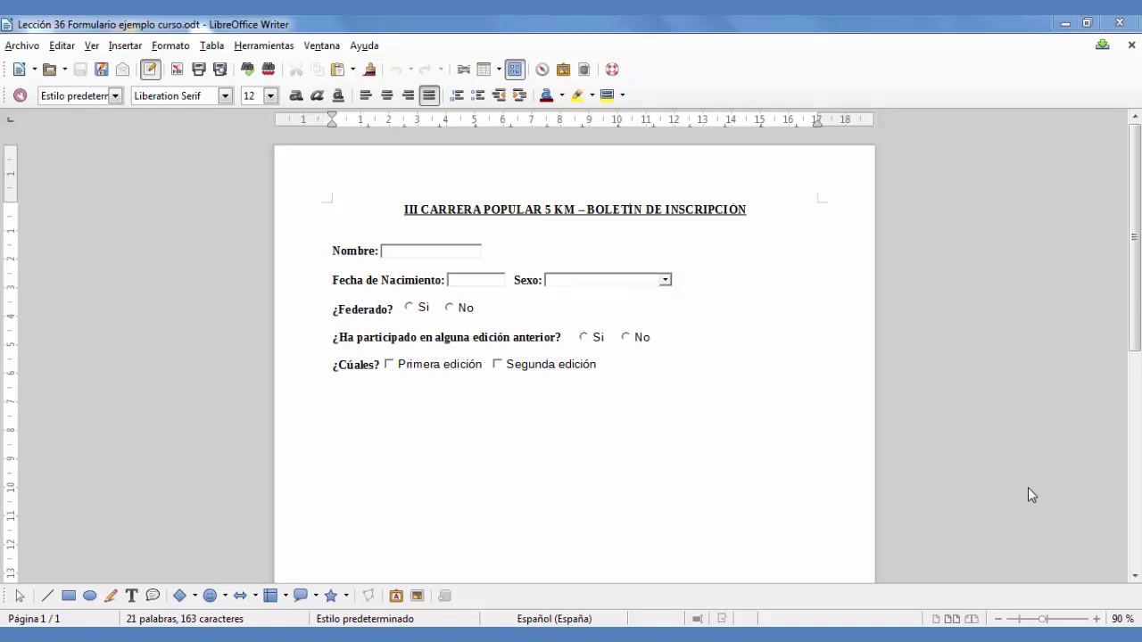
Display the Controles de formulario toolbar.
left_click(91, 46)
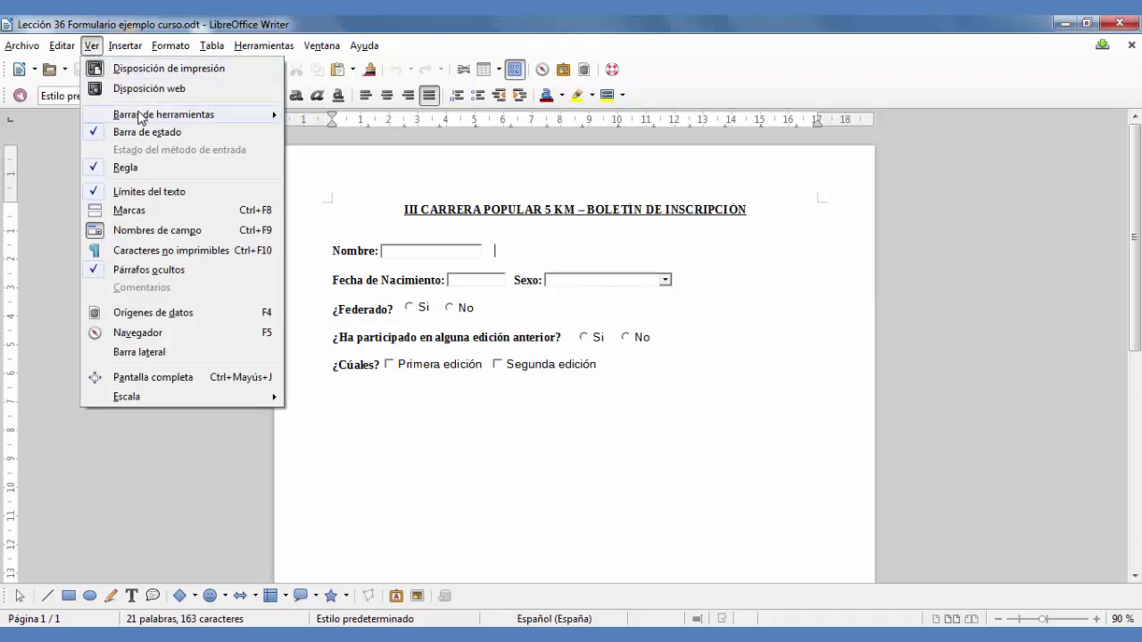
mouse_move(140, 117)
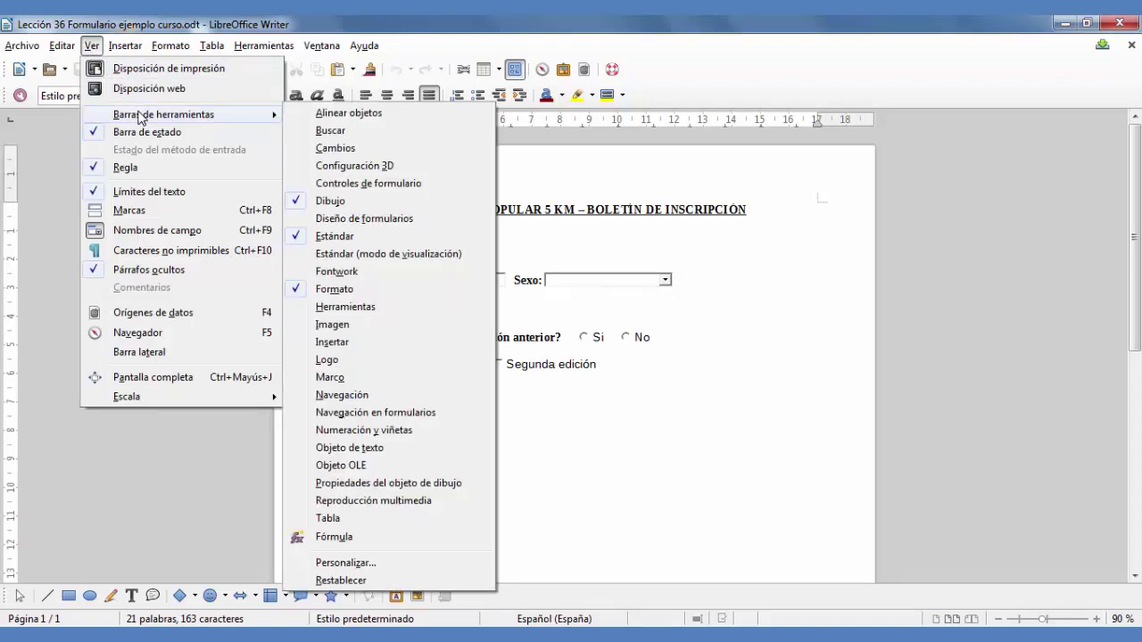
left_click(428, 185)
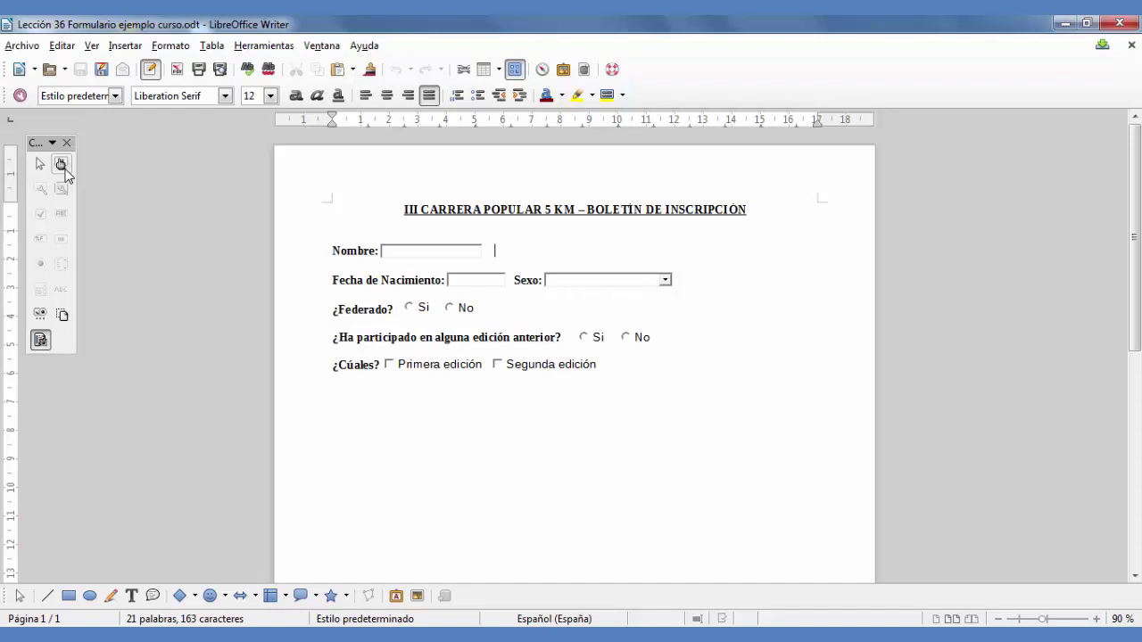
Fill in the registration form with the participant's name and date of birth, and choose Hombre for Sexo.
left_click(402, 255)
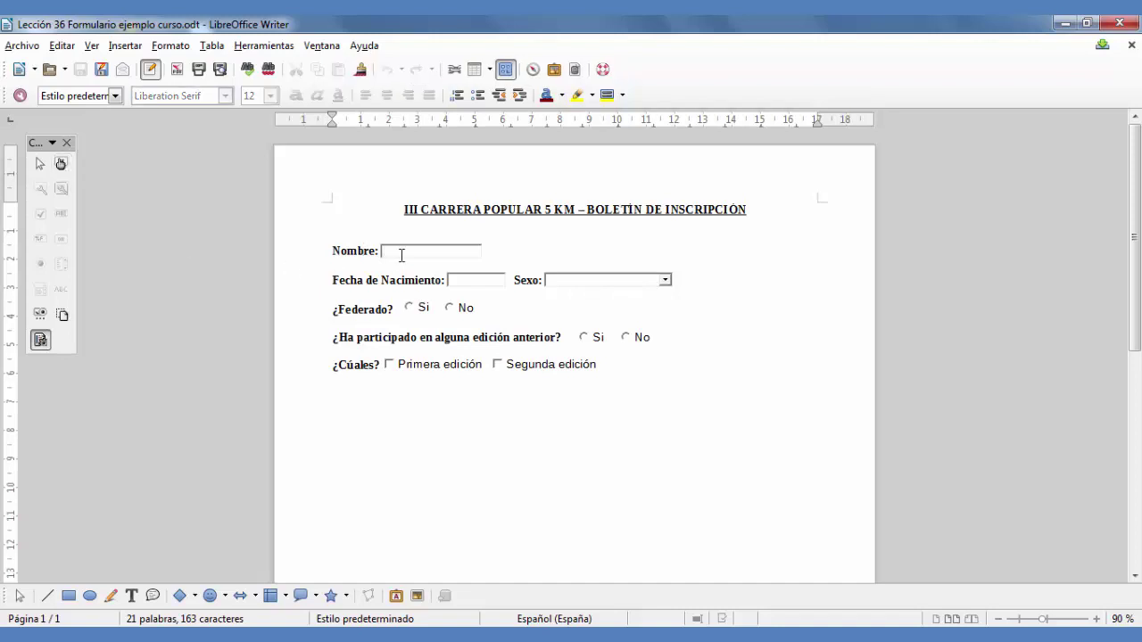
type("Juan")
type("02")
type("/11")
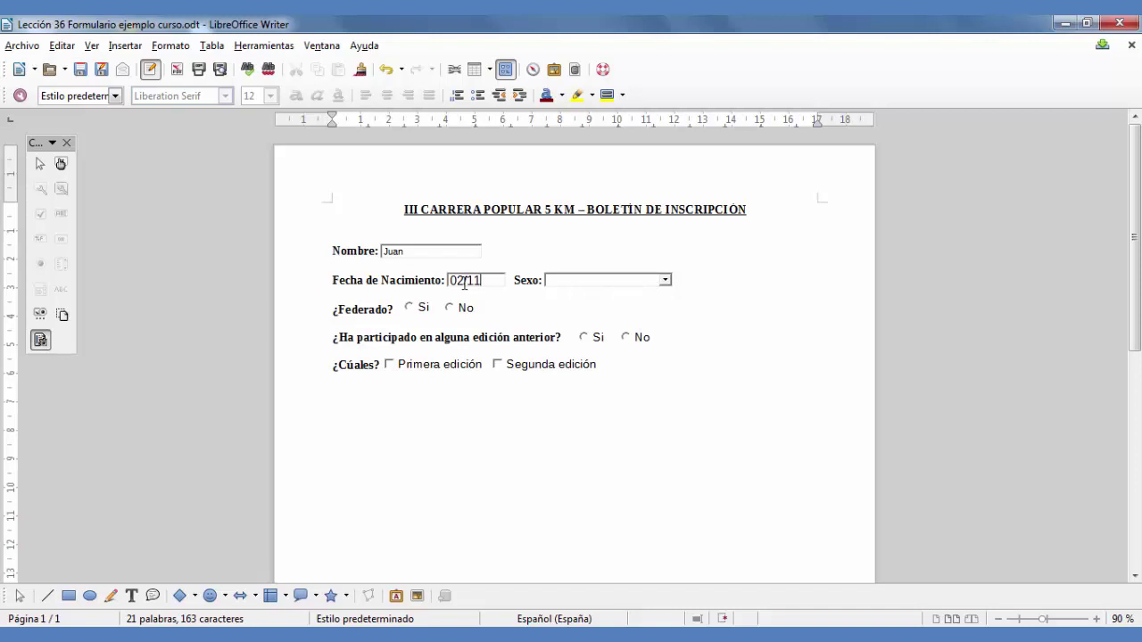
type("/1970")
left_click(665, 281)
left_click(605, 296)
left_click(503, 321)
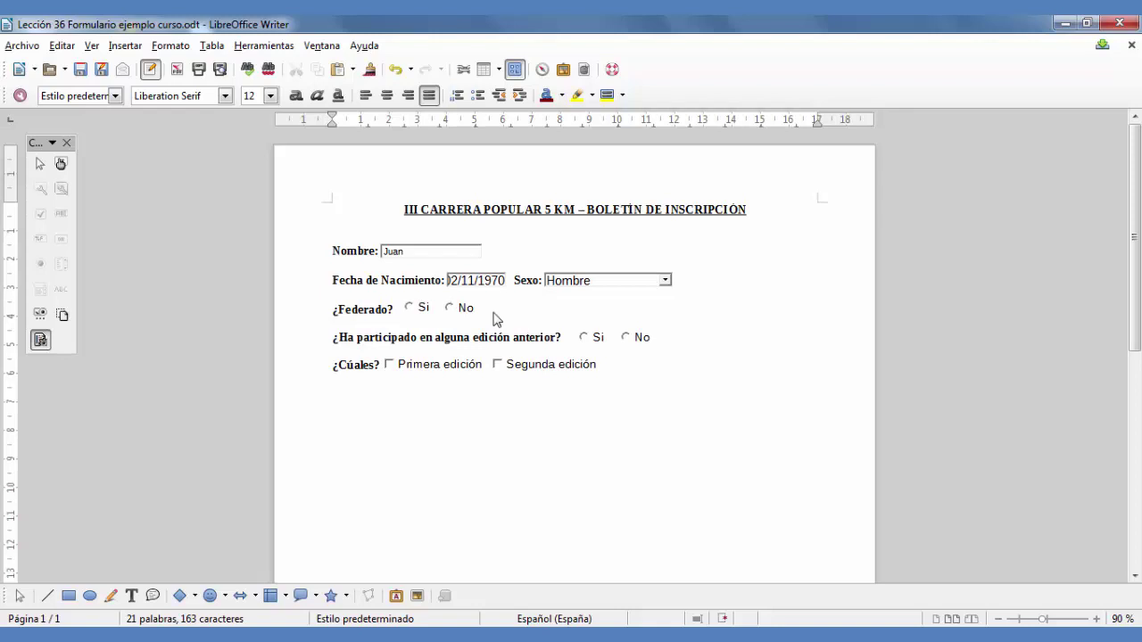
Turn on design mode, anchor the Nombre text box to the character and nudge it into line with its label.
left_click(62, 164)
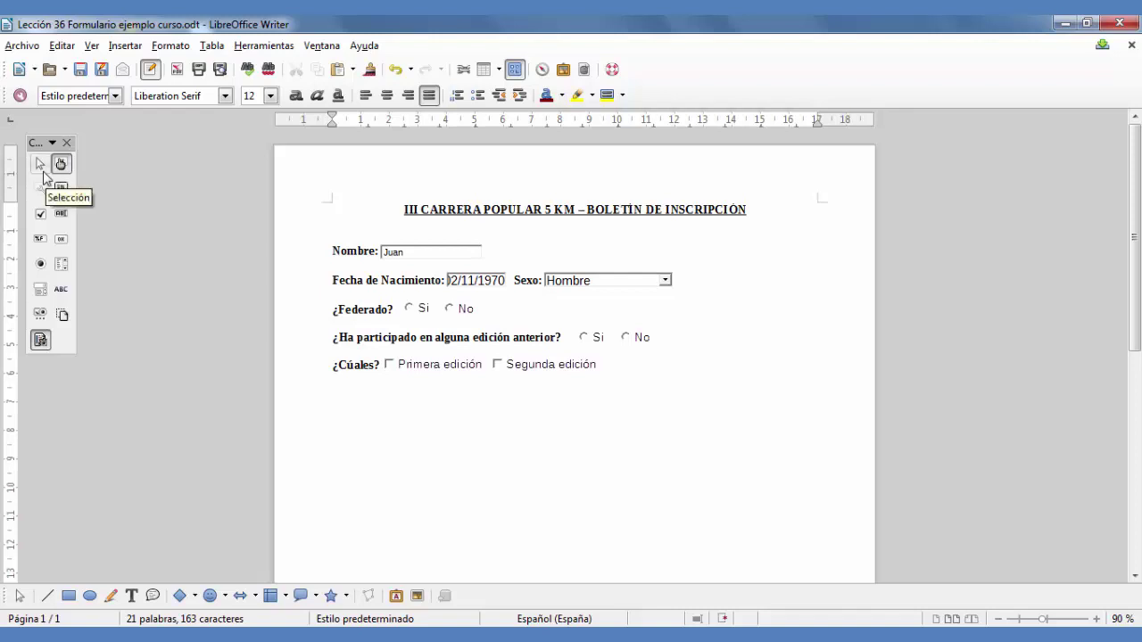
left_click(415, 257)
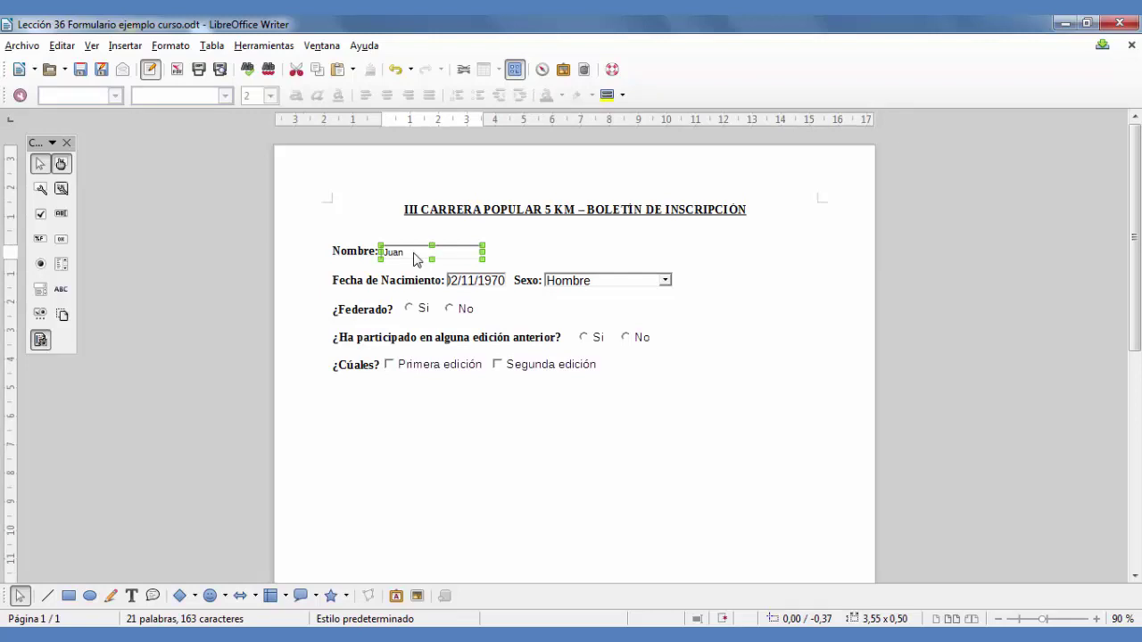
left_click_drag(414, 257, 458, 252)
right_click(456, 250)
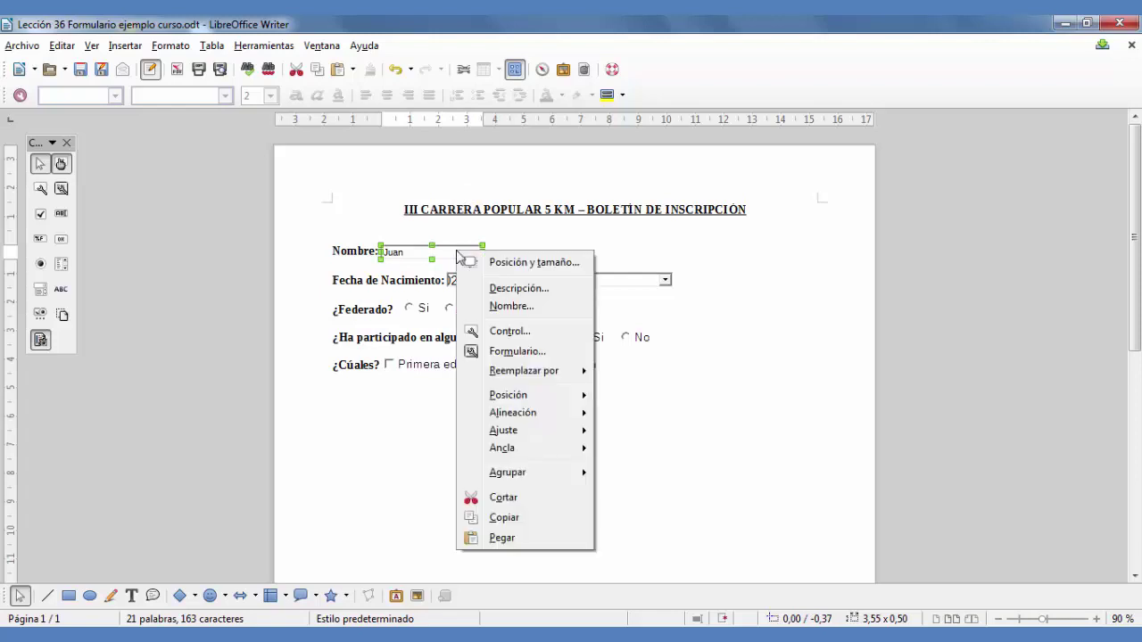
mouse_move(527, 456)
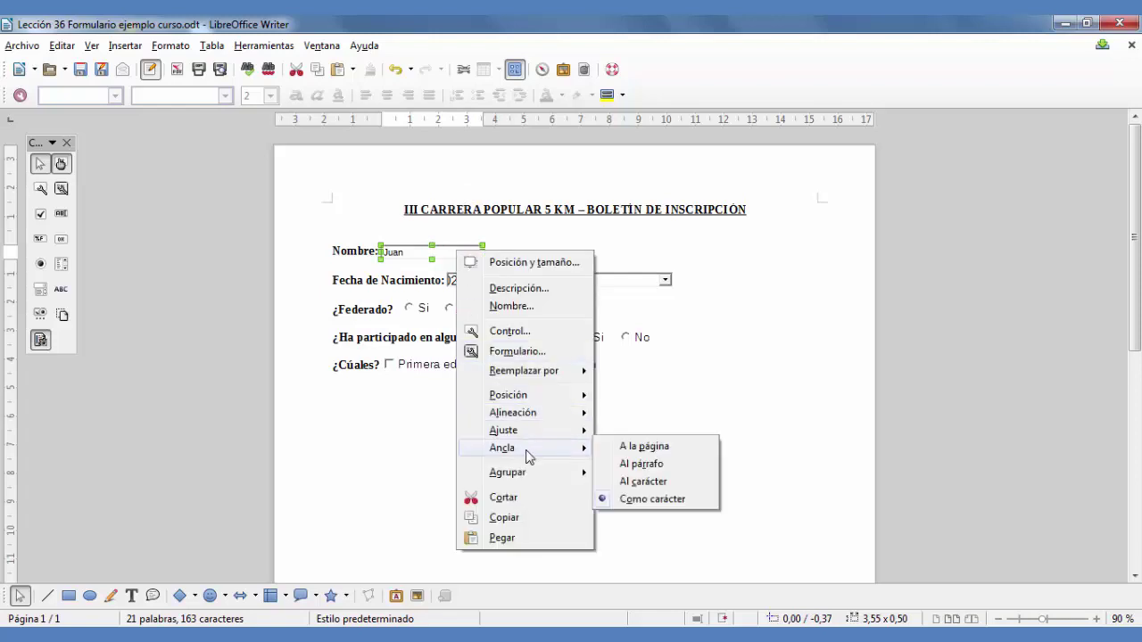
left_click(669, 483)
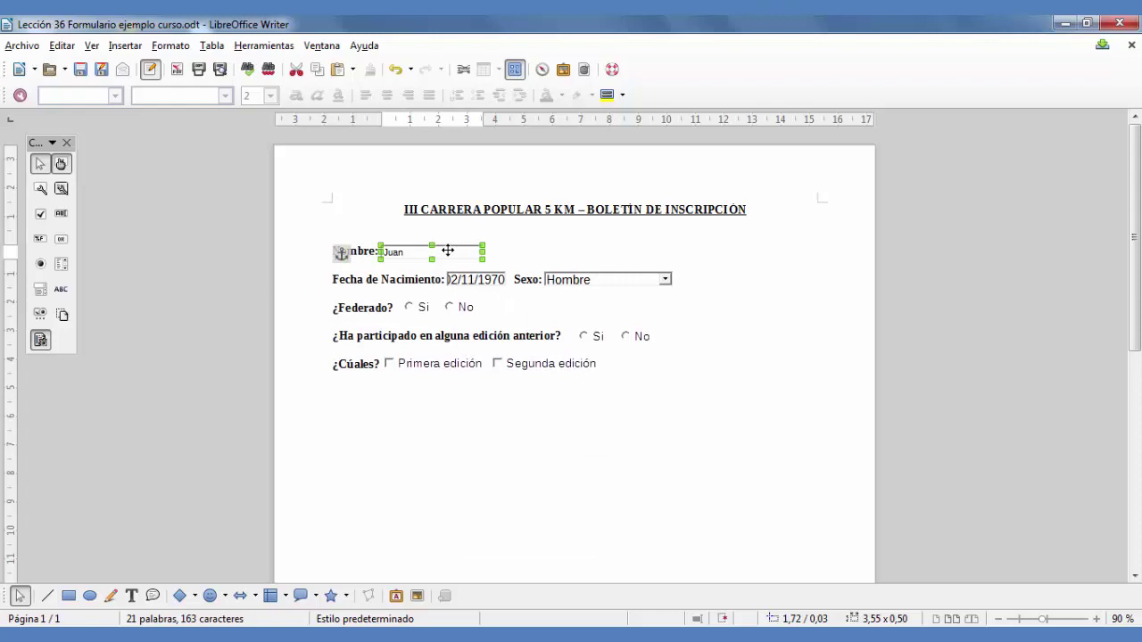
mouse_move(448, 251)
left_mouse_down()
mouse_move(609, 250)
mouse_move(446, 255)
left_mouse_up()
Nudge the Fecha de Nacimiento field slightly within its line and deselect it.
left_click(467, 279)
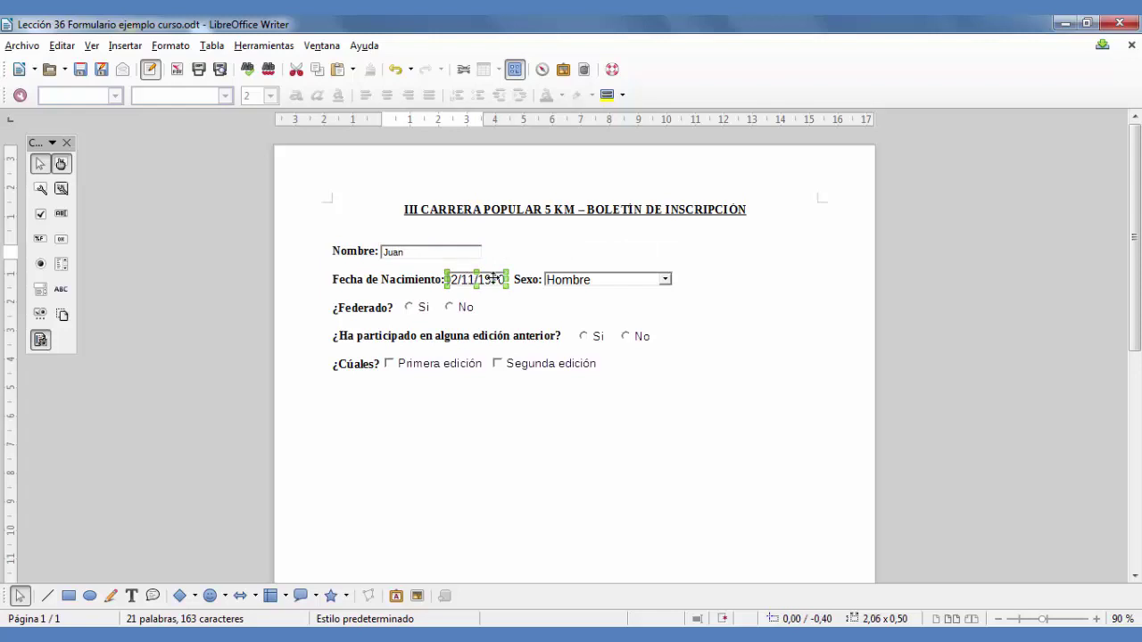
left_click_drag(494, 279, 463, 274)
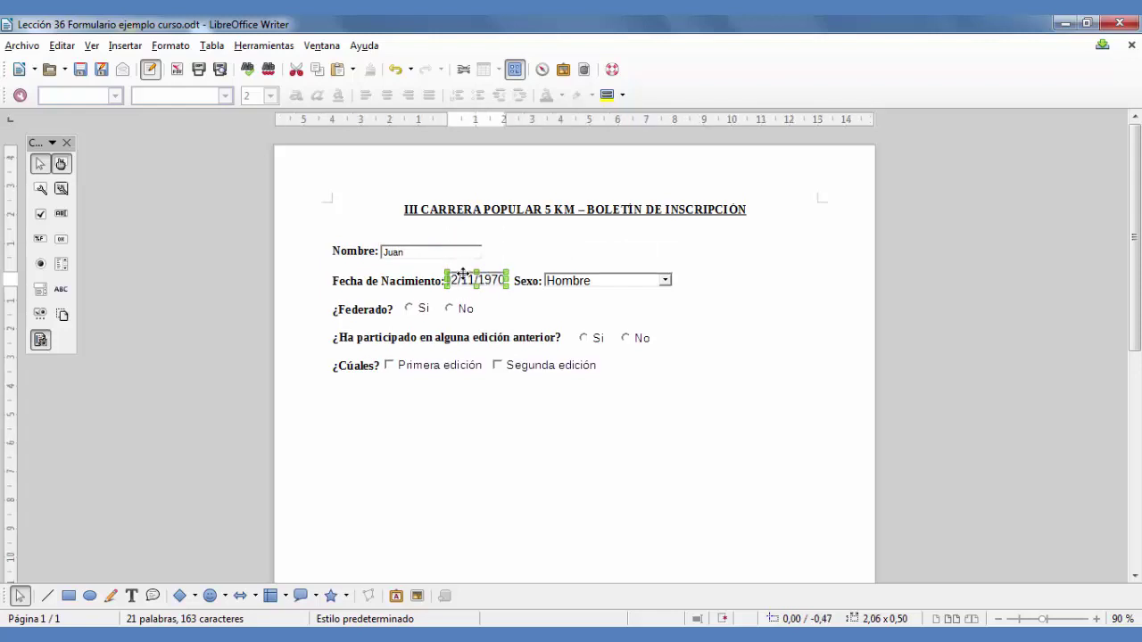
left_click(472, 401)
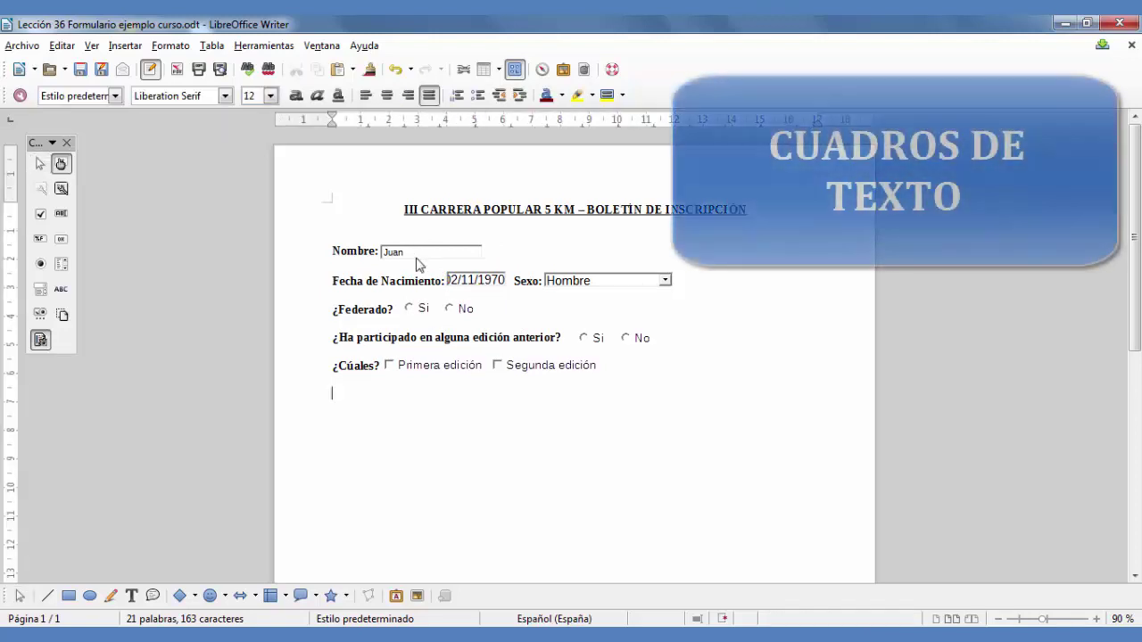
Open the control properties of the Nombre text box and enlarge the properties window to show more settings.
left_click(416, 257)
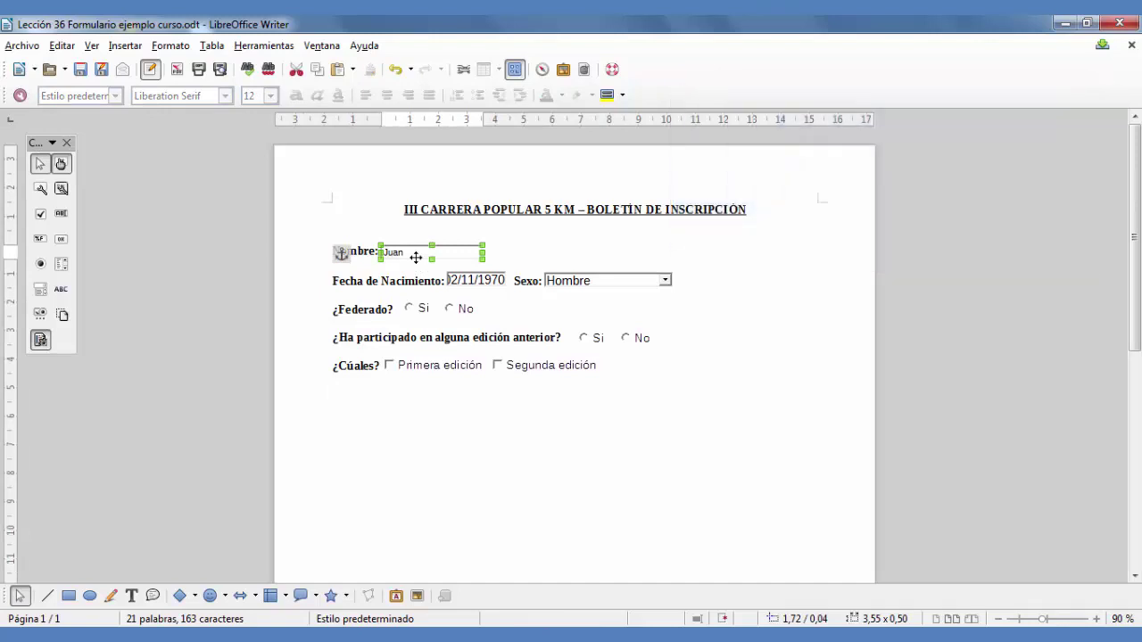
right_click(416, 257)
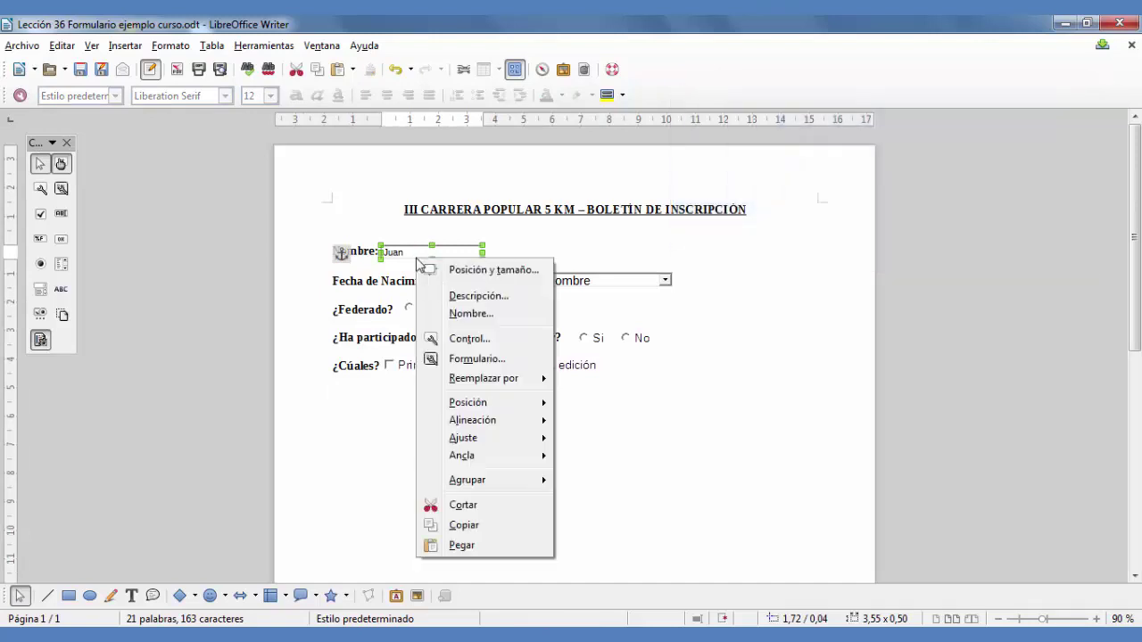
left_click(486, 344)
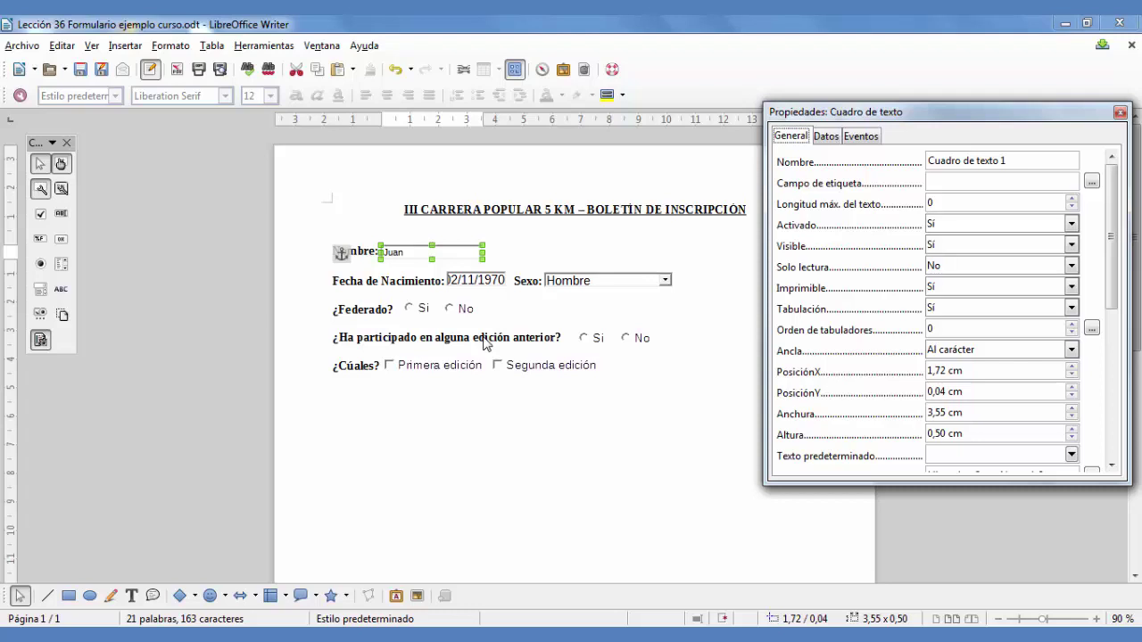
left_click(1120, 111)
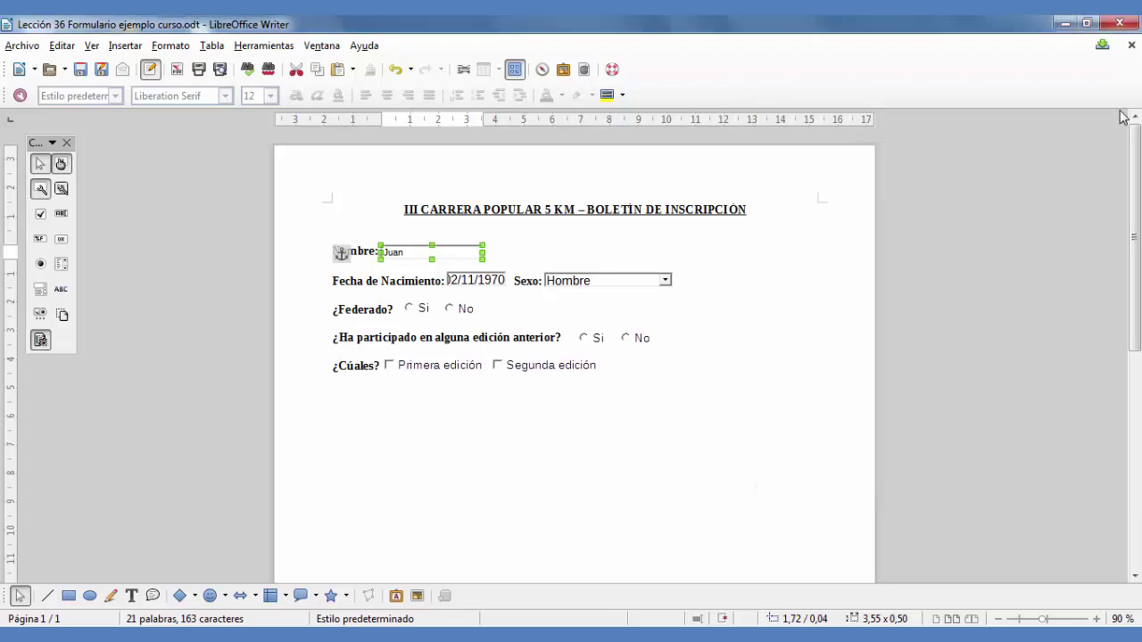
double_click(416, 255)
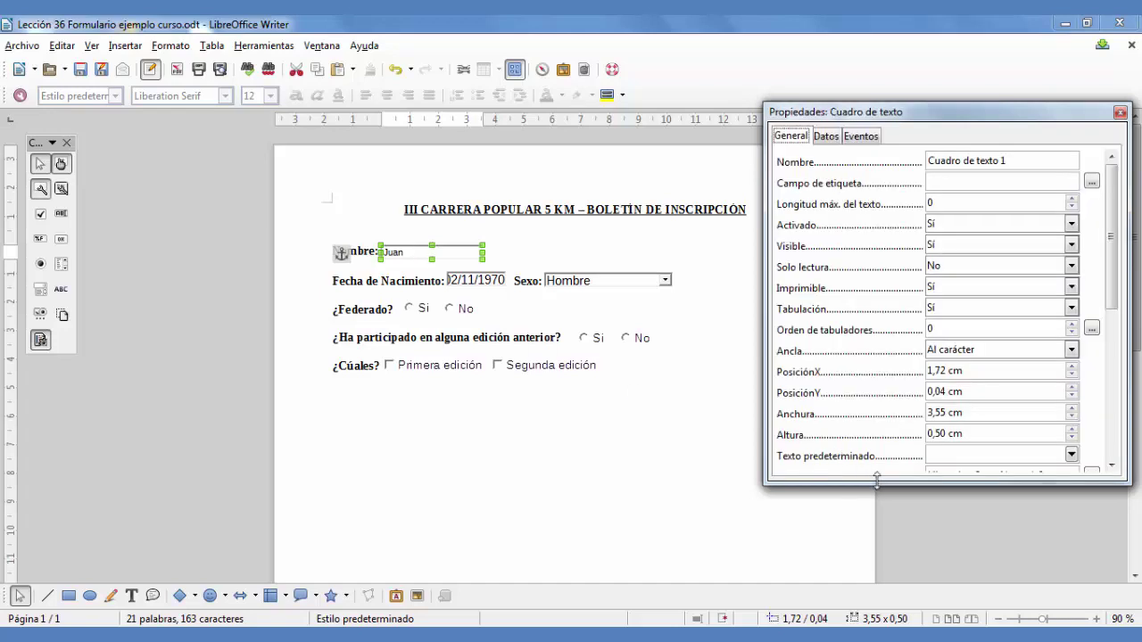
left_click_drag(875, 485, 889, 547)
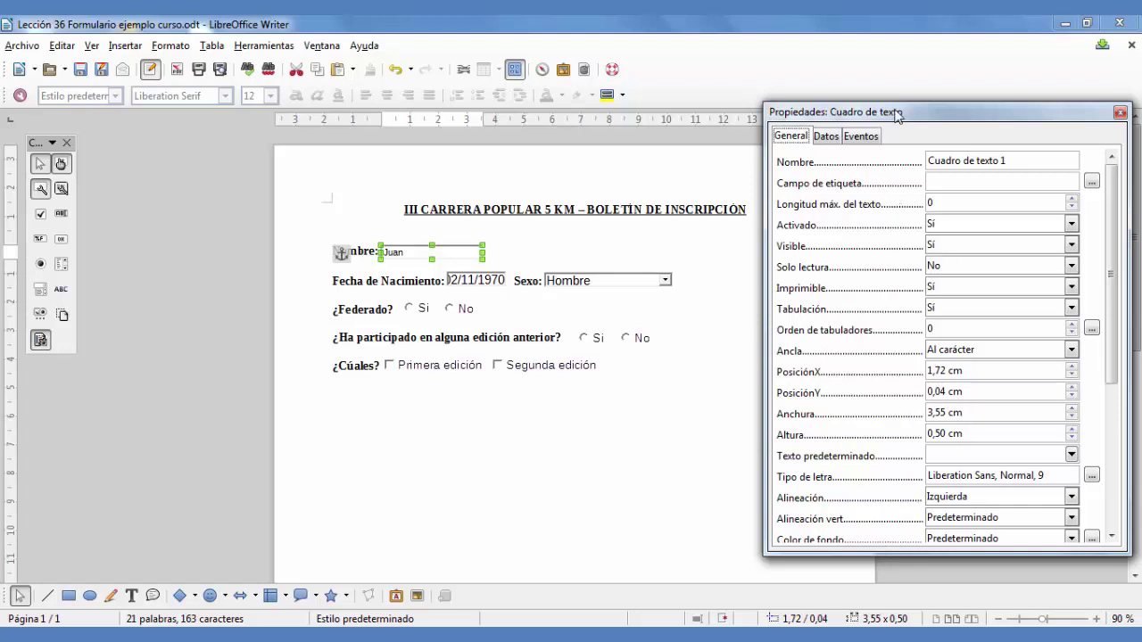
left_click_drag(895, 112, 876, 27)
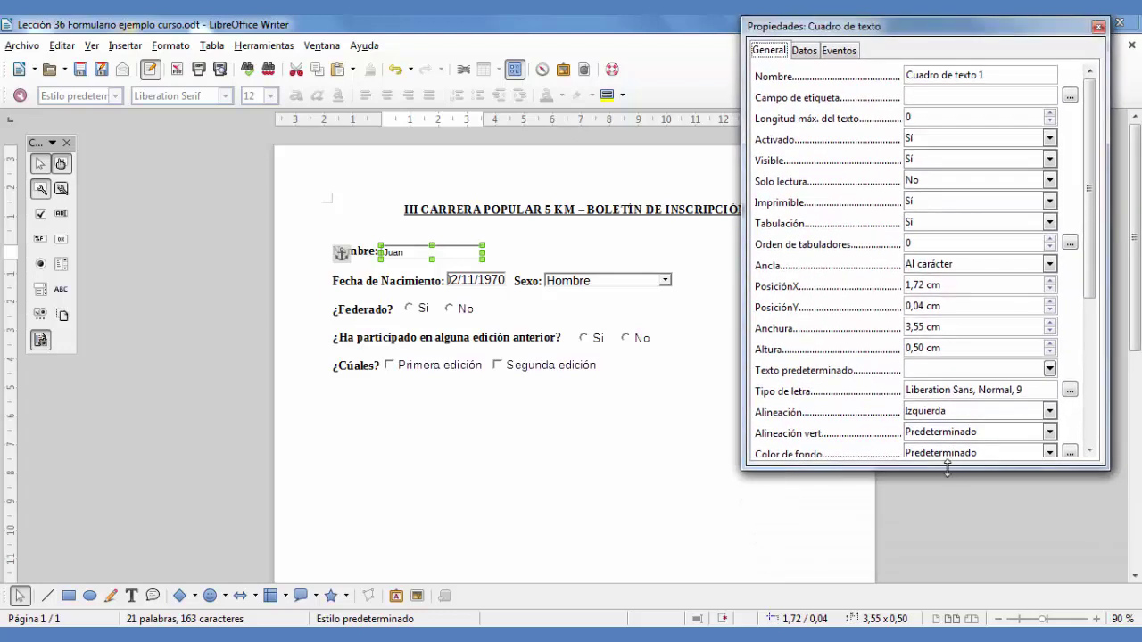
left_click_drag(953, 468, 958, 569)
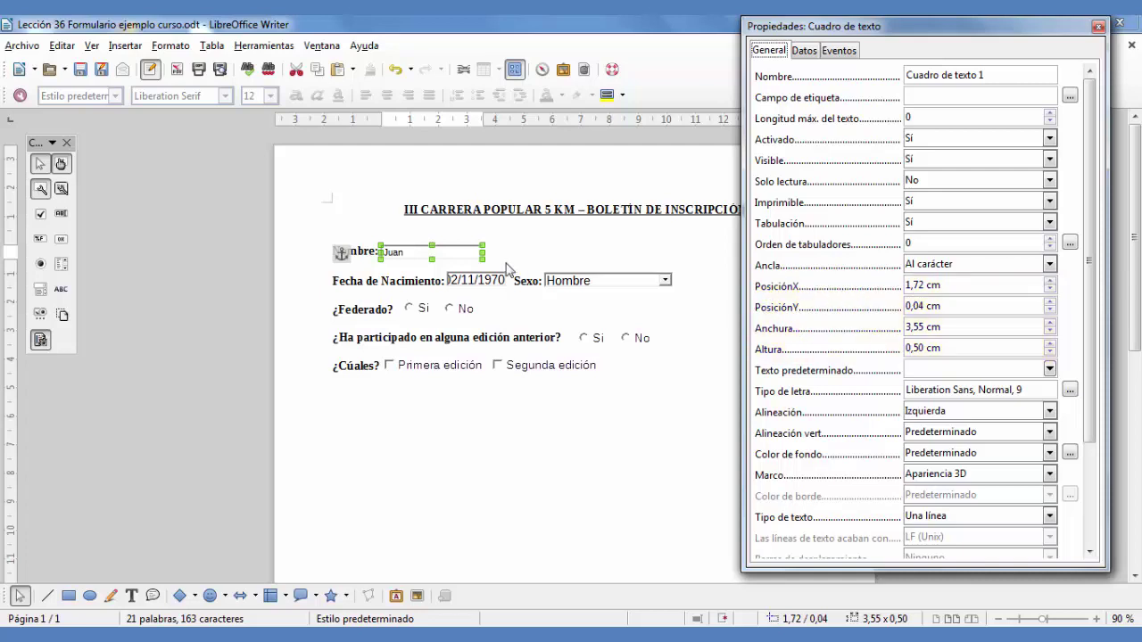
Resize the Nombre text box to about 4.94 cm wide and 0.50 cm high.
left_click_drag(482, 253, 506, 253)
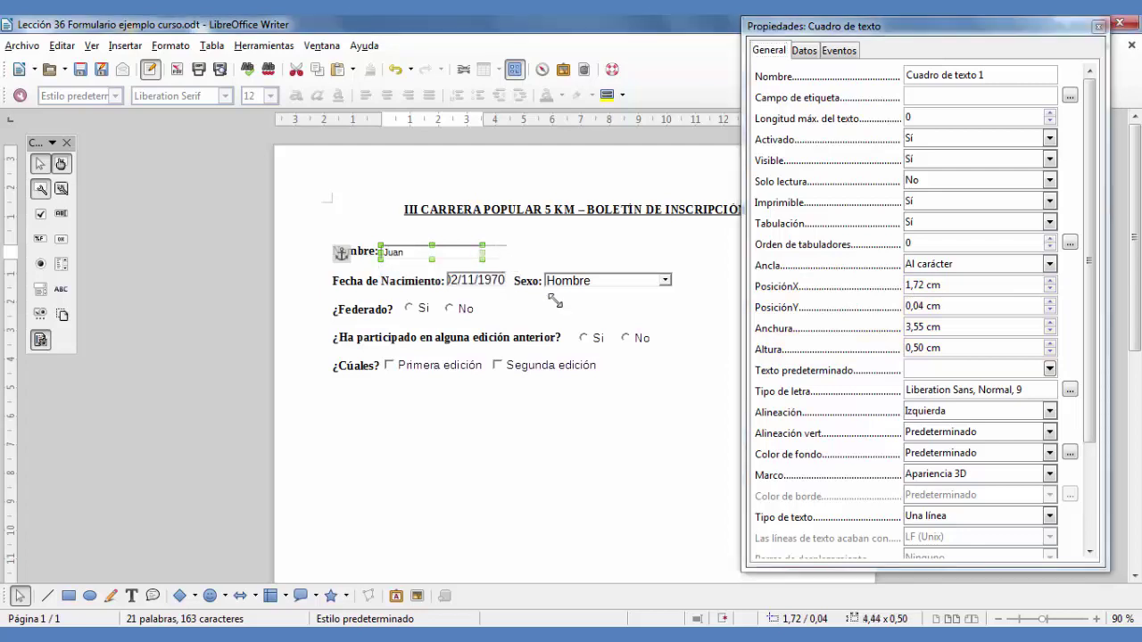
mouse_move(555, 302)
left_mouse_down()
mouse_move(587, 331)
mouse_move(565, 317)
left_mouse_up()
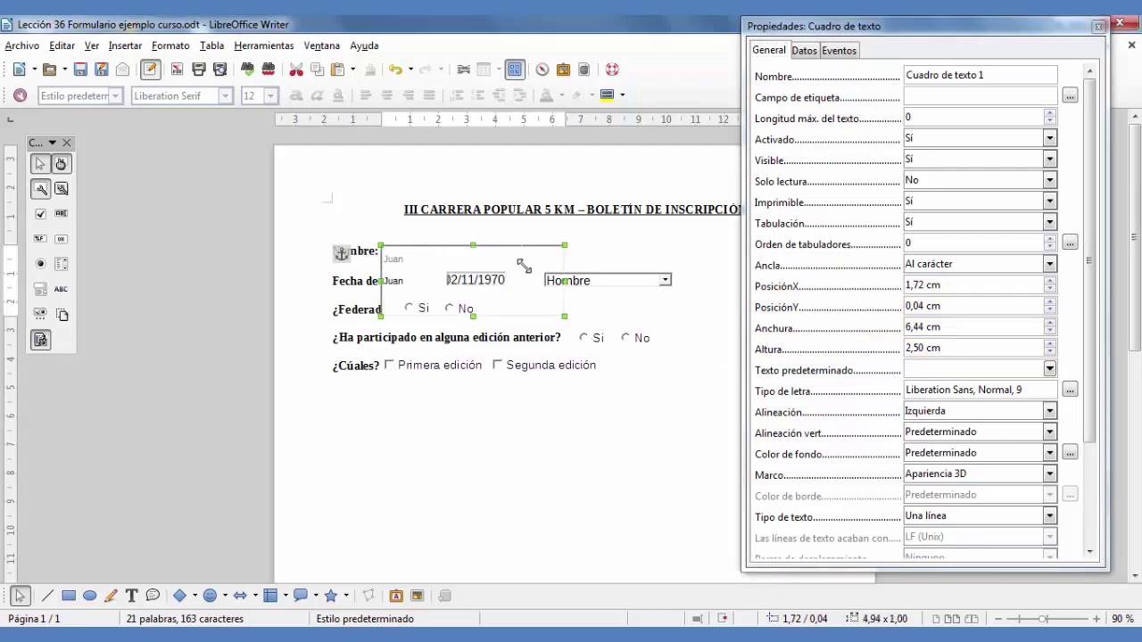
left_click_drag(522, 265, 522, 257)
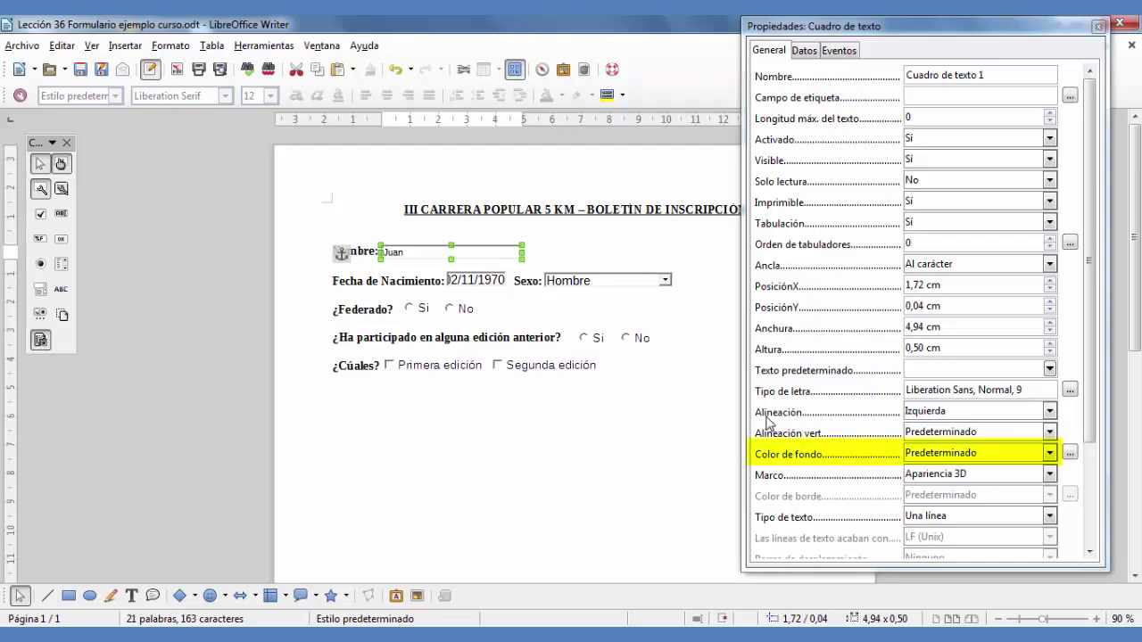
Try the Plano and Sin marco frame styles on the Nombre text box, then restore Apariencia 3D.
left_click(1050, 411)
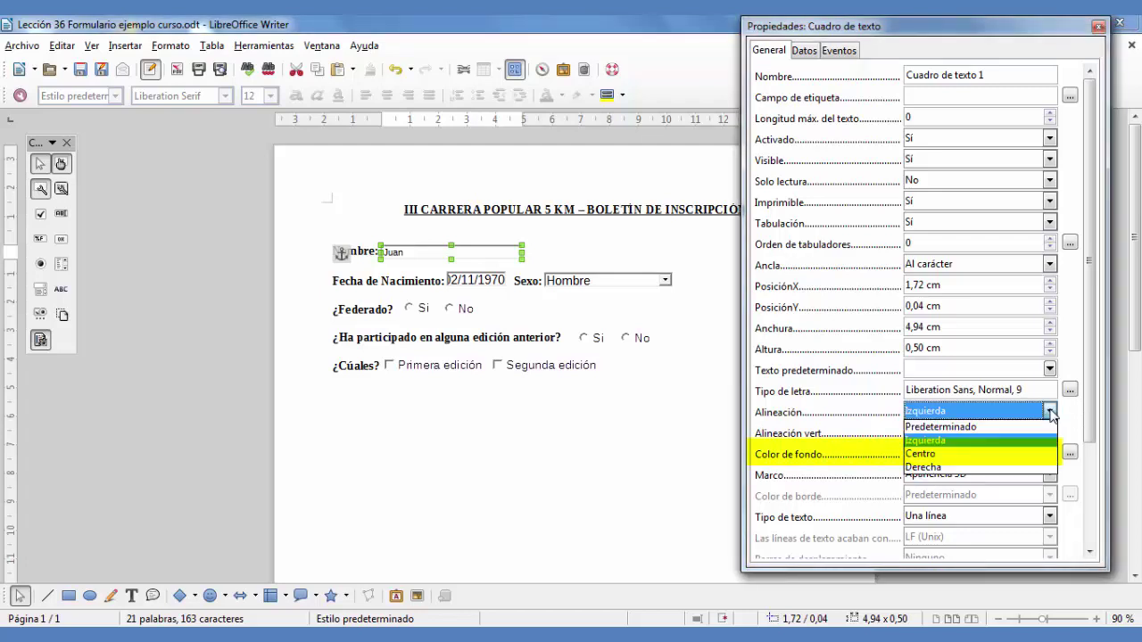
left_click(1051, 413)
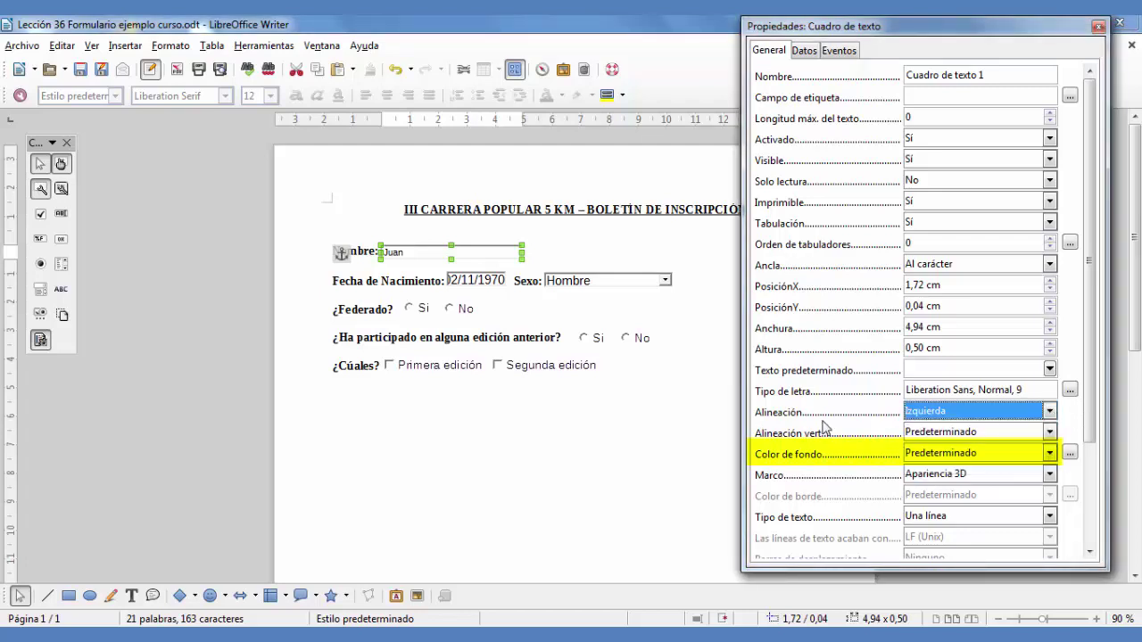
left_click(1051, 475)
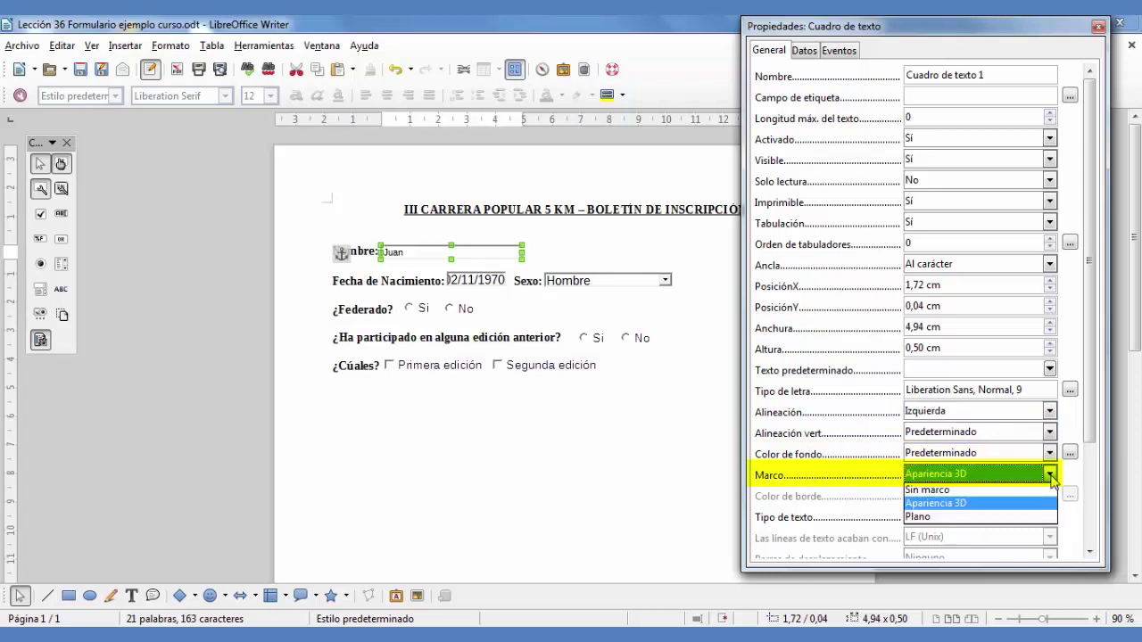
left_click(944, 517)
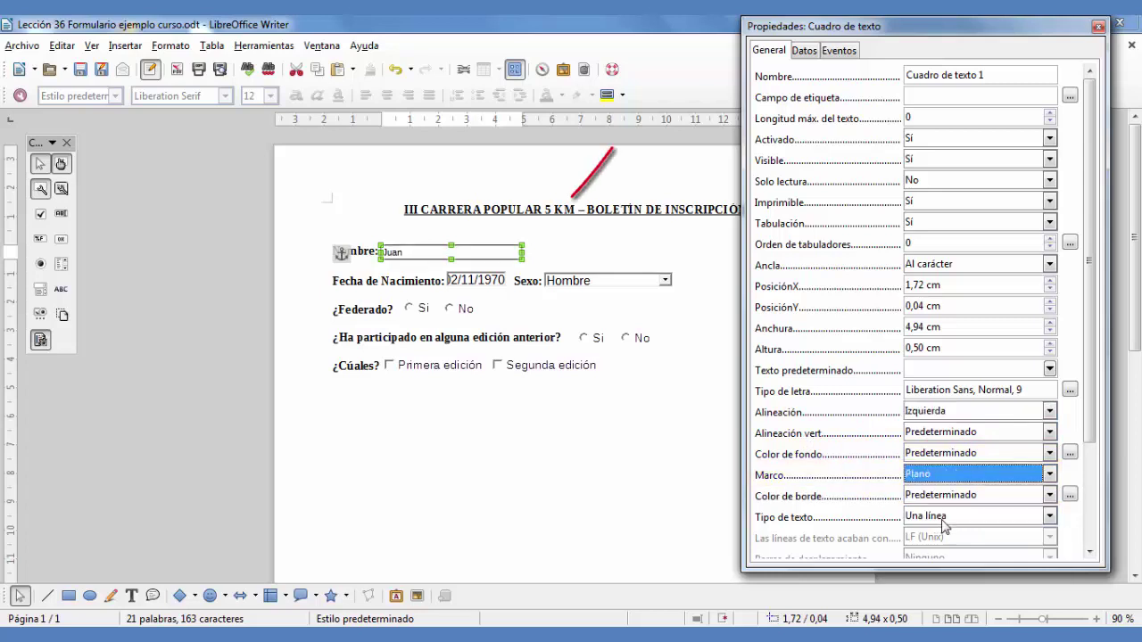
left_click(1050, 475)
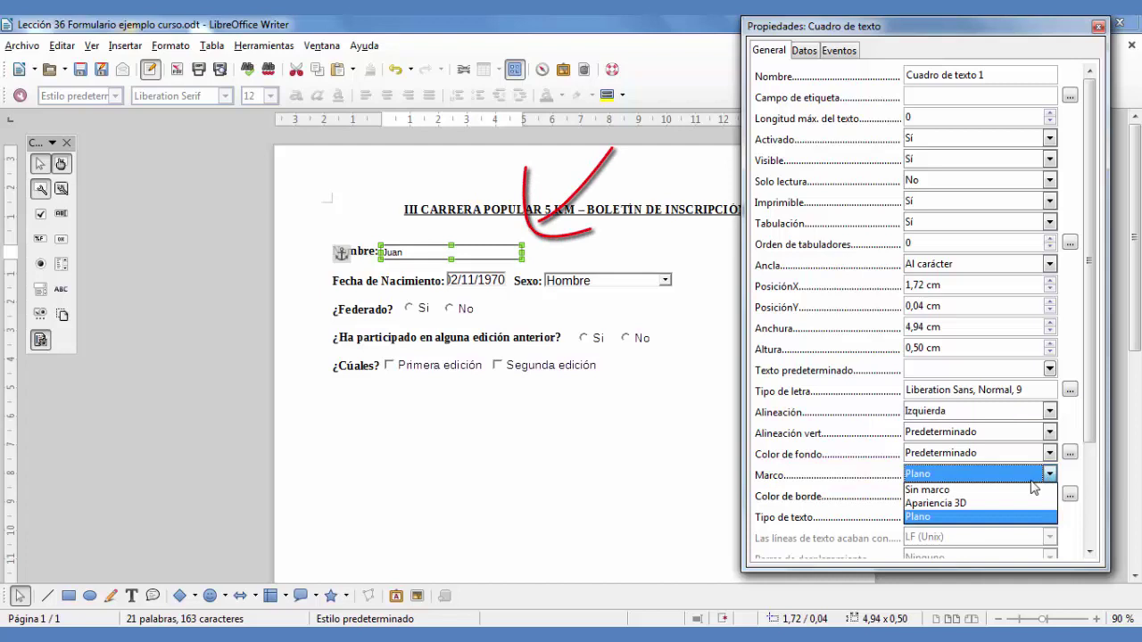
left_click(962, 490)
left_click(1050, 475)
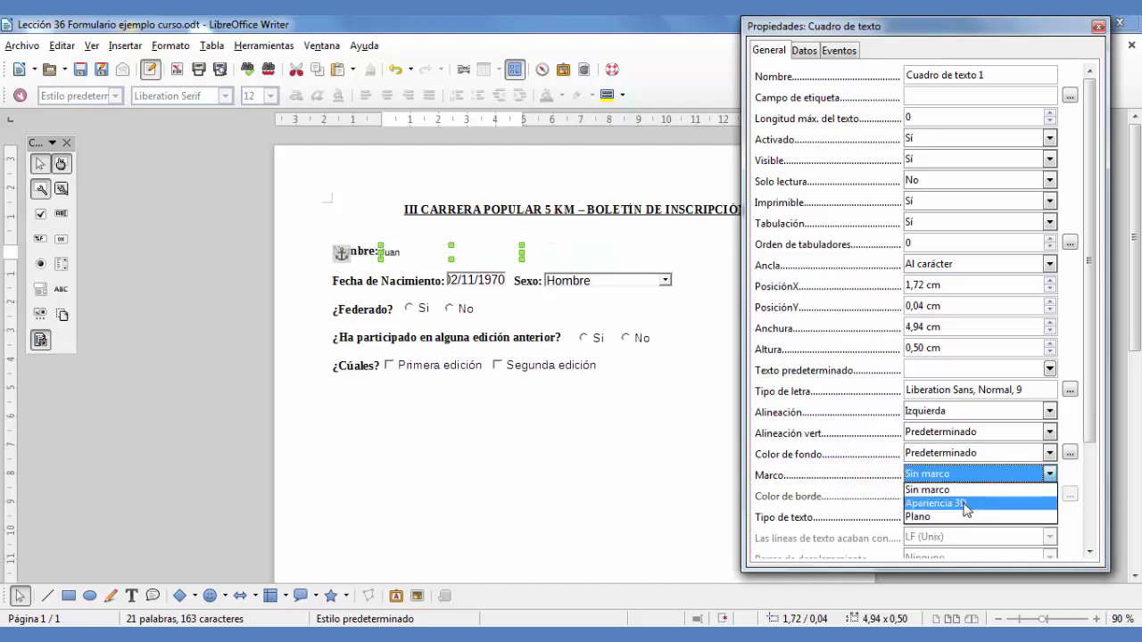
left_click(965, 505)
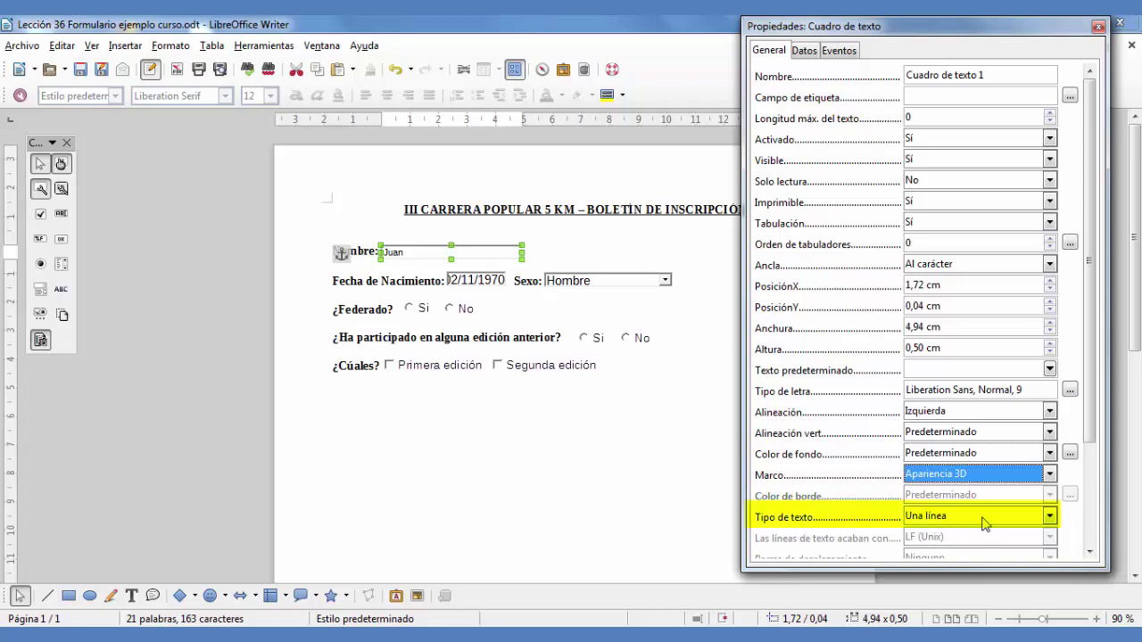
Set the Nombre text box's text type to Una línea and close its properties.
left_click(1049, 516)
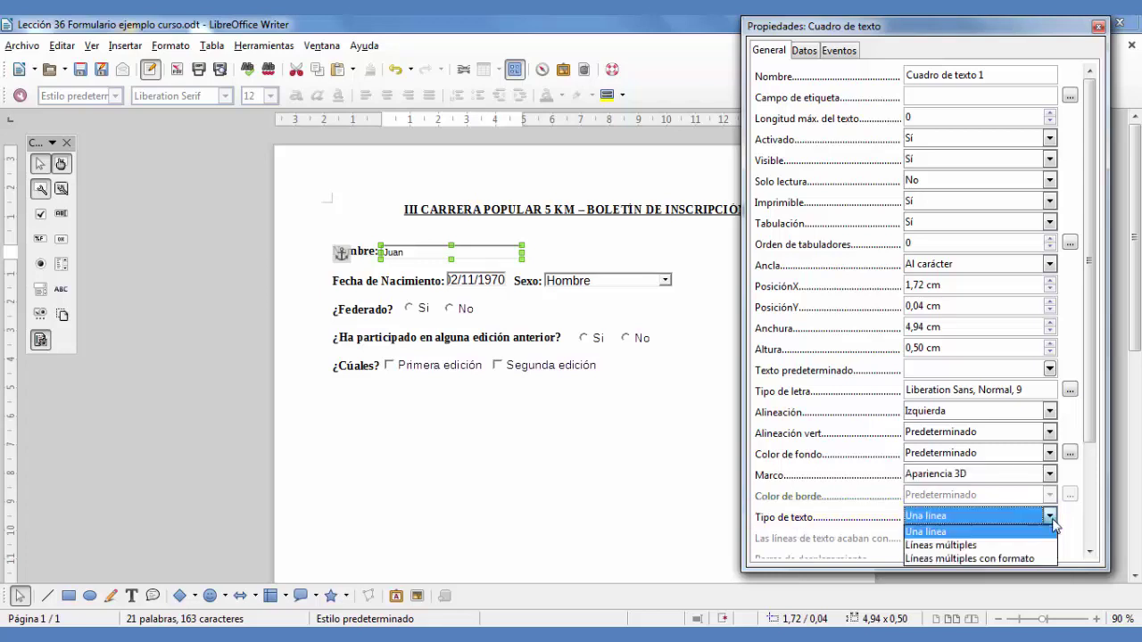
left_click(953, 534)
left_click_drag(1090, 397, 1094, 358)
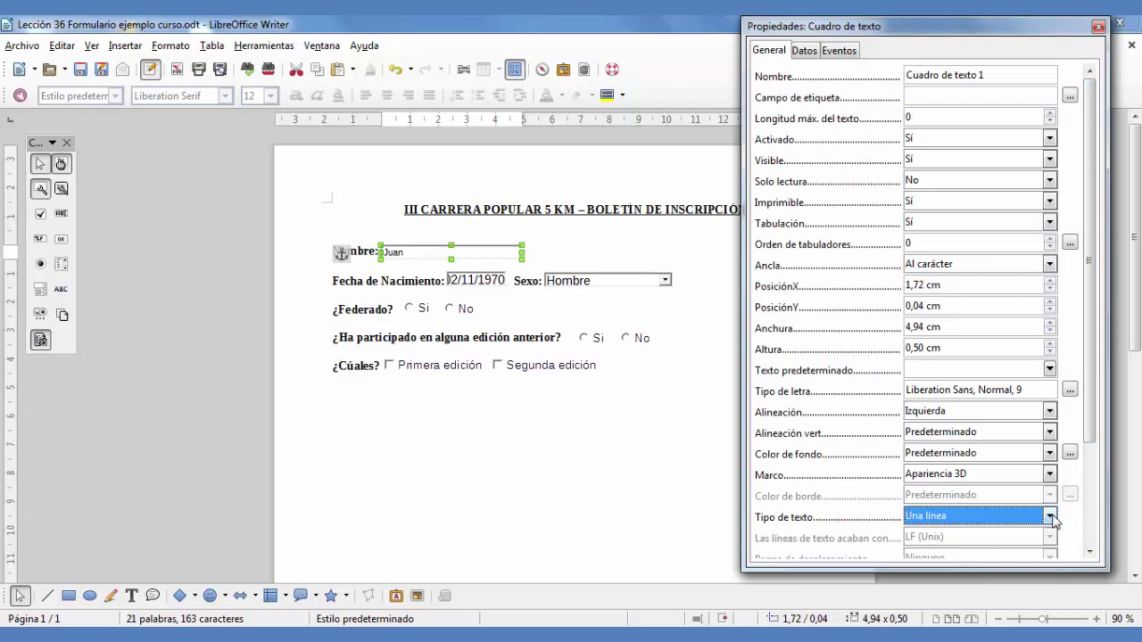
left_click(1098, 26)
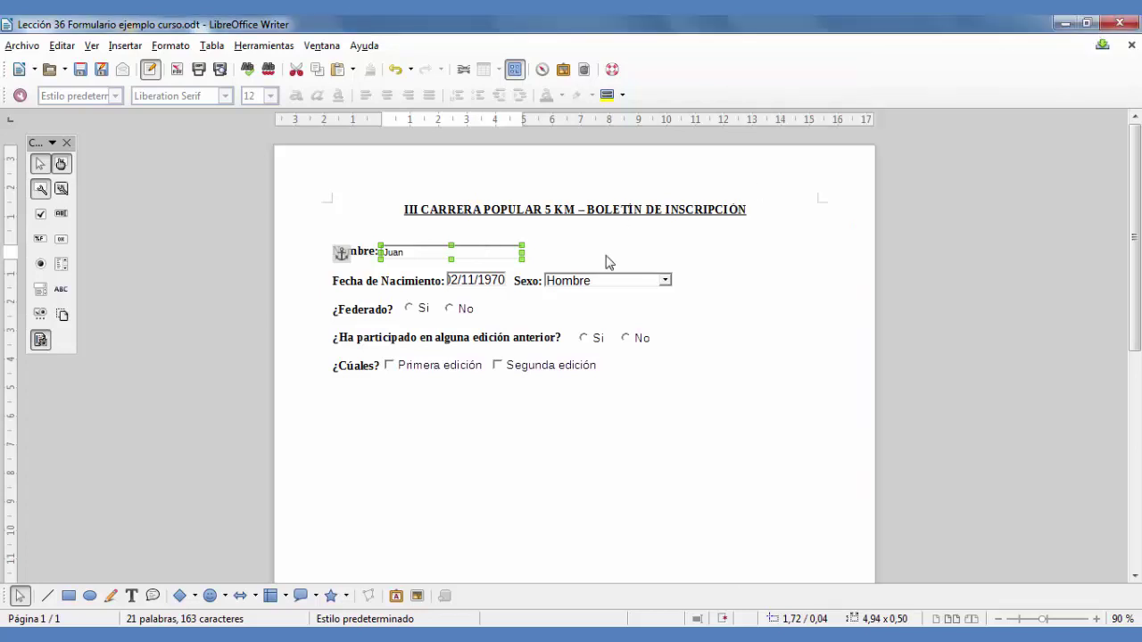
Leave design mode and add a bold "Apellidos:" label after the Nombre text box.
left_click(370, 252)
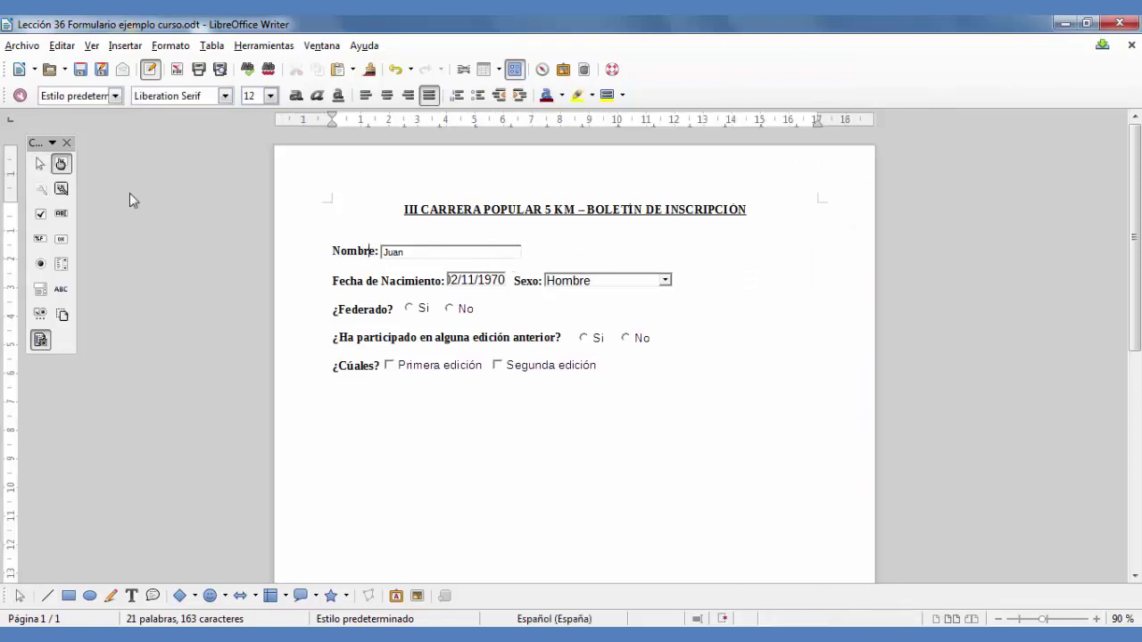
left_click(62, 169)
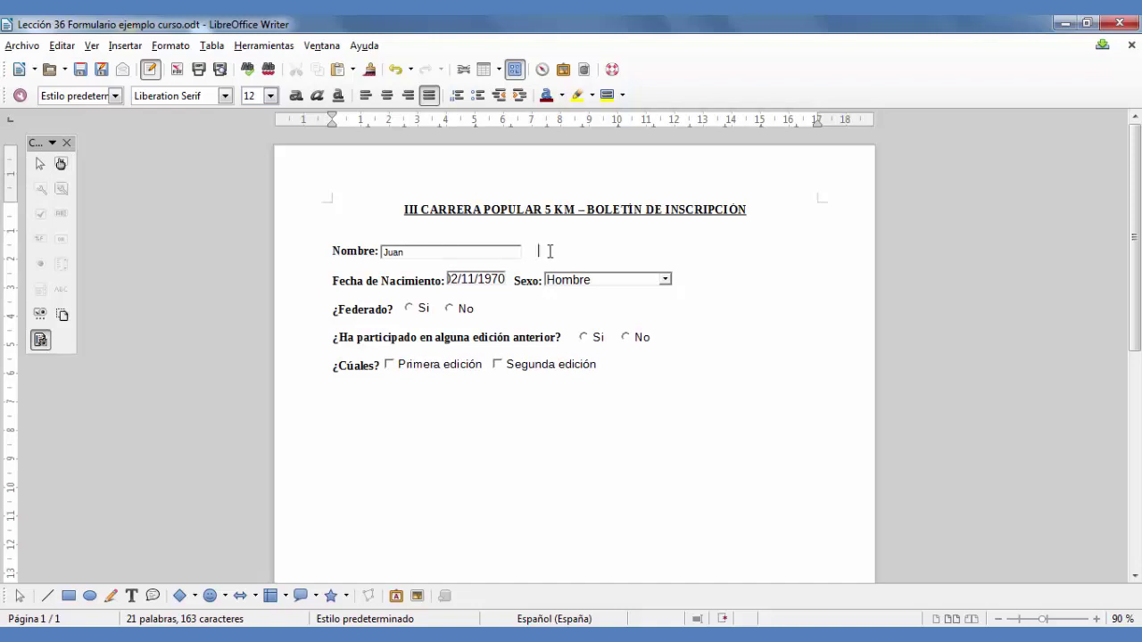
type("Apellidos:")
left_click_drag(591, 252, 539, 251)
left_click(295, 96)
left_click(602, 255)
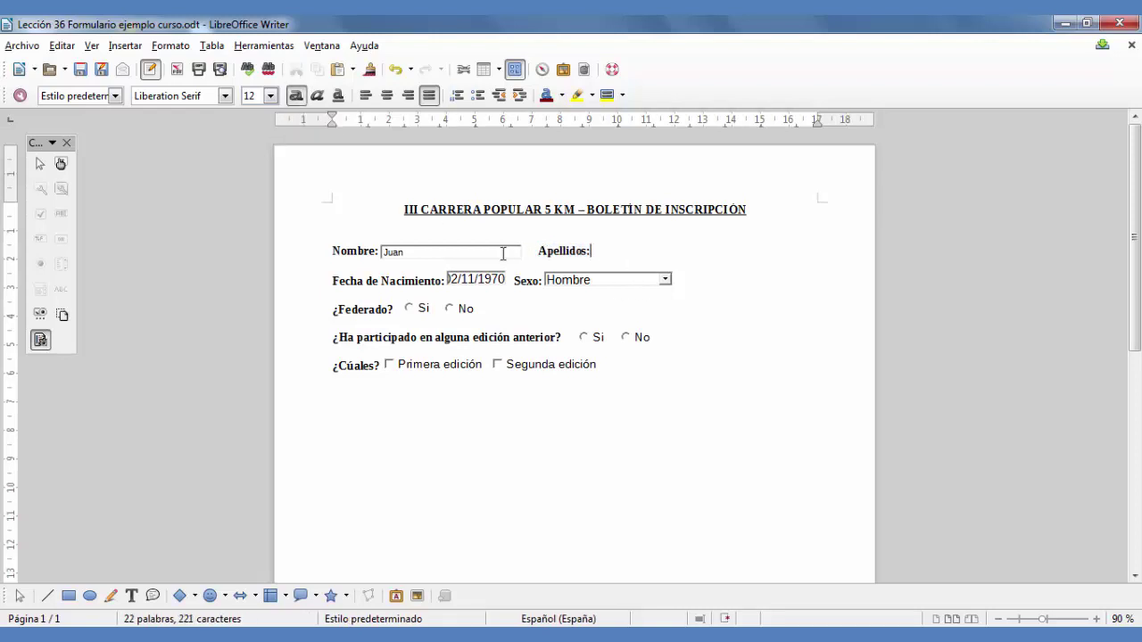
Return to design mode and draw a text box about 5.50 cm wide and 0.50 cm high after the Apellidos label.
left_click(60, 164)
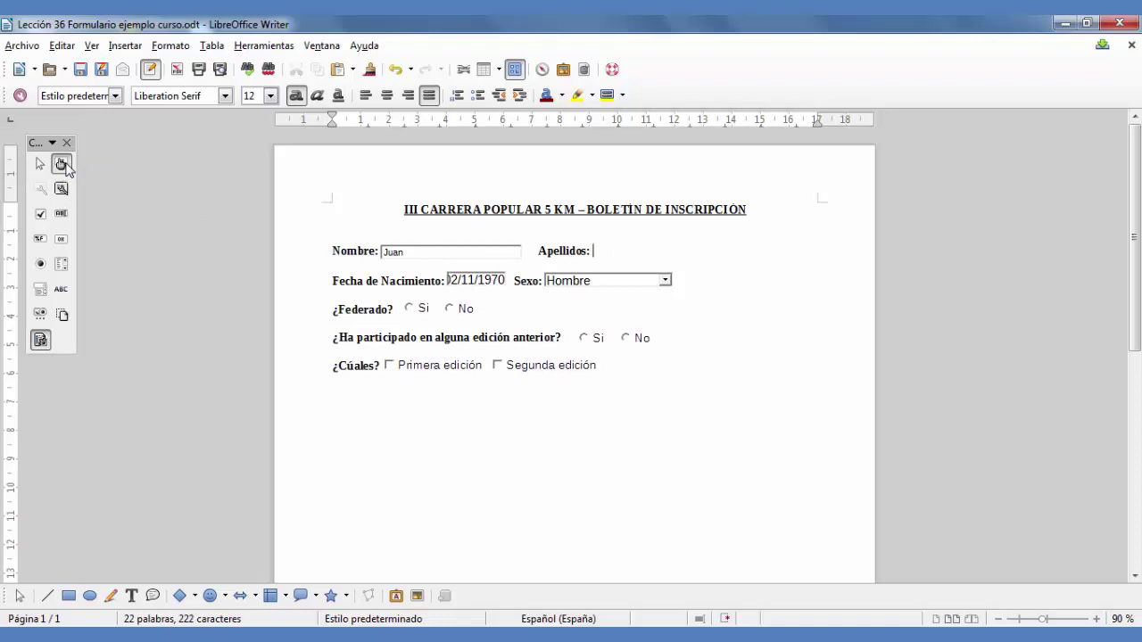
left_click(62, 216)
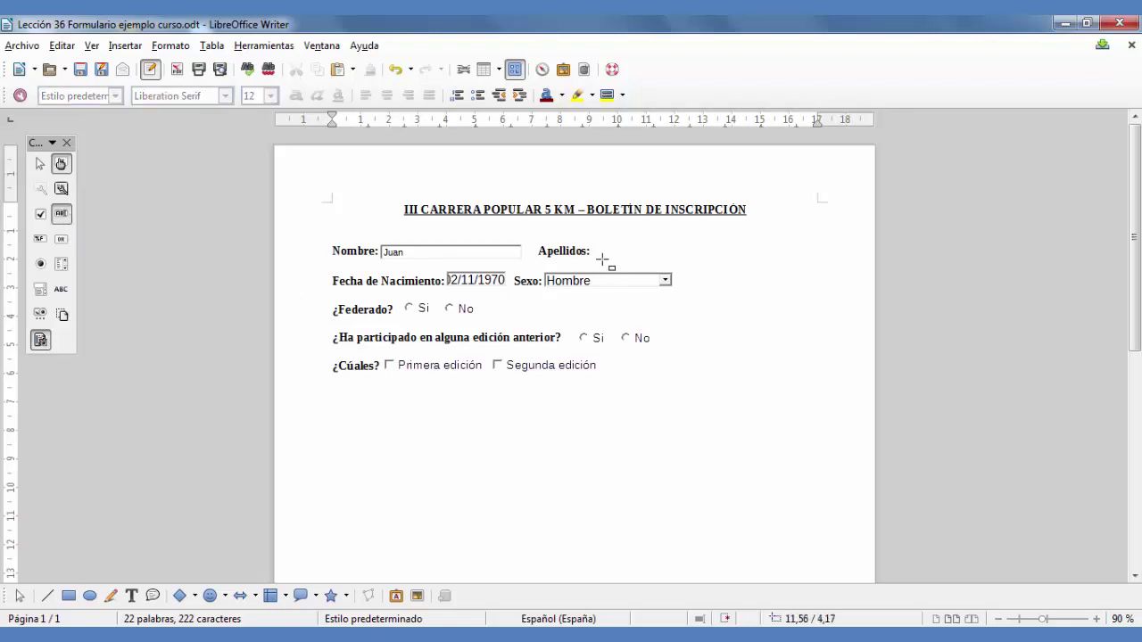
left_click_drag(597, 246, 751, 255)
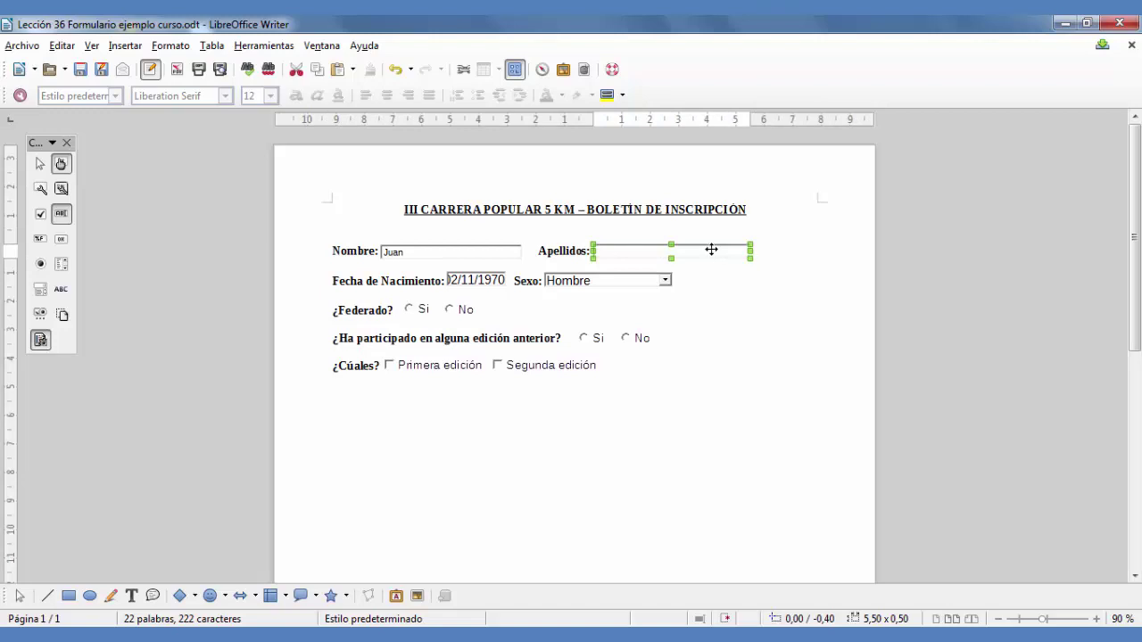
Set the anchor of the Apellidos text box to Al carácter in its control properties.
double_click(711, 250)
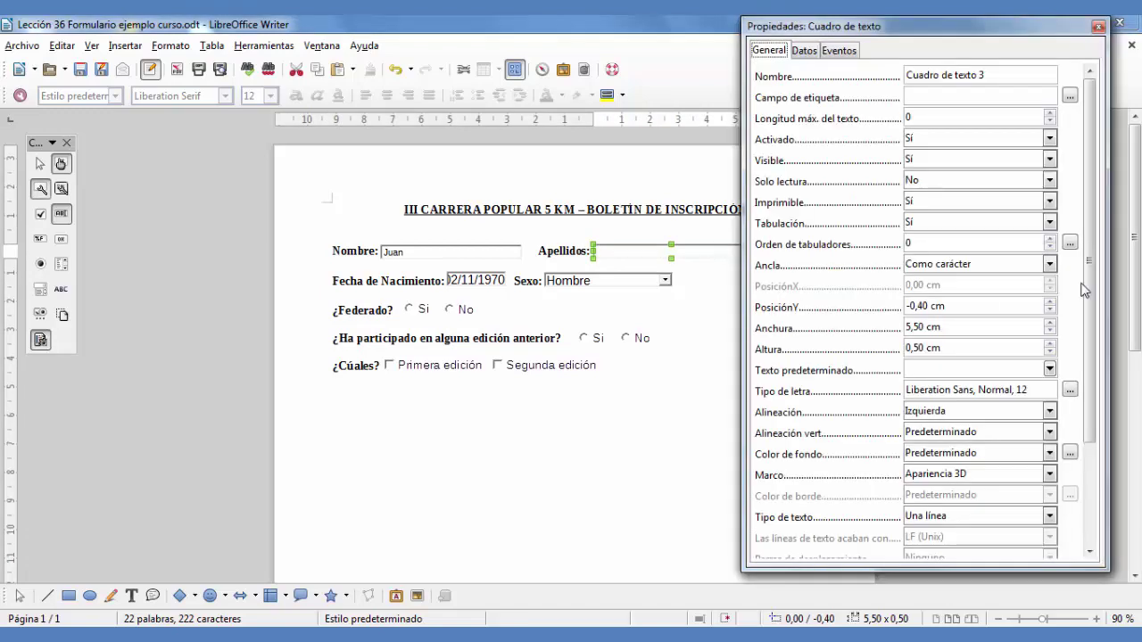
left_click(1049, 264)
left_click(935, 334)
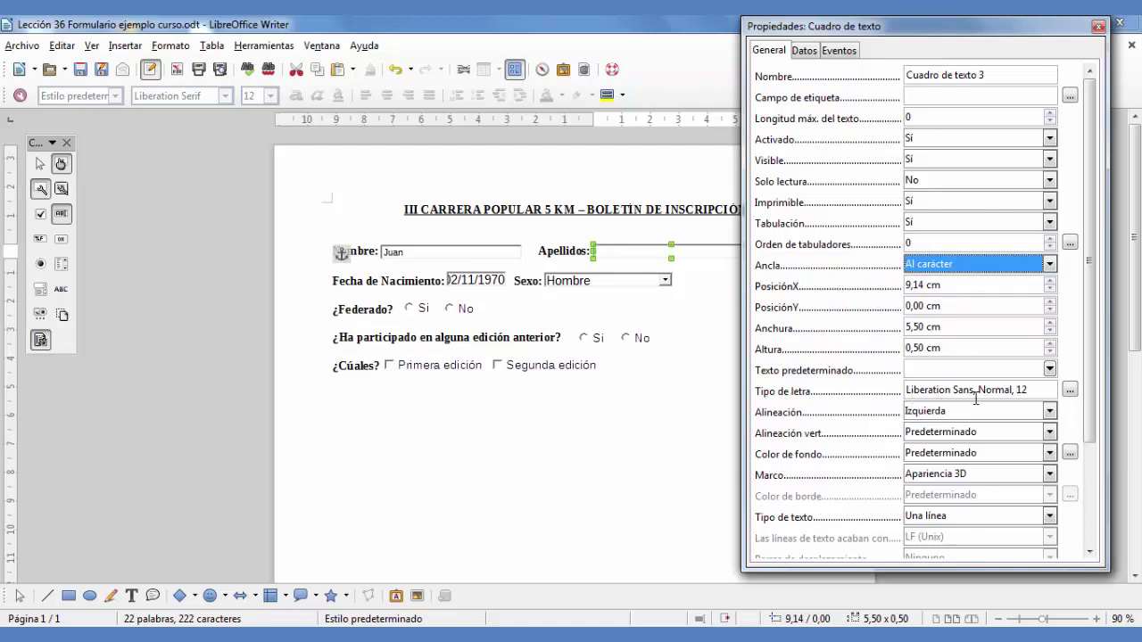
Examine the font and typographic effect settings of the Apellidos text box, then close its properties.
left_click(1070, 393)
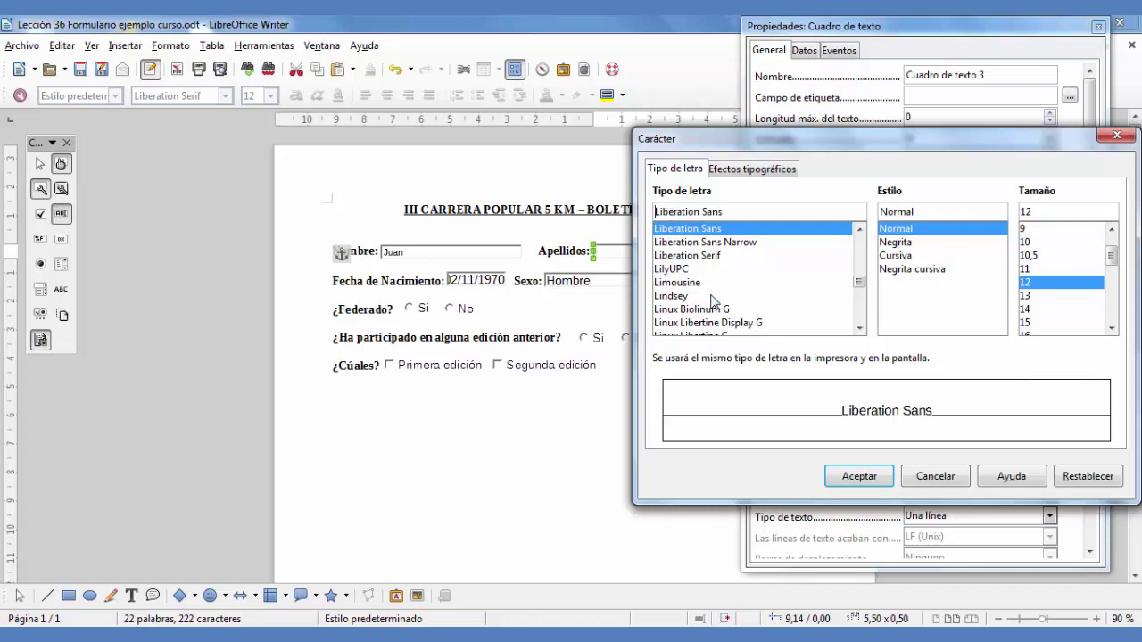
left_click(737, 172)
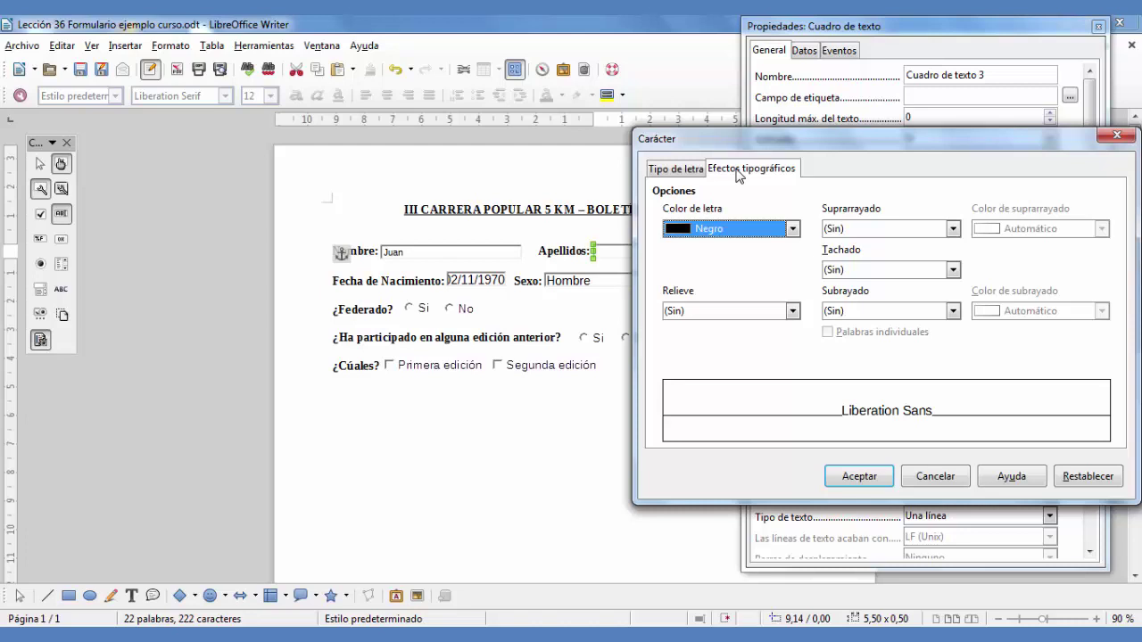
left_click(674, 170)
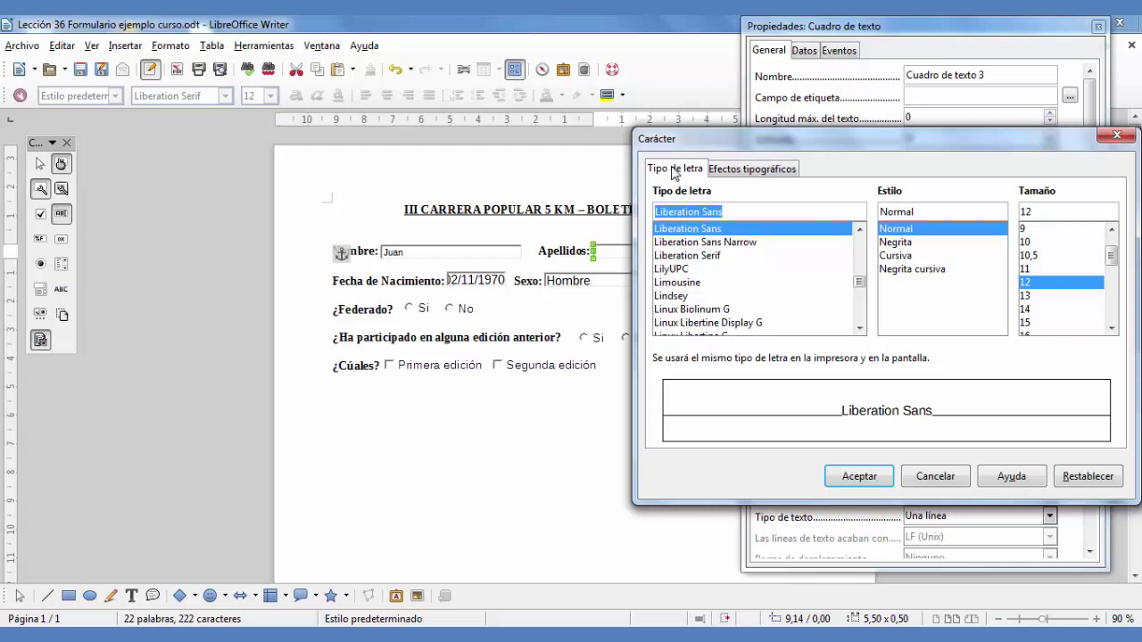
left_click(861, 475)
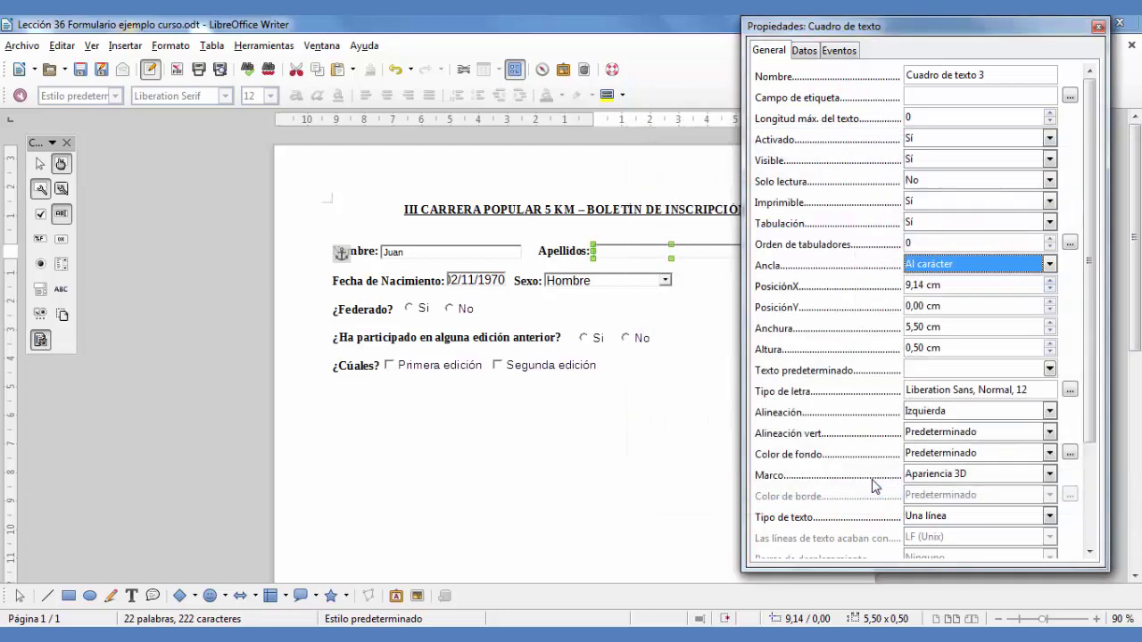
left_click(1097, 29)
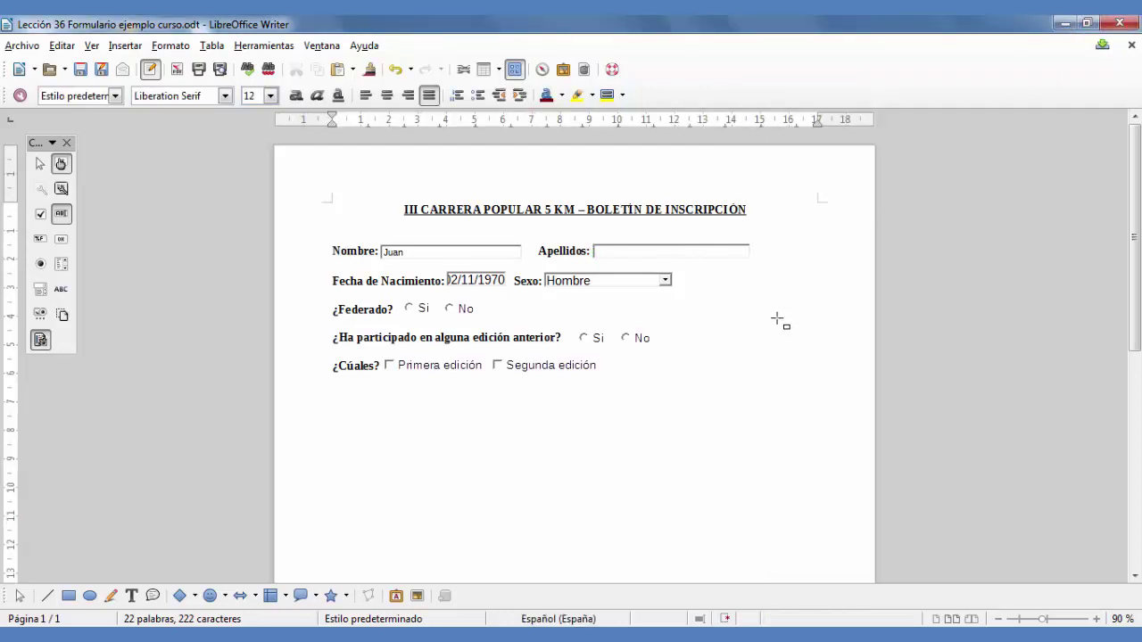
Set the font size of the Fecha de Nacimiento text box to 9 and close its properties.
left_click(462, 284)
double_click(460, 284)
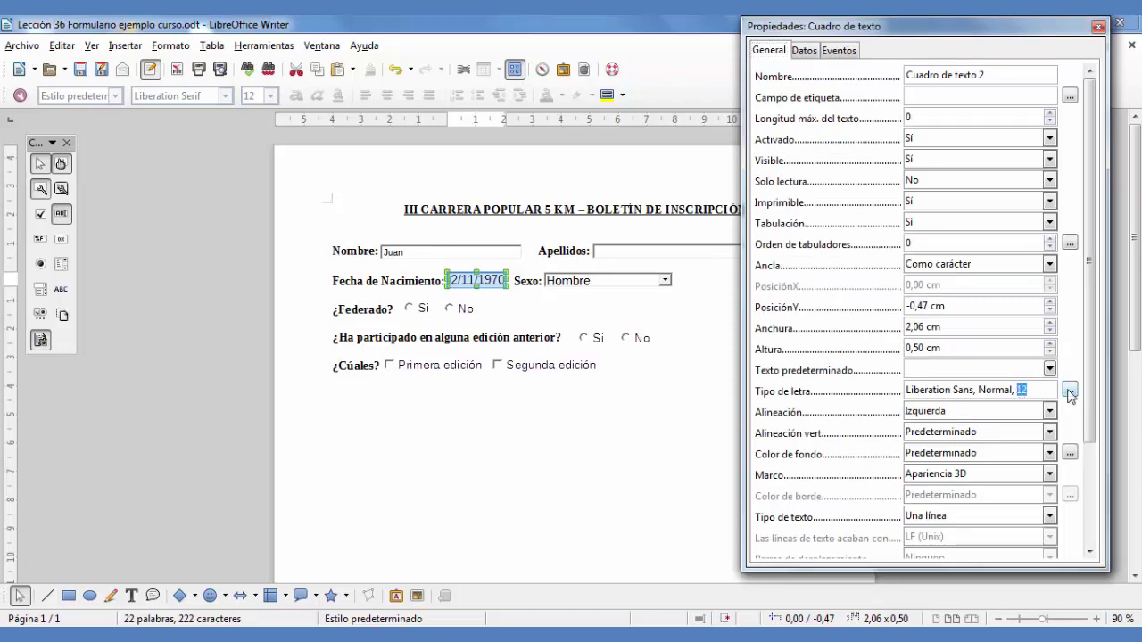
left_click(1069, 391)
left_click(1031, 231)
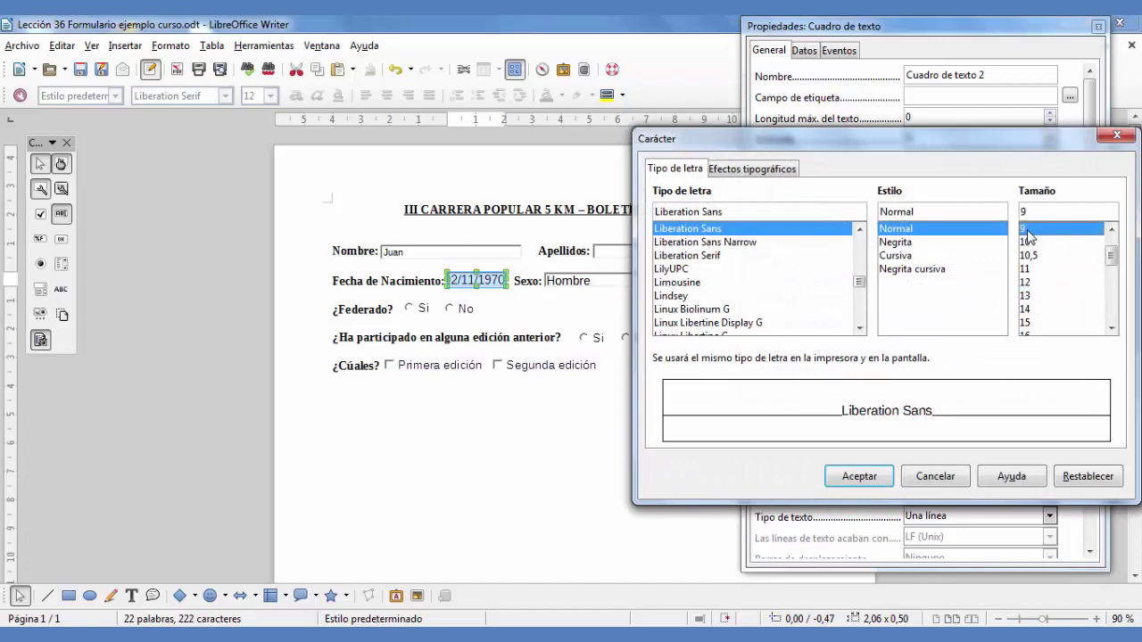
left_click(857, 481)
left_click(555, 327)
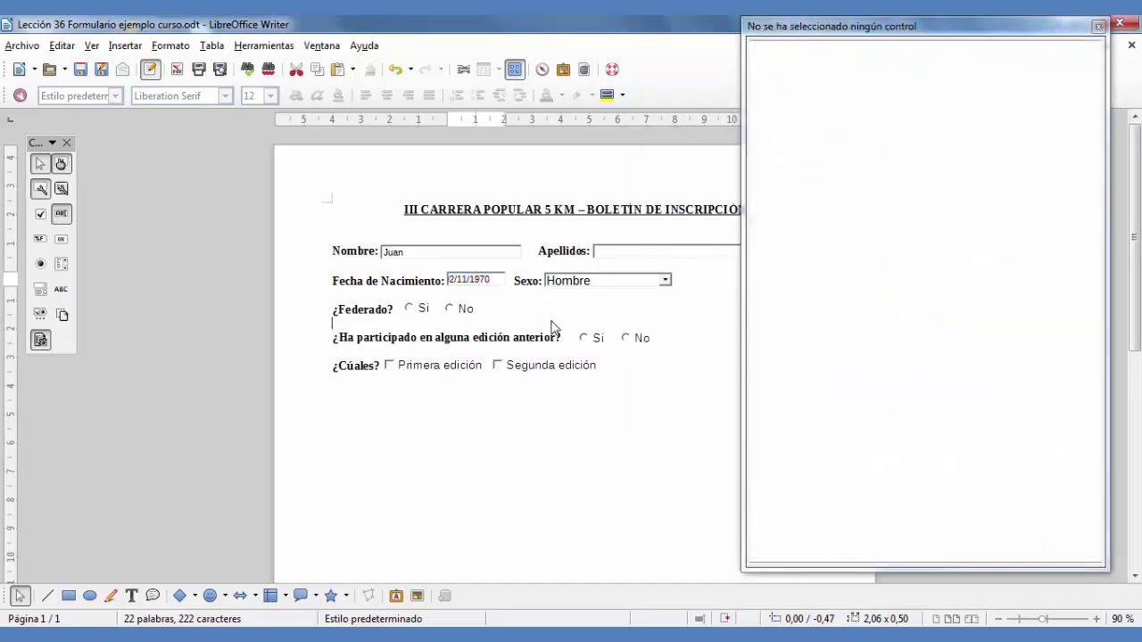
left_click(482, 284)
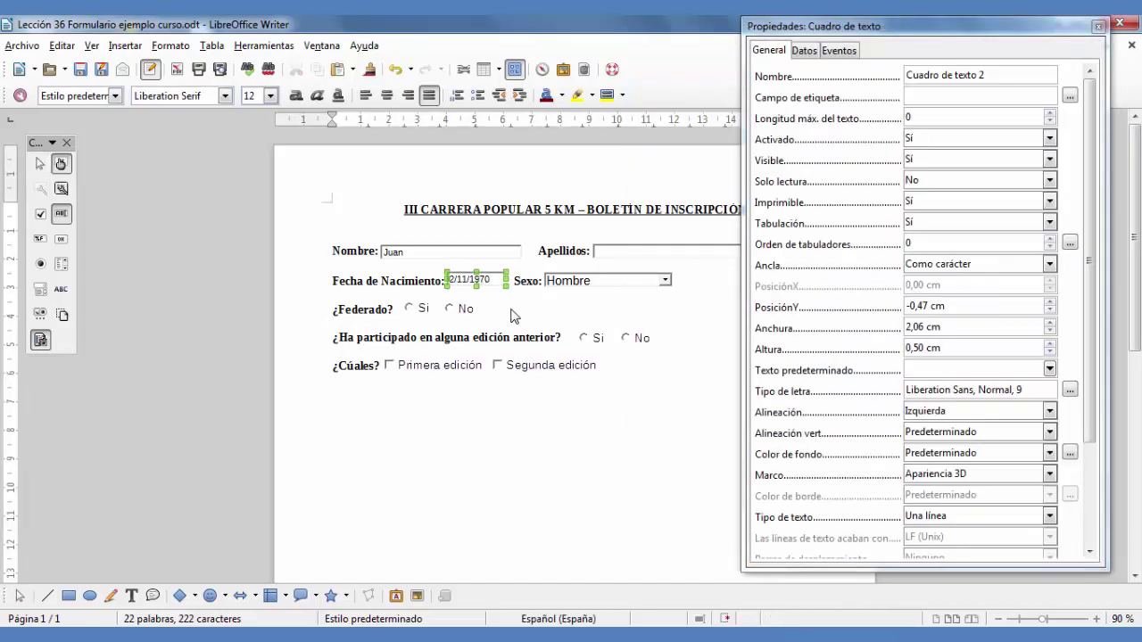
left_click(510, 309)
left_click(664, 319)
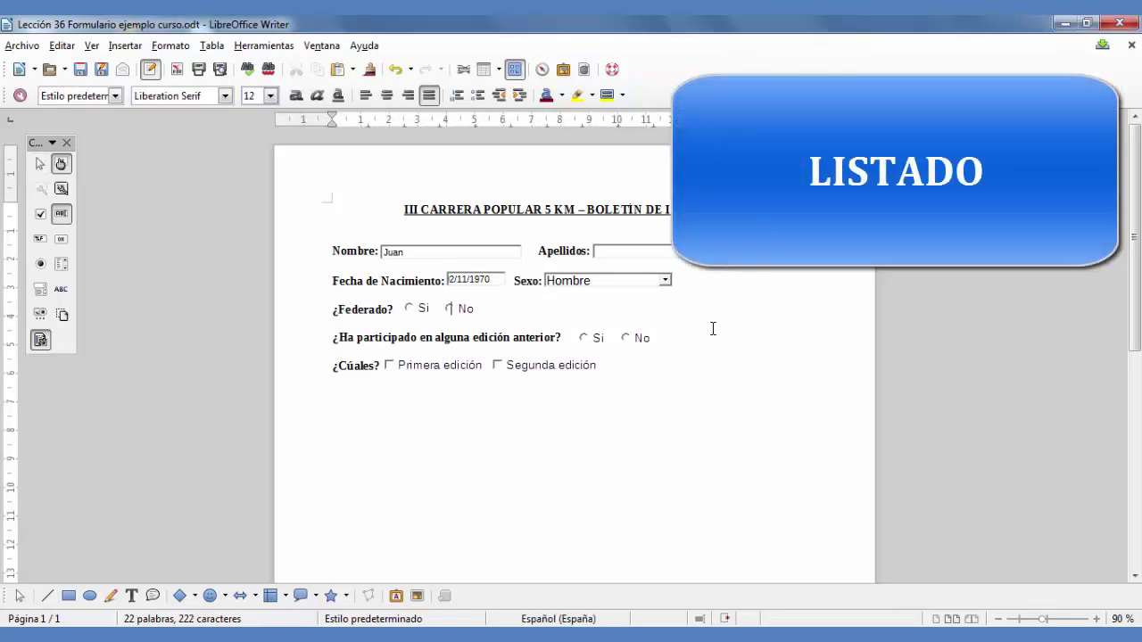
Leave design mode and choose Mujer in the Sexo list.
left_click(665, 282)
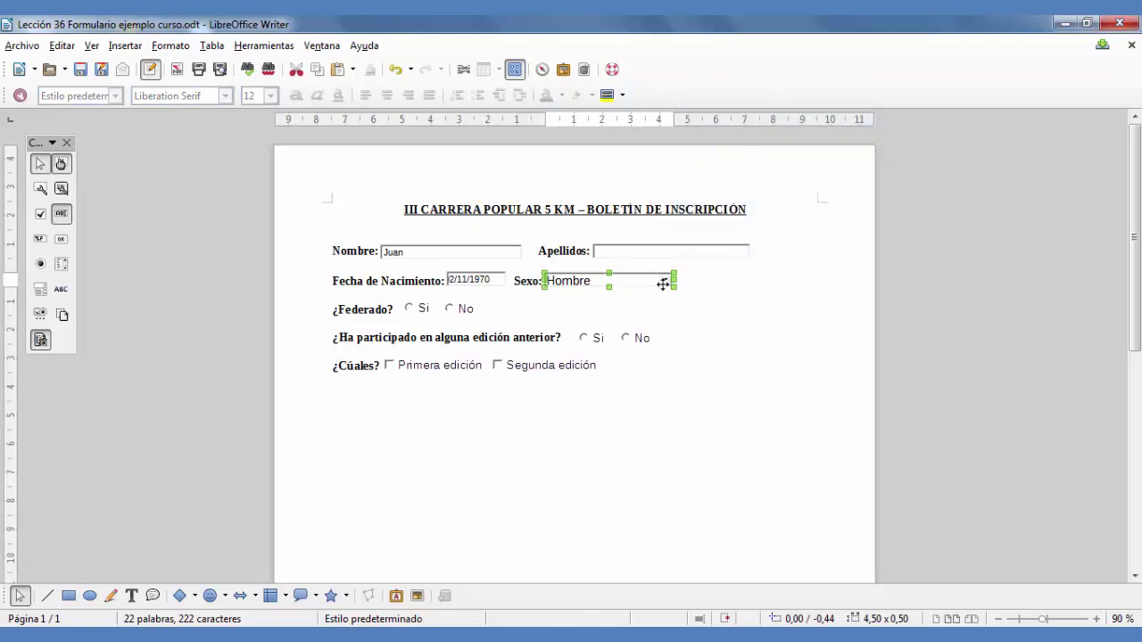
left_click(62, 165)
left_click(666, 281)
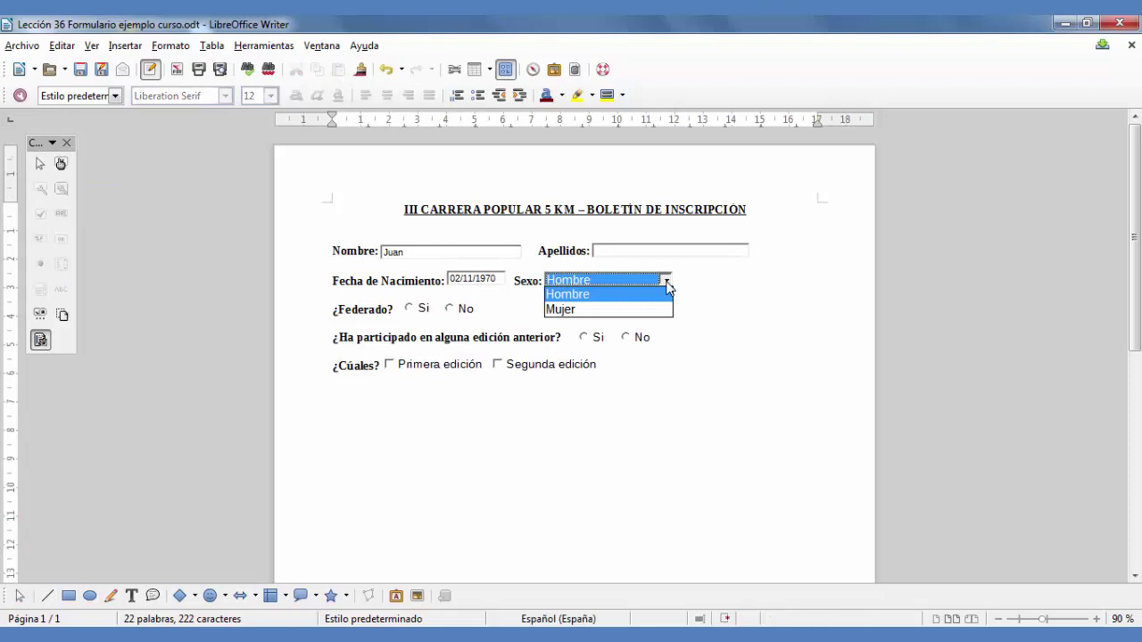
left_click(615, 313)
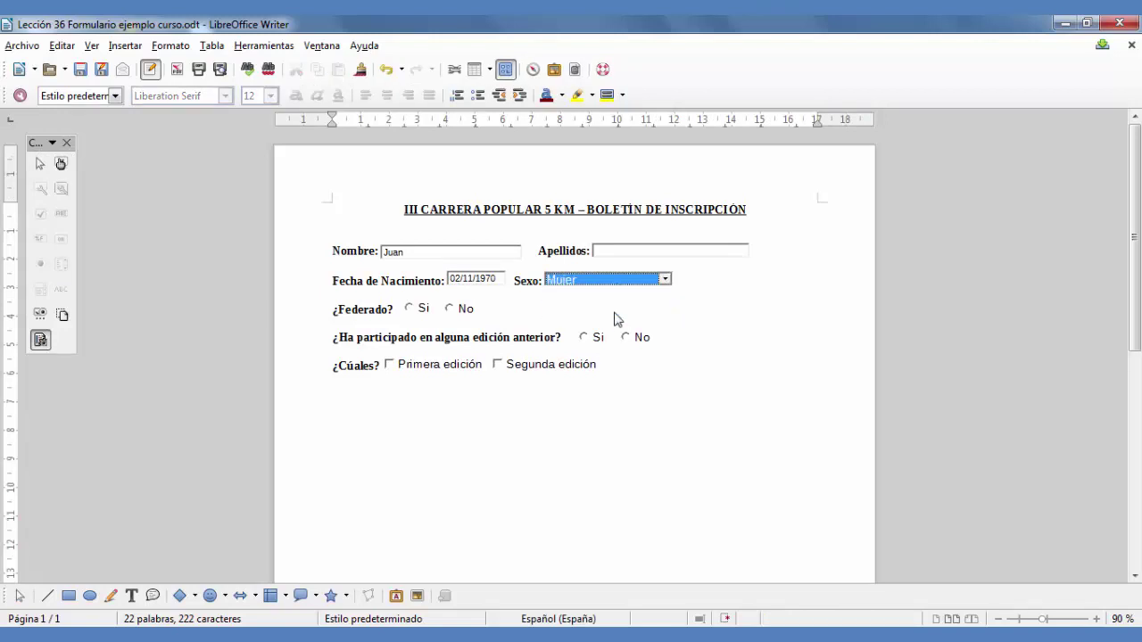
left_click(616, 312)
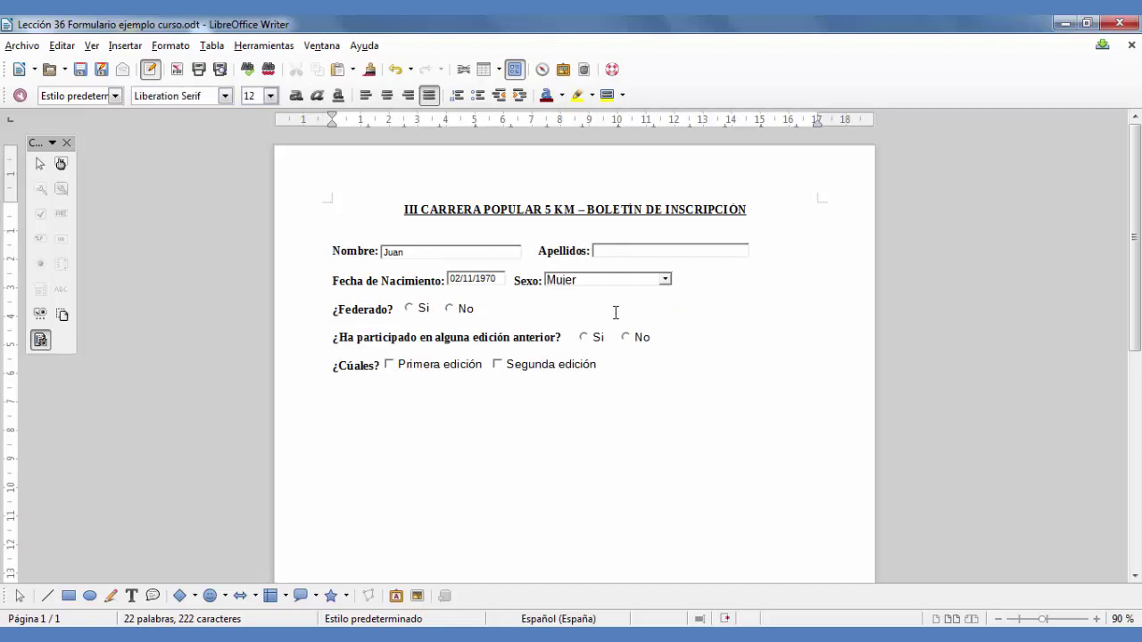
Add a bold "País:" label after the Sexo list.
left_click(711, 279)
type("País:")
left_click_drag(723, 285, 689, 282)
left_click(296, 95)
left_click(732, 278)
In design mode, insert a list box after the País label without a data source and narrow it to about 2.66 cm.
left_click(62, 165)
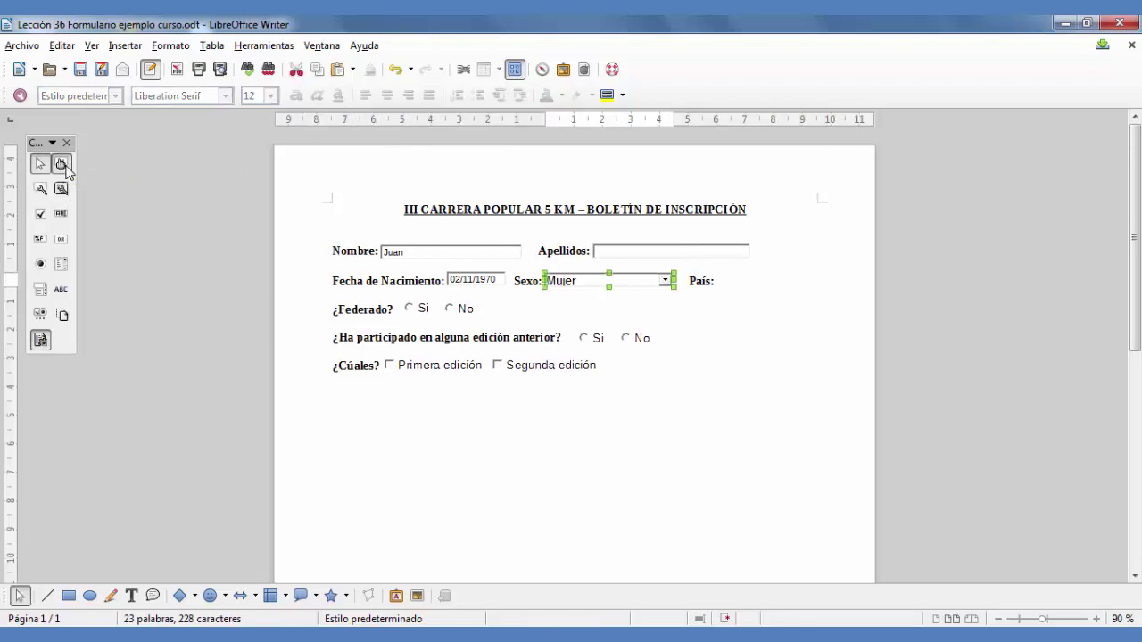
left_click(62, 265)
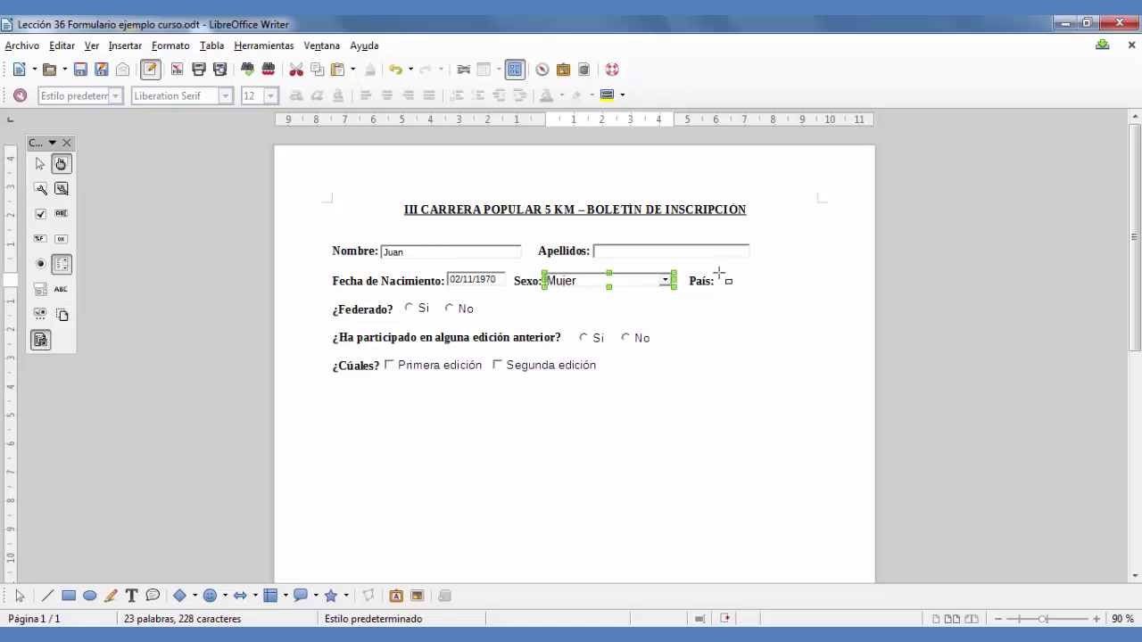
left_click_drag(719, 272, 840, 285)
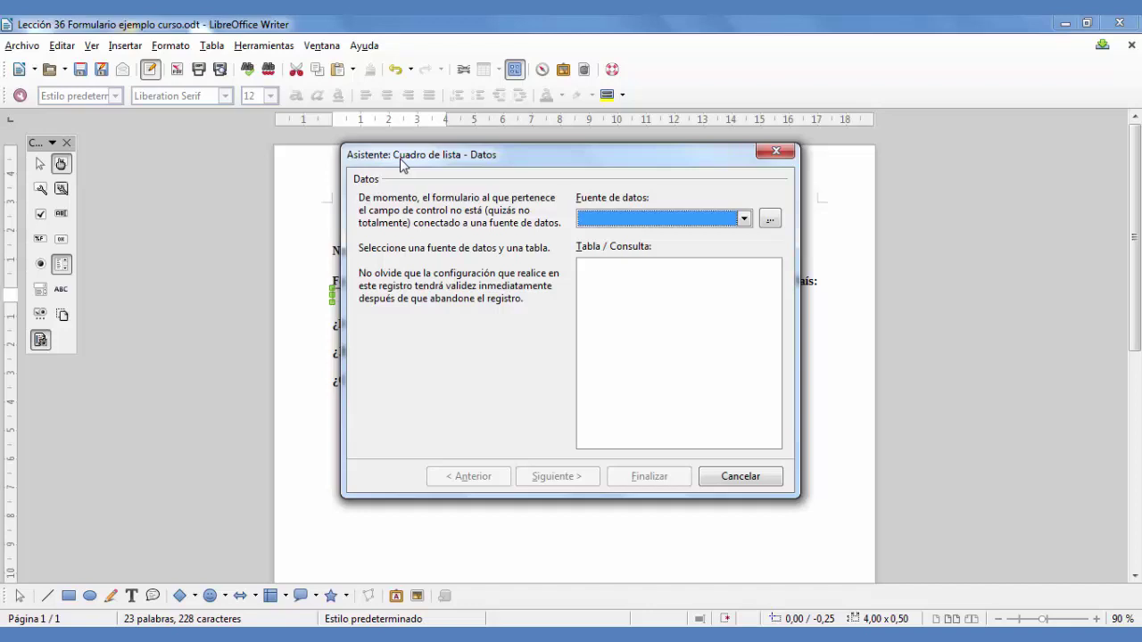
left_click(773, 483)
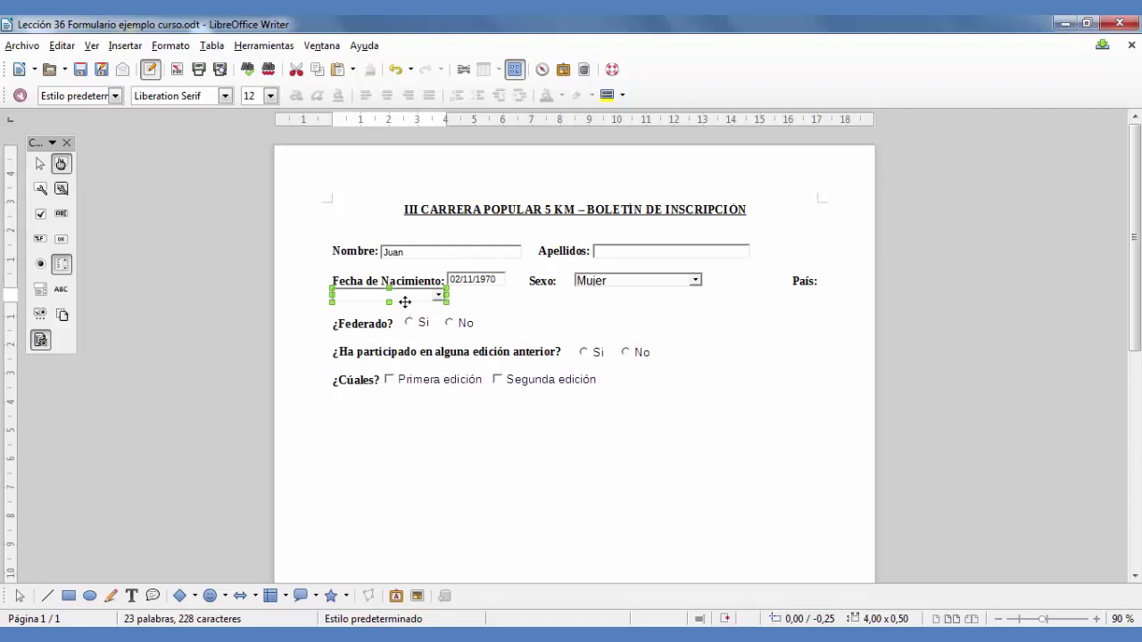
left_click_drag(446, 295, 410, 293)
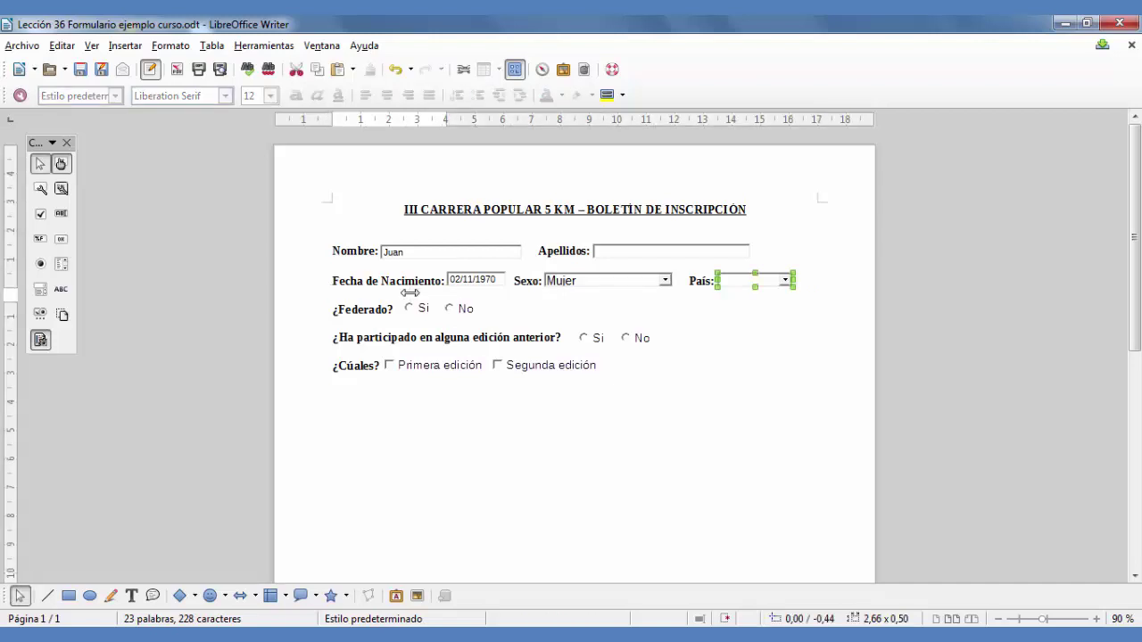
left_click(763, 316)
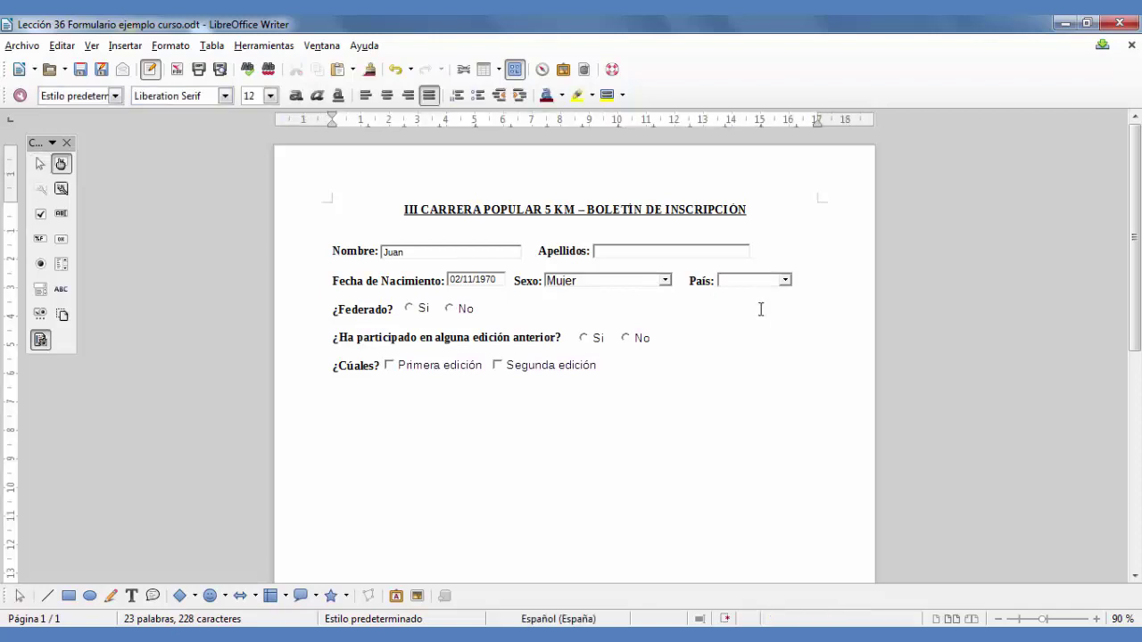
Remove the extra space before the País label and widen its list box to about 3.49 cm.
left_click(688, 281)
key("BackSpace")
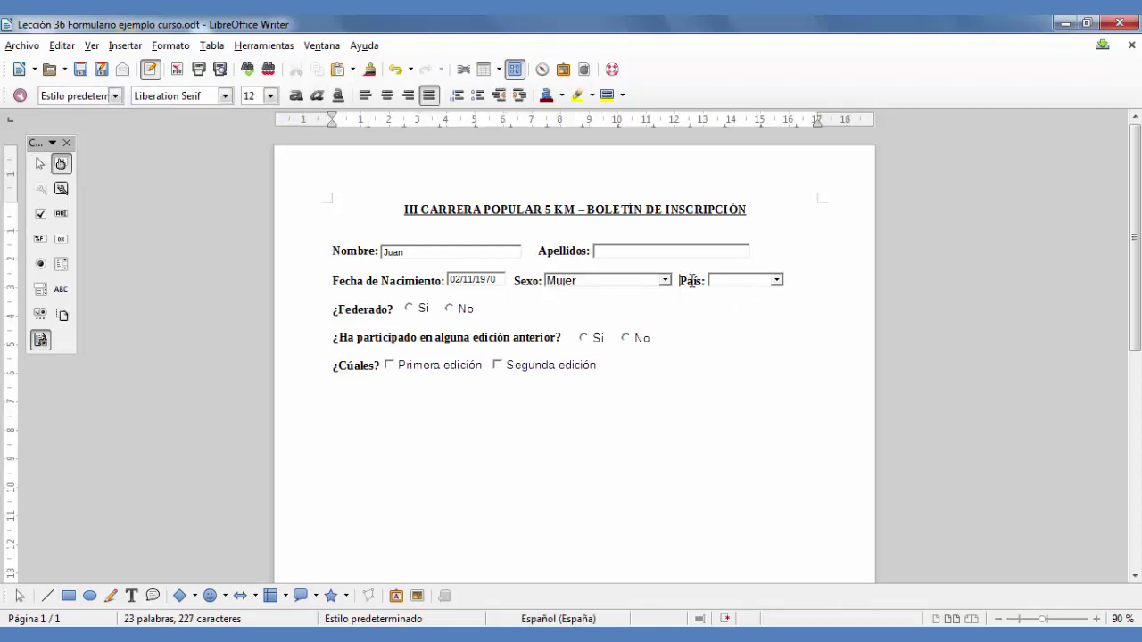
left_click(776, 282)
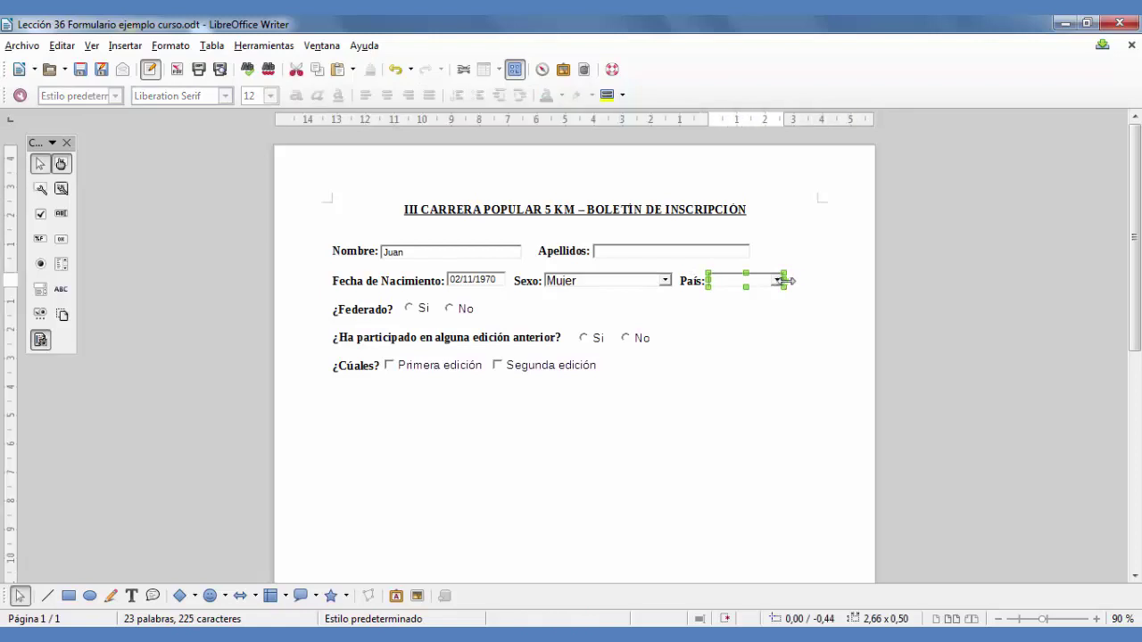
left_click_drag(803, 281, 806, 281)
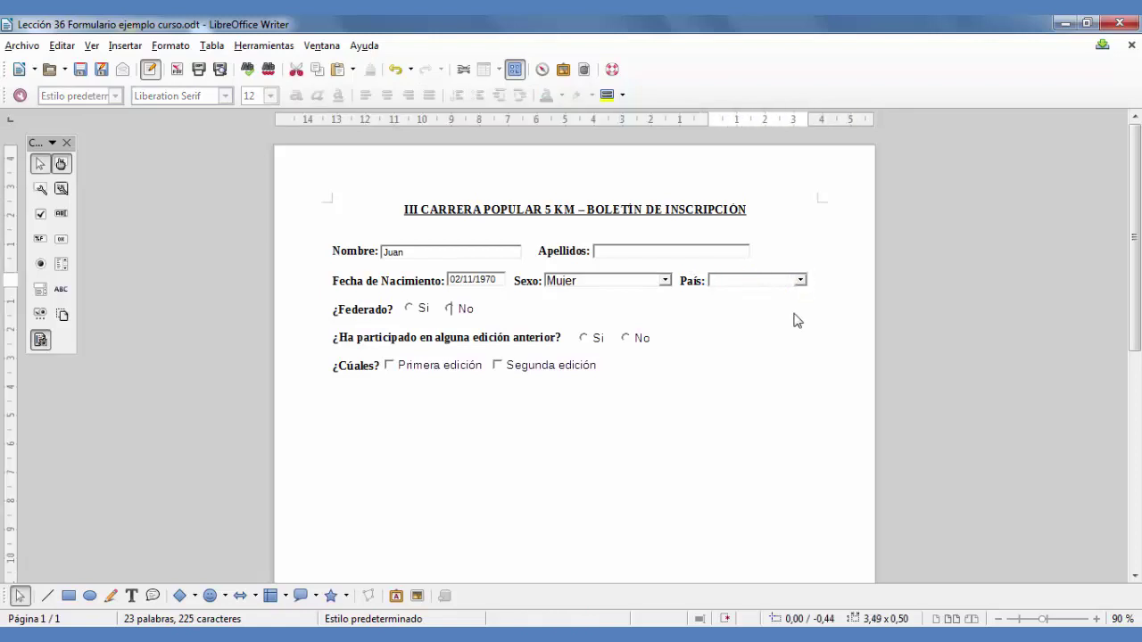
left_click(796, 320)
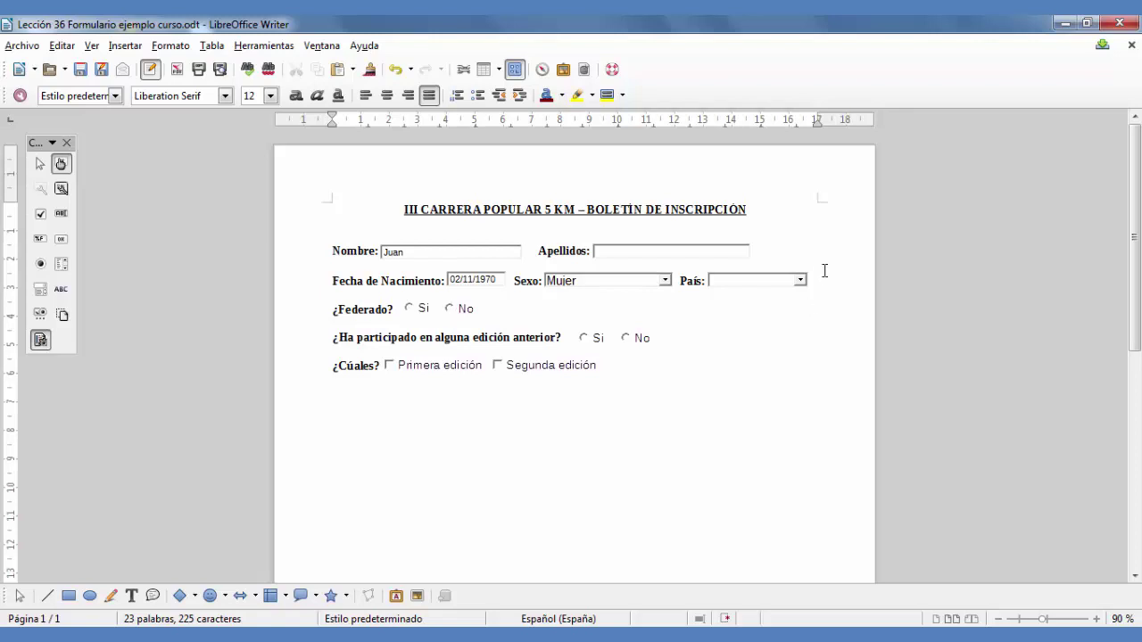
Open the País list box's properties and enter España as a list entry.
double_click(753, 284)
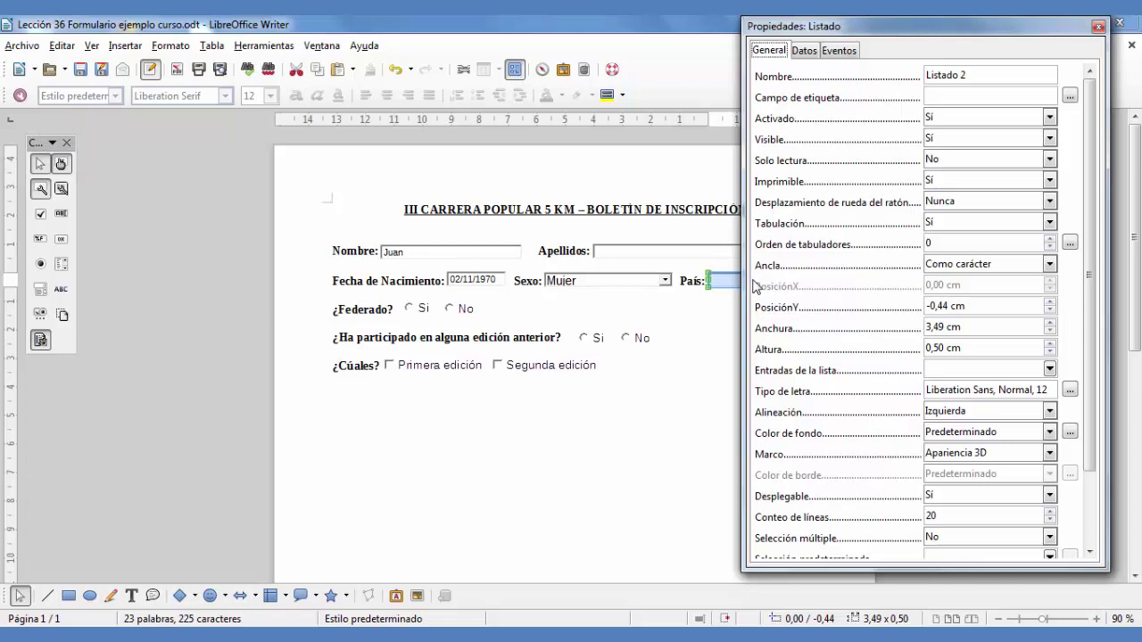
left_click(1050, 370)
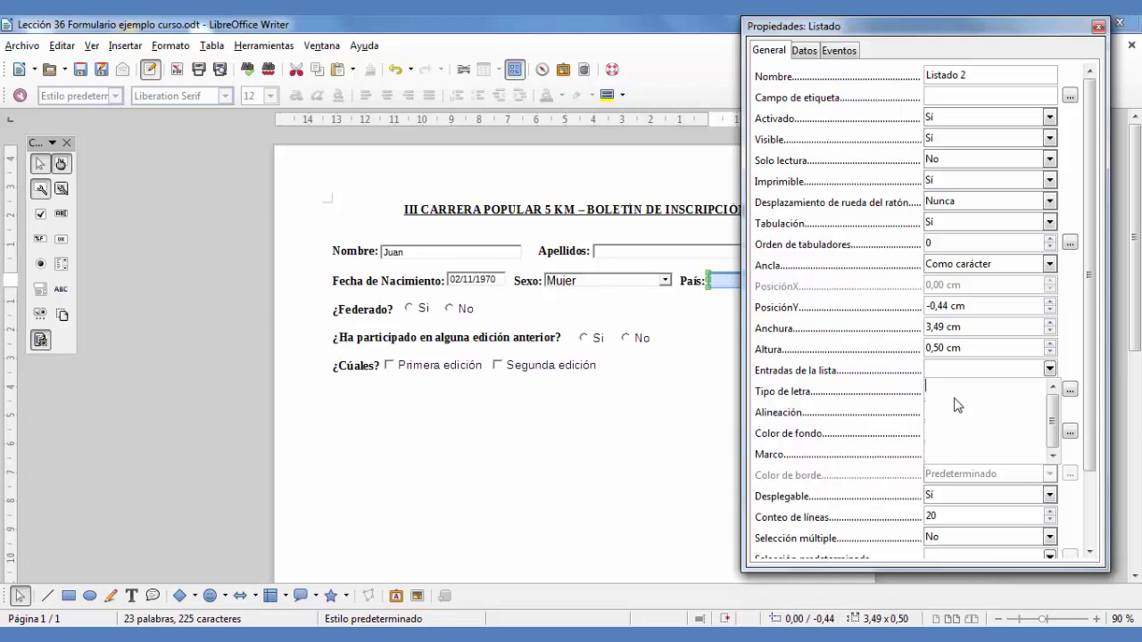
type("España")
key("Return")
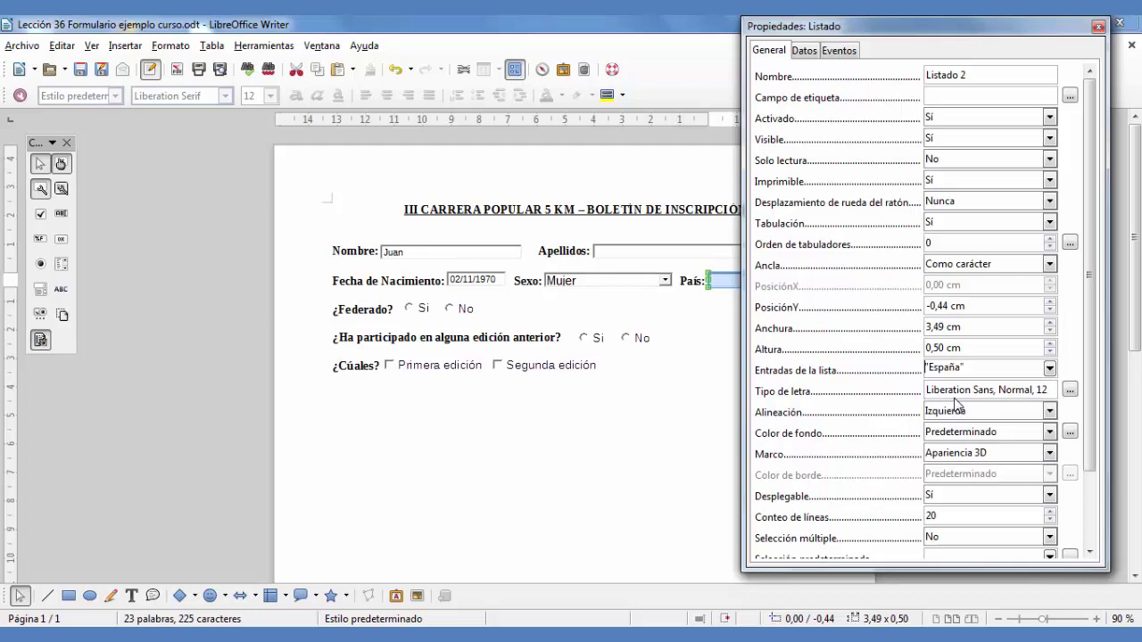
Add Argentina, México, Venezuela, Uruguay, Colombia and Otros to the País list box's entries and close its properties.
left_click(1050, 371)
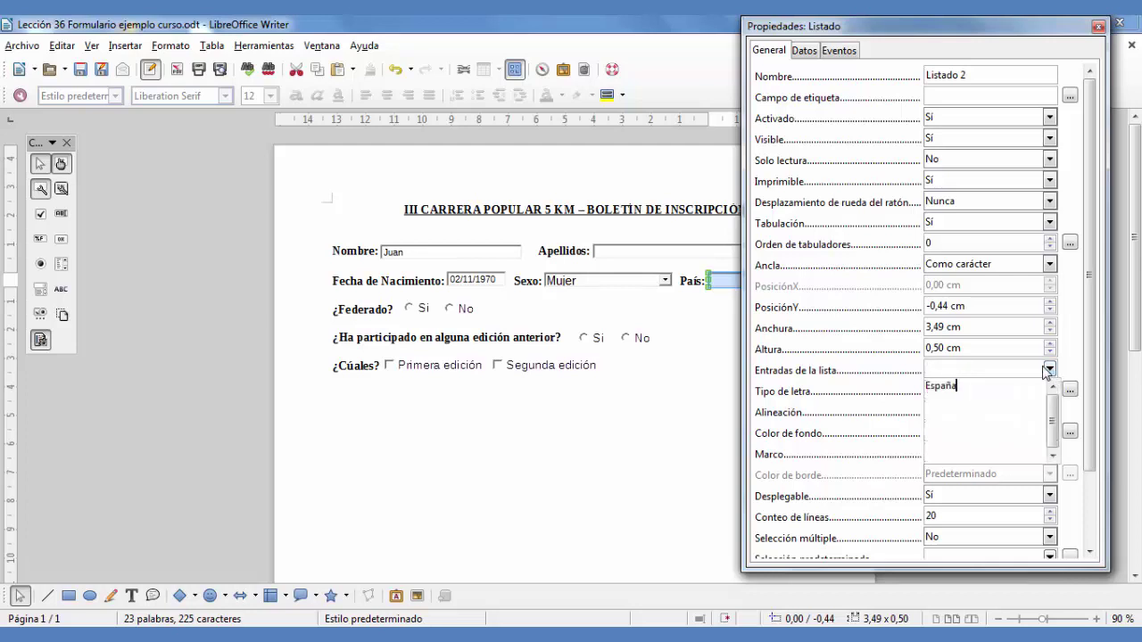
key("shift+Return")
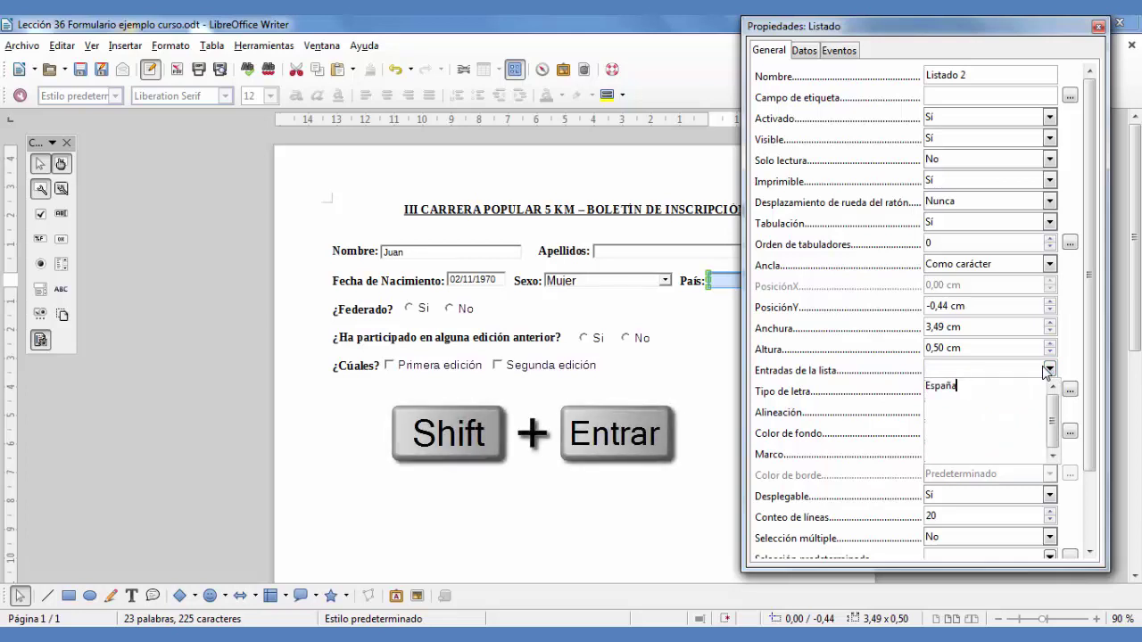
key("shift+Return")
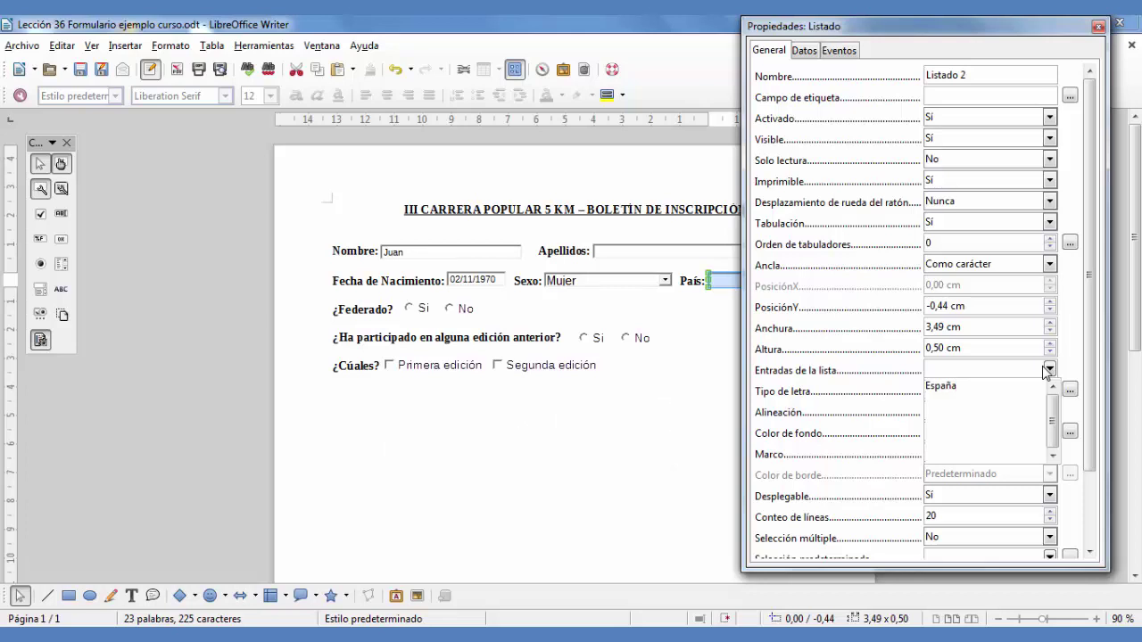
type("Argentina ")
type("M")
type("éxico")
key("Return")
type("Vene")
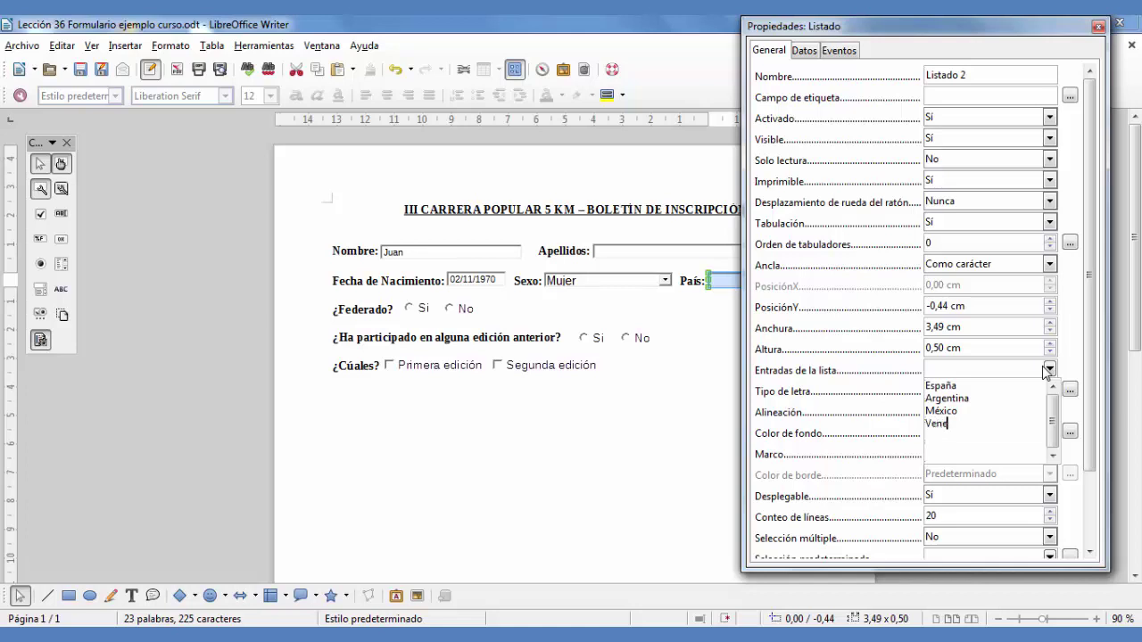
type("zuela ")
type("Uruguay")
key("Return")
type("Colombia")
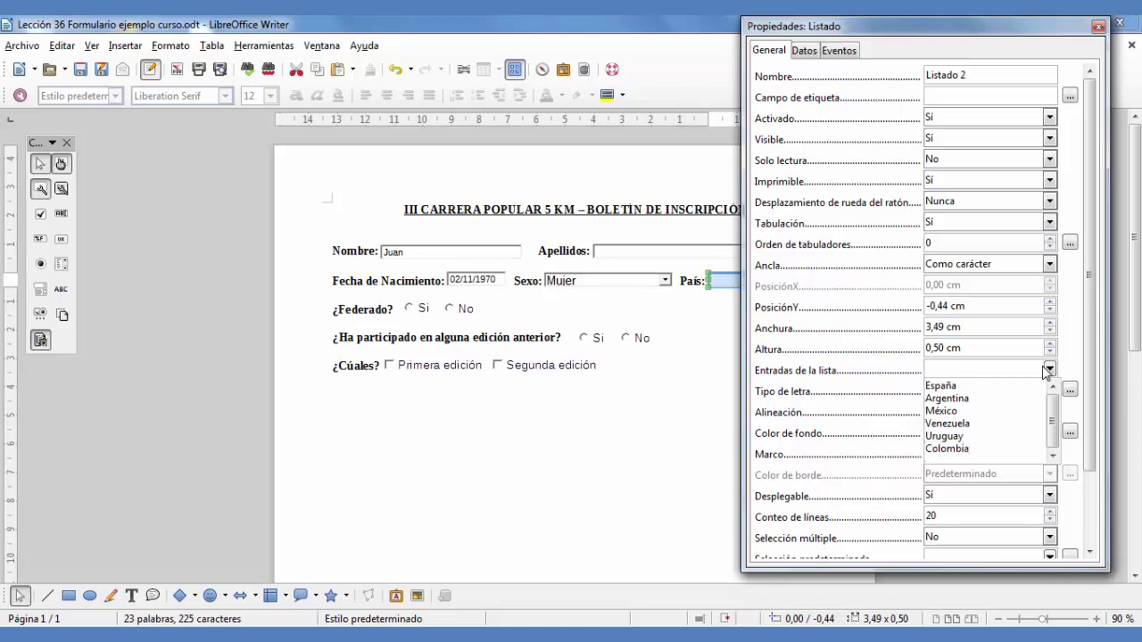
key("Return")
type("C")
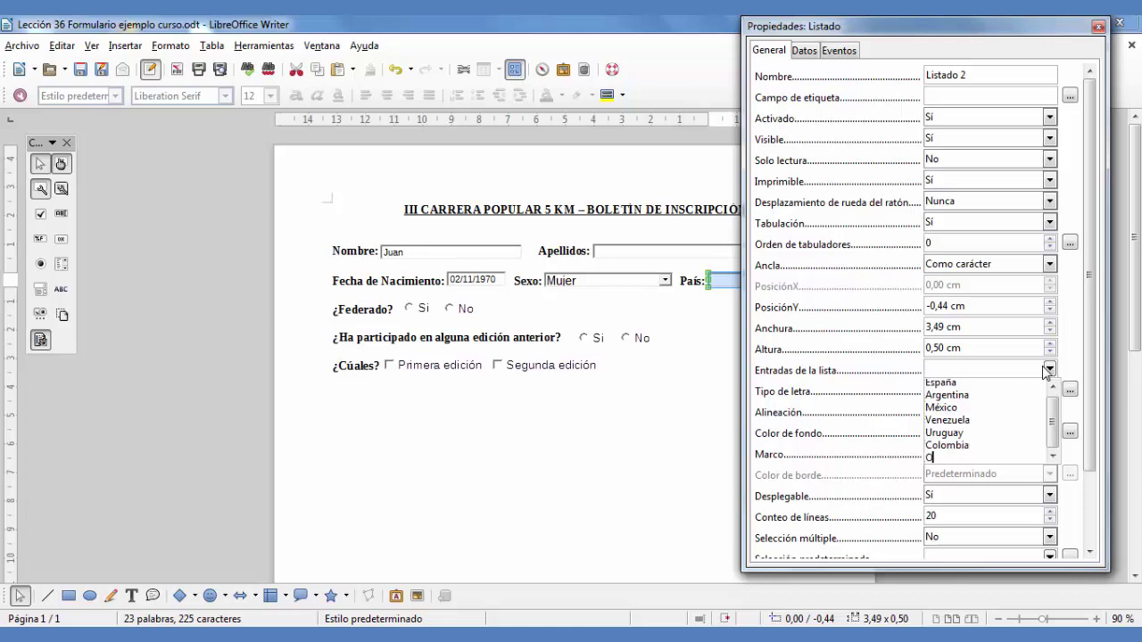
type("tros")
left_click(1048, 369)
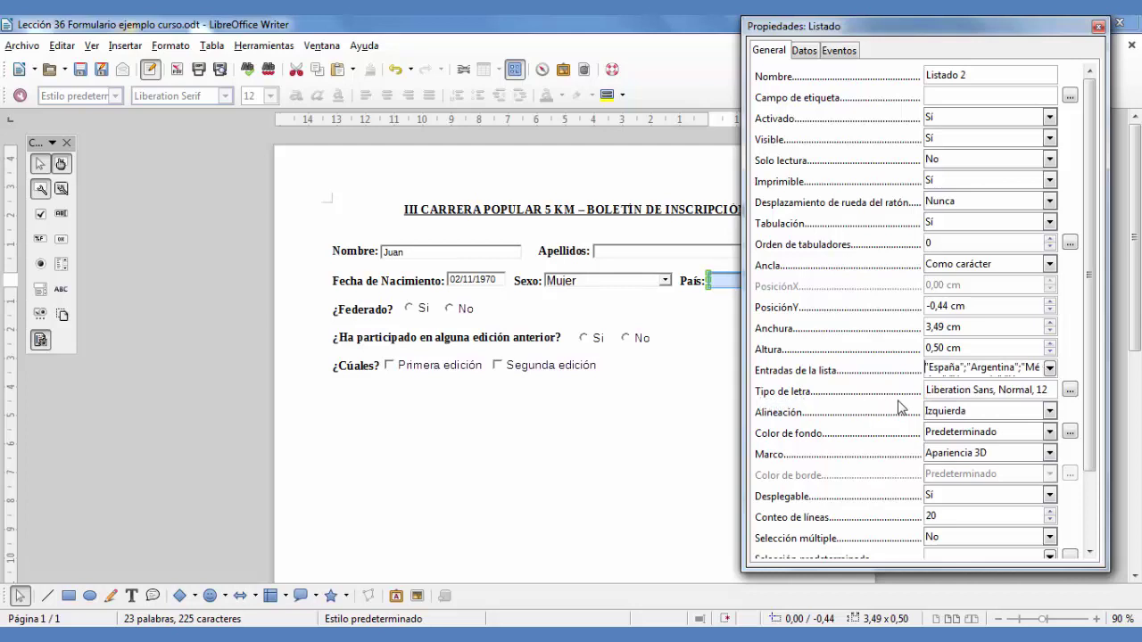
left_click(1098, 28)
left_click(747, 323)
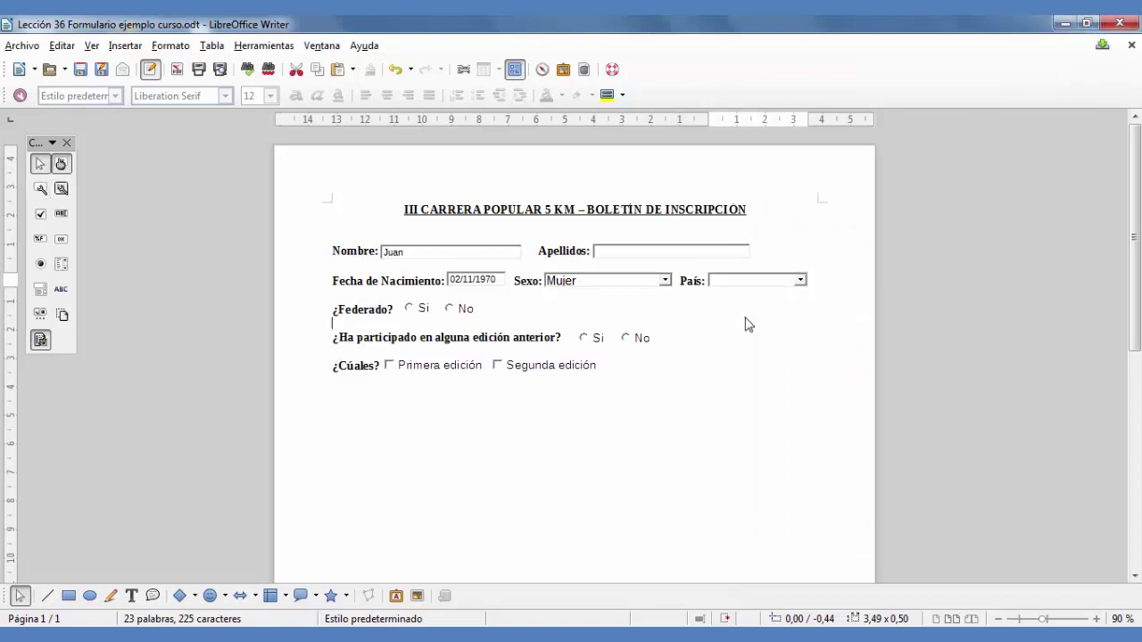
Leave design mode and expand the País list to check its entries without choosing a country.
left_click(802, 284)
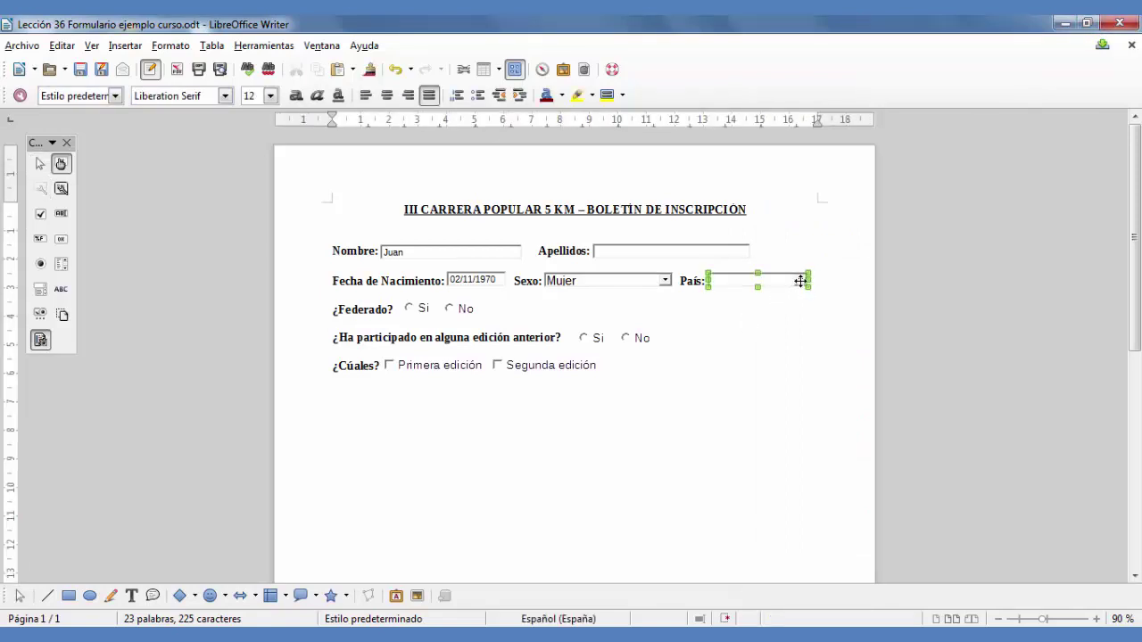
left_click(61, 163)
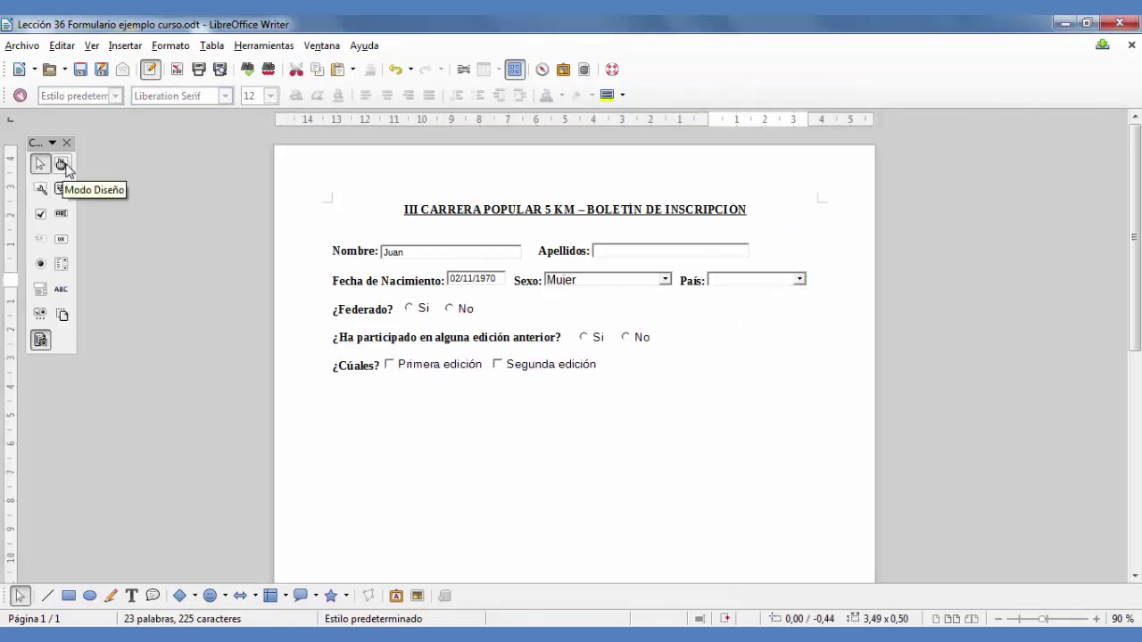
left_click(703, 341)
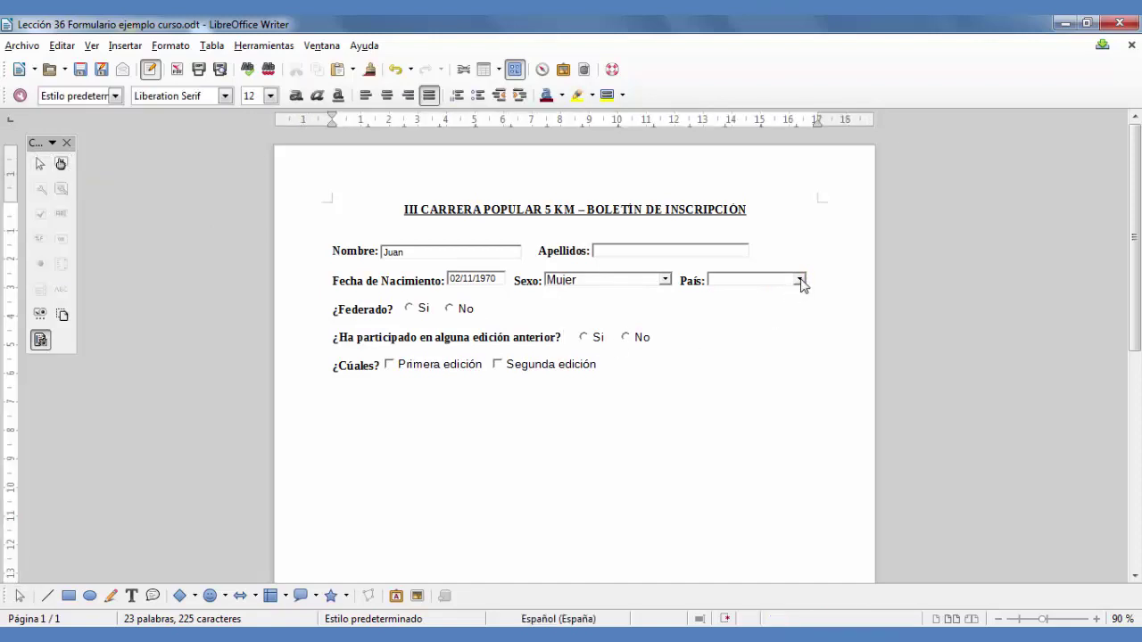
left_click(800, 281)
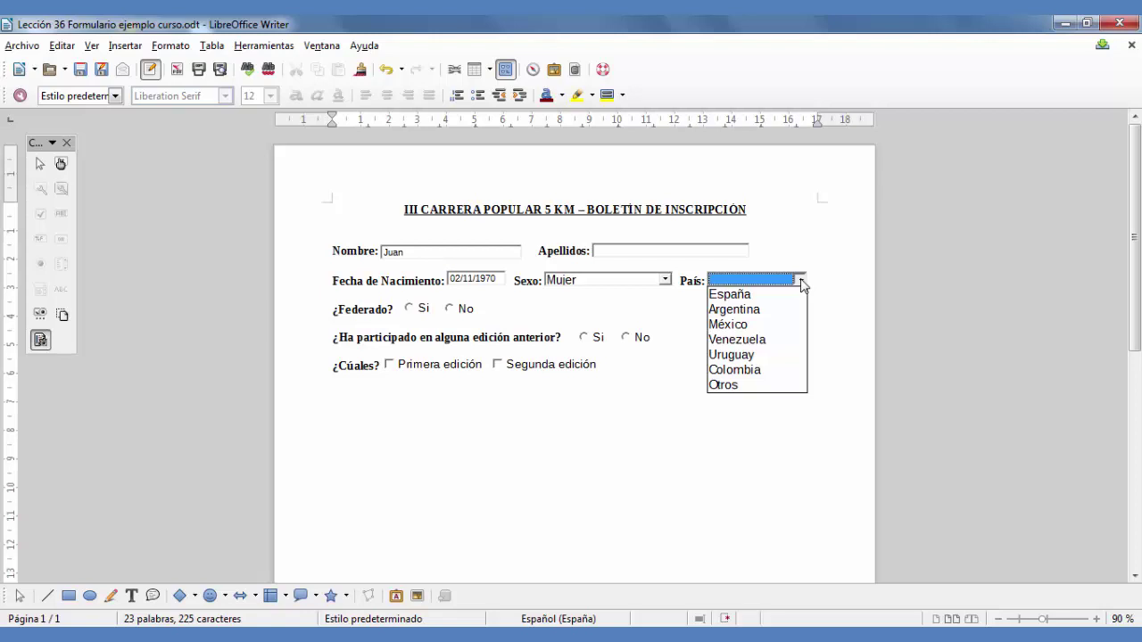
left_click(802, 283)
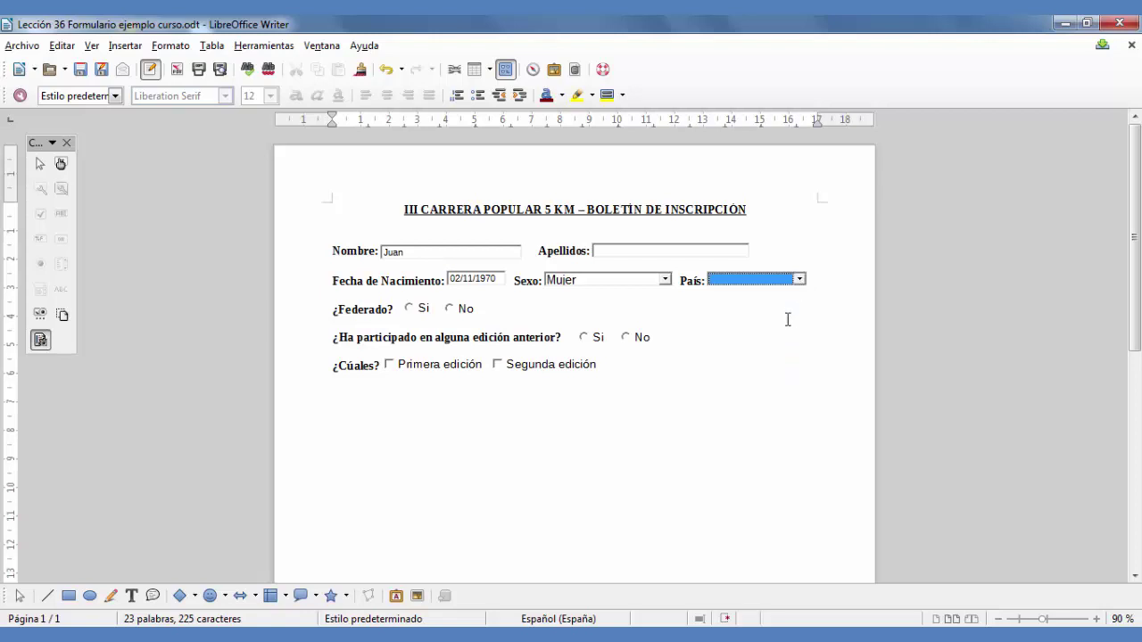
left_click(786, 318)
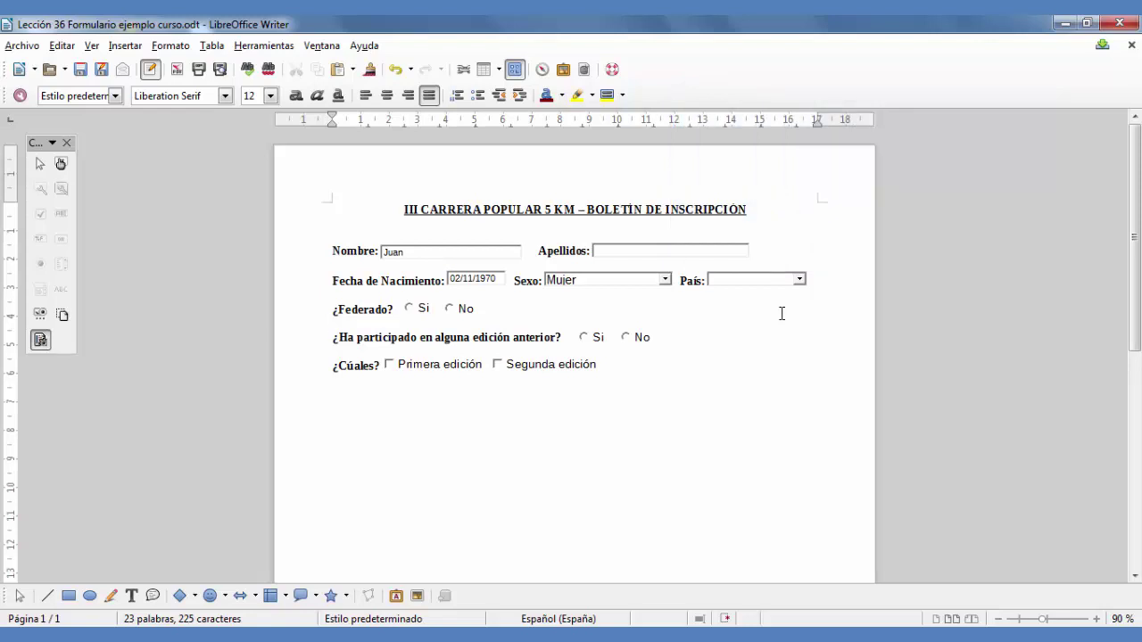
Try the ¿Federado? option buttons, ending with No selected.
left_click(414, 310)
left_click(452, 309)
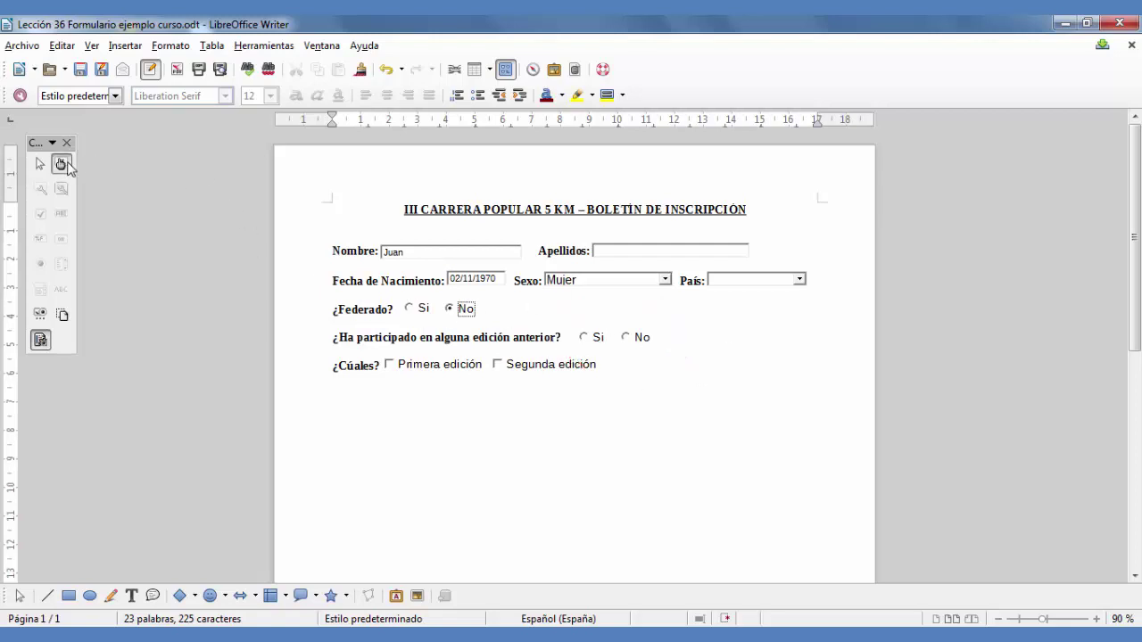
In design mode, delete both existing option buttons beside the "¿Ha participado en alguna edición anterior?" question.
left_click(62, 164)
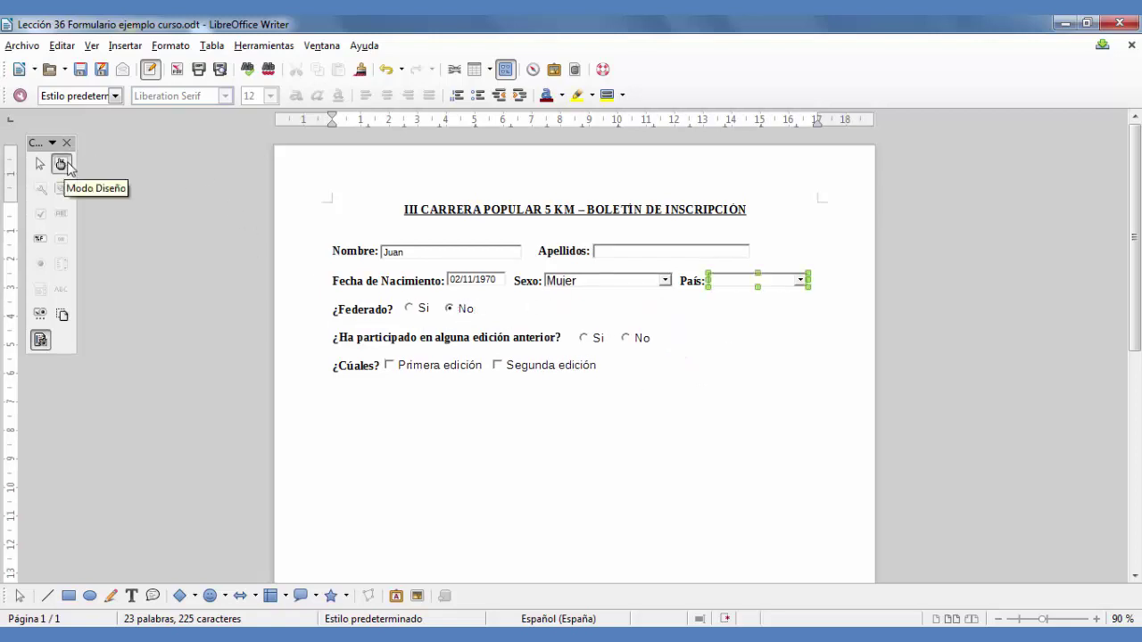
left_click(589, 339)
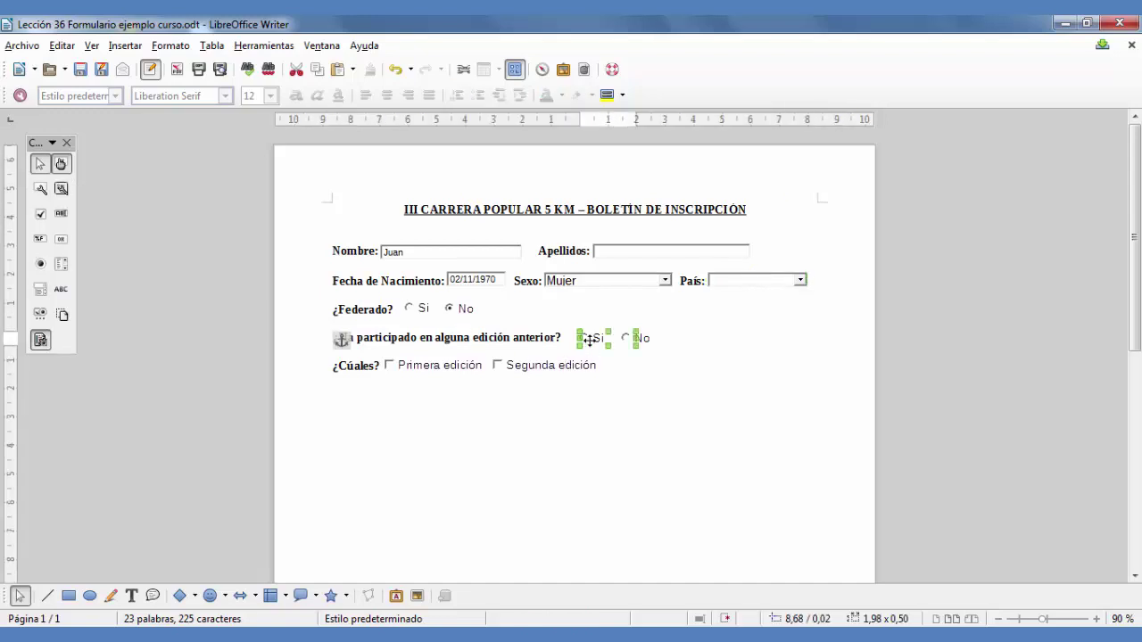
key("Delete")
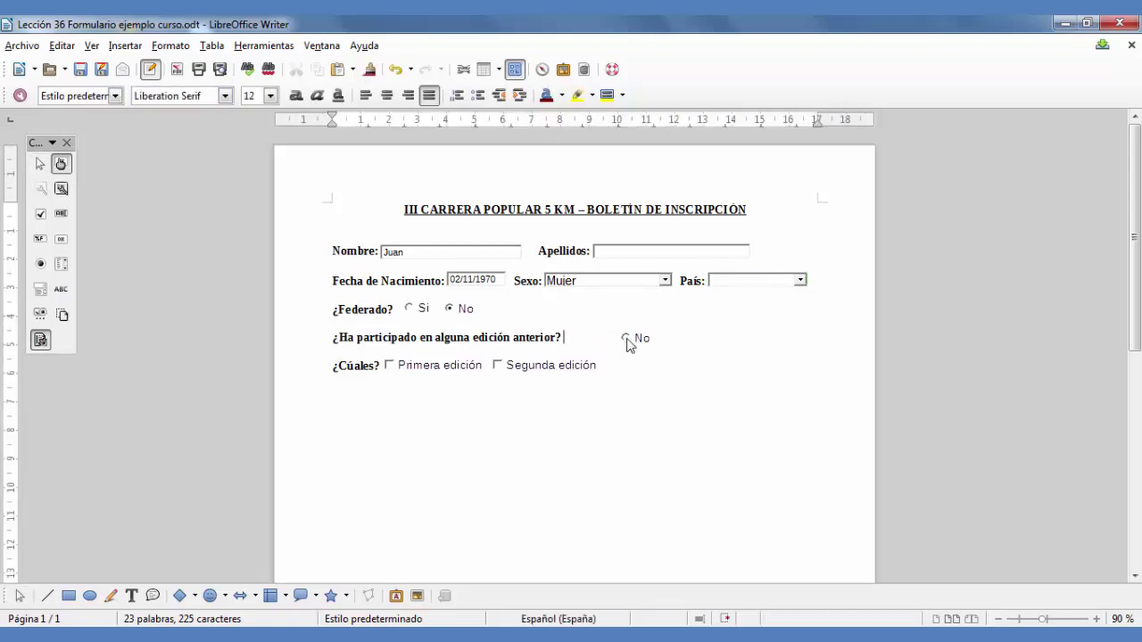
left_click(625, 338)
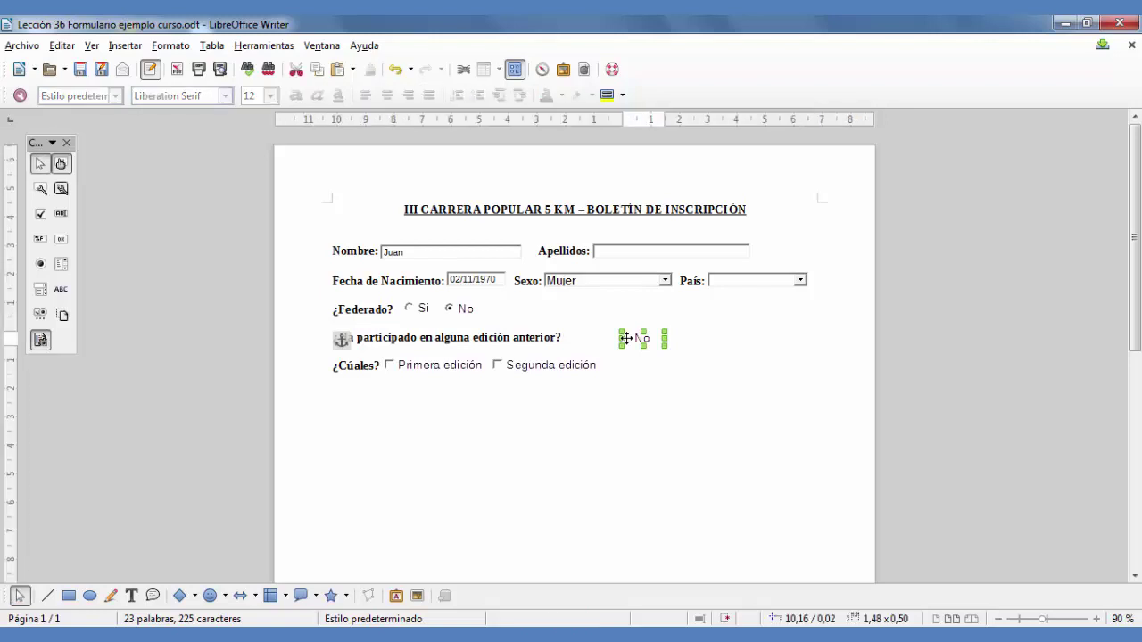
key("Delete")
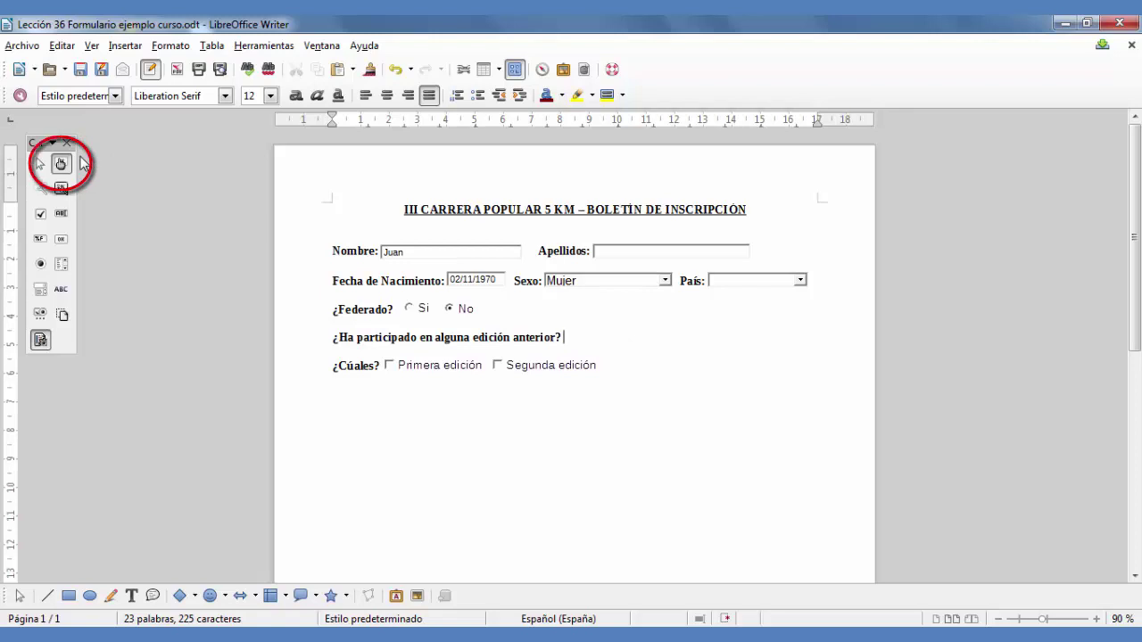
Insert an option button titled "Si" after the "¿Ha participado en alguna edición anterior?" question and widen it to about 1.55 cm.
left_click(40, 267)
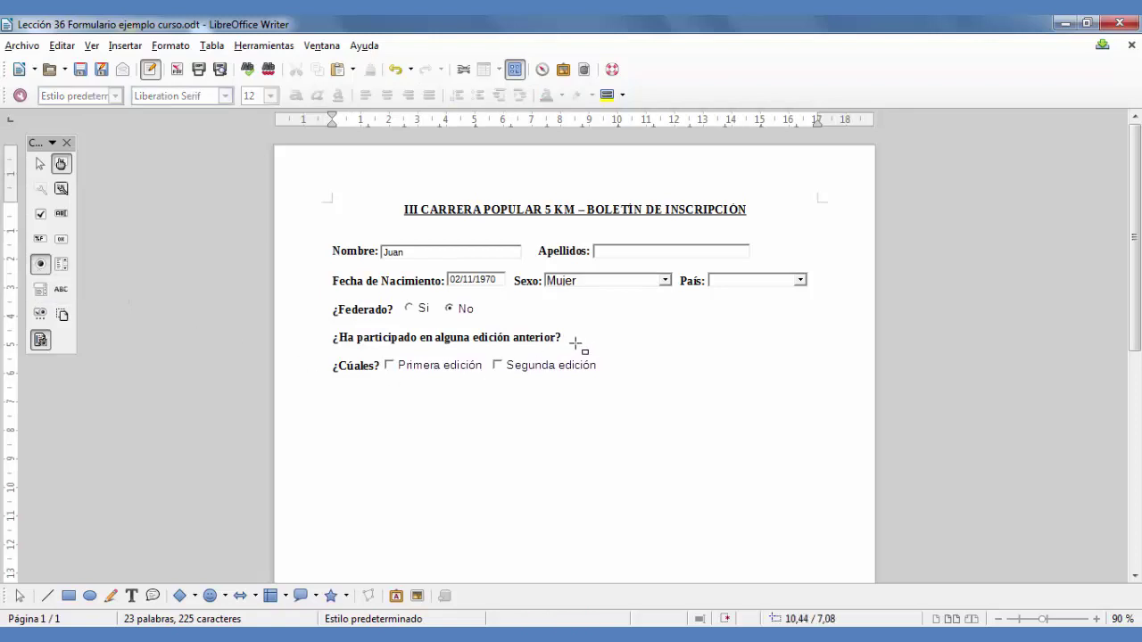
left_click_drag(580, 333, 600, 342)
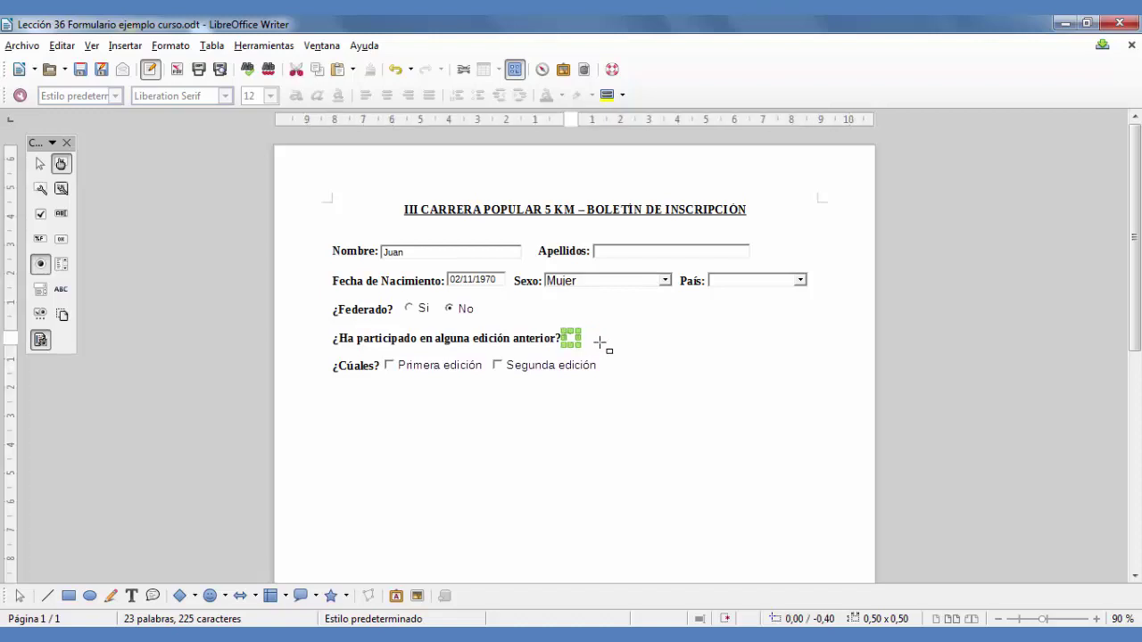
double_click(569, 340)
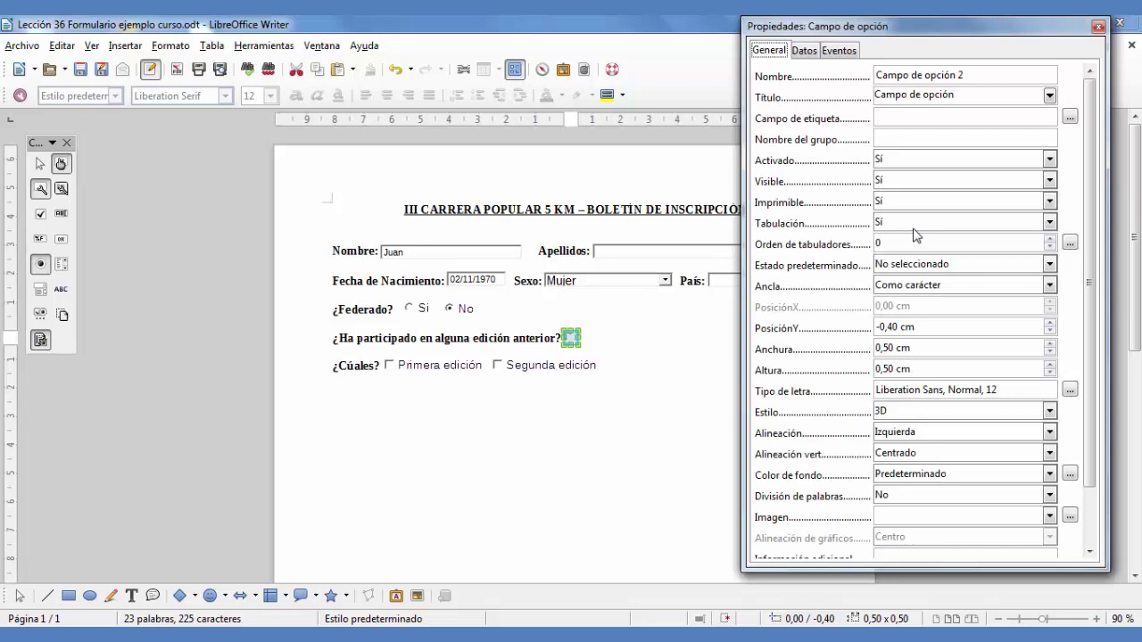
left_click(938, 98)
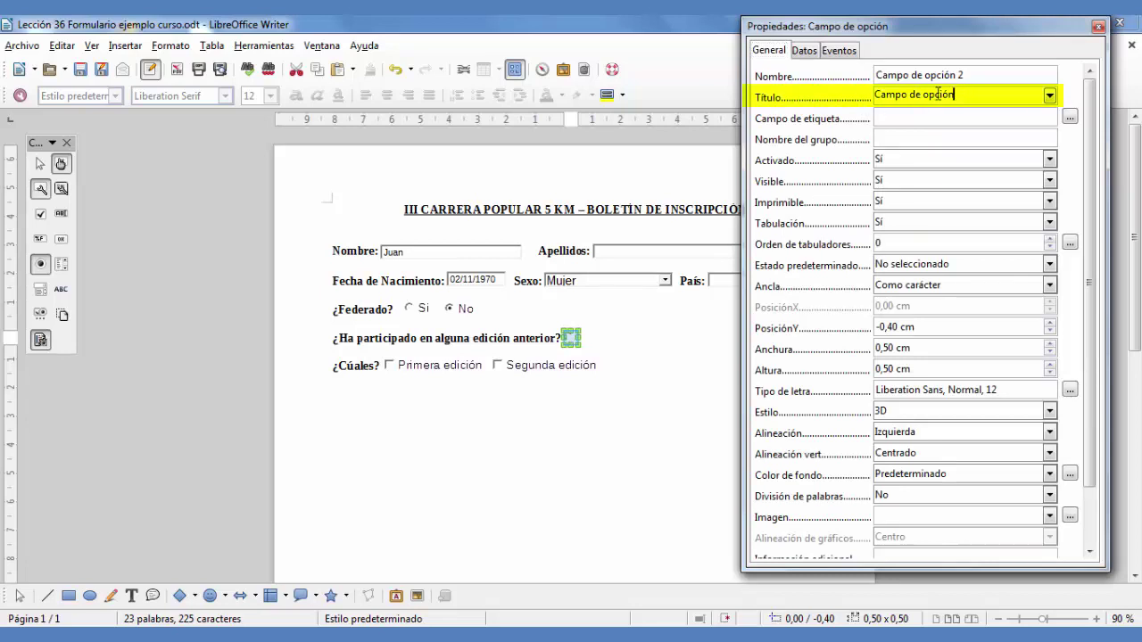
left_click_drag(939, 95, 876, 97)
key("BackSpace")
type("Sí")
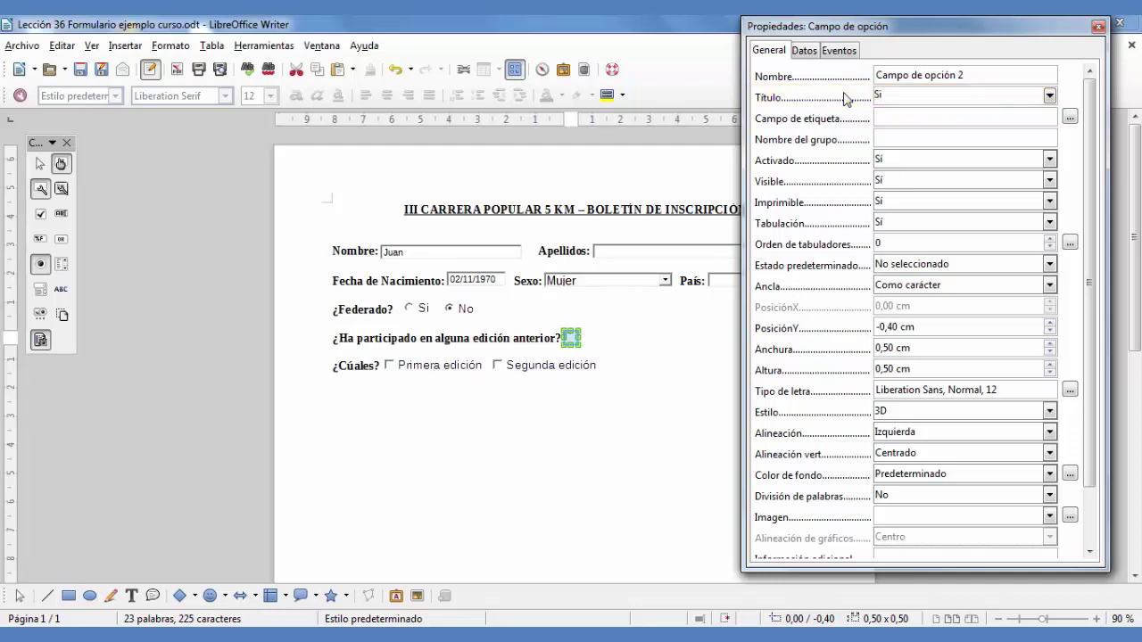
left_click(1097, 29)
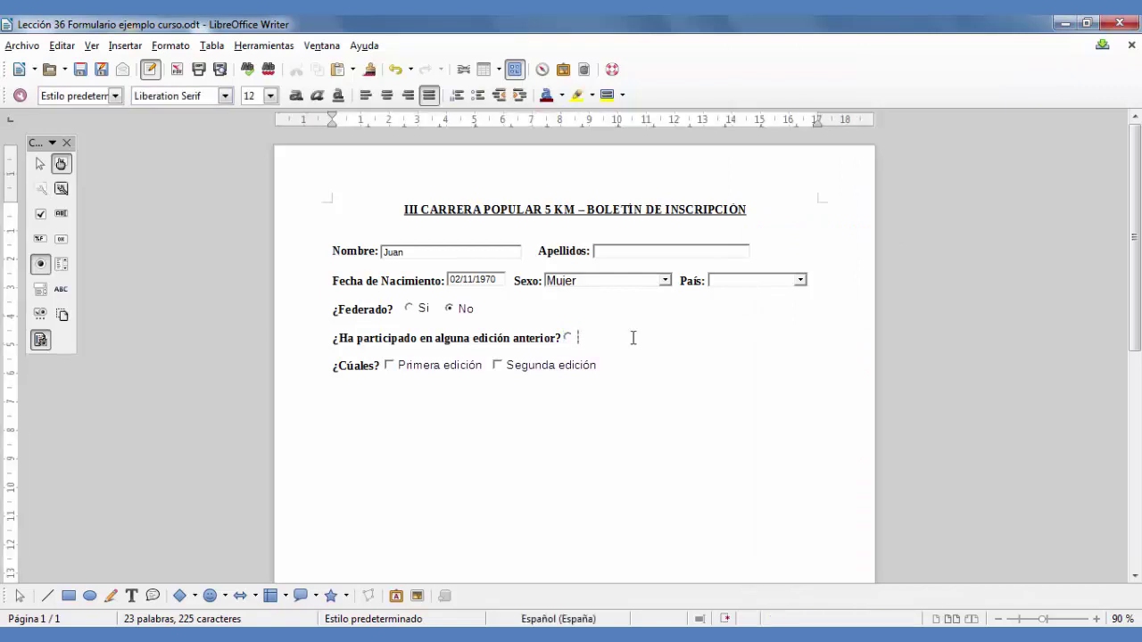
left_click(574, 345)
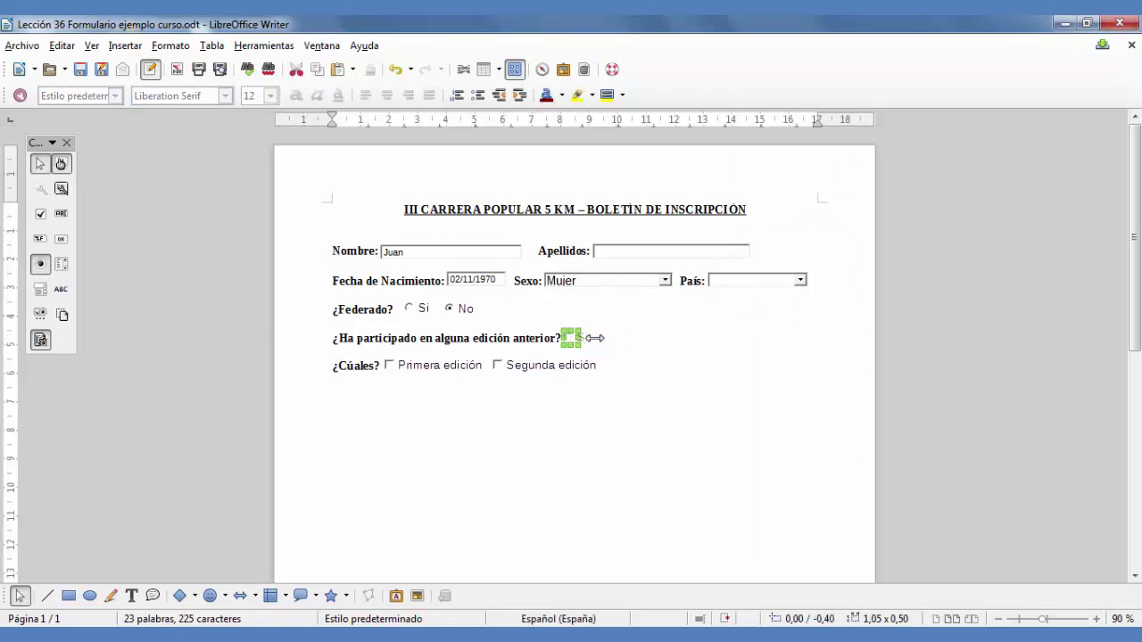
left_click(654, 346)
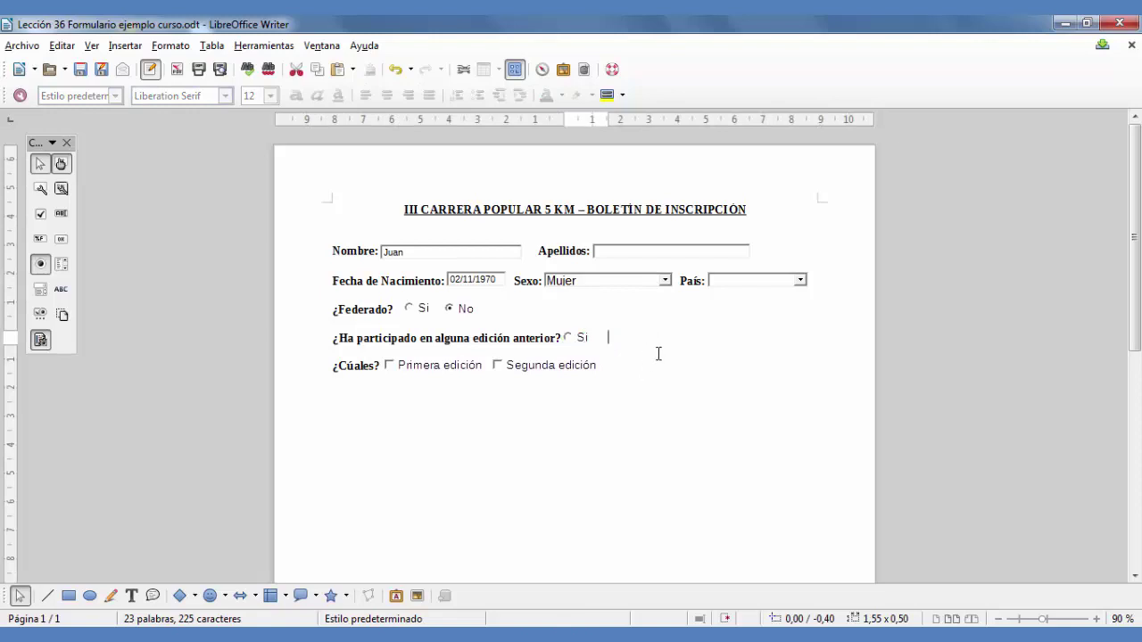
Insert a second option button about 1.50 cm wide after the new Si option and set its title to "No".
left_click(40, 264)
left_click_drag(608, 331, 649, 345)
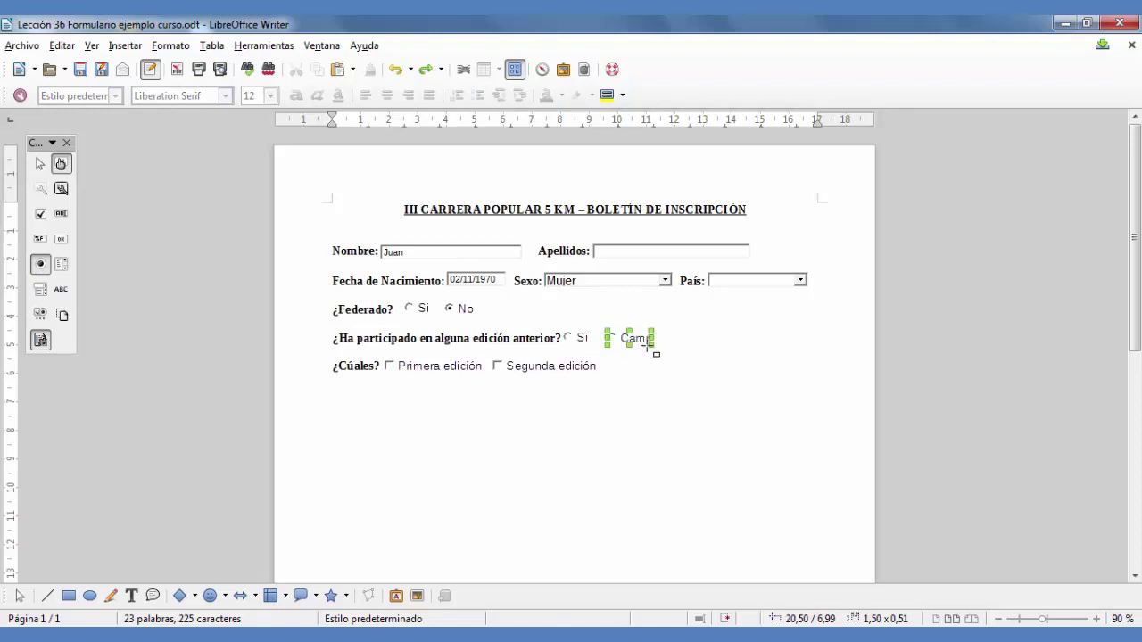
double_click(632, 339)
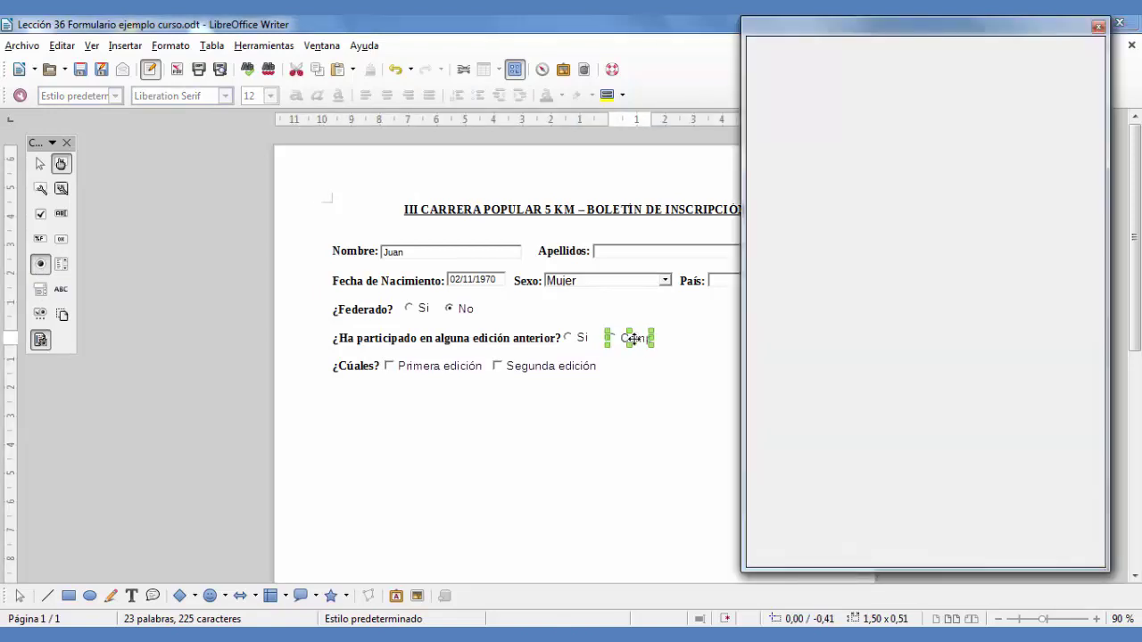
left_click_drag(956, 97, 859, 96)
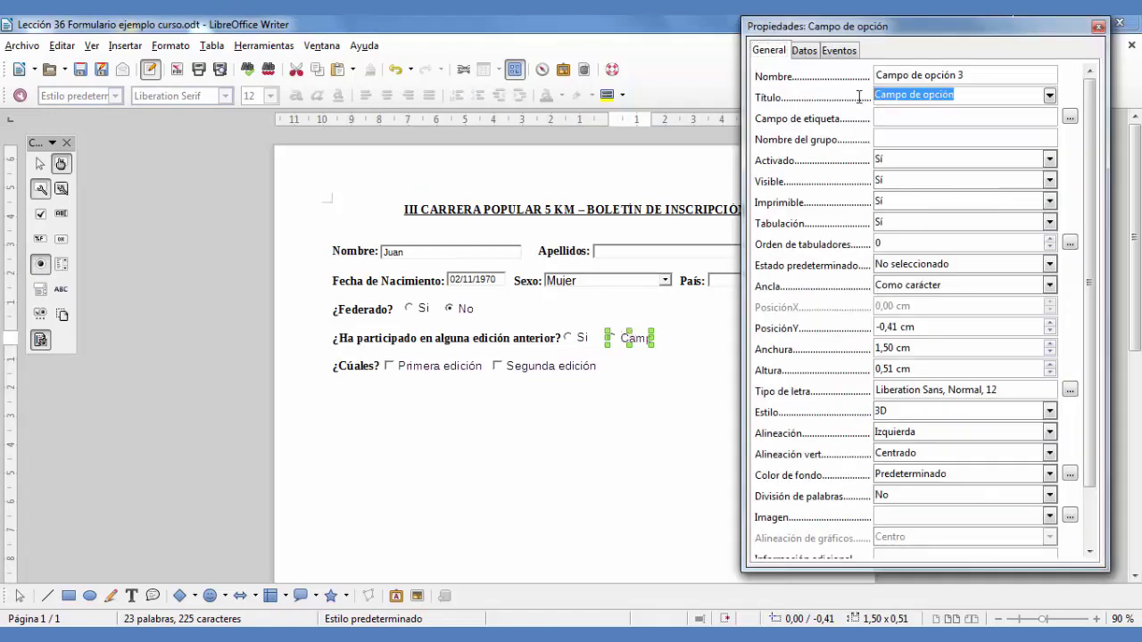
type("No")
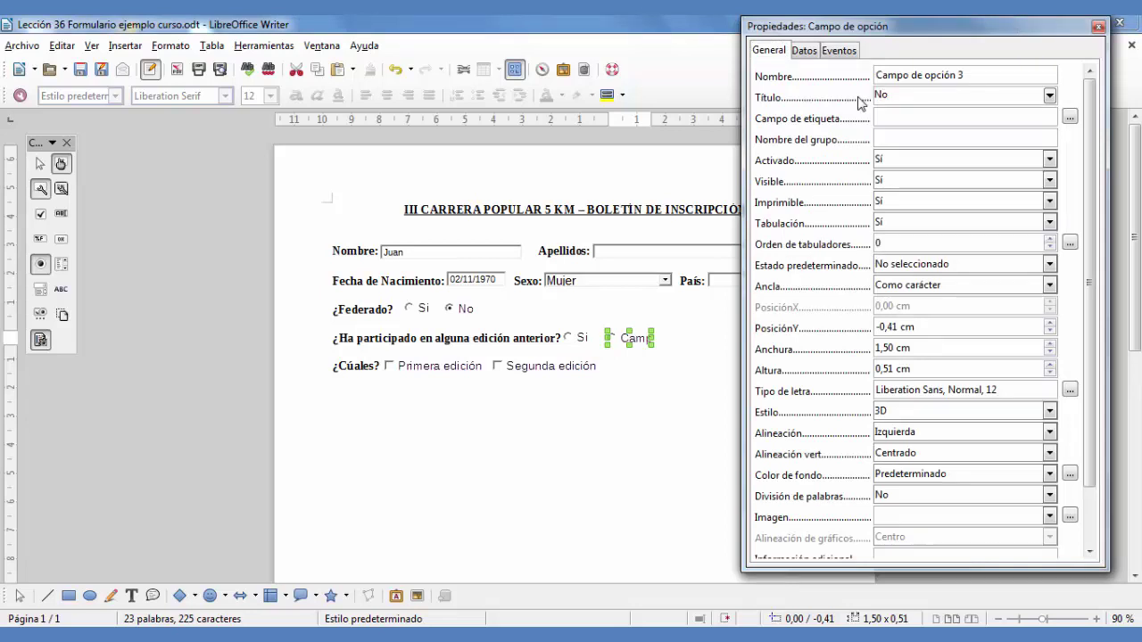
left_click(1098, 27)
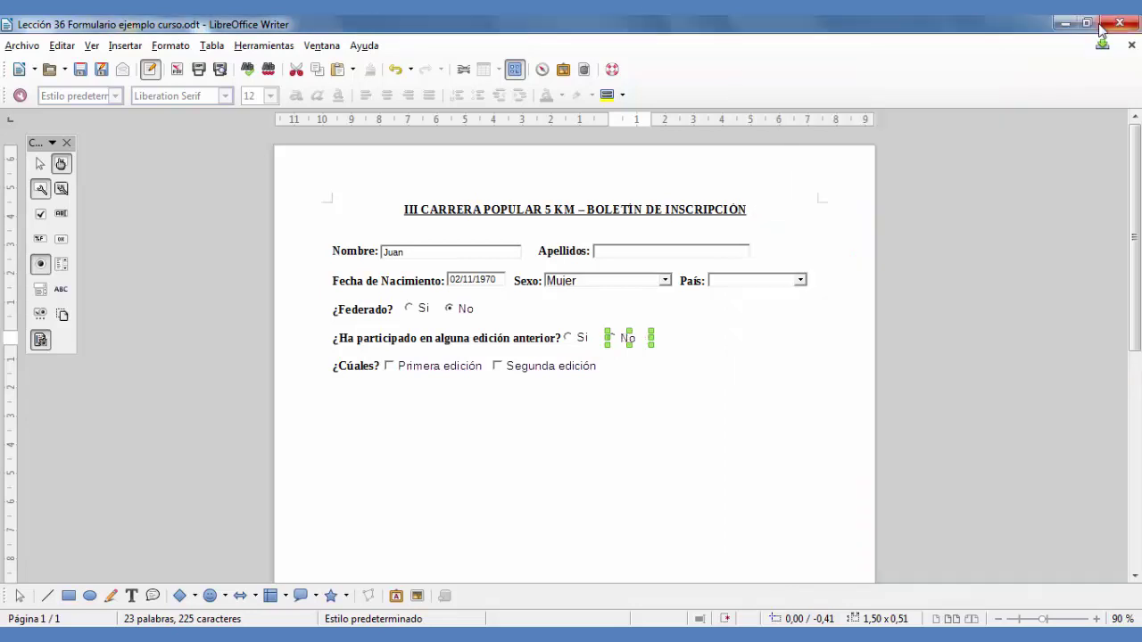
left_click(719, 336)
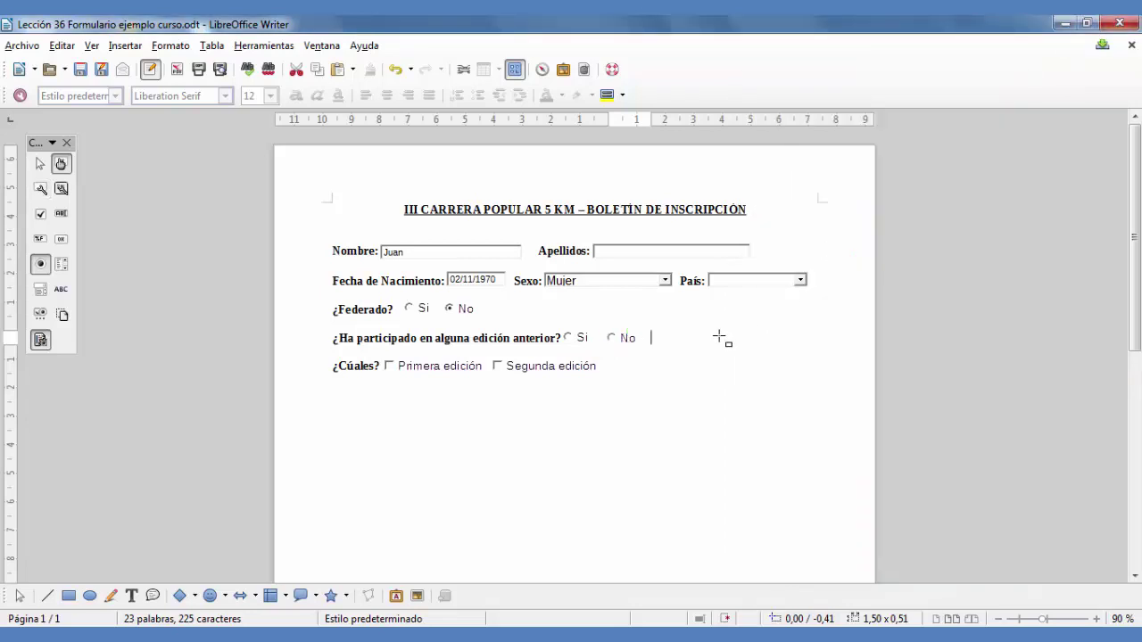
Set the anchor of both the No and Si option buttons beside the previous-participation question to "Al carácter".
left_click(40, 163)
left_click(568, 338)
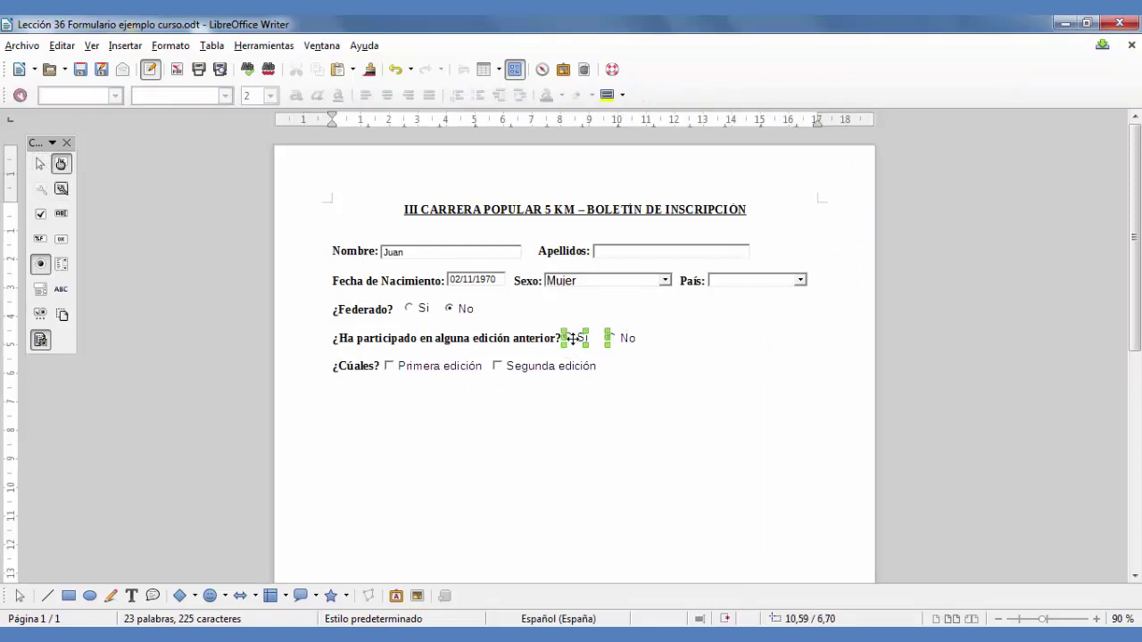
left_click(627, 341)
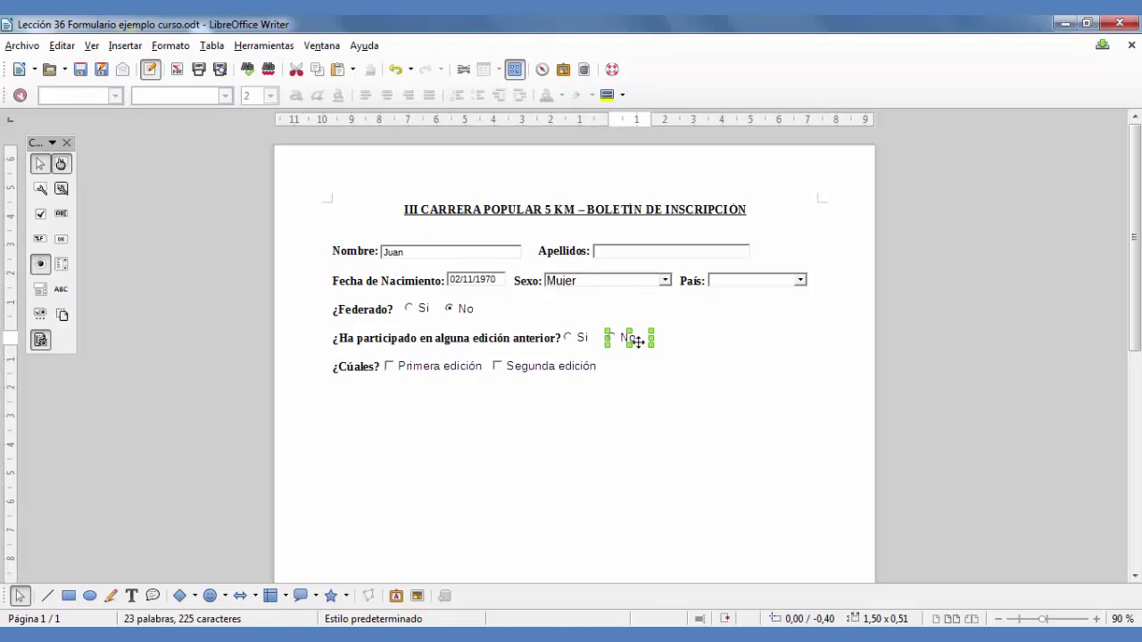
right_click(637, 343)
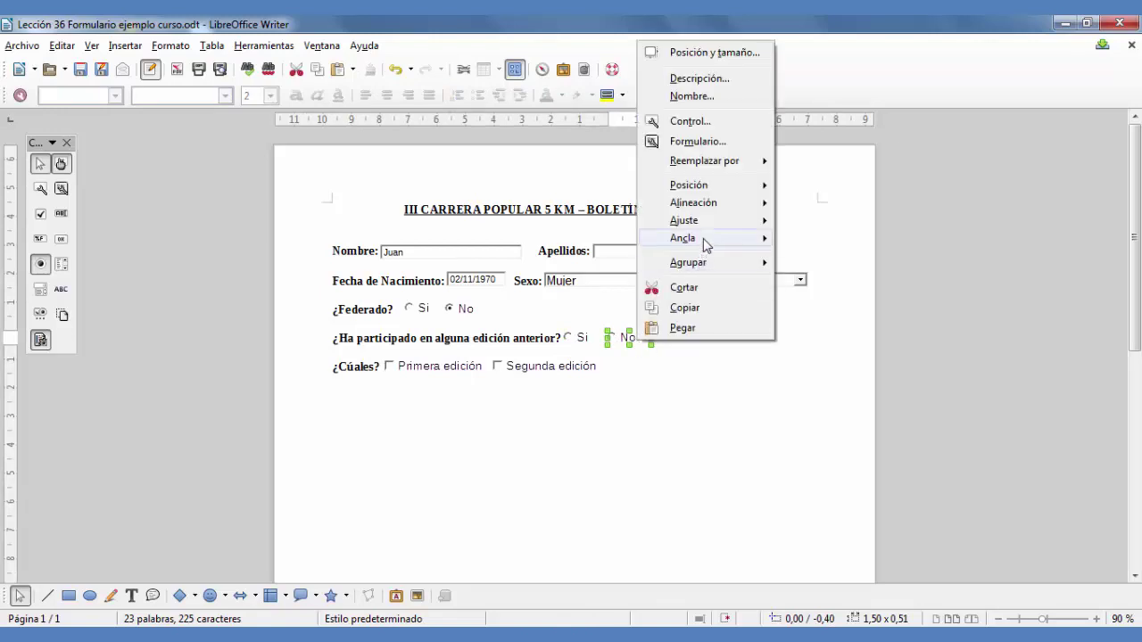
mouse_move(714, 239)
left_click(836, 278)
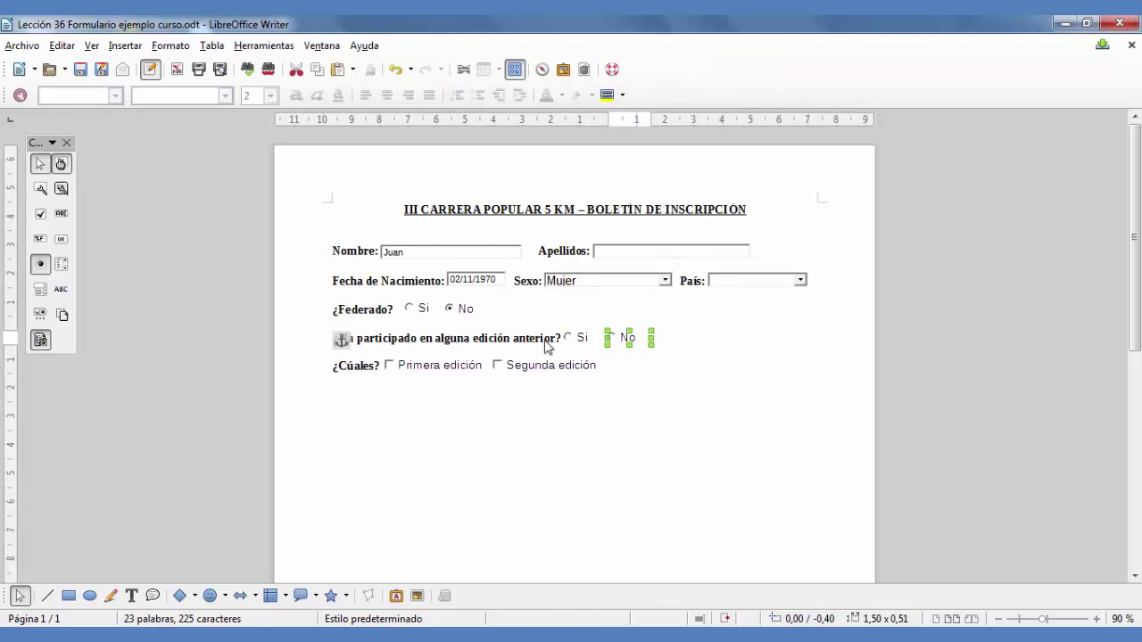
left_click(580, 337)
right_click(587, 339)
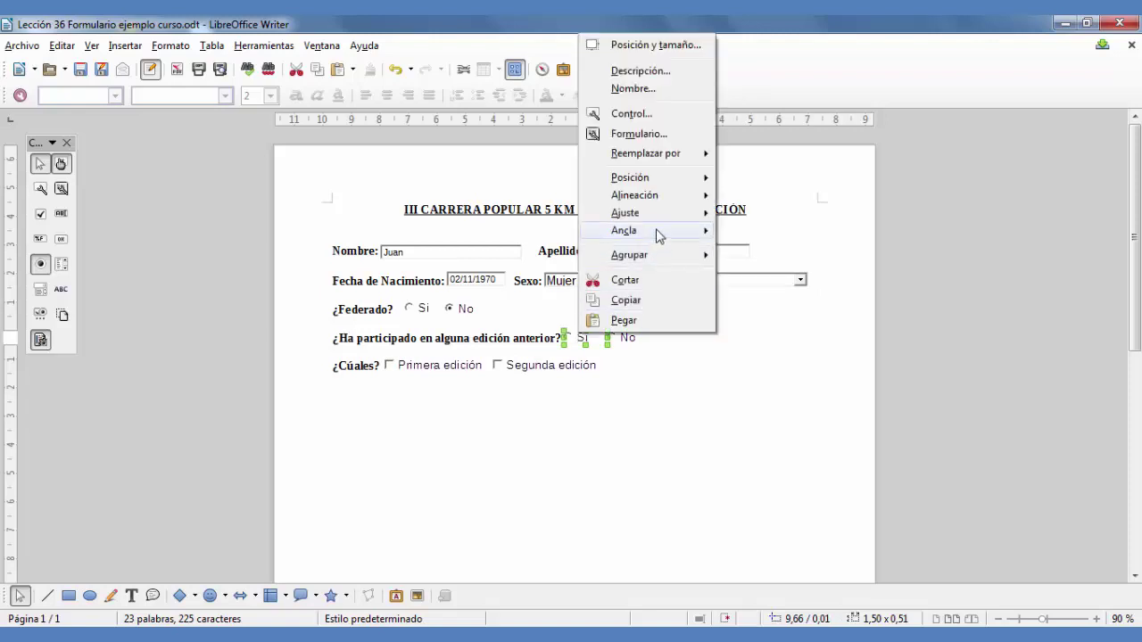
mouse_move(657, 231)
left_click(755, 265)
Move the No and Si option buttons about 1 cm further away from the "¿Ha participado en alguna edición anterior?" question.
left_click(630, 339)
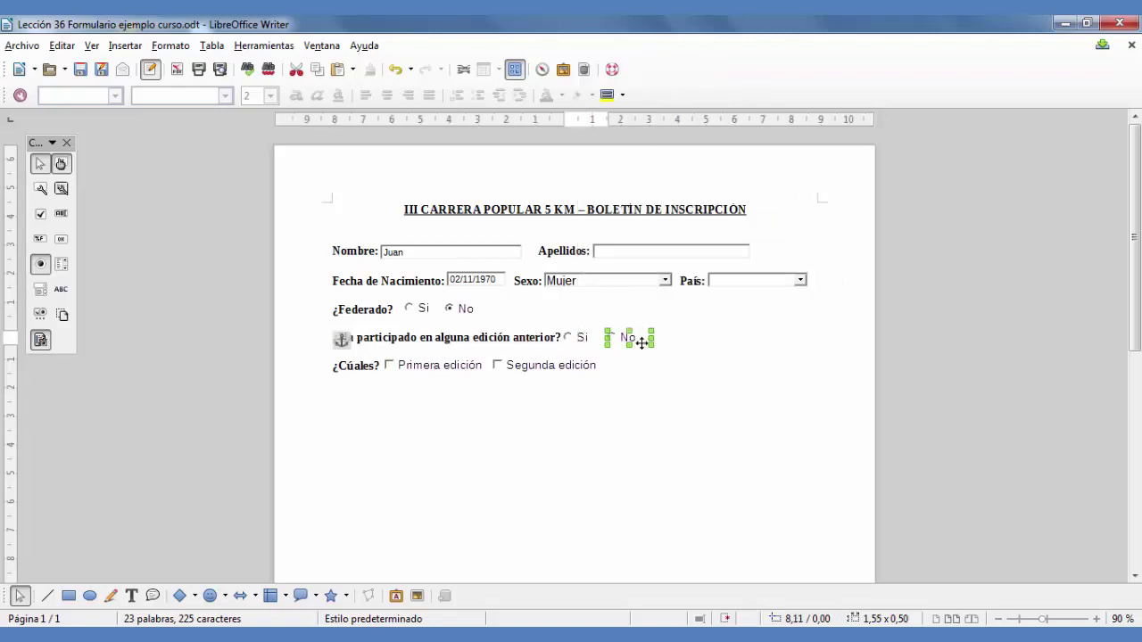
left_click_drag(641, 339, 669, 337)
left_click(580, 339)
left_click_drag(580, 339, 595, 337)
left_click(723, 355)
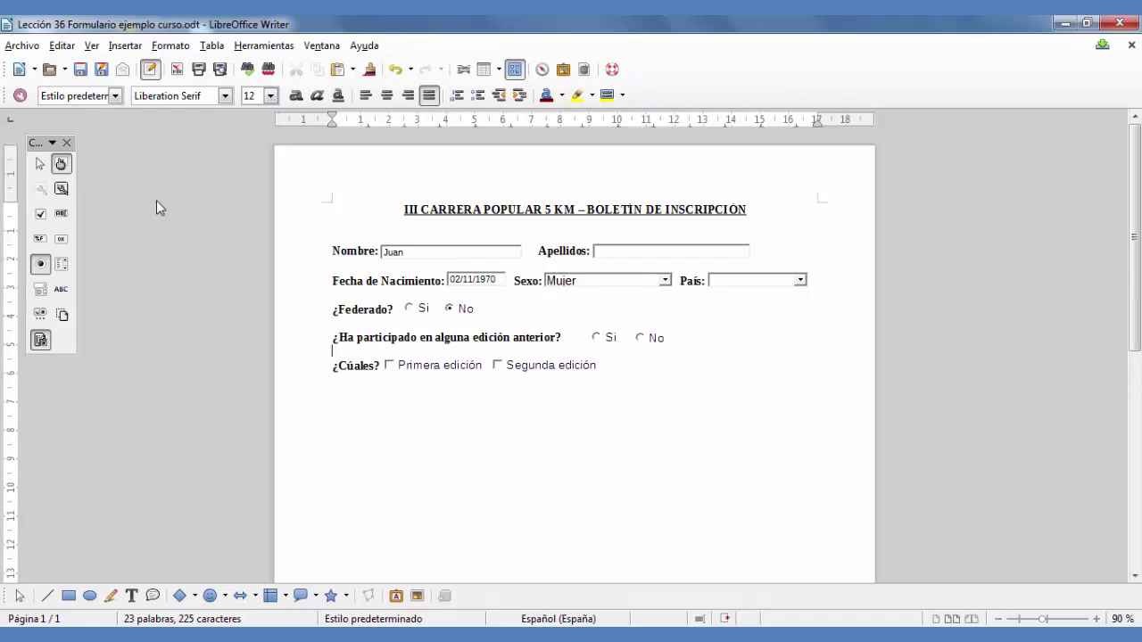
Leave design mode and try selecting Si and No for the previous-participation question.
left_click(63, 165)
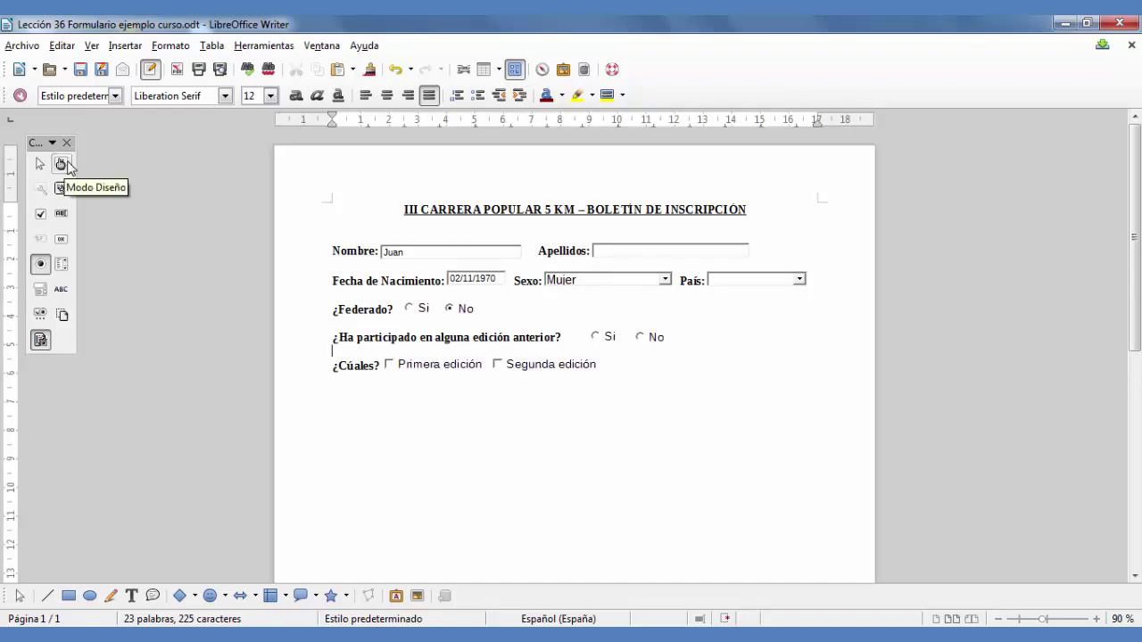
left_click(598, 340)
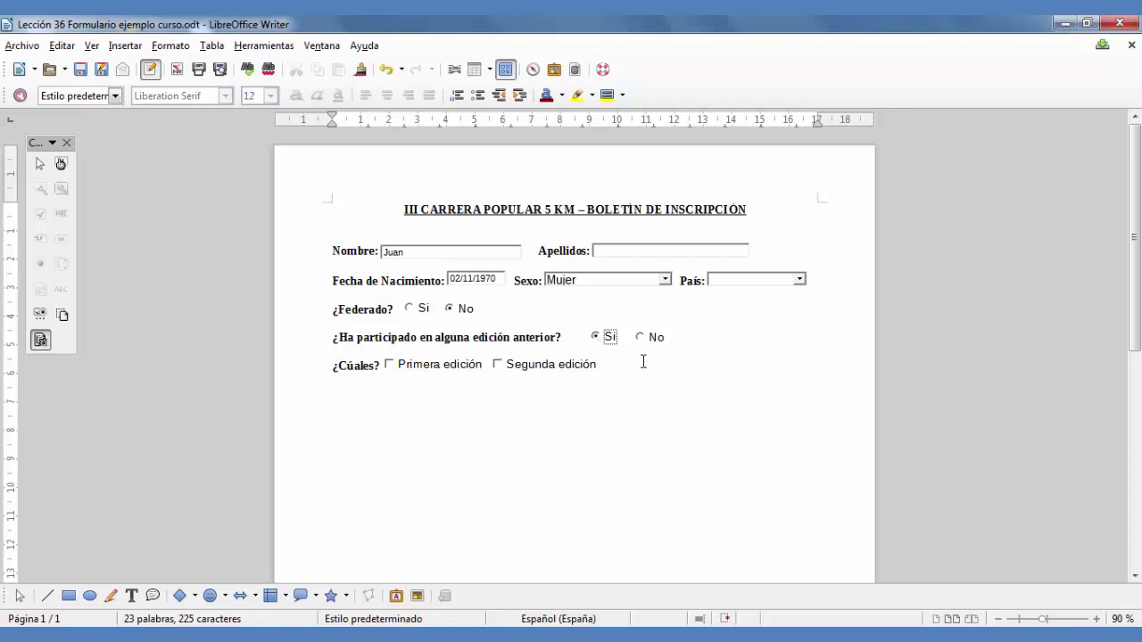
left_click(641, 340)
In design mode, rename the previous-participation No option button to match the Si option's name, "Campo de opción 2".
left_click(61, 163)
double_click(600, 342)
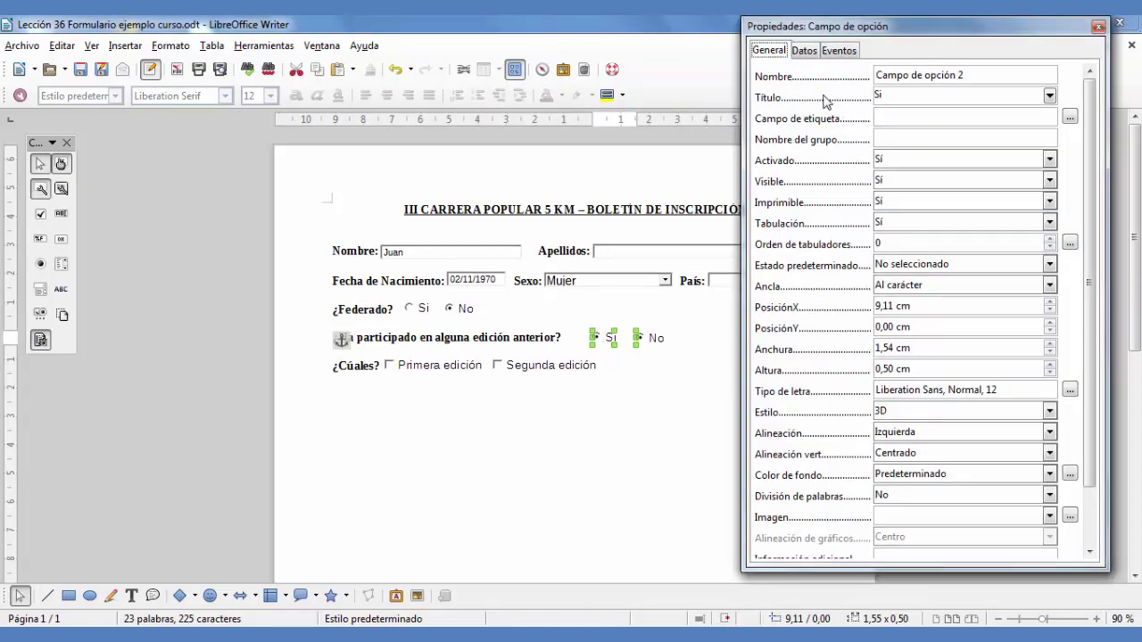
left_click(776, 82)
left_click(994, 75)
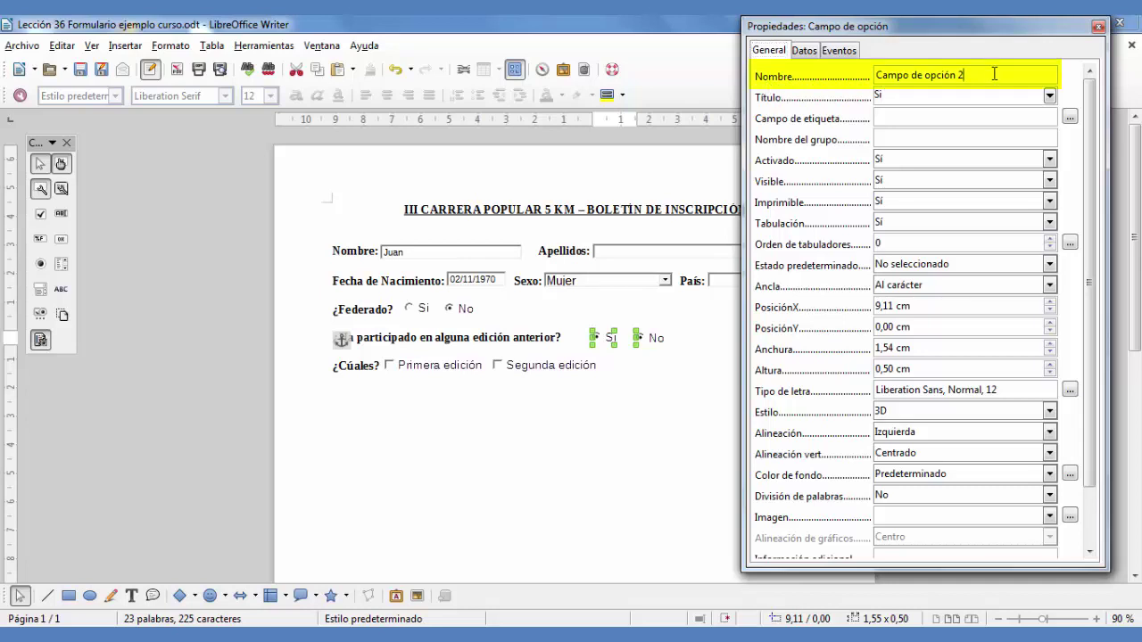
left_click(1098, 25)
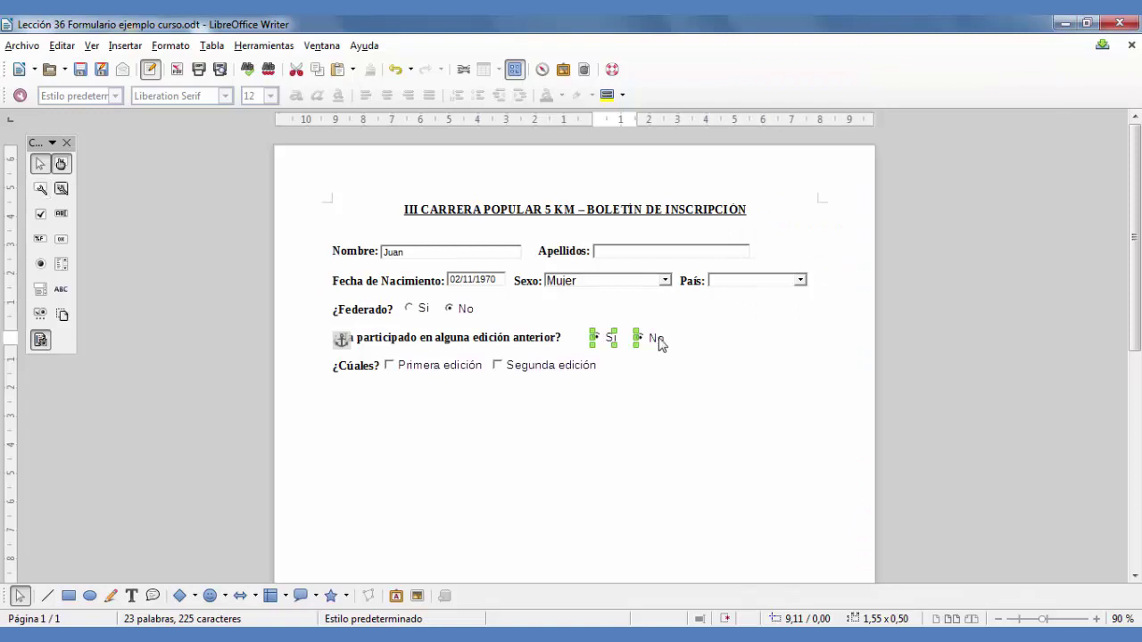
double_click(657, 337)
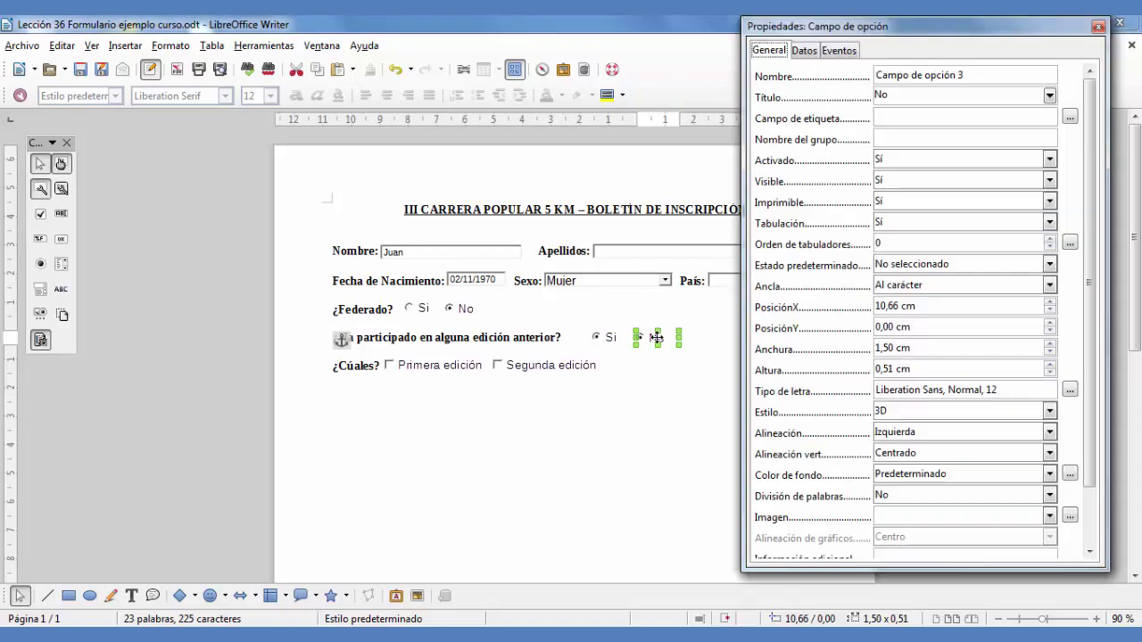
left_click(981, 75)
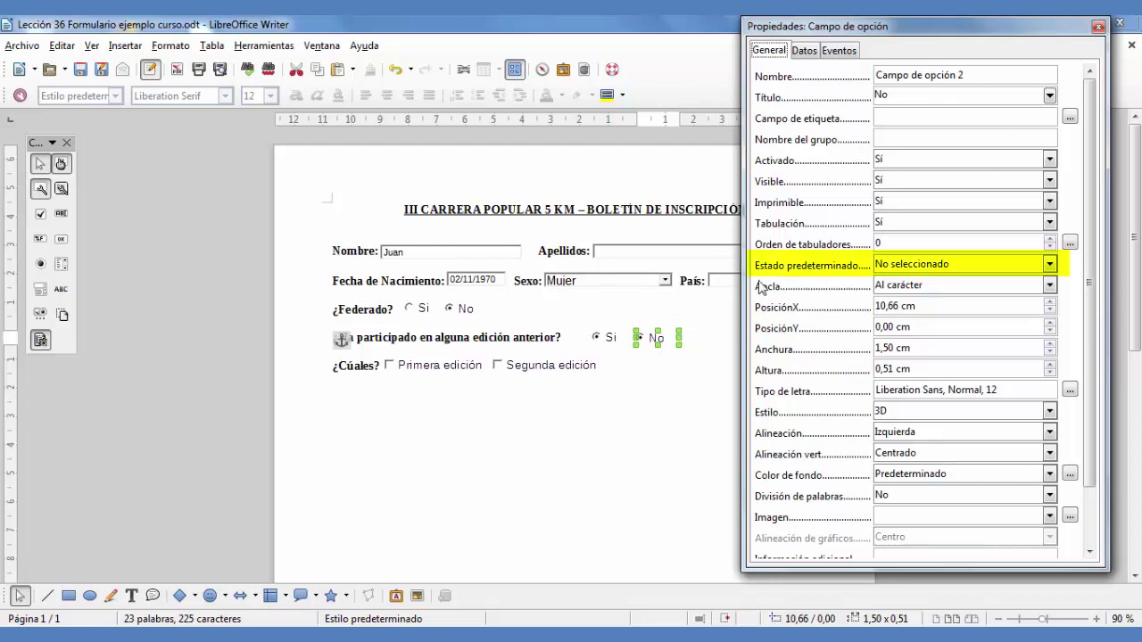
Switch the No option's default state to Seleccionado and back to No seleccionado to clear its mark.
left_click(1051, 267)
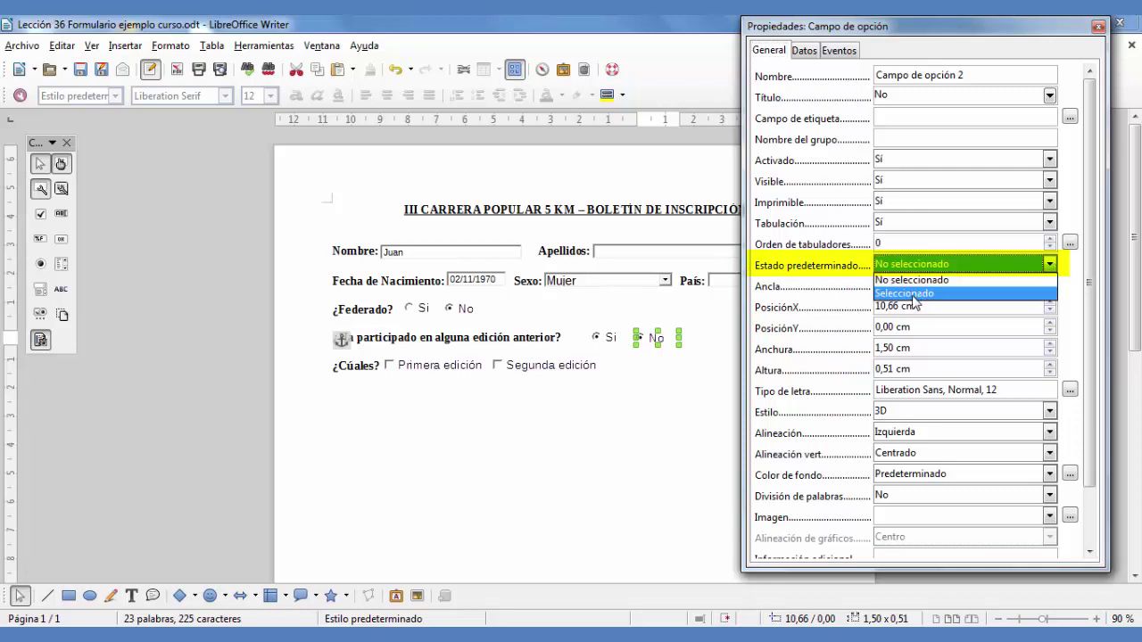
left_click(914, 298)
left_click(1050, 265)
left_click(926, 278)
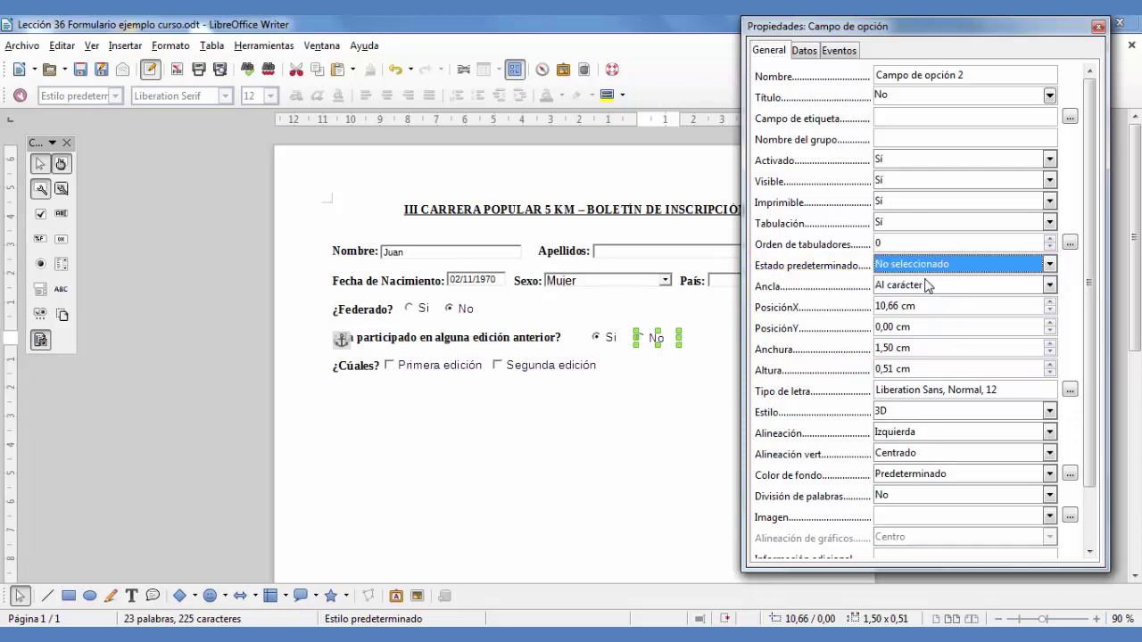
Clear the Si option's mark by setting its default state to Seleccionado and back to No seleccionado, and close its properties.
left_click(588, 336)
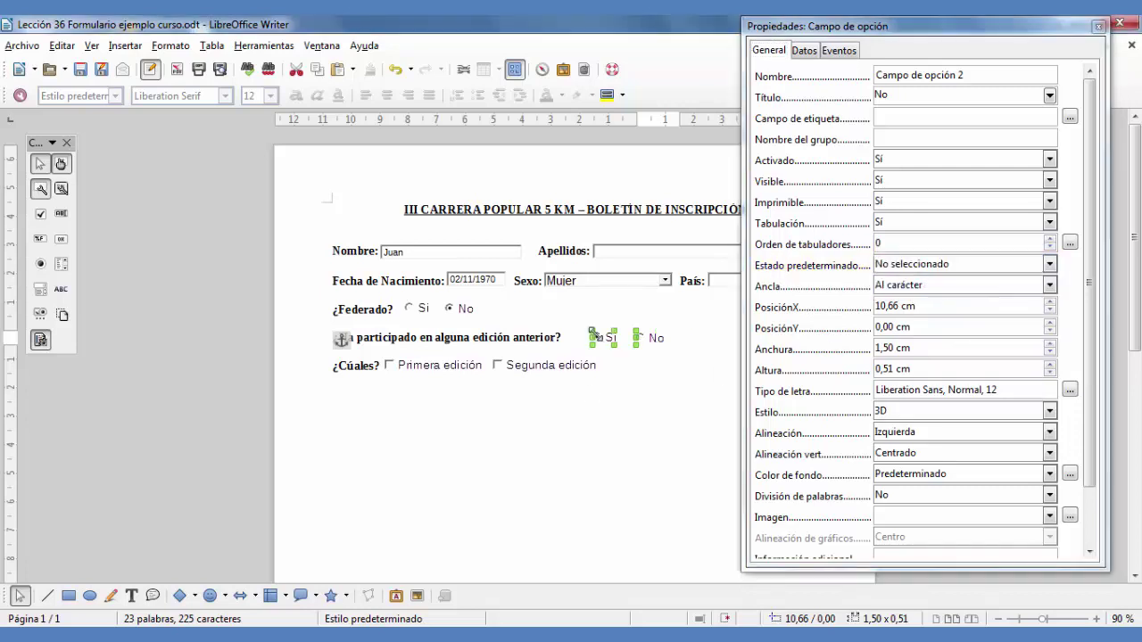
left_click(1049, 265)
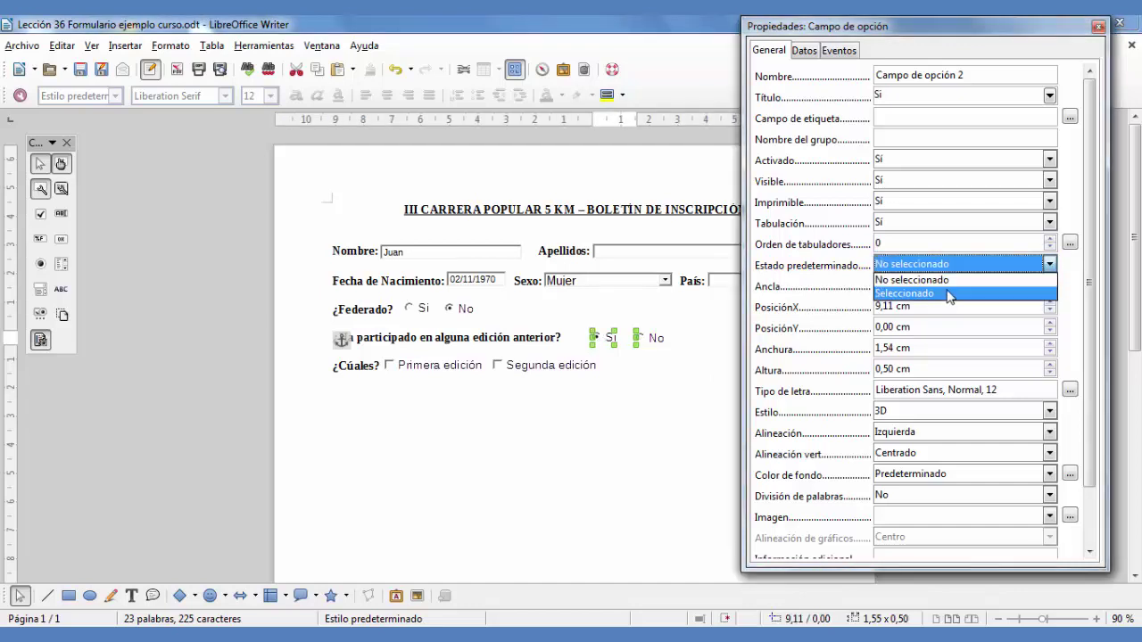
left_click(946, 294)
left_click(1049, 266)
left_click(926, 279)
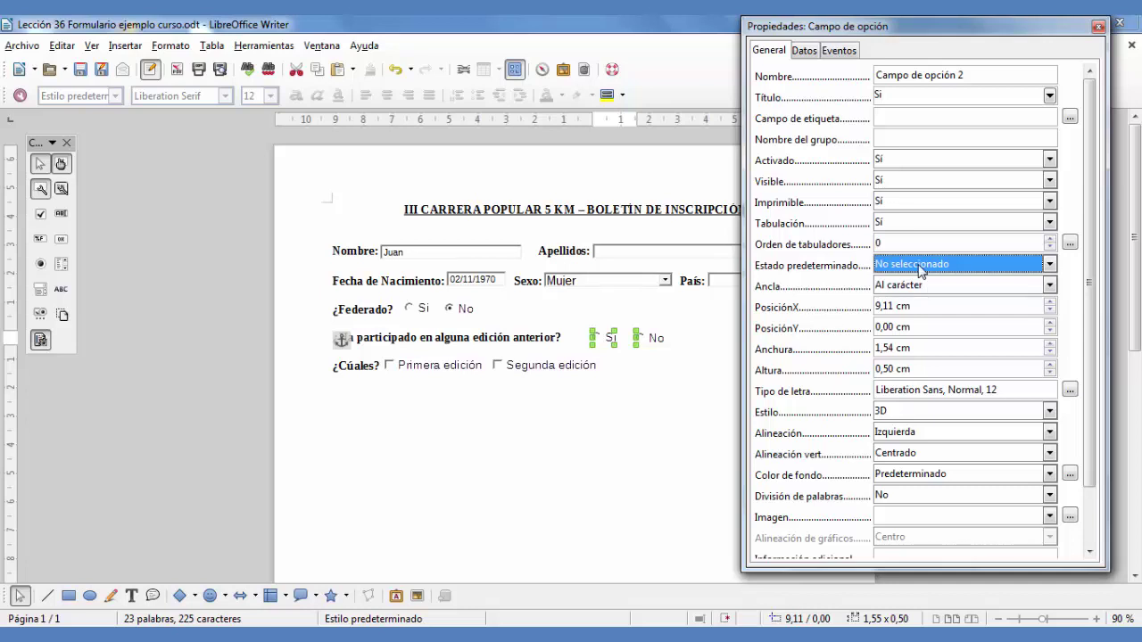
left_click(1098, 26)
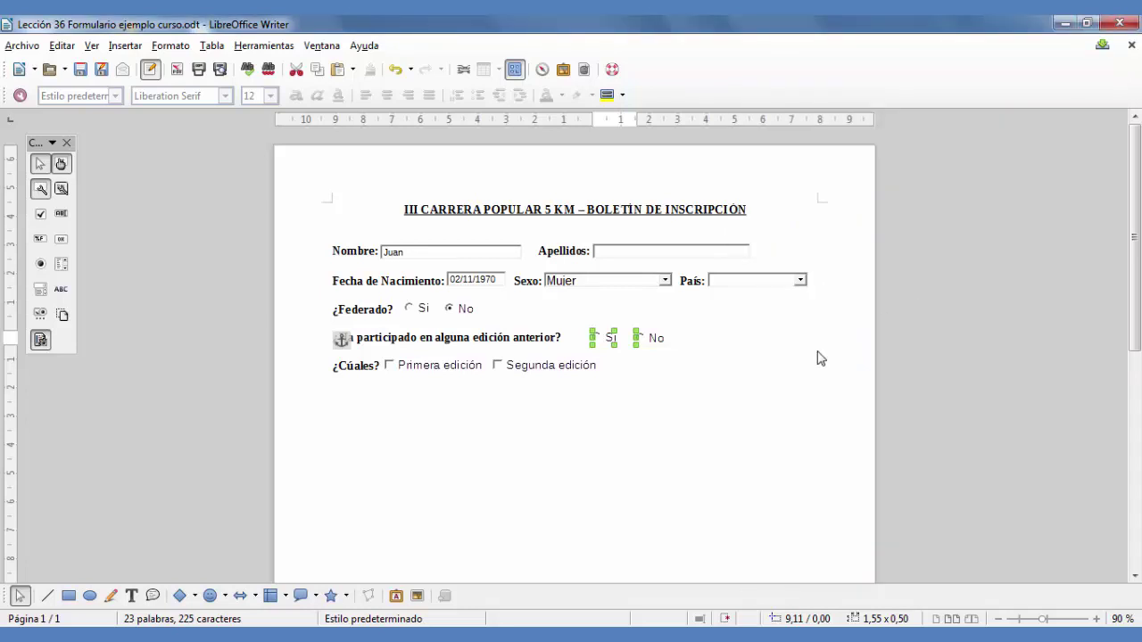
left_click(760, 368)
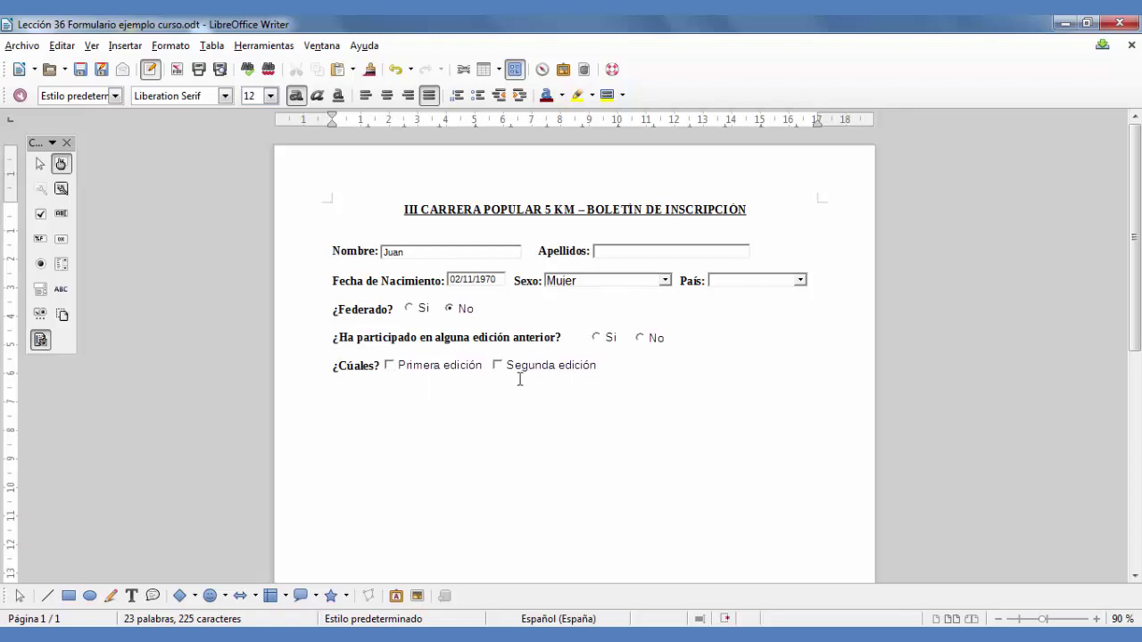
Leave design mode and try the two ¿Cúales? check boxes, ending with only Segunda edición ticked.
left_click(438, 392)
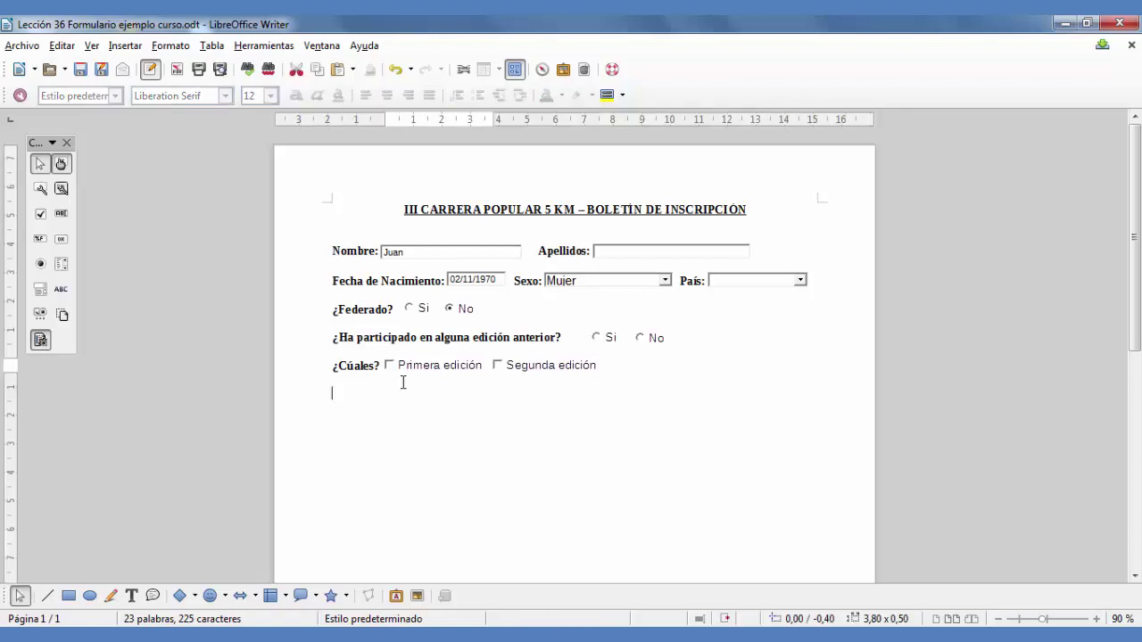
left_click(61, 163)
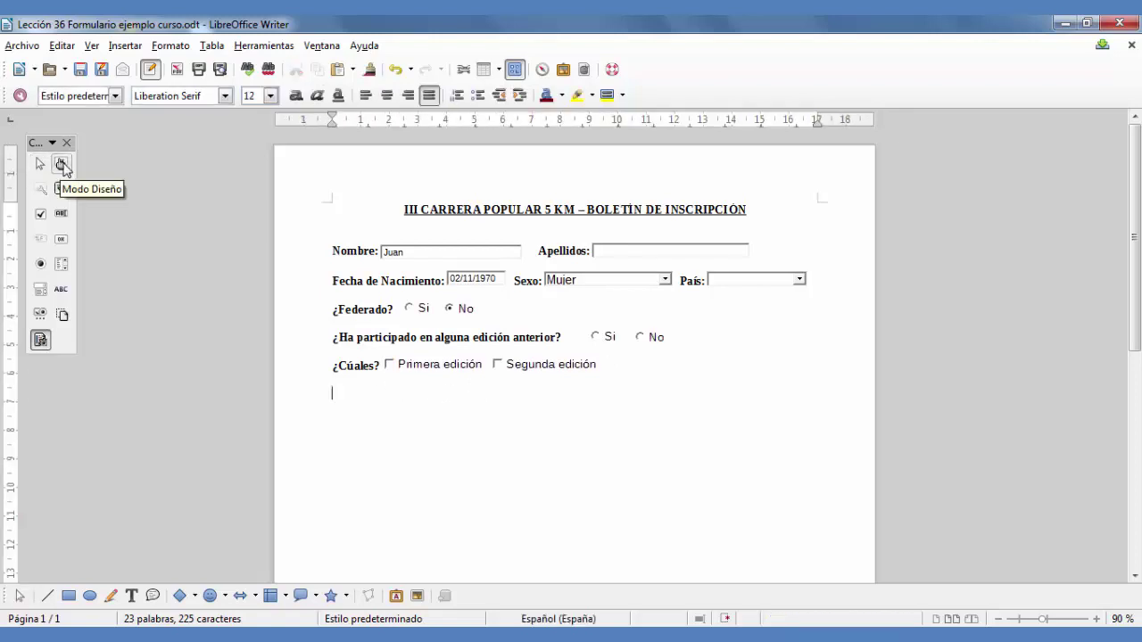
left_click(392, 366)
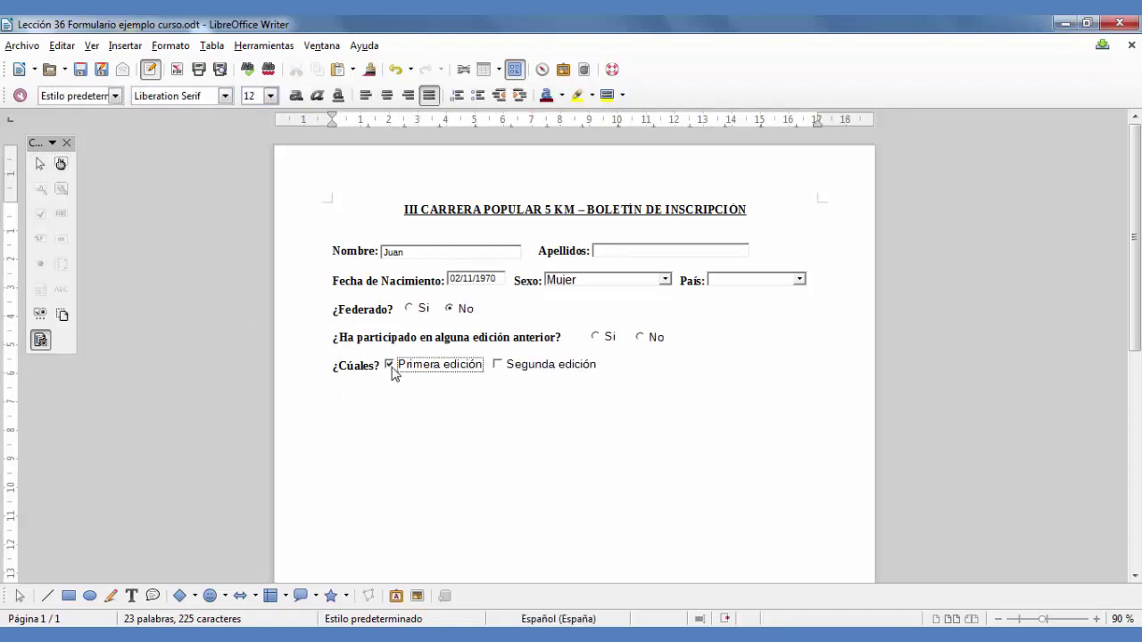
left_click(499, 366)
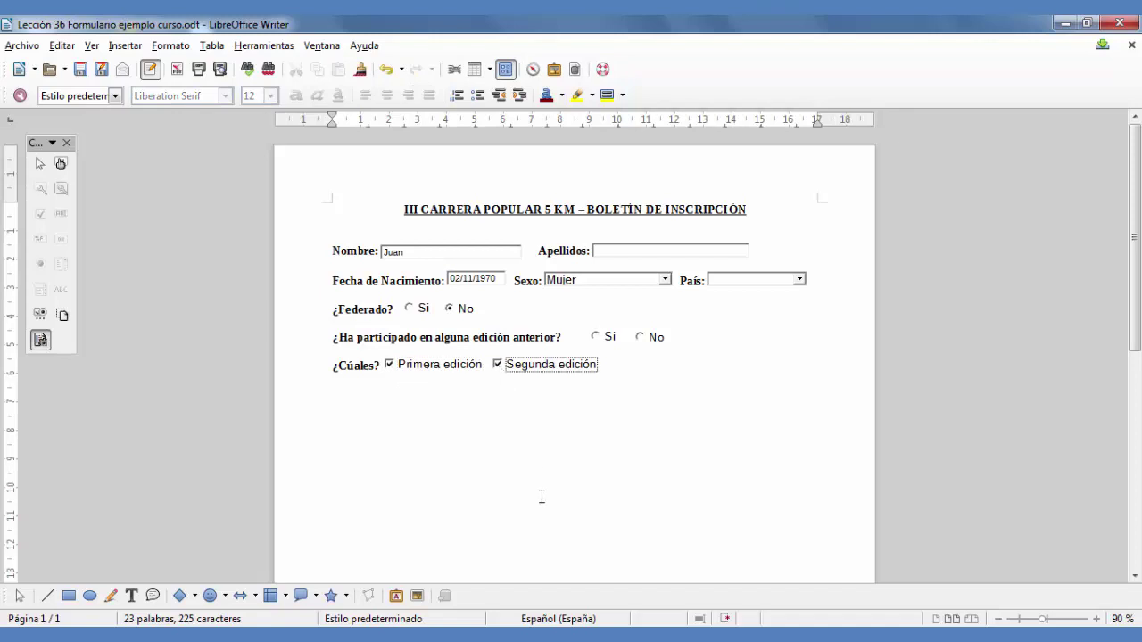
left_click(498, 367)
left_click(388, 367)
left_click(497, 366)
In design mode, delete the Primera edición and Segunda edición check boxes beside ¿Cúales?
left_click(60, 165)
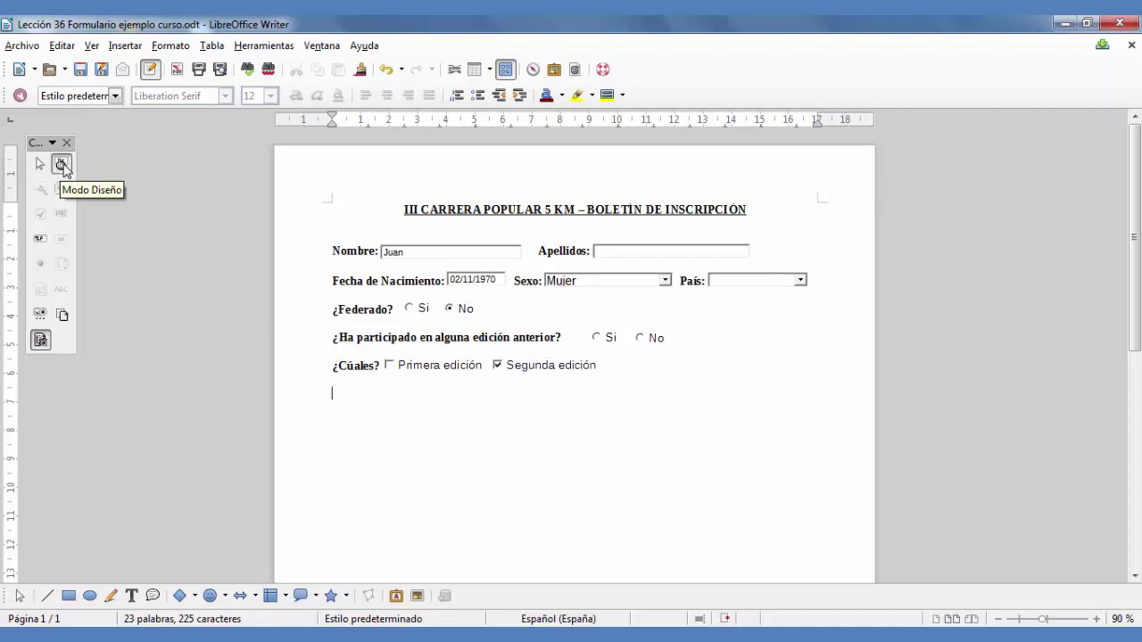
left_click(419, 368)
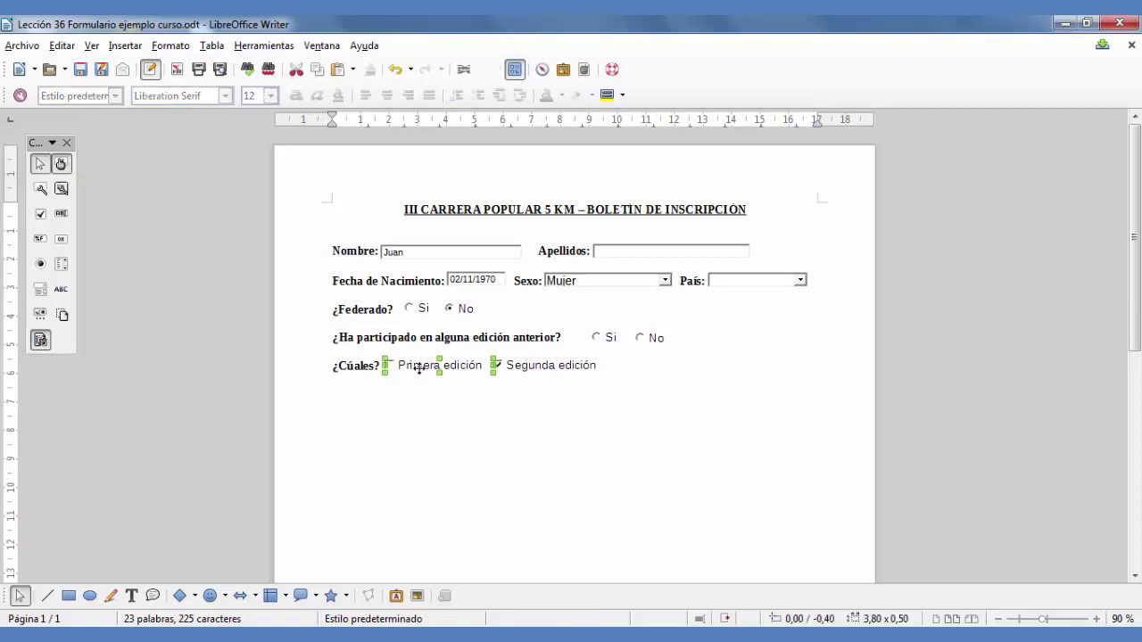
key("Delete")
left_click(419, 368)
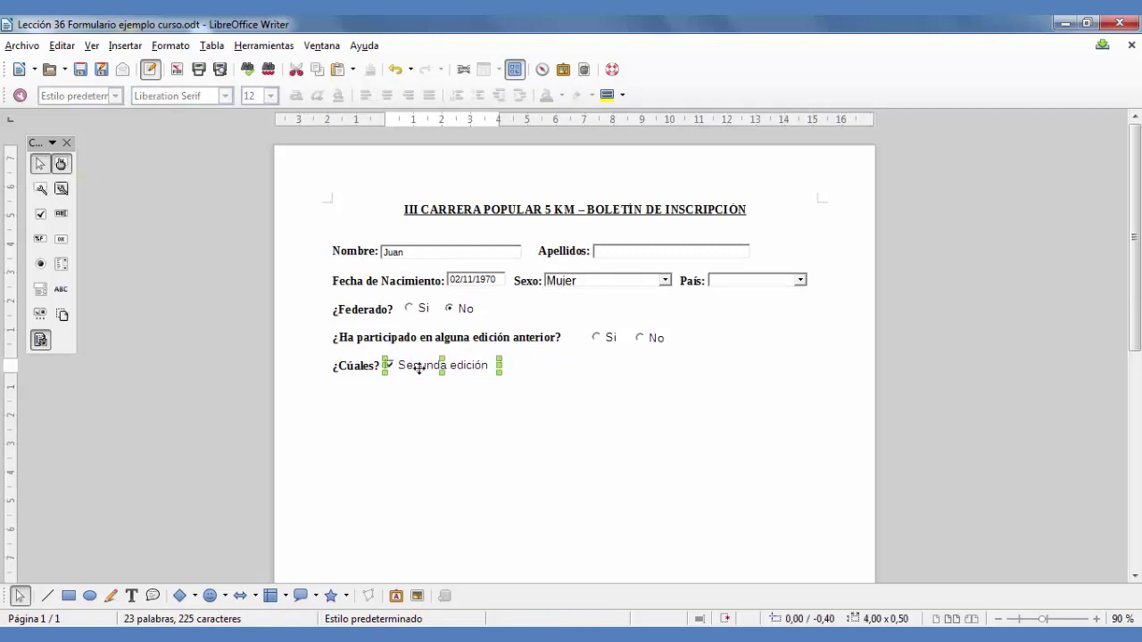
key("Delete")
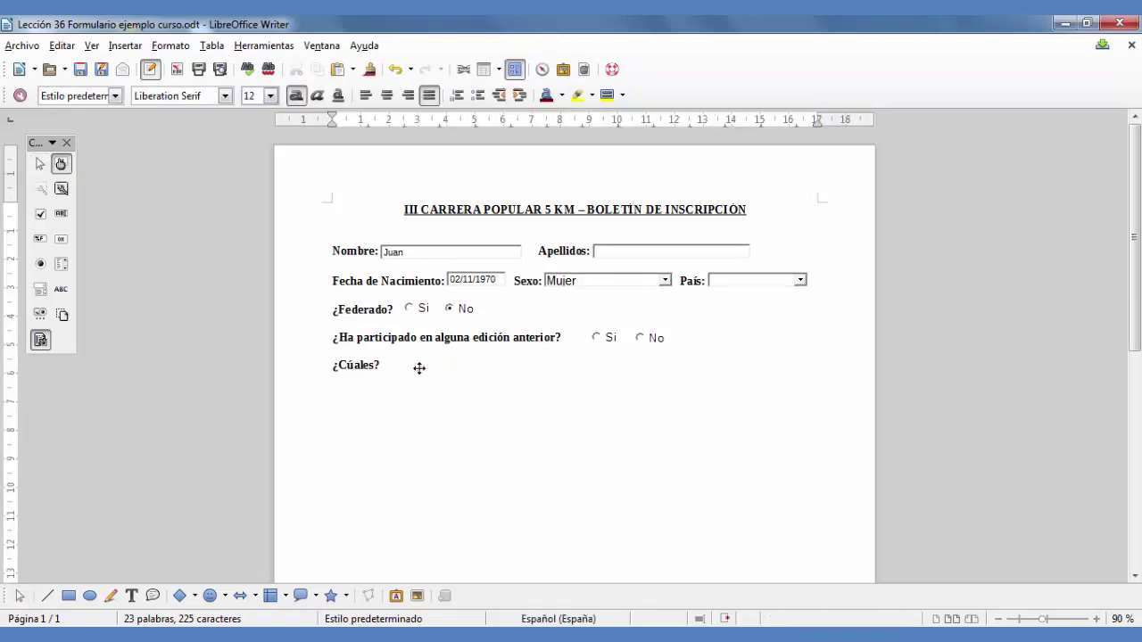
Draw a check box about 3.5 × 0.5 cm beside ¿Cúales? and set its title to "Primera Edición".
left_click(45, 219)
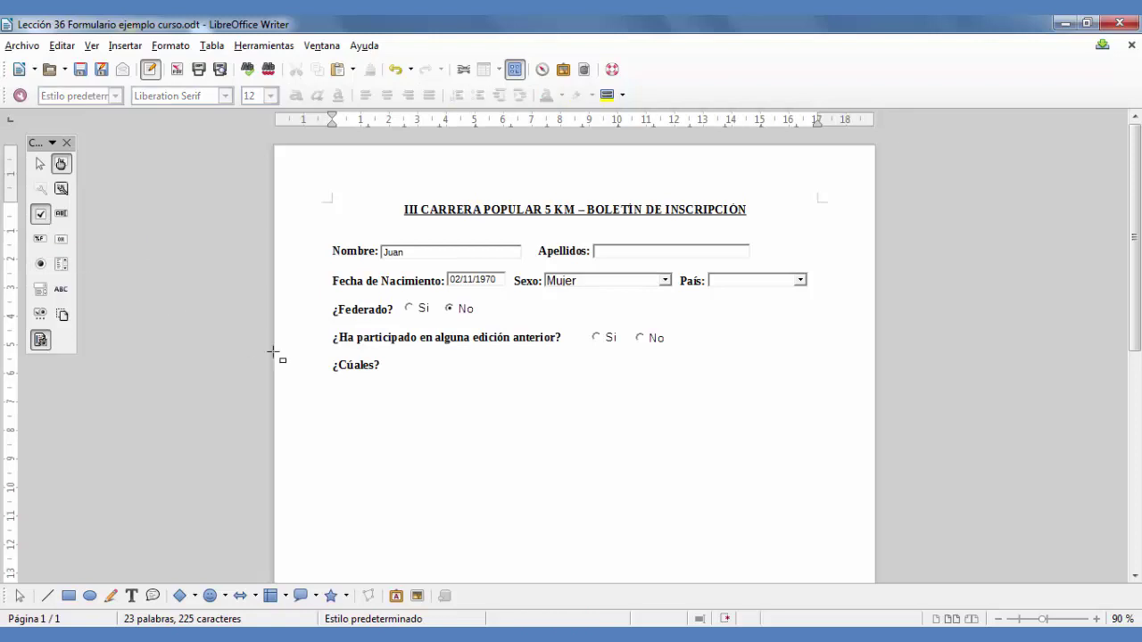
left_click_drag(393, 360, 493, 368)
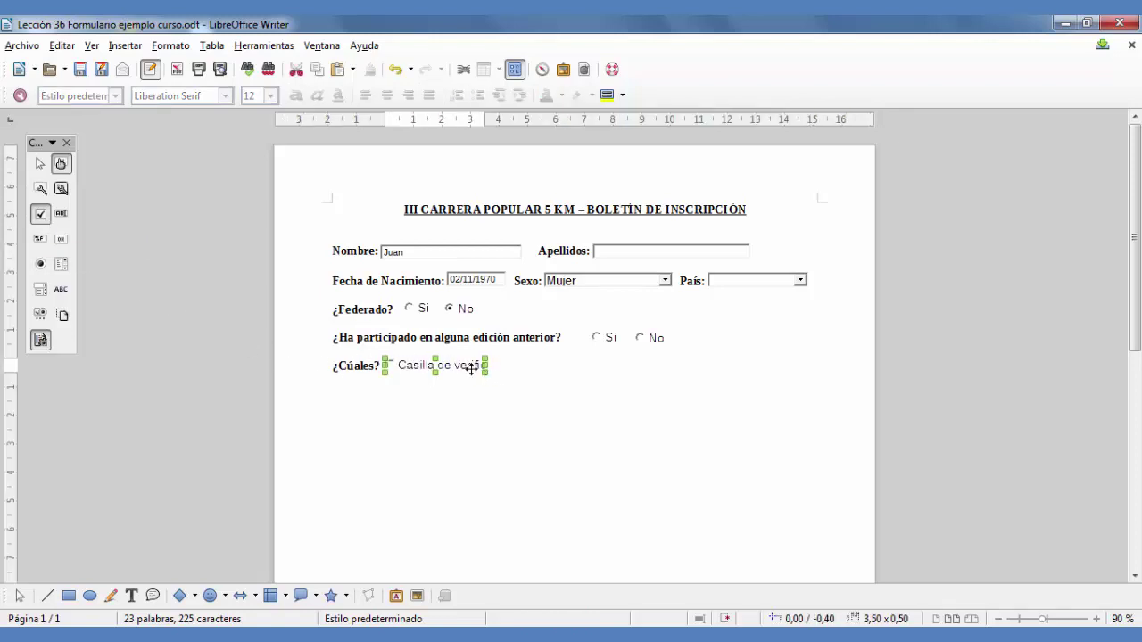
double_click(472, 368)
left_click(964, 94)
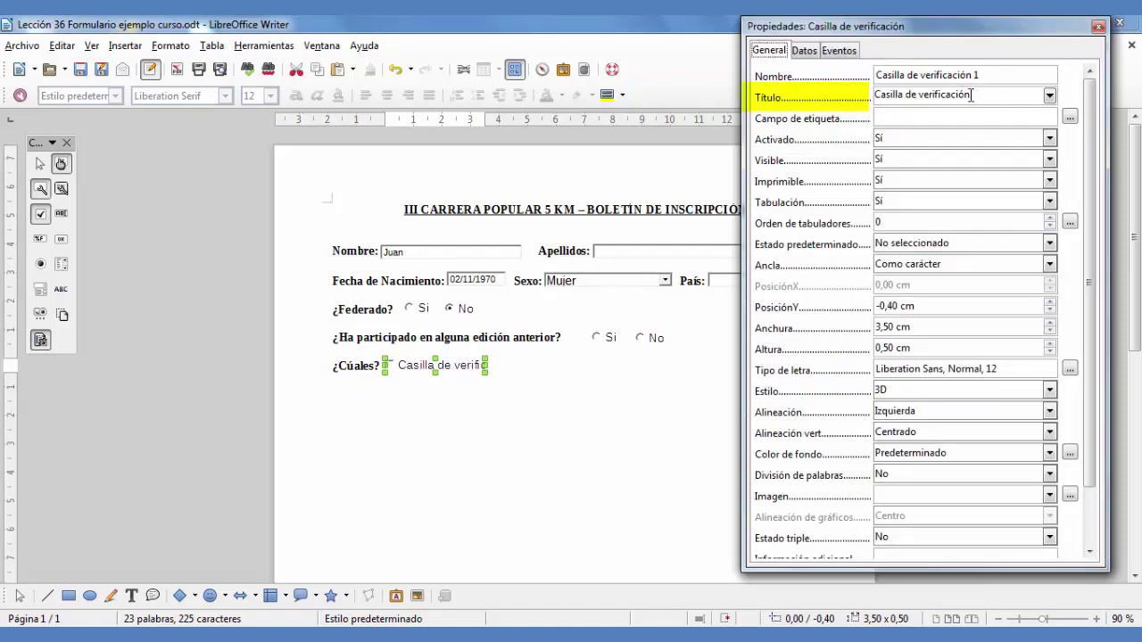
left_click_drag(996, 96, 873, 98)
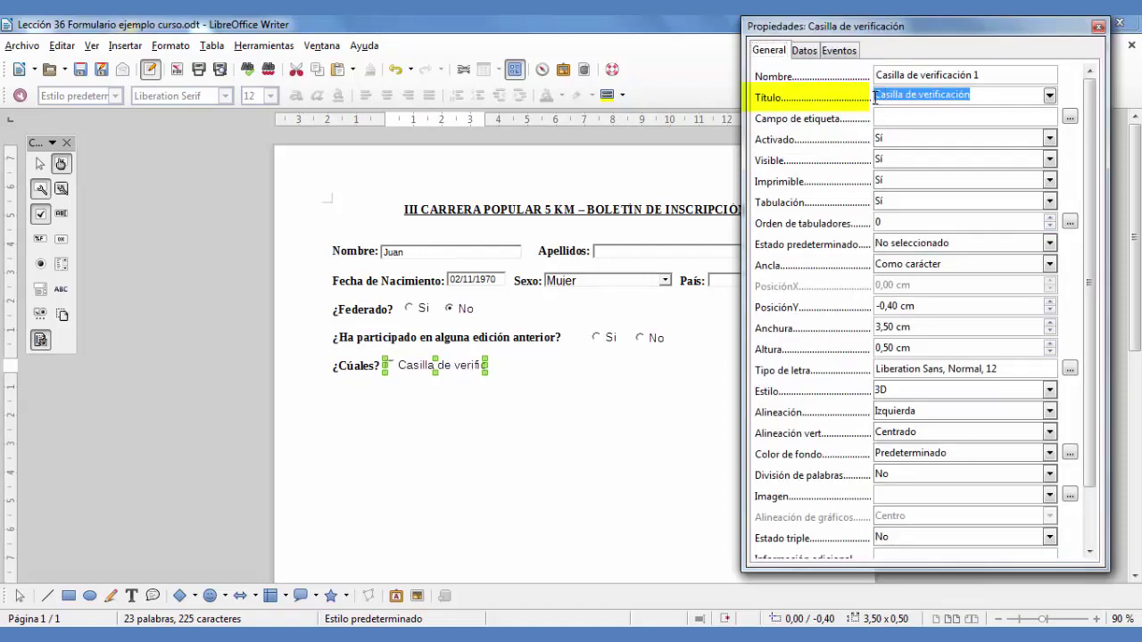
type("Prime")
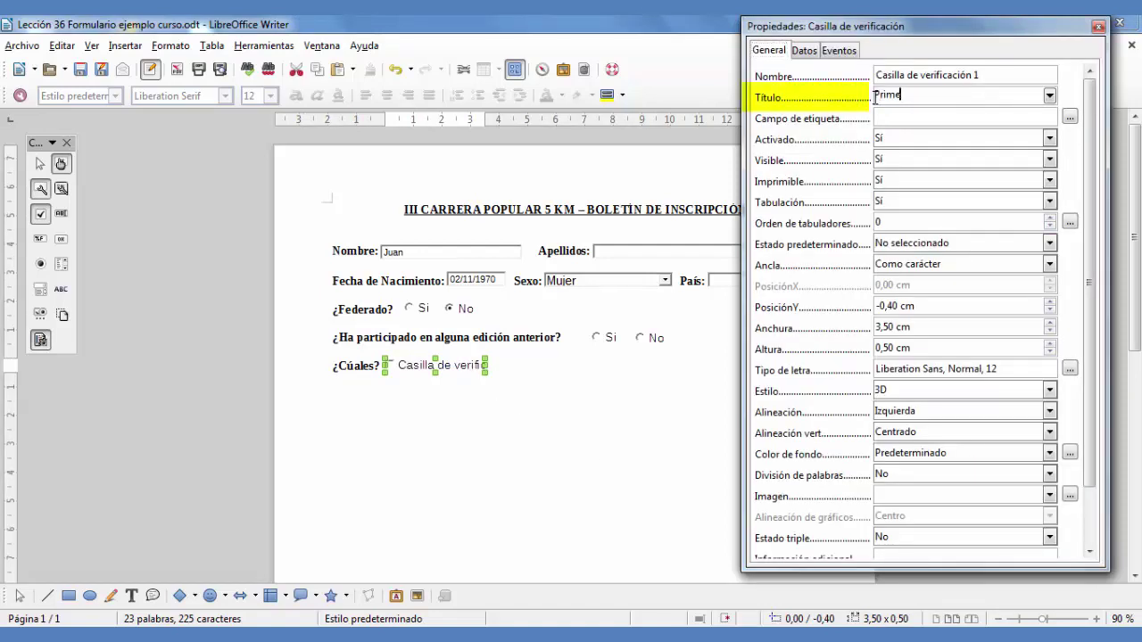
type("ra ")
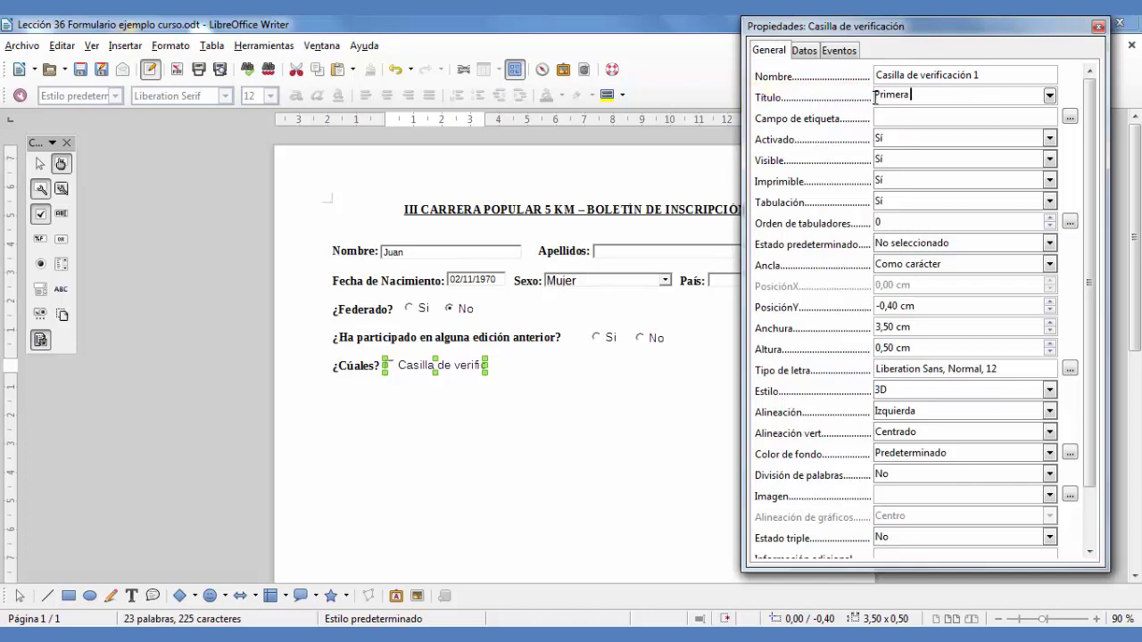
type("Edición")
left_click(1098, 26)
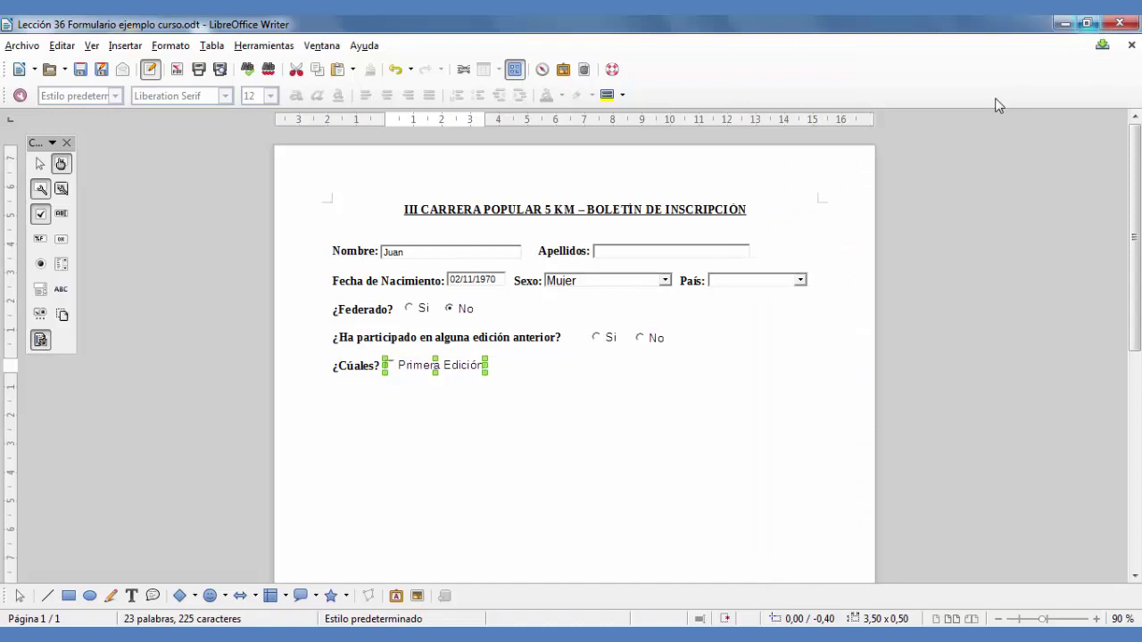
Add a second check box about 3.5 × 0.5 cm after Primera Edición and set its title to "Segunda Edición".
left_click(593, 364)
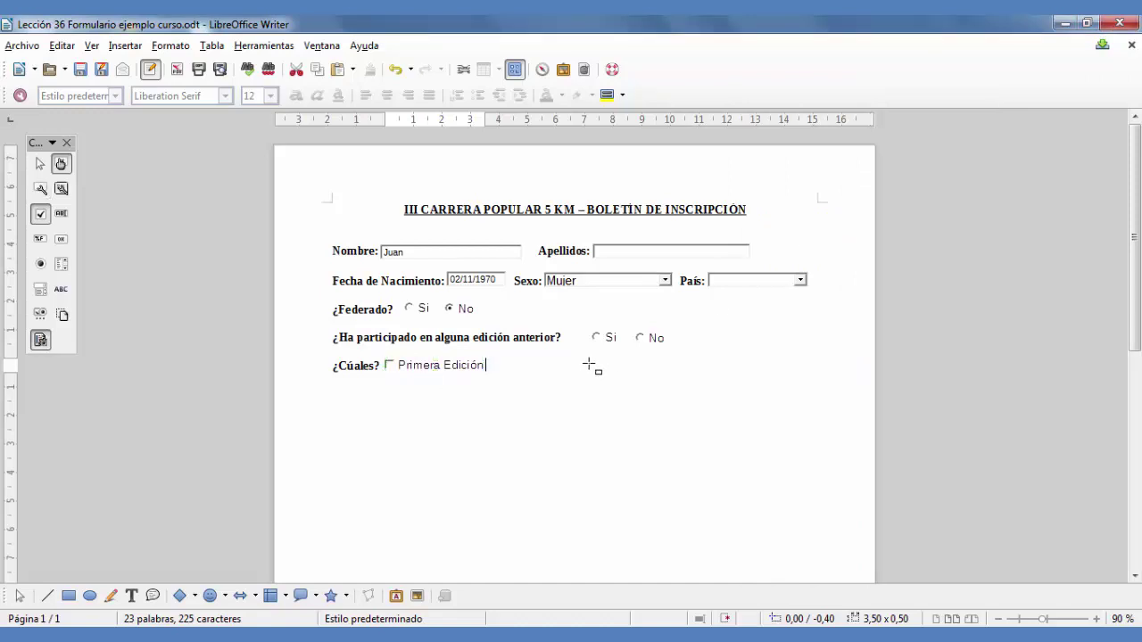
left_click(40, 215)
mouse_move(494, 361)
left_mouse_down()
mouse_move(510, 373)
mouse_move(587, 372)
left_mouse_up()
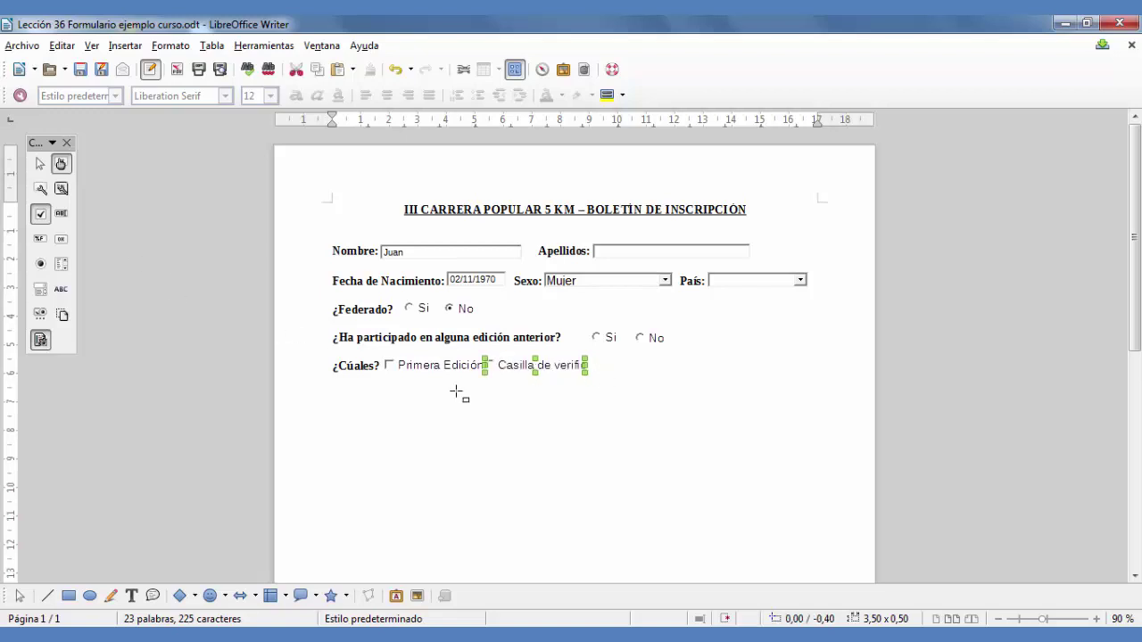
double_click(527, 365)
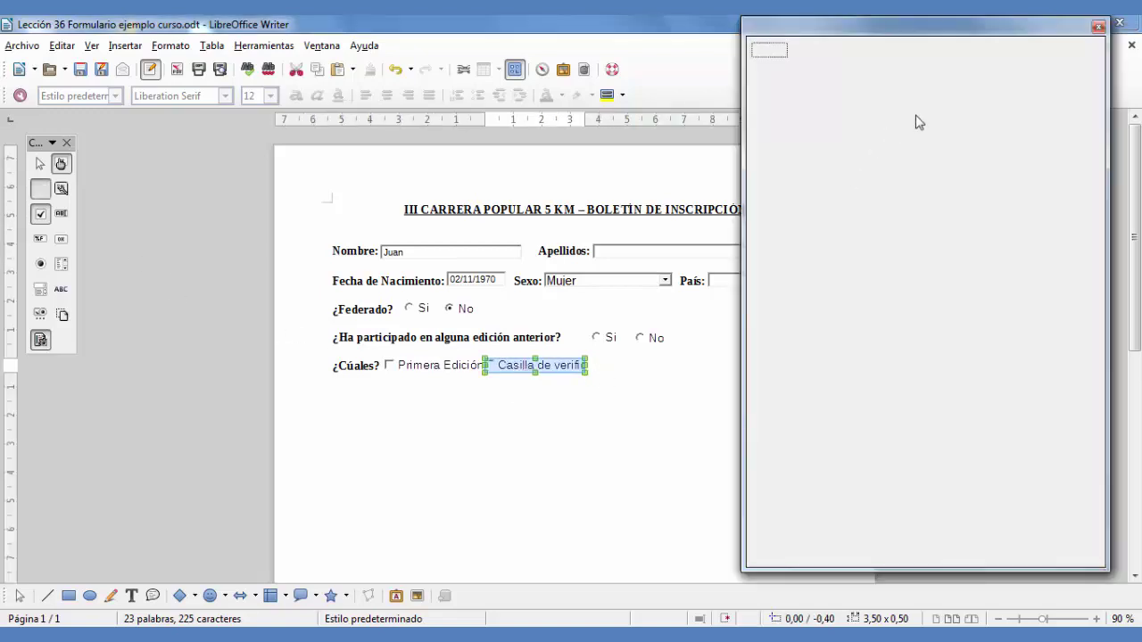
left_click_drag(974, 95, 875, 96)
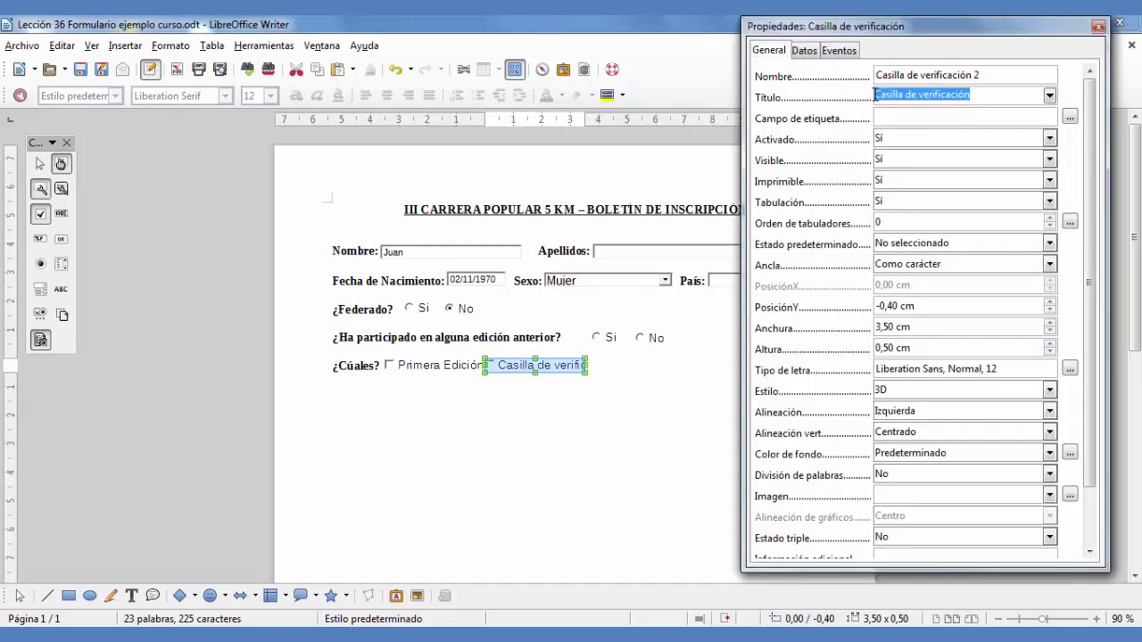
key("BackSpace")
type("Segunda")
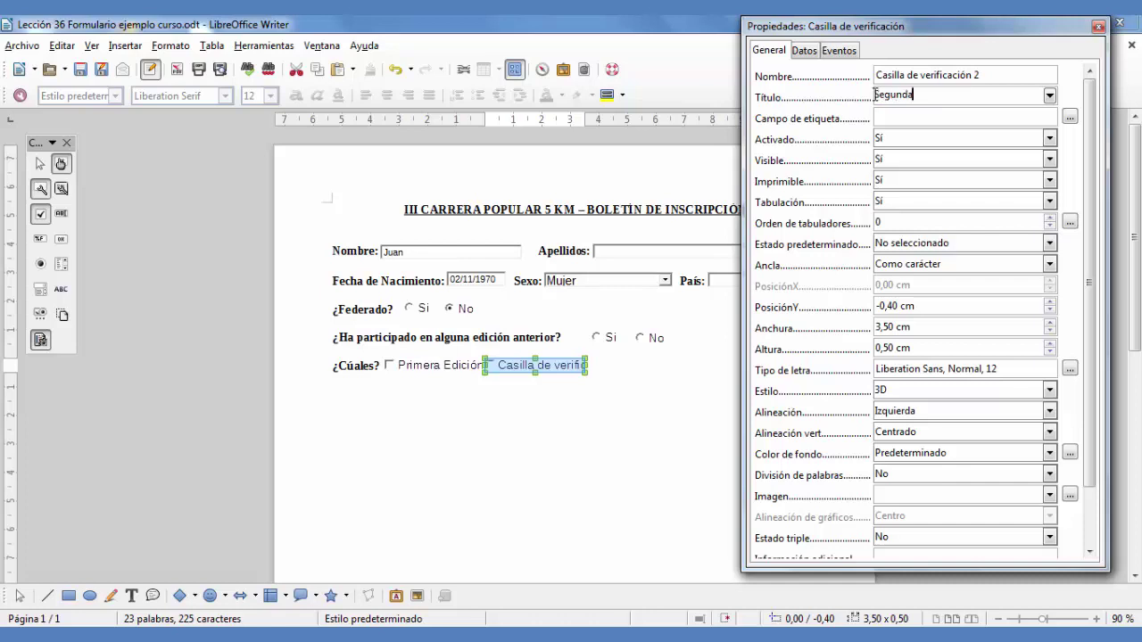
type(" Edición")
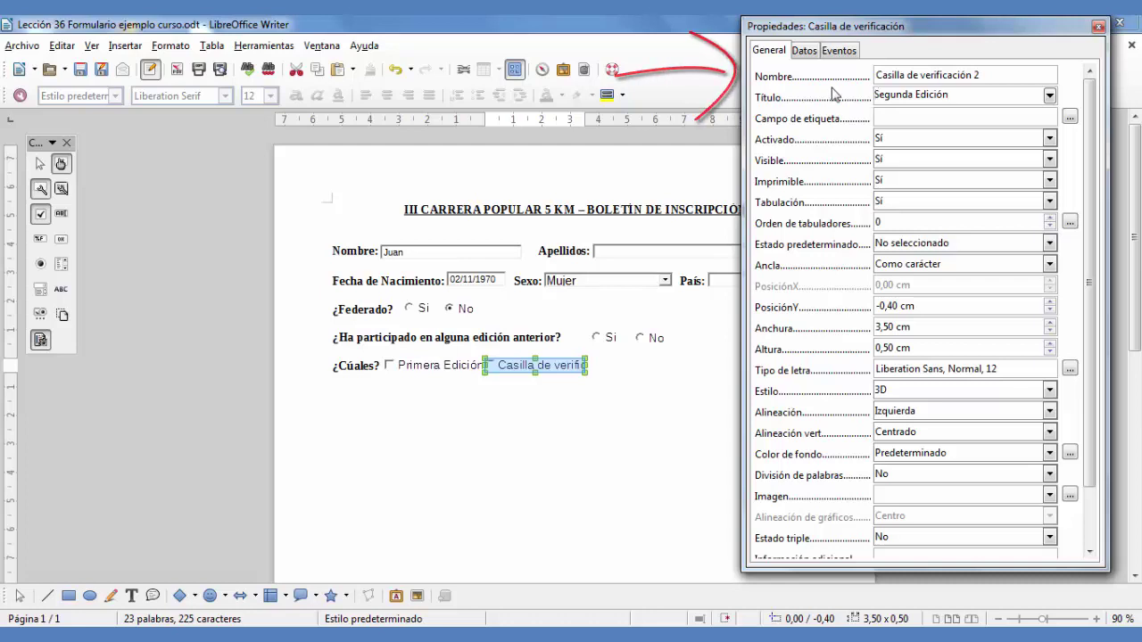
left_click(1098, 26)
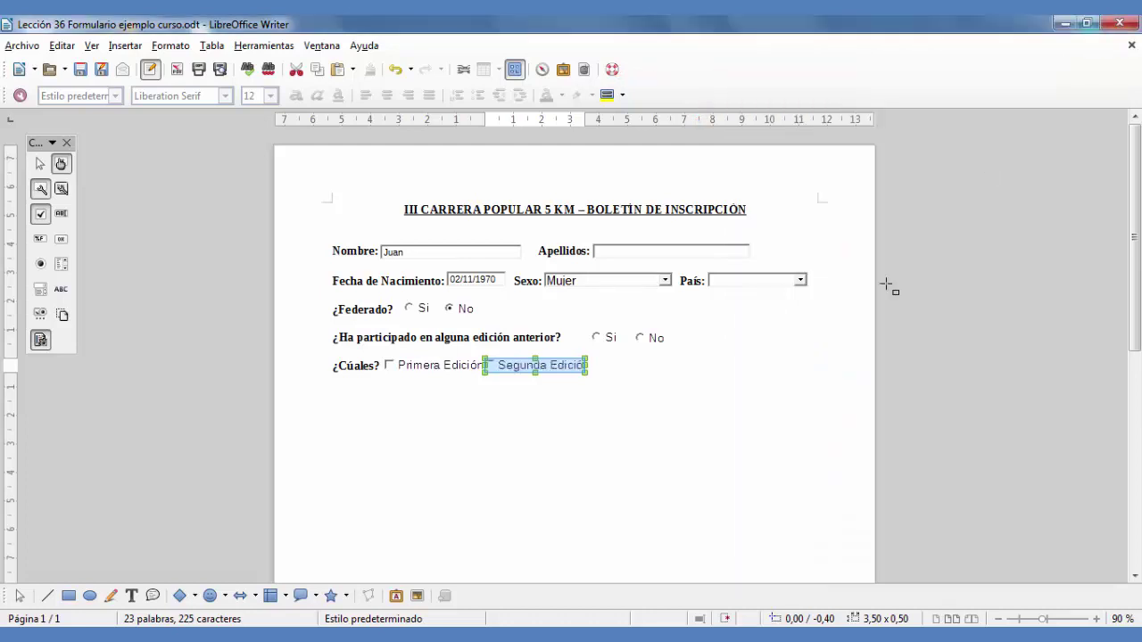
Widen the Segunda Edición check box to about 4.3 cm so that its full title fits.
left_click(726, 369)
left_click(578, 367)
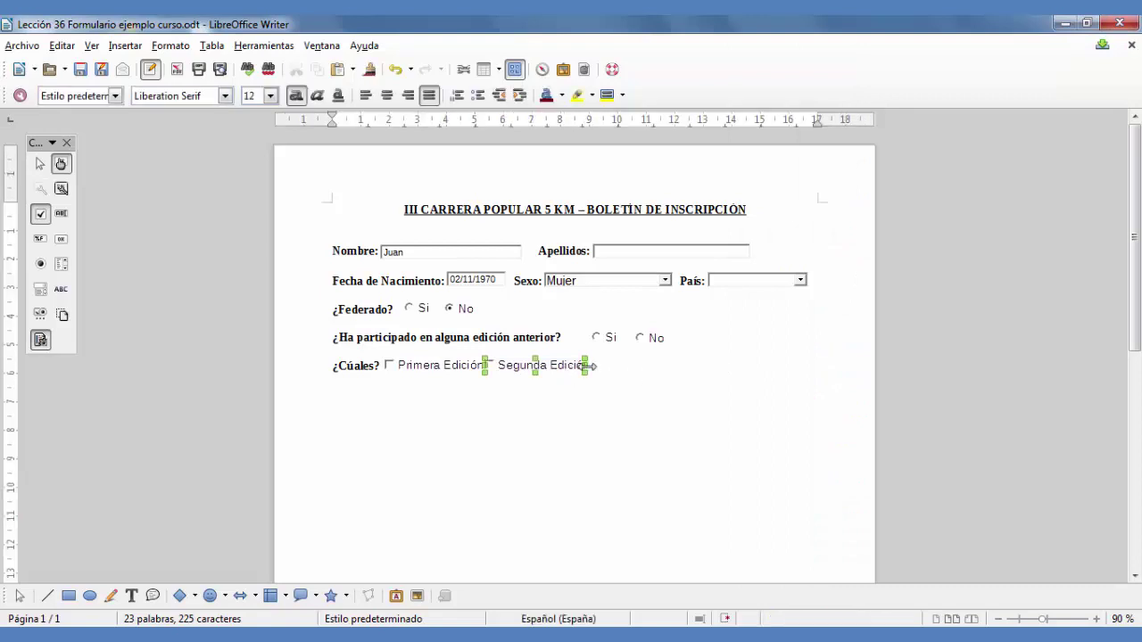
left_click_drag(585, 365, 607, 365)
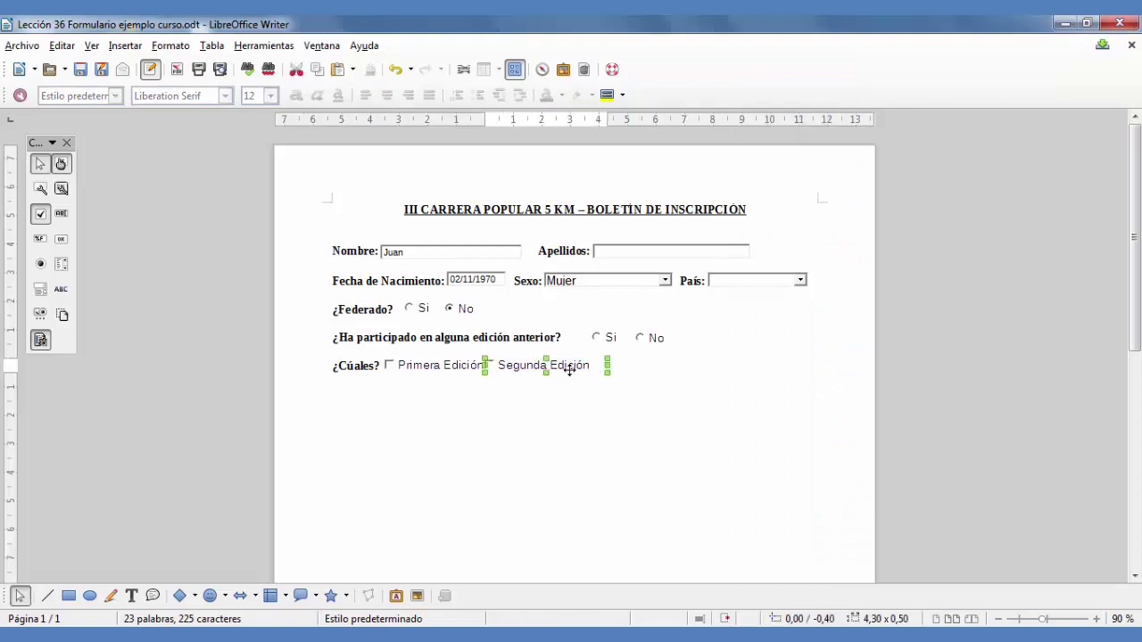
Change the Segunda Edición check box's anchor and move it about 0.5 cm to the right, away from Primera Edición.
right_click(570, 365)
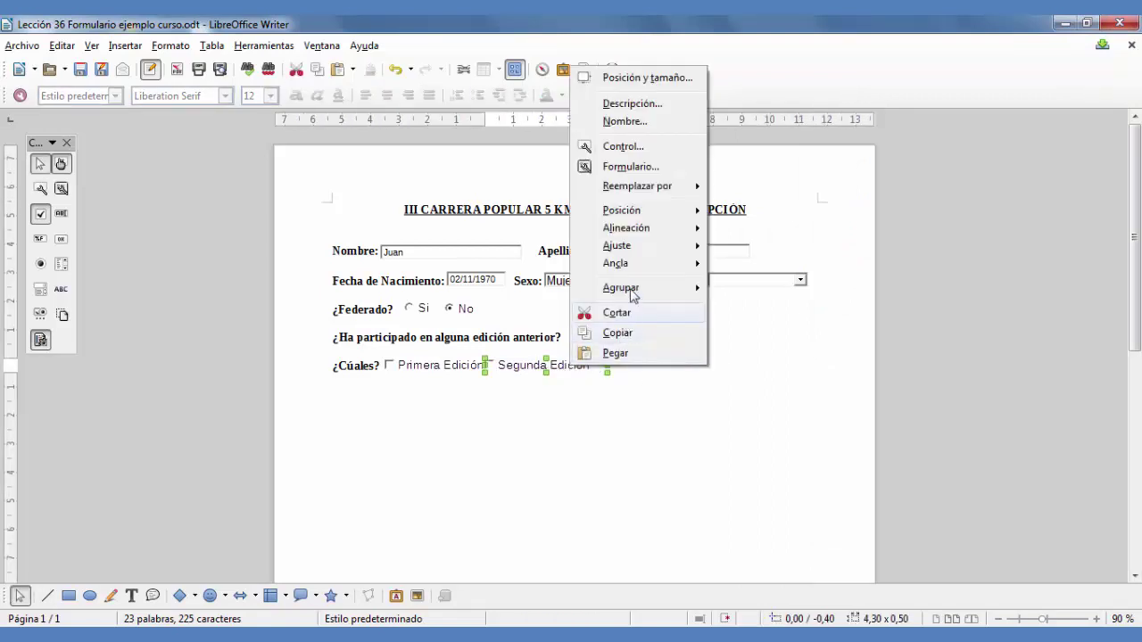
mouse_move(631, 267)
left_click(757, 298)
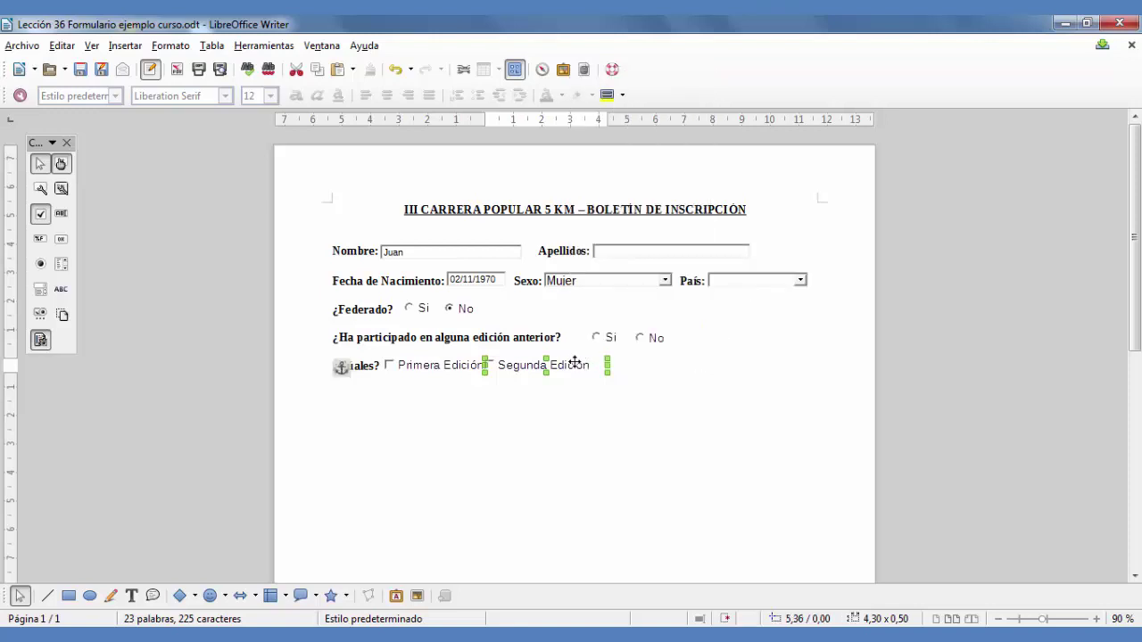
left_click_drag(575, 366, 589, 368)
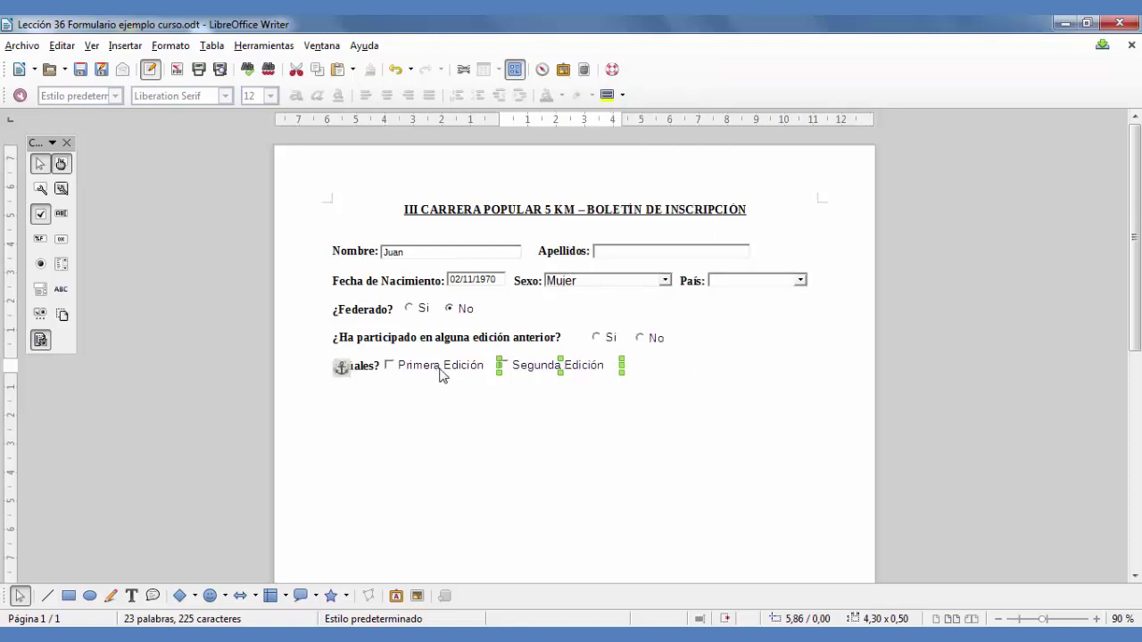
left_click(502, 408)
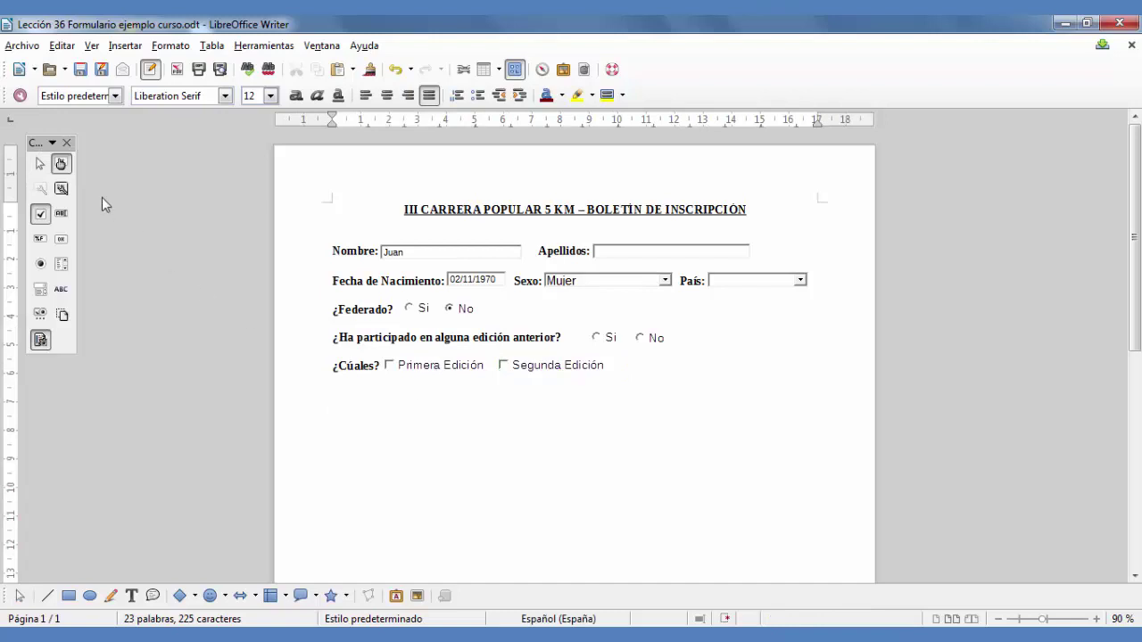
Leave design mode and try the Primera Edición and Segunda Edición check boxes, ending with both unticked.
left_click(62, 164)
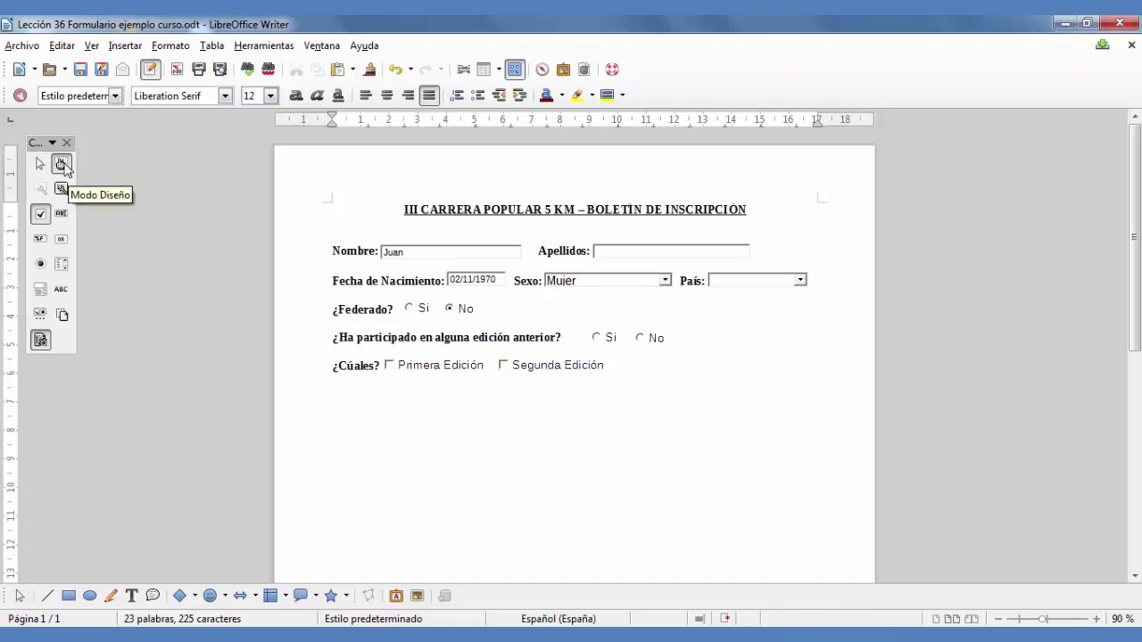
left_click(390, 369)
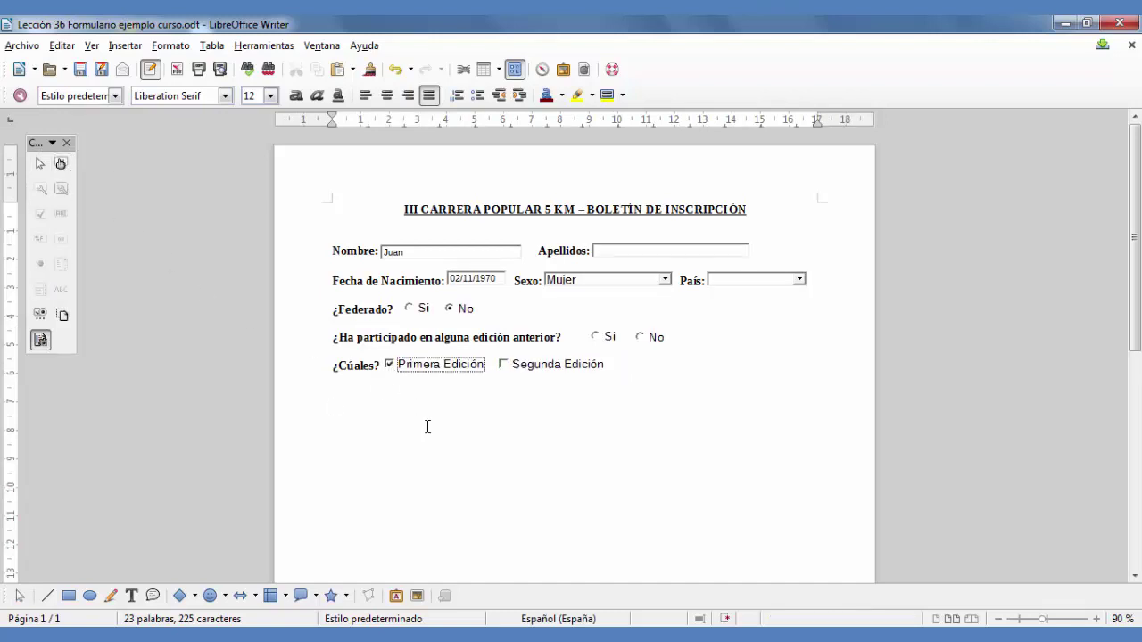
left_click(506, 368)
left_click(389, 367)
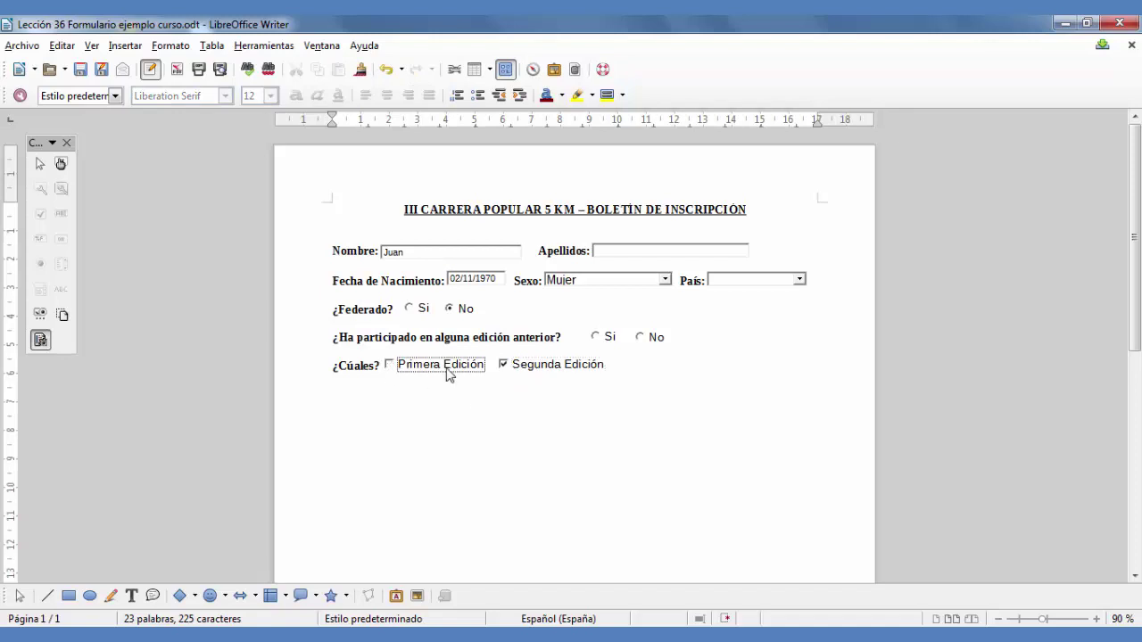
left_click(514, 369)
left_click(543, 396)
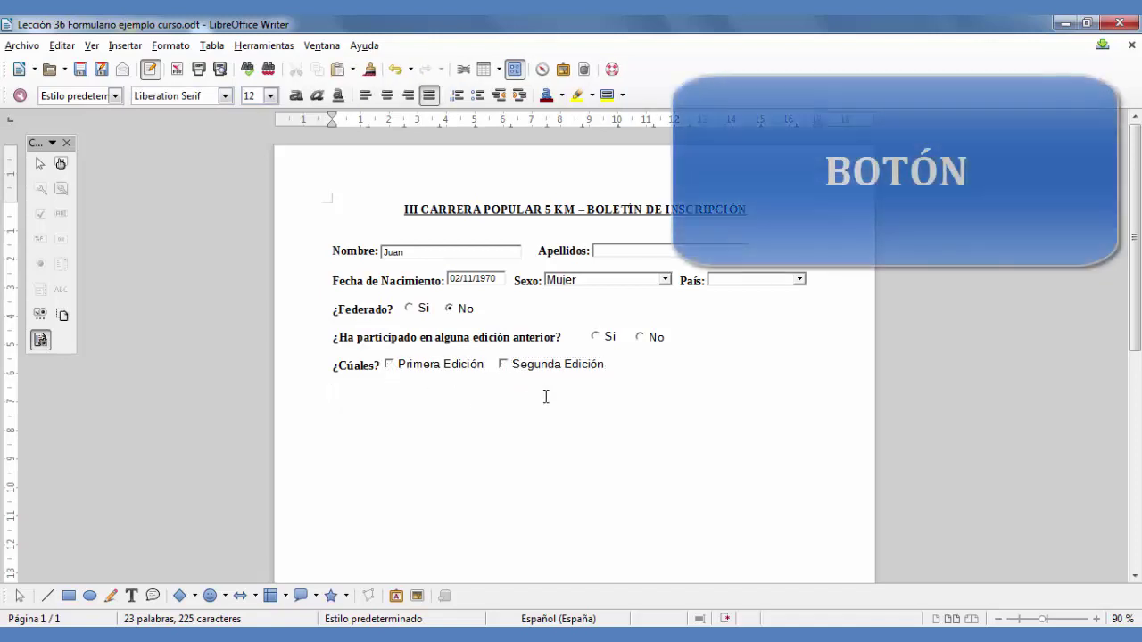
In design mode, draw a button about 4.5 × 1 cm below the ¿Cúales? line, and leave design mode.
left_click(60, 165)
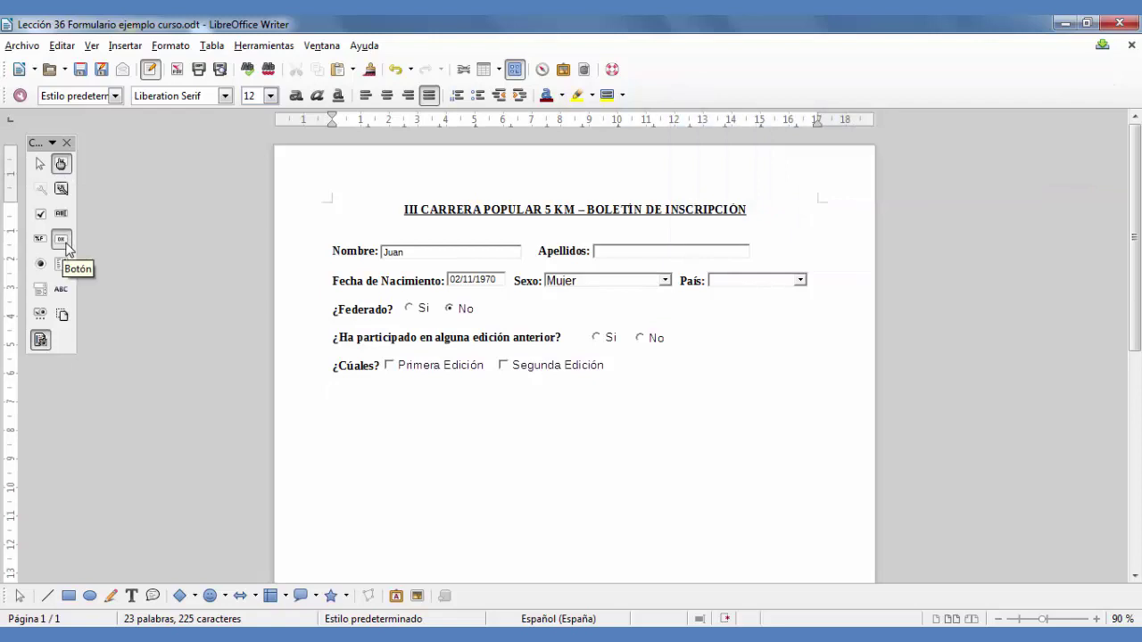
left_click(63, 242)
left_click_drag(335, 402, 465, 431)
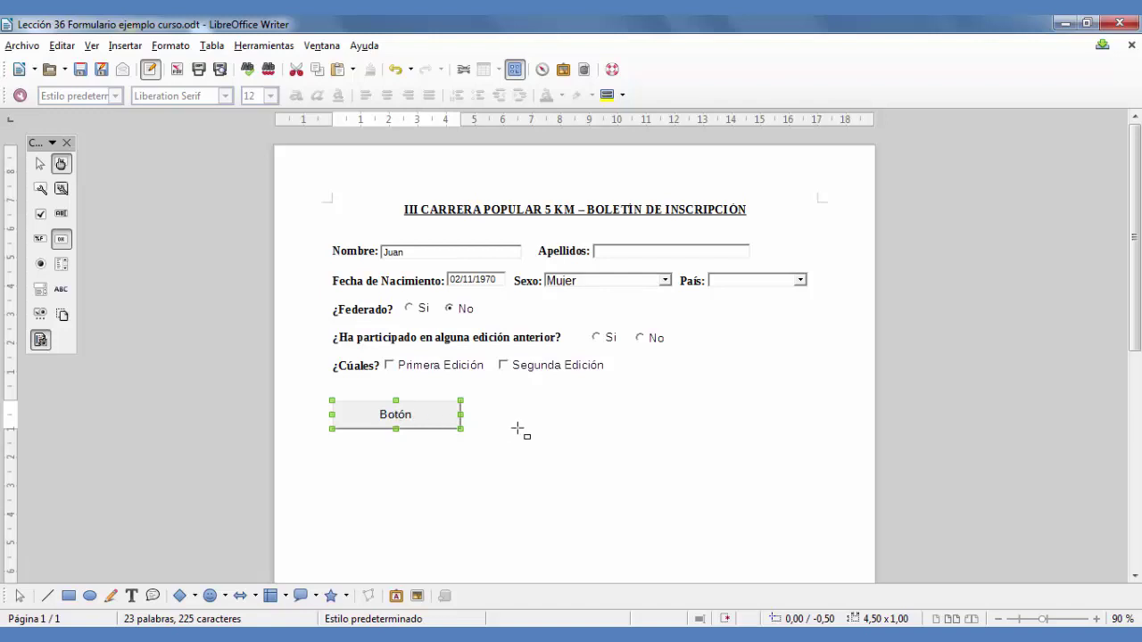
left_click(61, 164)
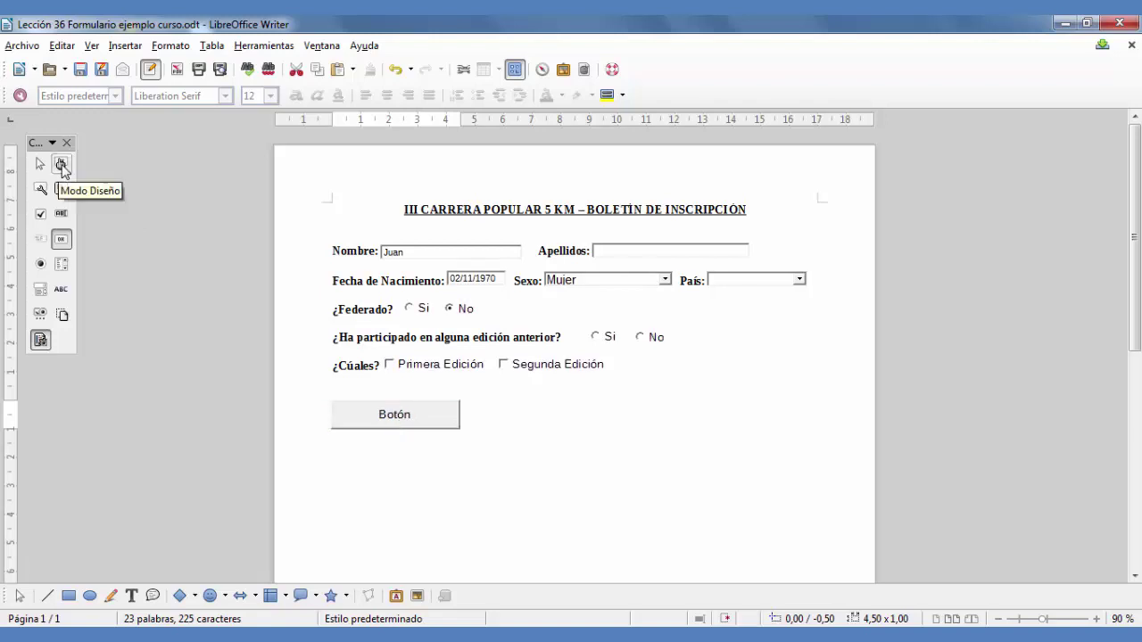
Export the form as a PDF to Escritorio, keeping the file name Lección 36 Formulario ejemplo curso.
left_click(21, 45)
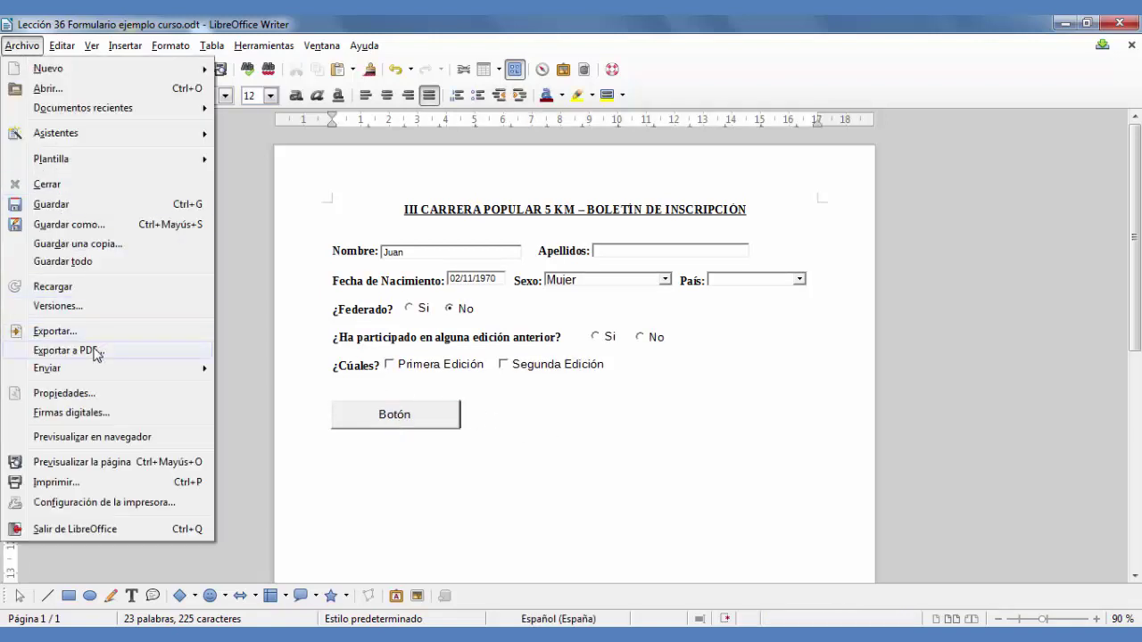
left_click(65, 350)
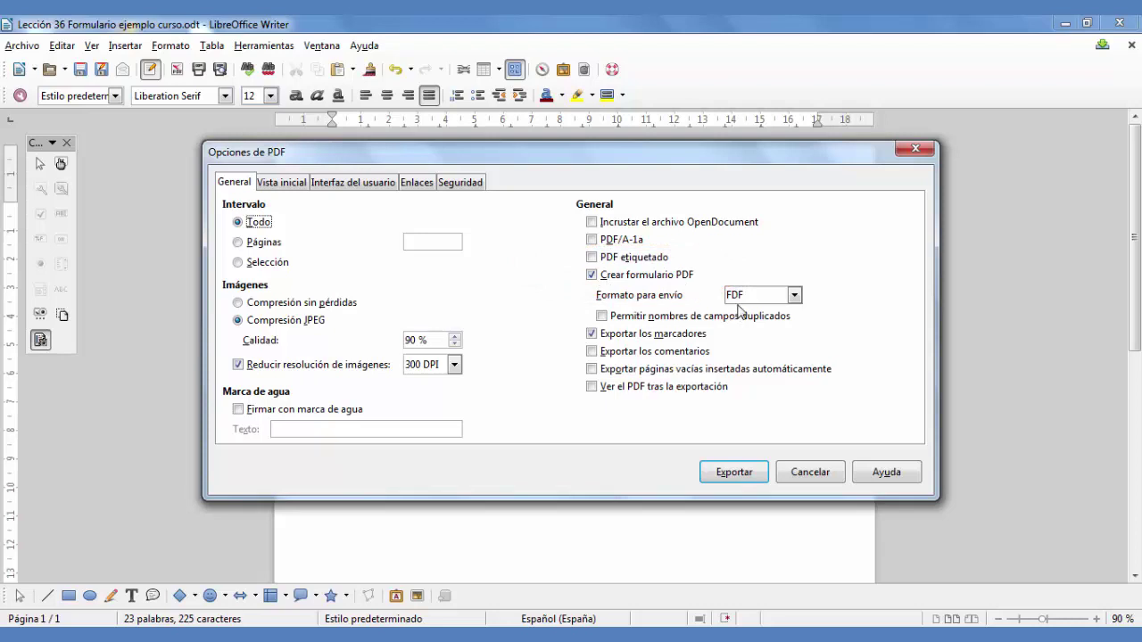
left_click(734, 473)
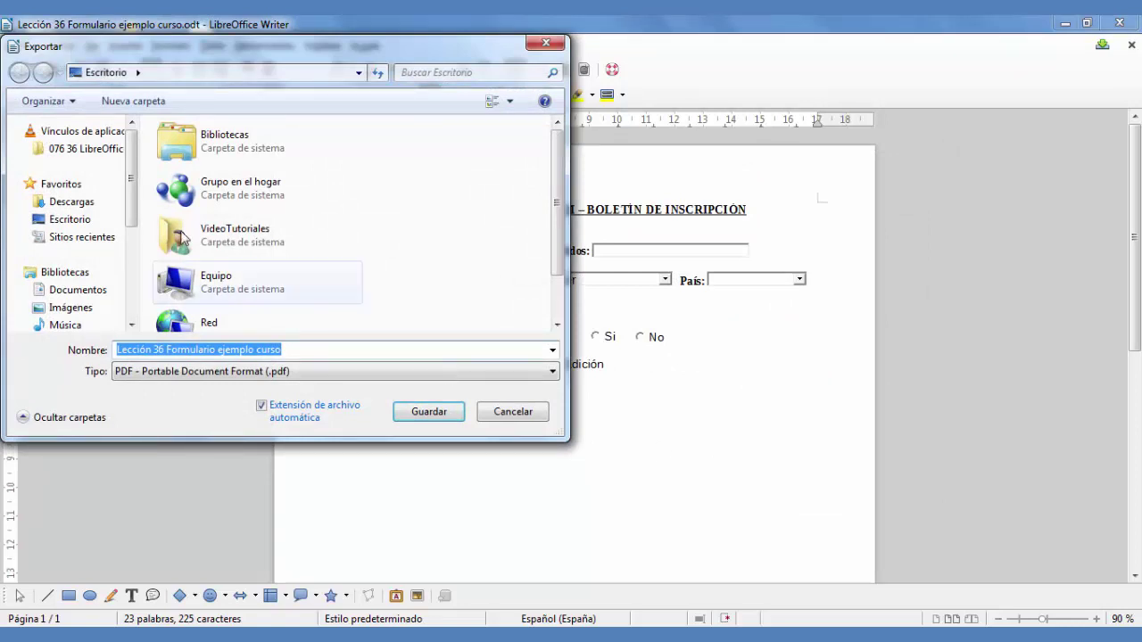
left_click(59, 223)
left_click(439, 415)
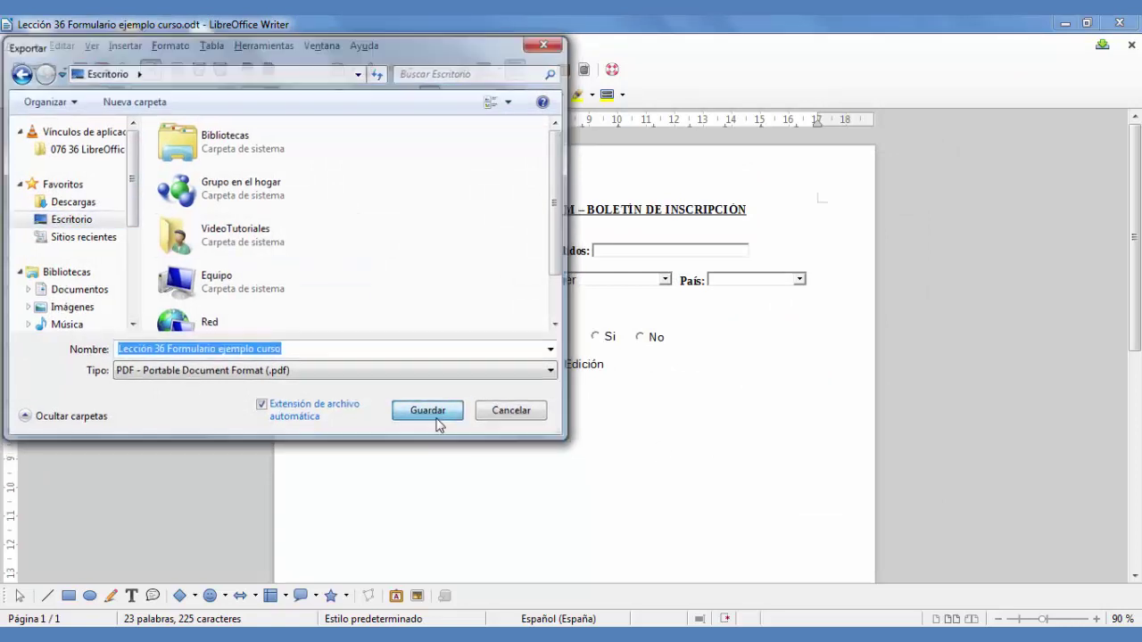
On the Windows desktop, open the exported Lección 36 Formulario ejemplo curso PDF and delete the file.
right_click(540, 636)
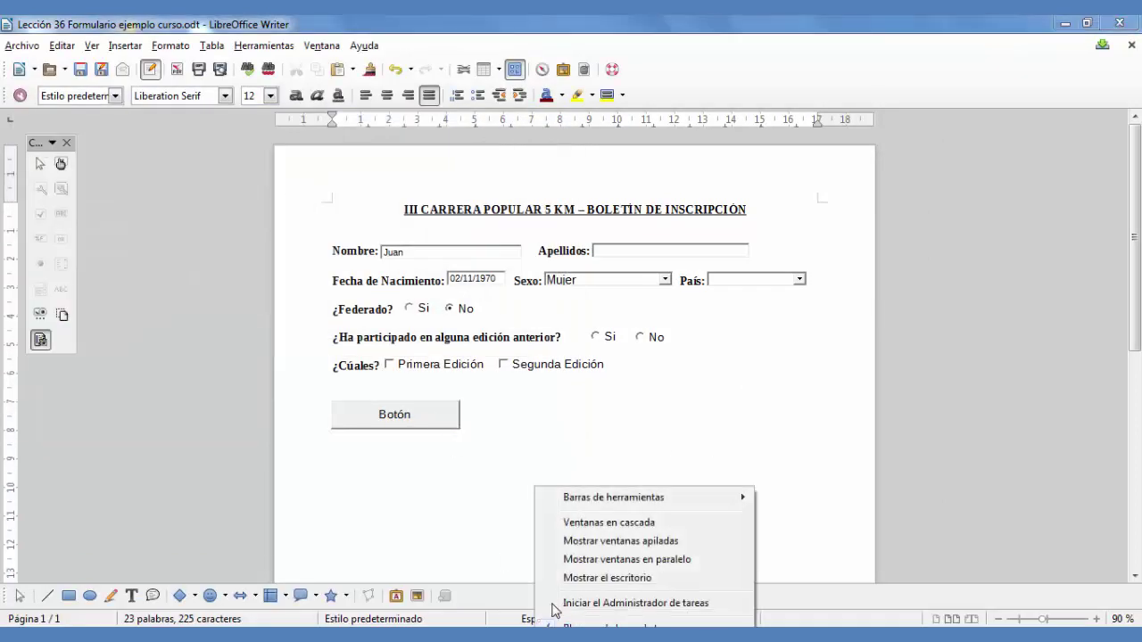
left_click(558, 578)
double_click(117, 463)
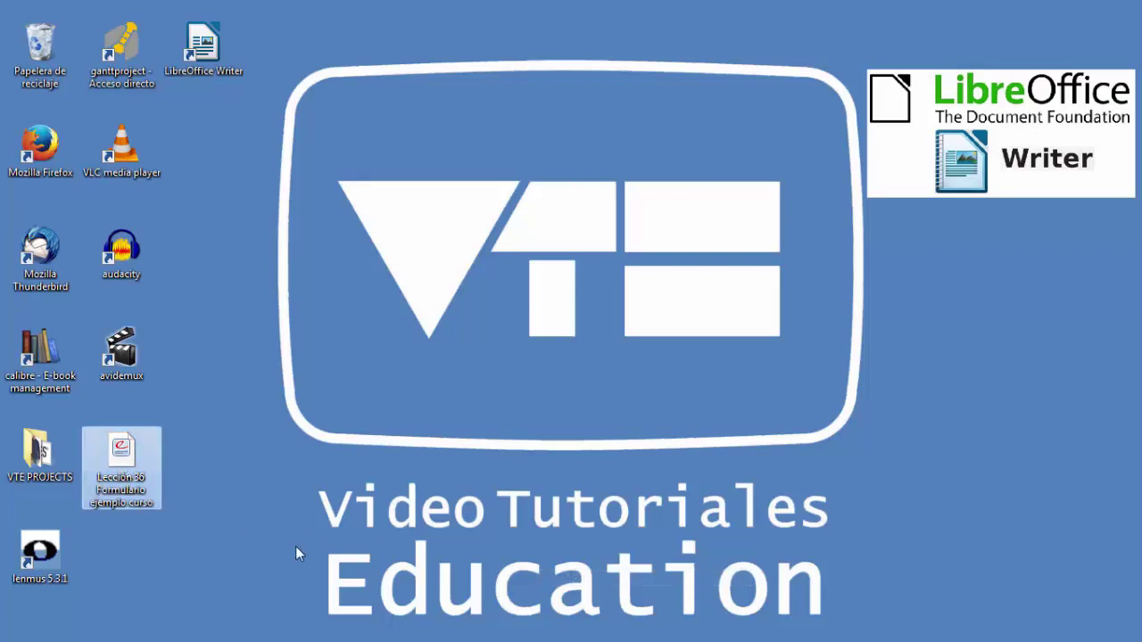
key("Delete")
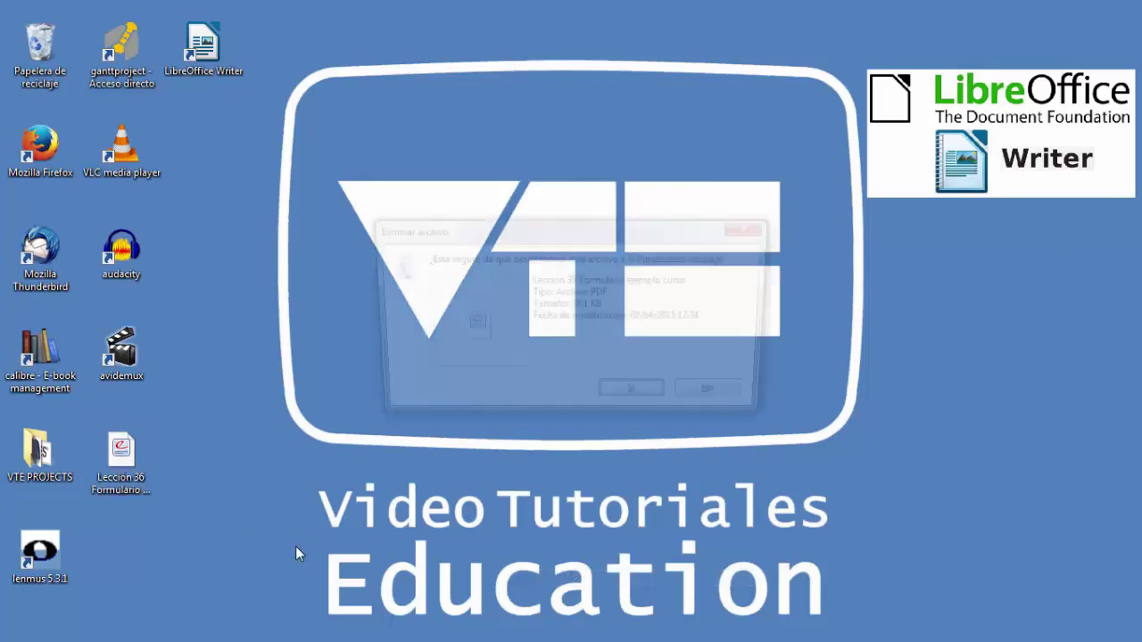
left_click(639, 399)
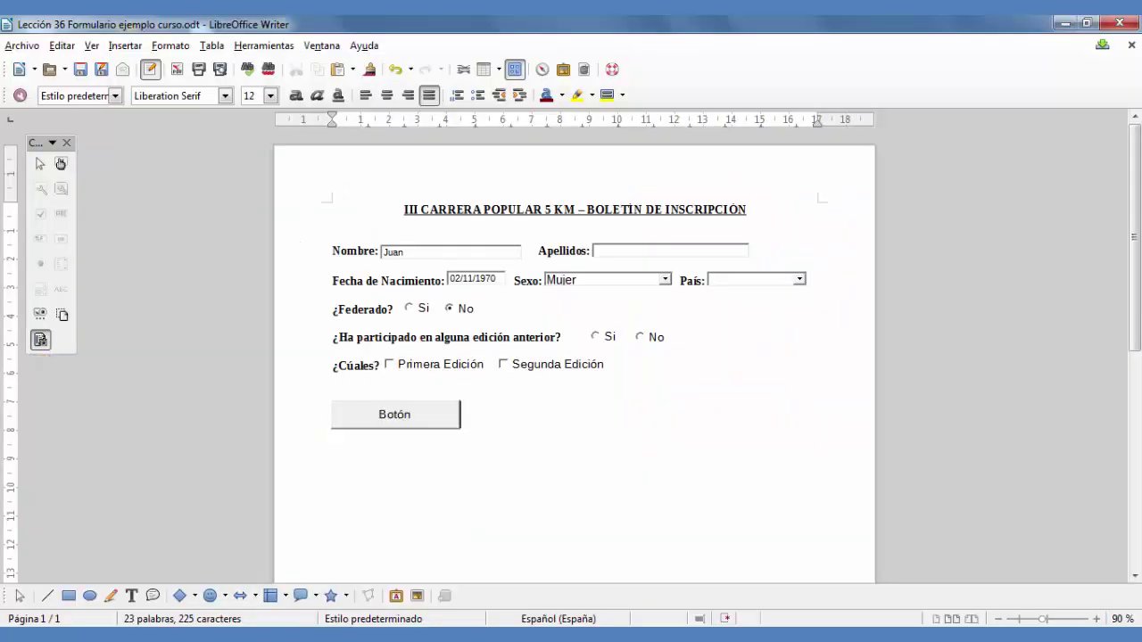
In design mode, set the title of the button below the ¿Cúales? line to Imprimir a PDF.
left_click(67, 163)
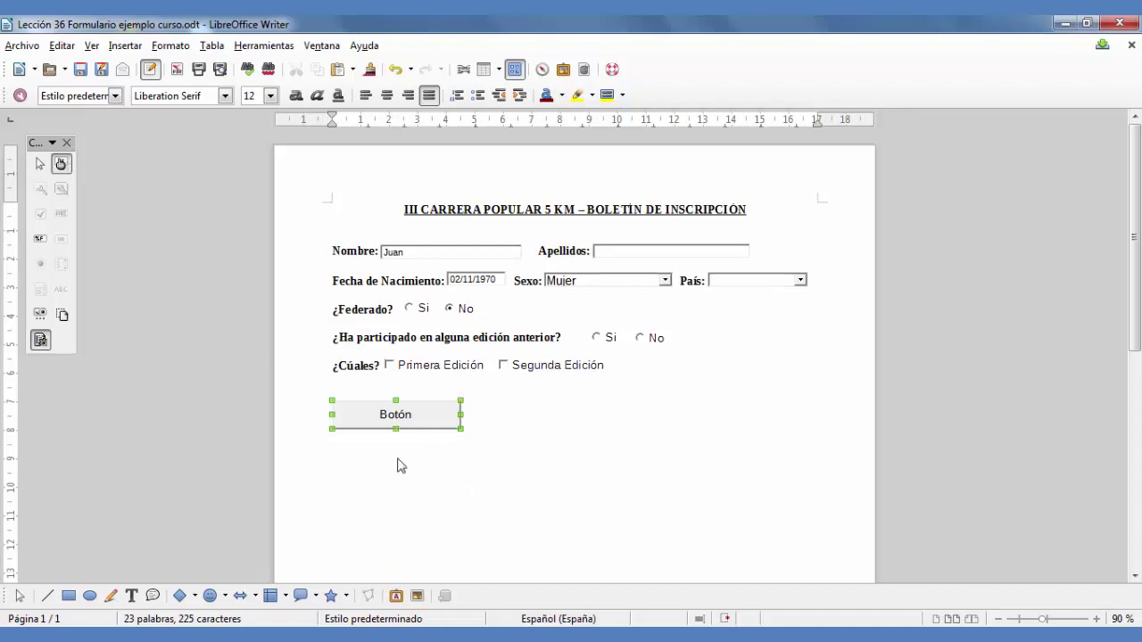
double_click(418, 418)
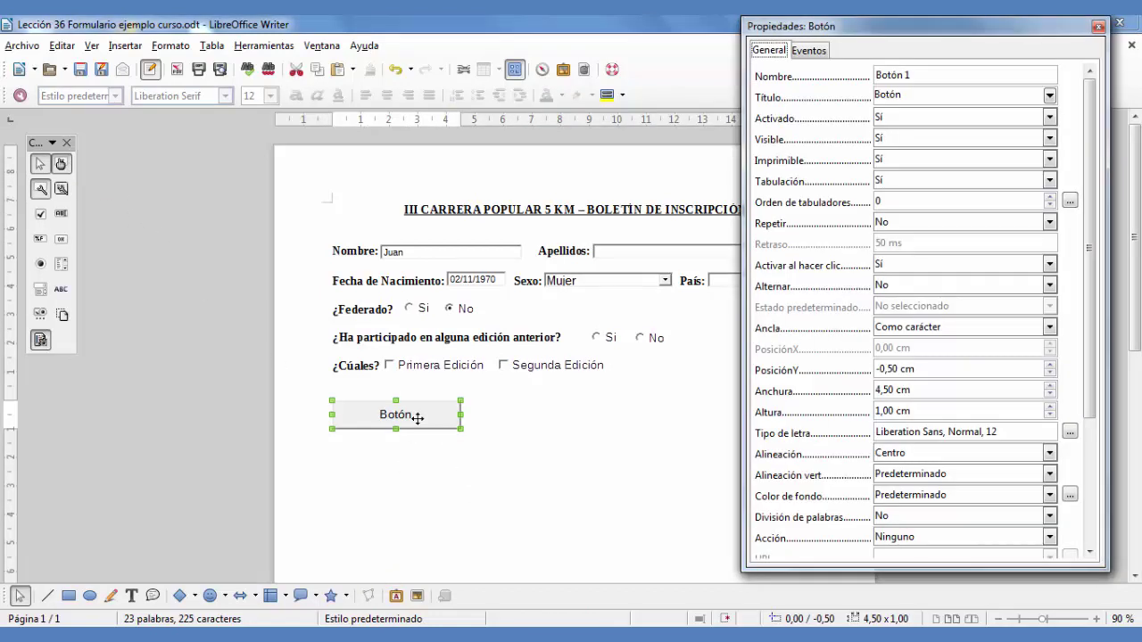
left_click_drag(919, 95, 852, 93)
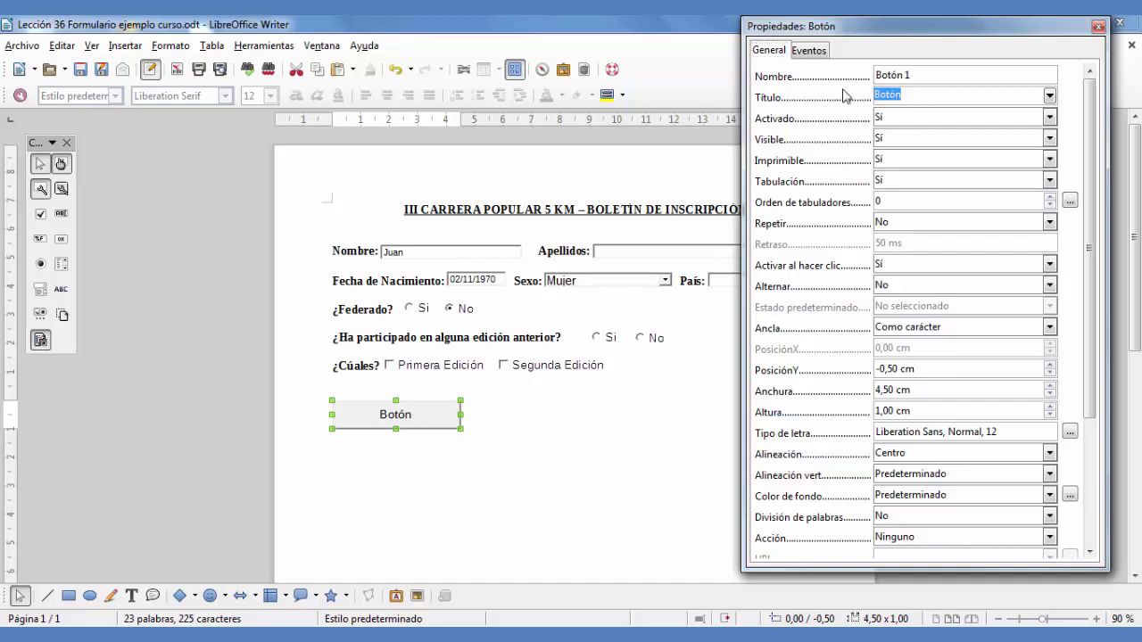
type("Imprimir a PDF")
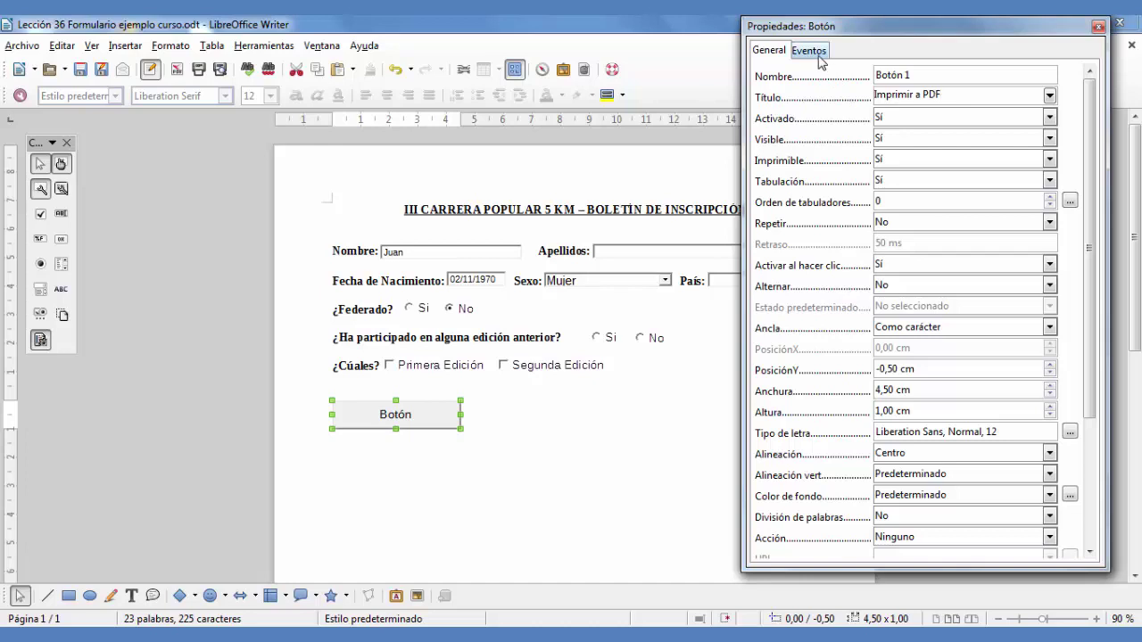
left_click(819, 55)
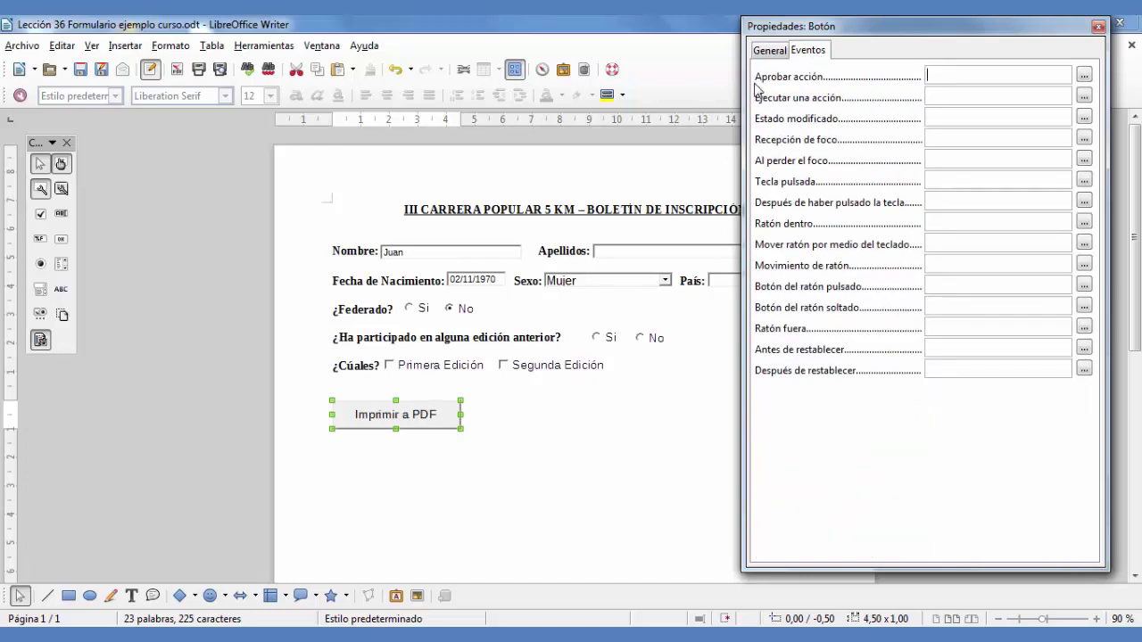
left_click(1084, 77)
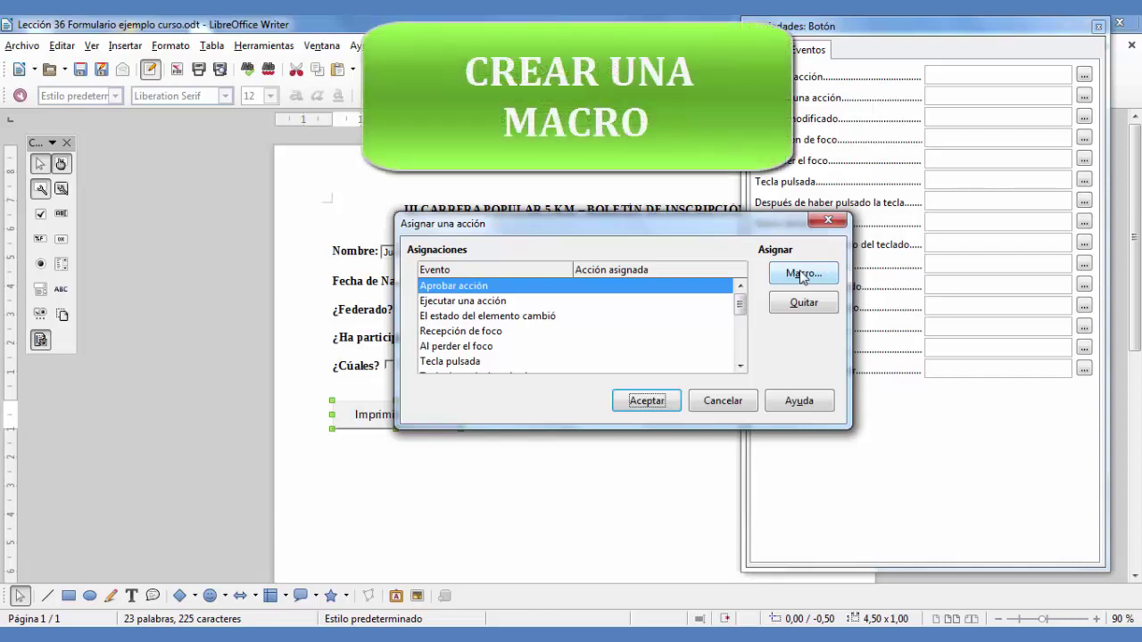
left_click(722, 402)
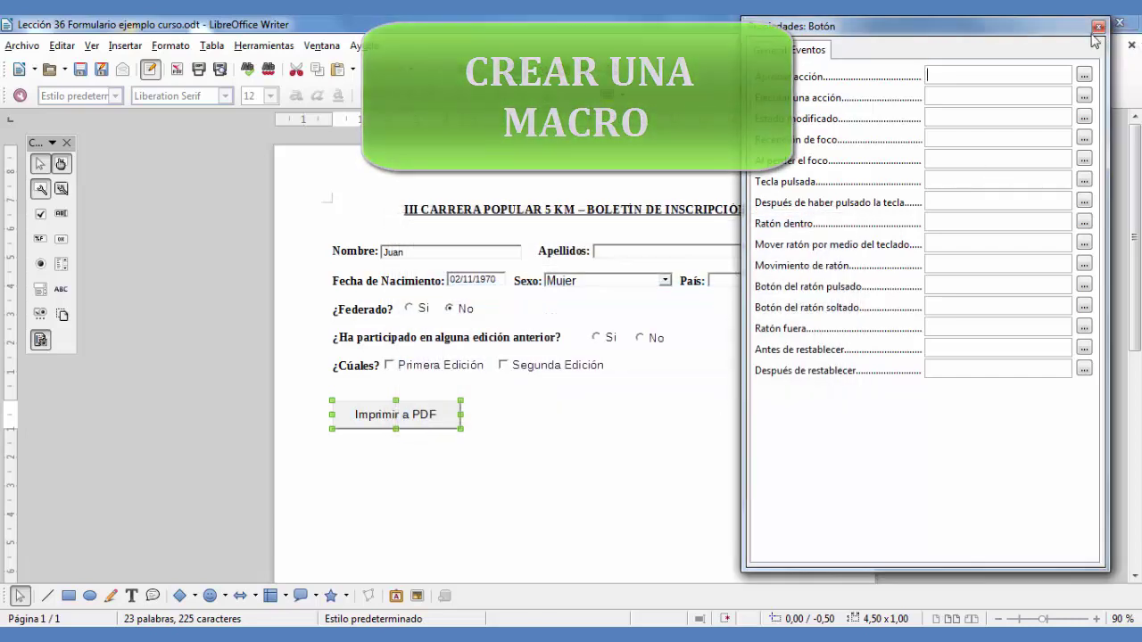
left_click(1099, 26)
left_click(535, 419)
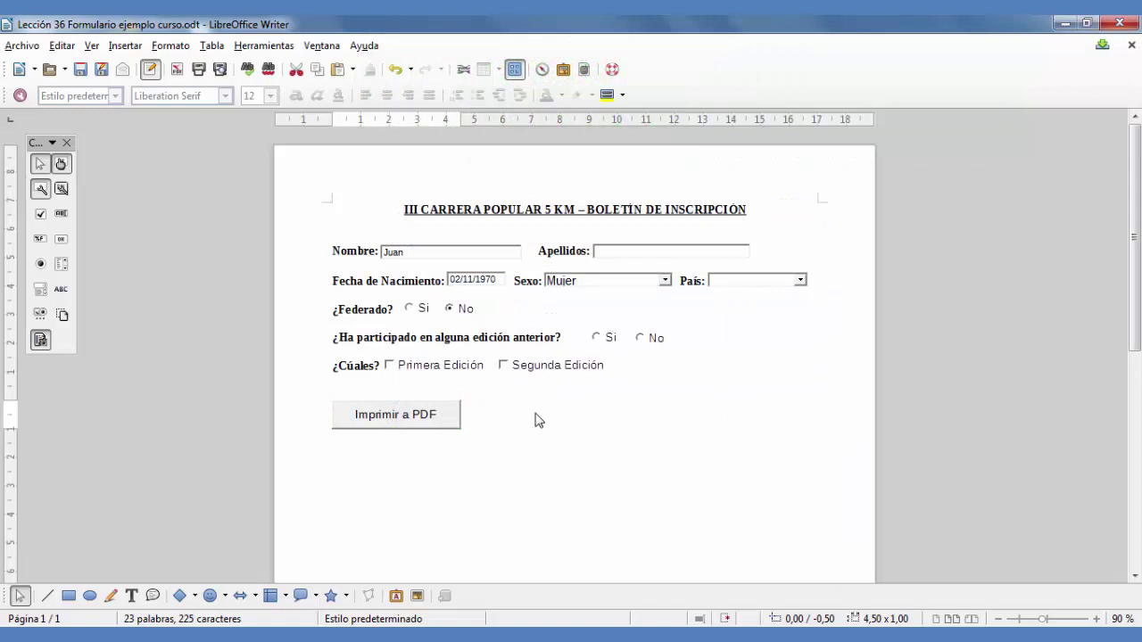
left_click(318, 376)
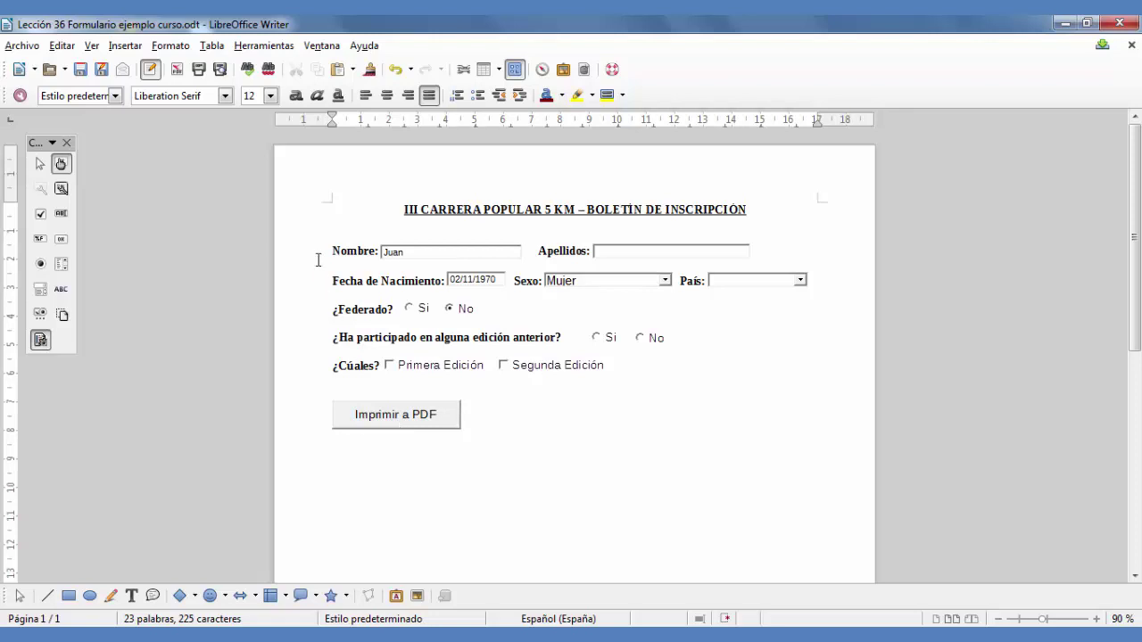
Check in the advanced LibreOffice options whether macro recording is enabled, and accept the options.
left_click(263, 45)
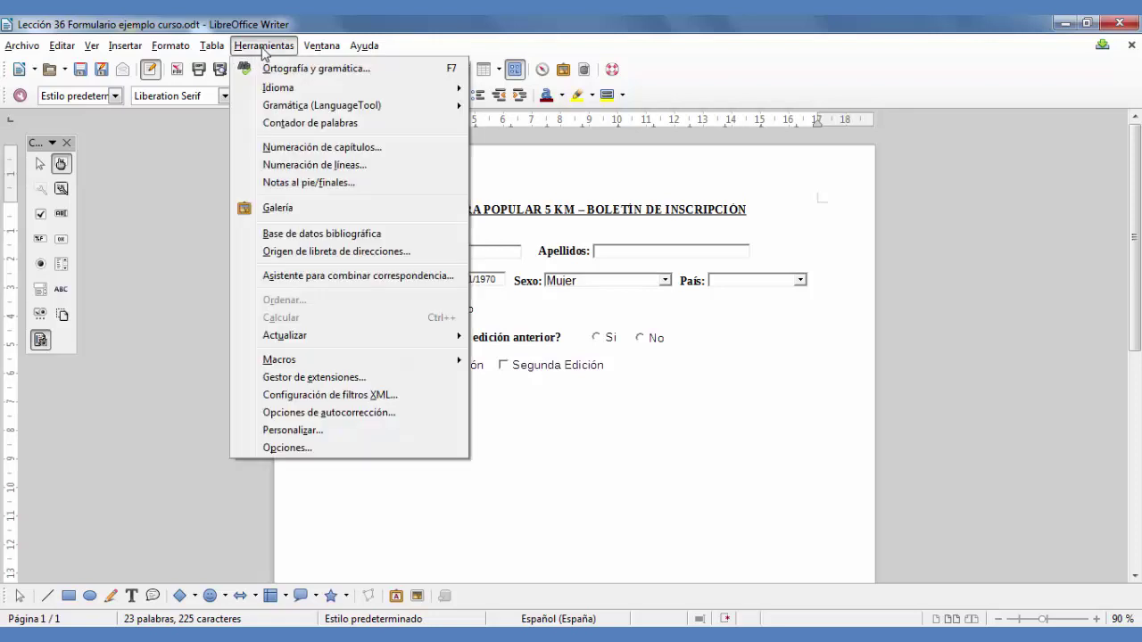
mouse_move(287, 364)
left_click(285, 448)
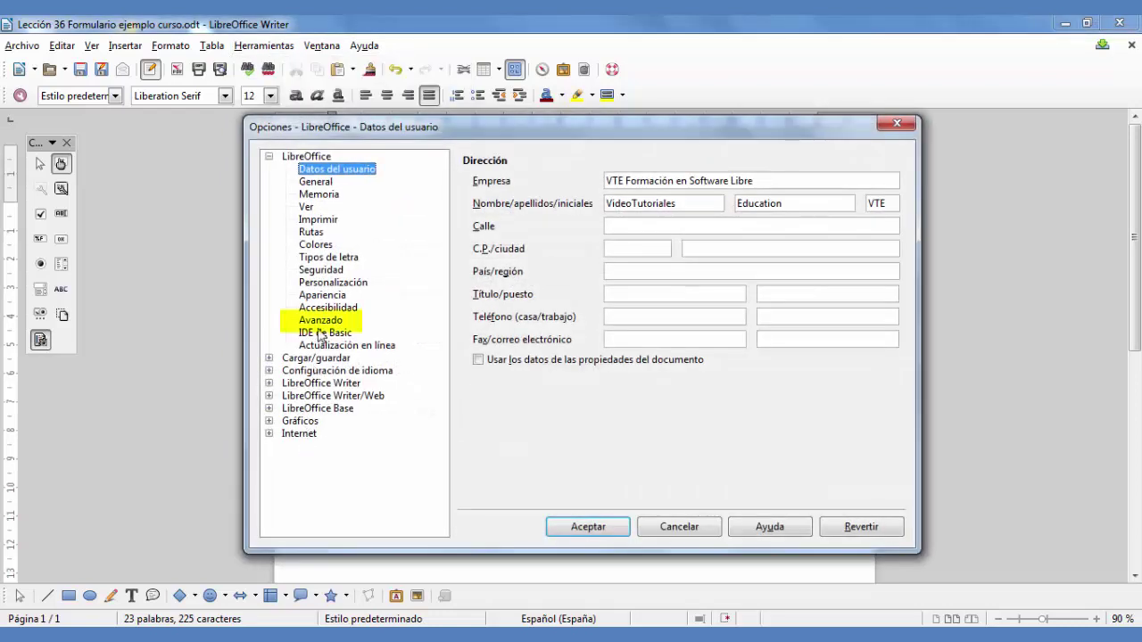
left_click(319, 324)
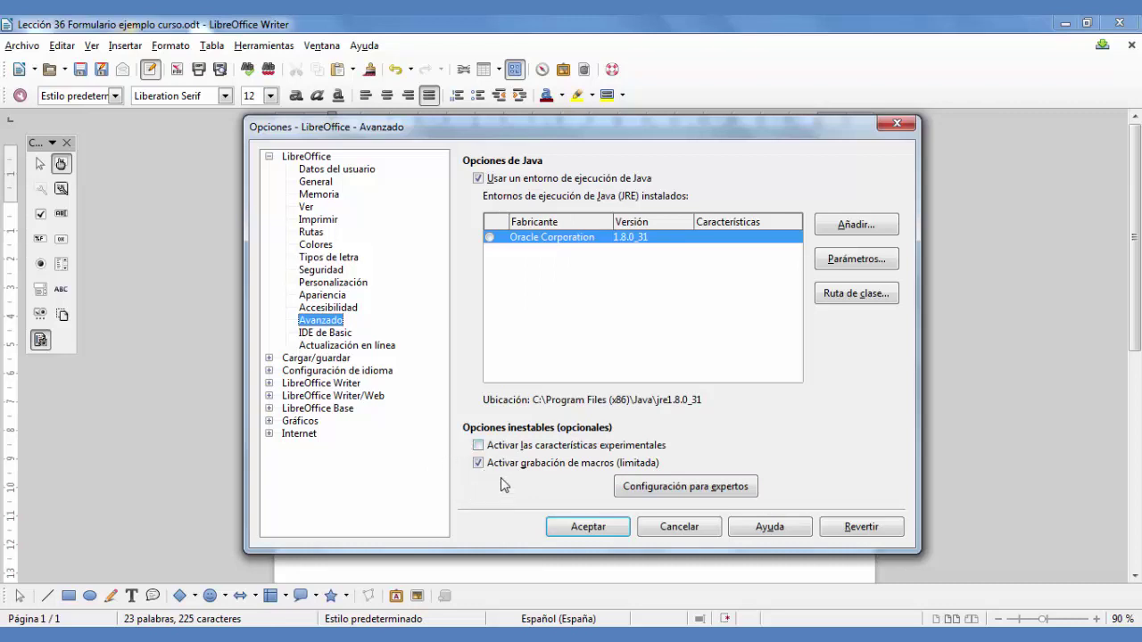
left_click(588, 526)
Start recording a macro and export the form as a PDF to Escritorio, keeping the file name Lección 36 Formulario ejemplo curso.
left_click(270, 45)
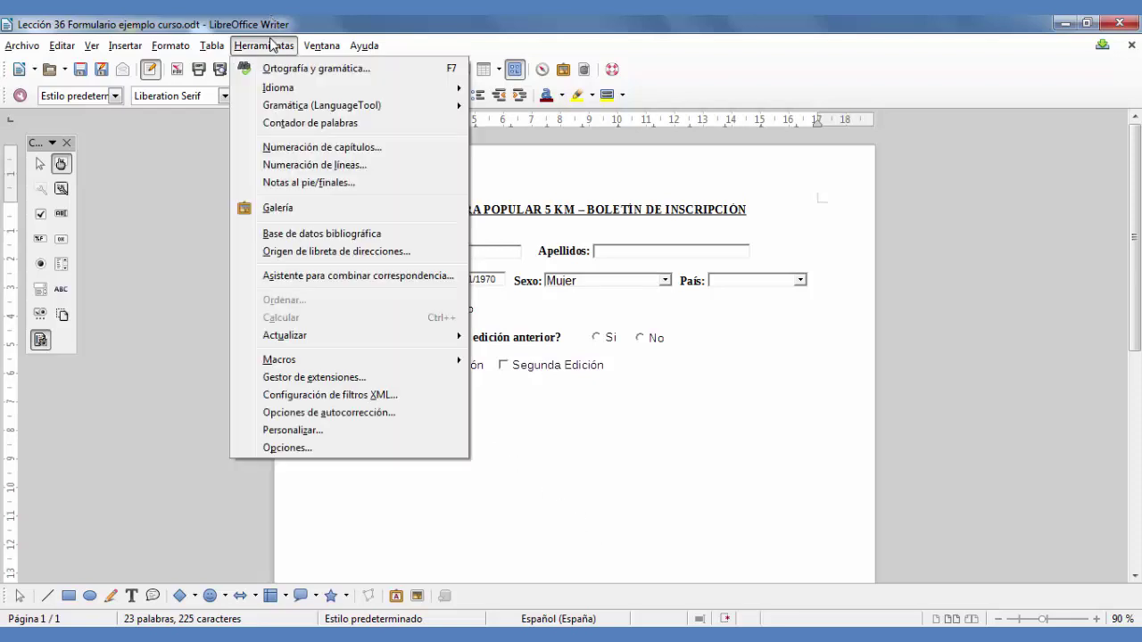
mouse_move(327, 360)
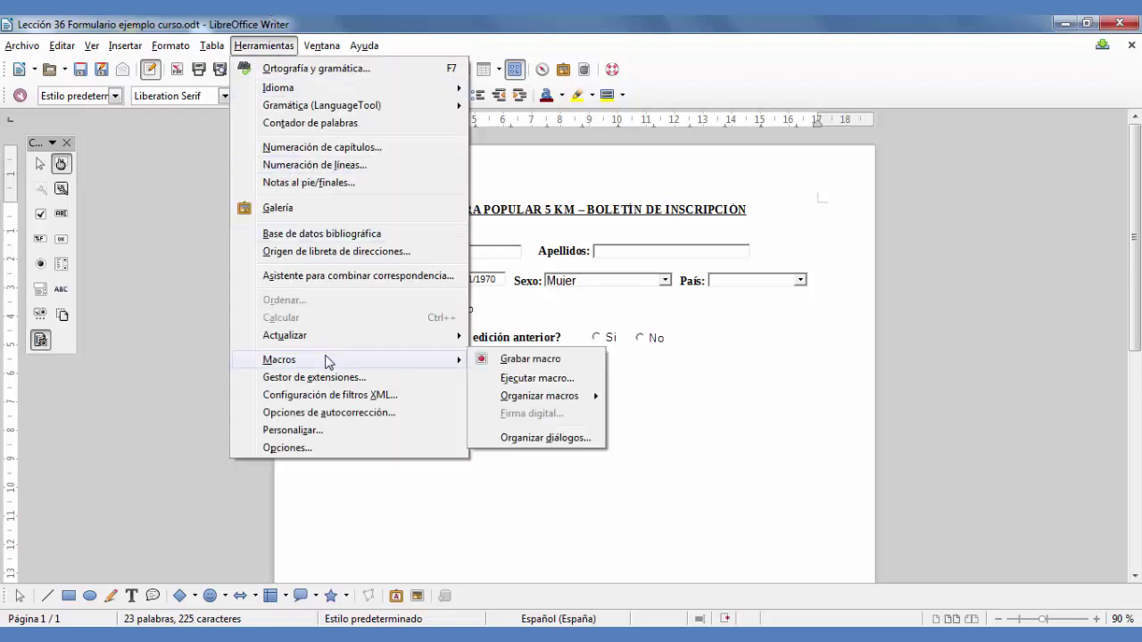
left_click(539, 361)
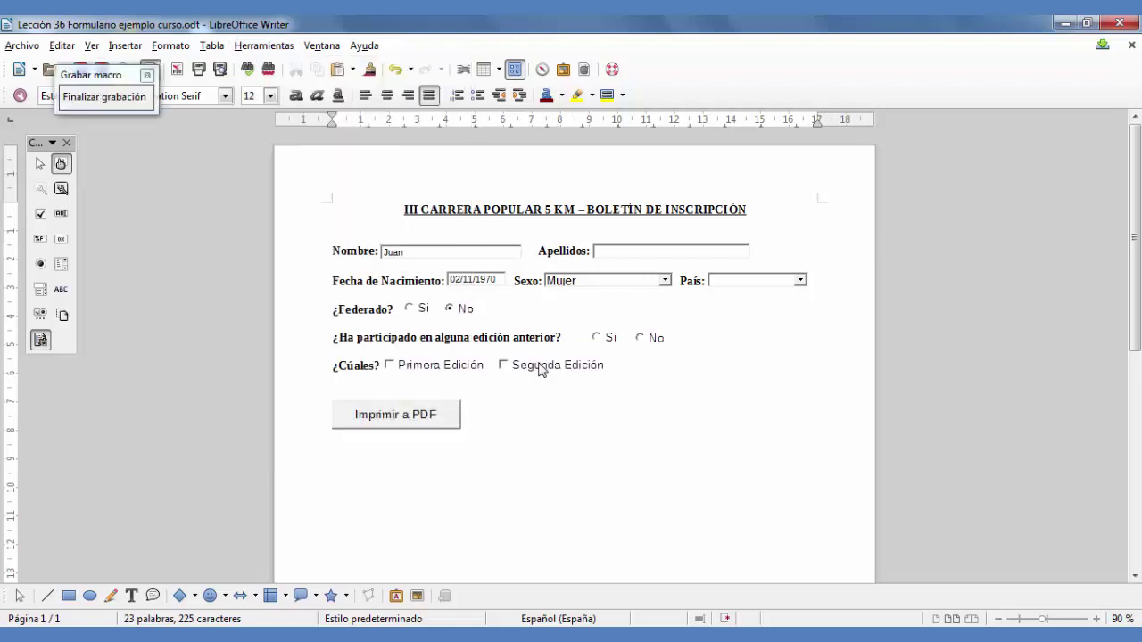
left_click_drag(83, 77, 386, 38)
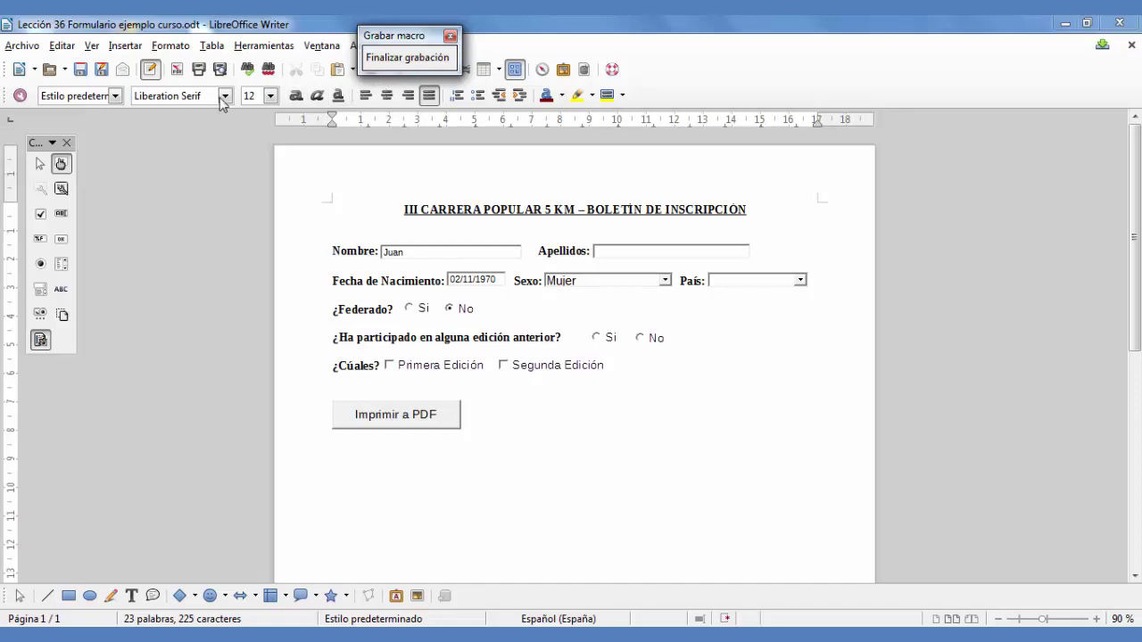
left_click(23, 45)
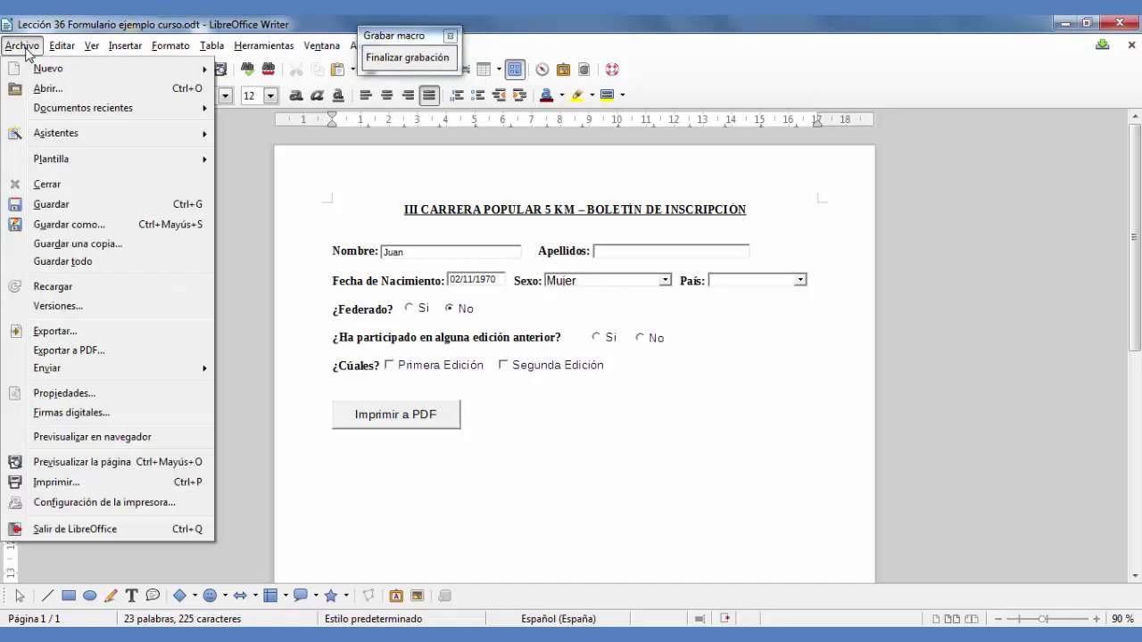
left_click(82, 351)
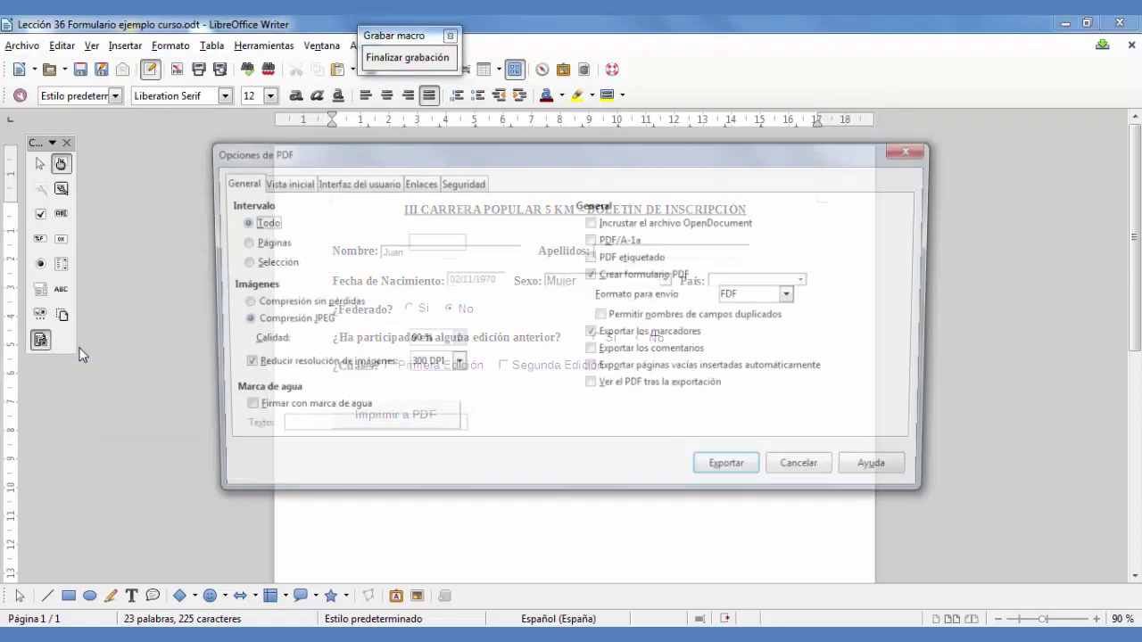
left_click(730, 476)
left_click(60, 219)
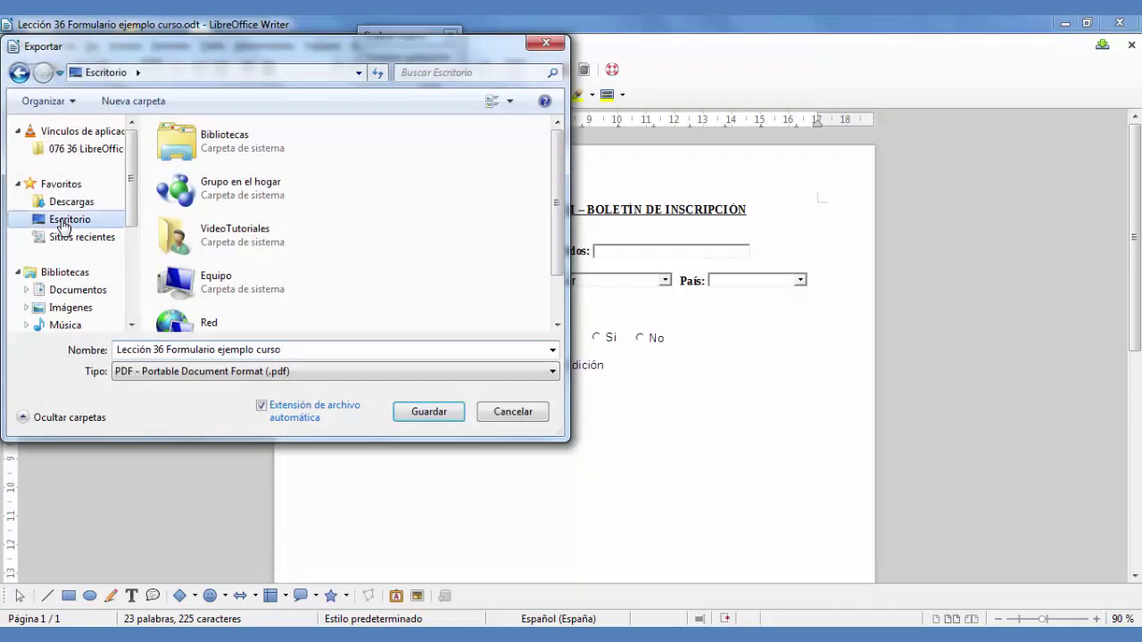
left_click(436, 423)
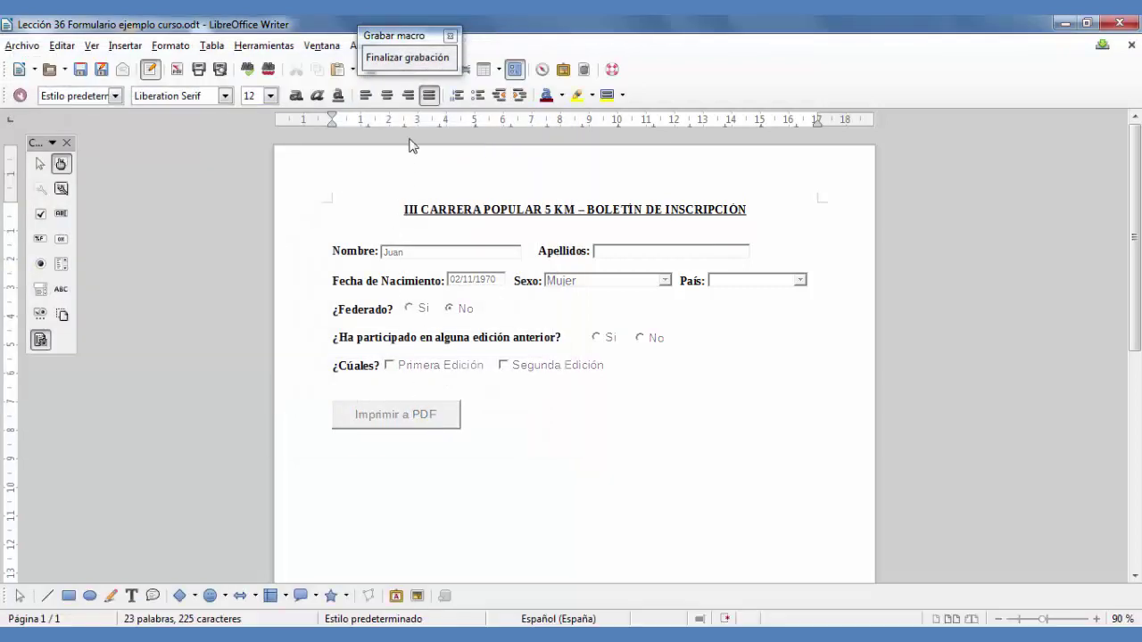
Finish the recording and save the macro as ExportarPDF in Module1 of the Standard library under Mis macros.
left_click(407, 58)
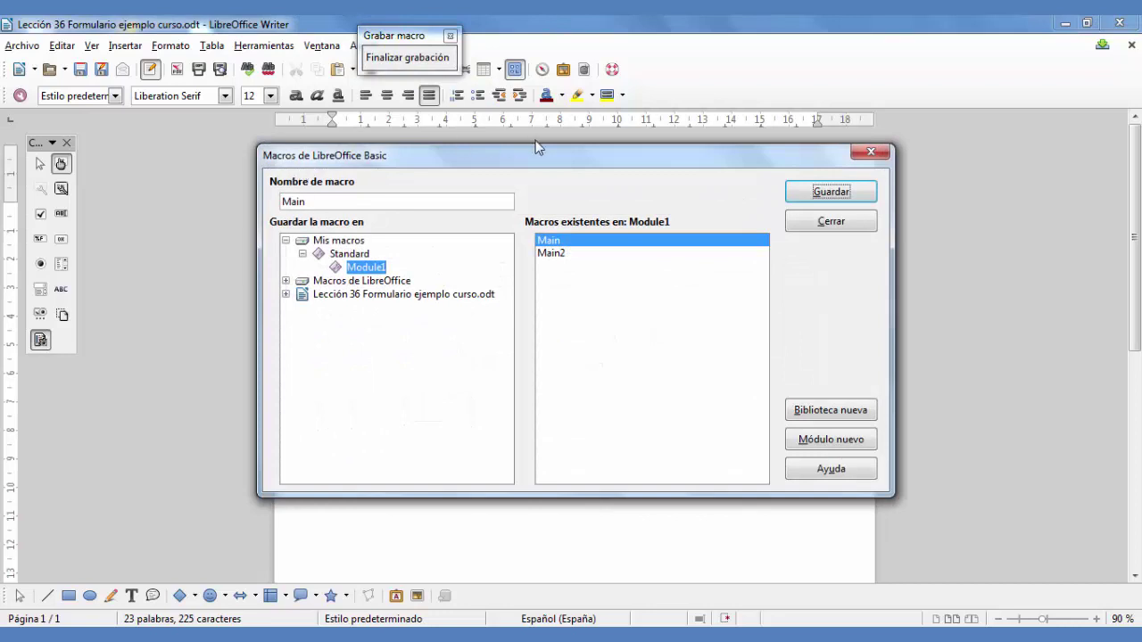
left_click_drag(339, 201, 276, 200)
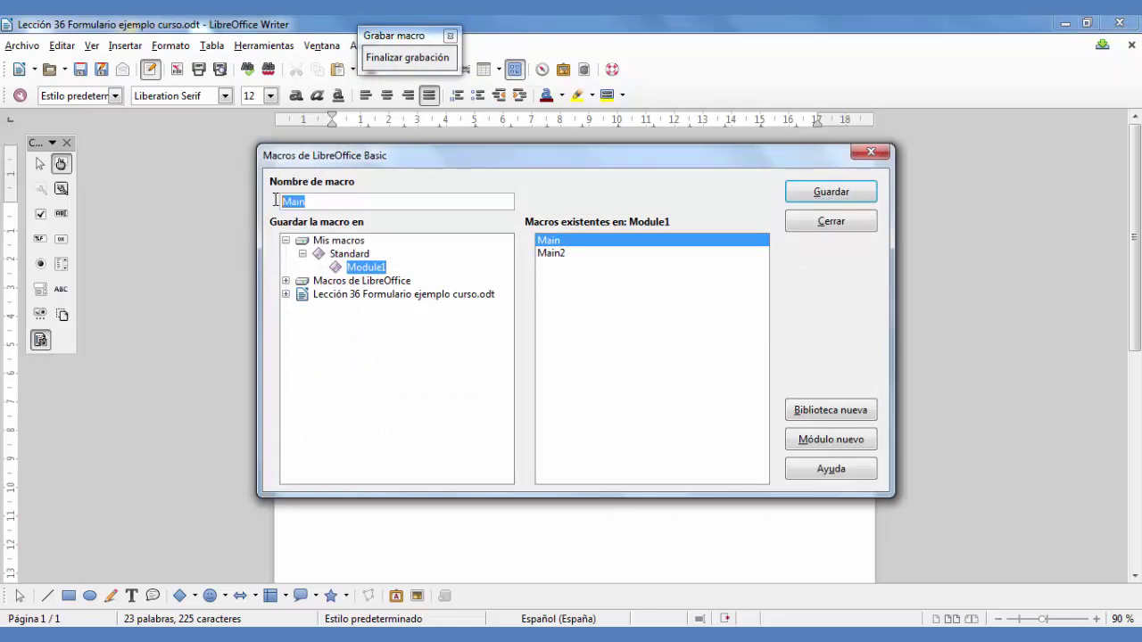
type("Exportar")
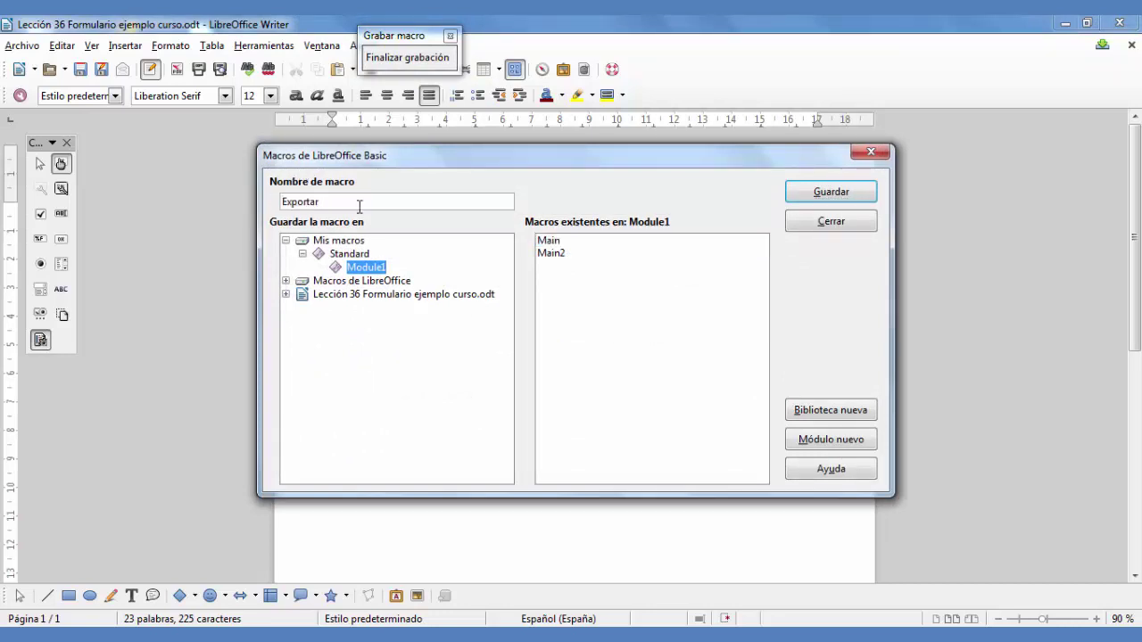
type("PDF")
left_click(812, 195)
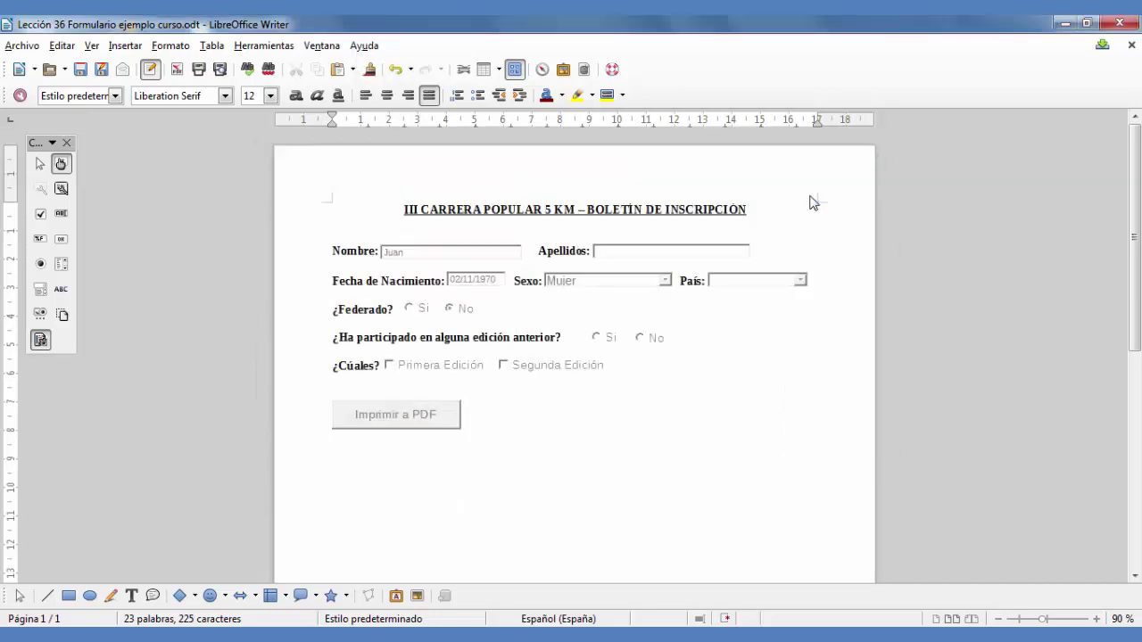
Switch to the Windows desktop and delete the exported Lección 36 Formulario ejemplo curso PDF.
right_click(474, 635)
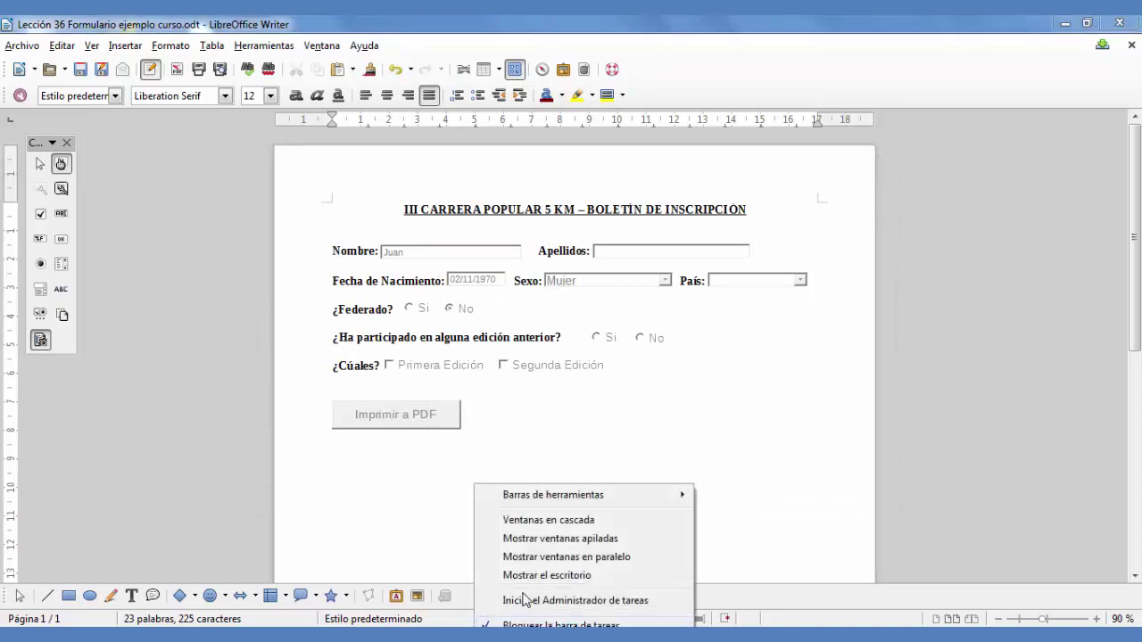
left_click(505, 580)
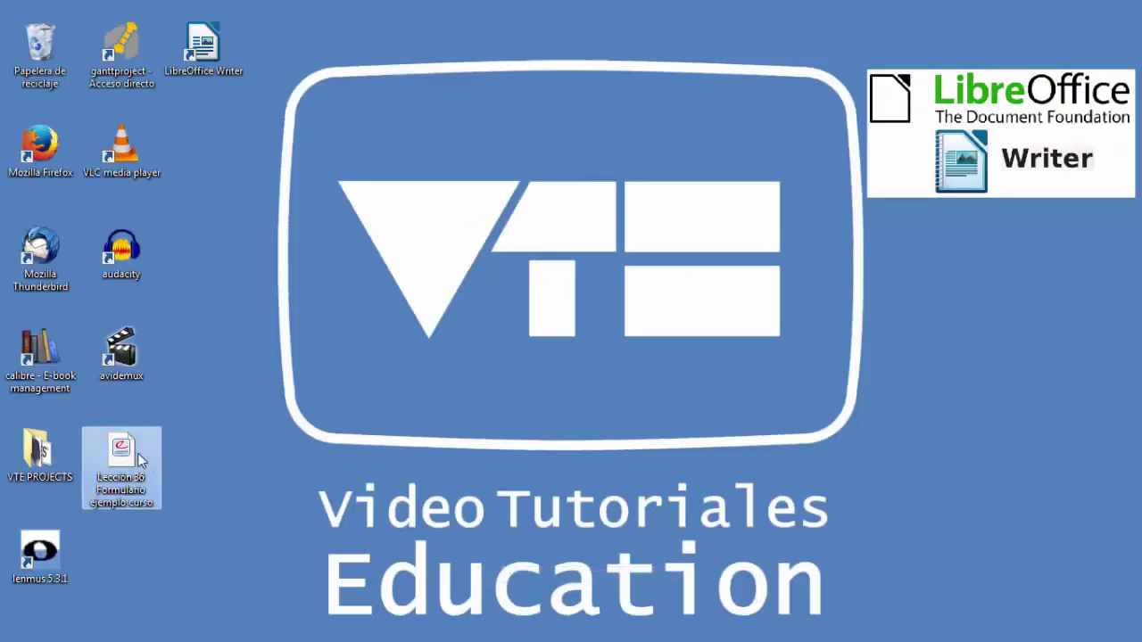
key("Delete")
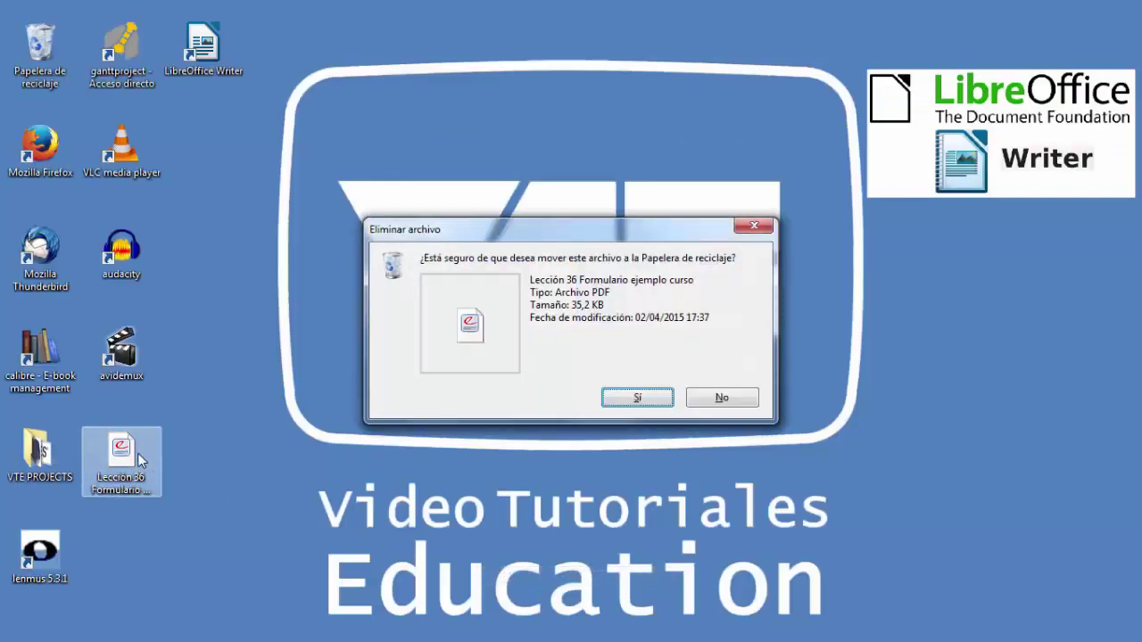
left_click(612, 404)
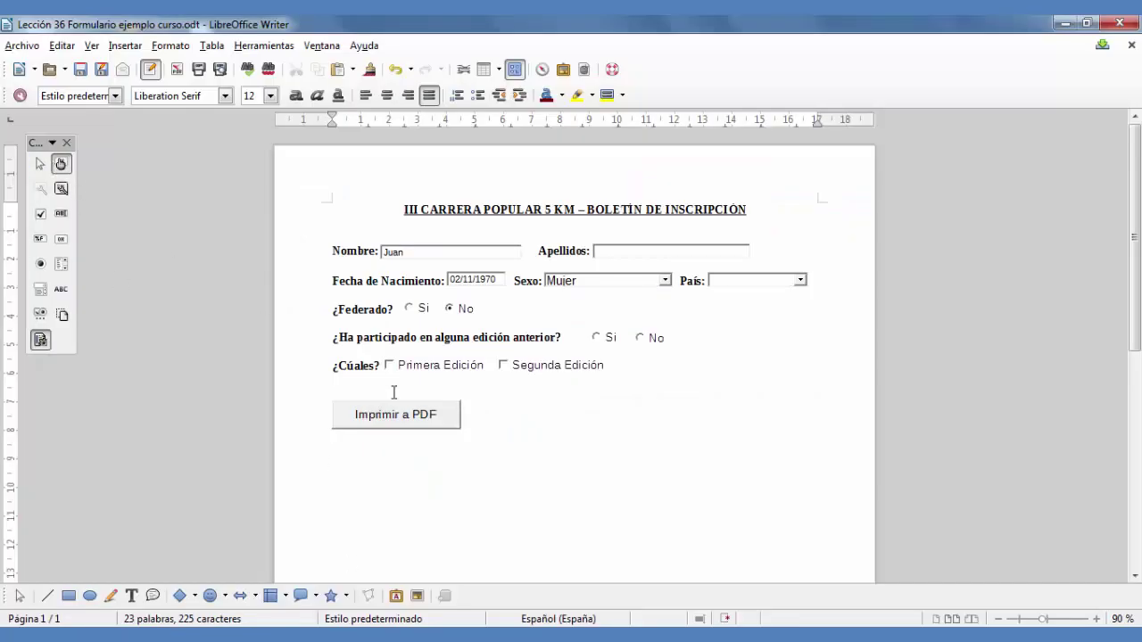
Assign the ExportarPDF macro from Module1 of the Standard library to the Aprobar acción event of the Imprimir a PDF button.
double_click(416, 418)
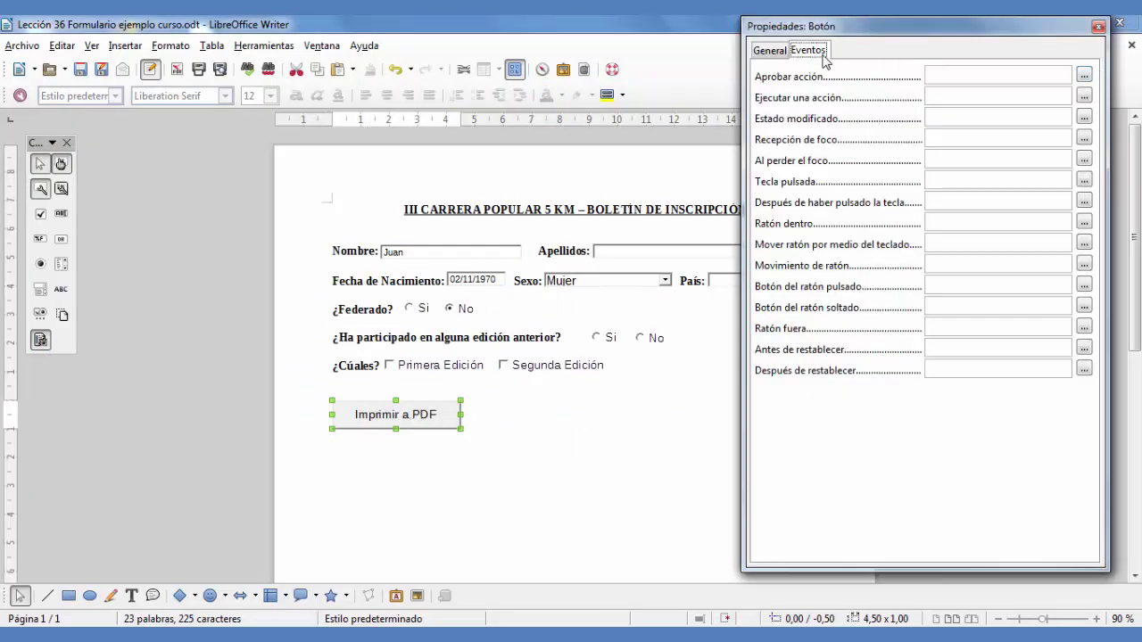
left_click(1084, 78)
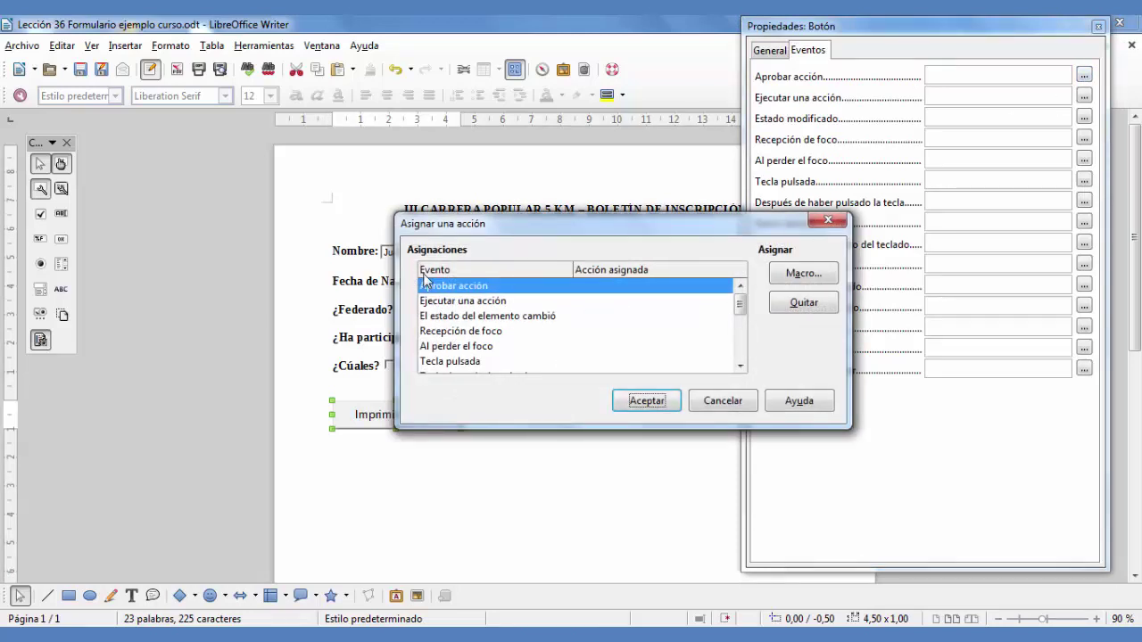
left_click(812, 276)
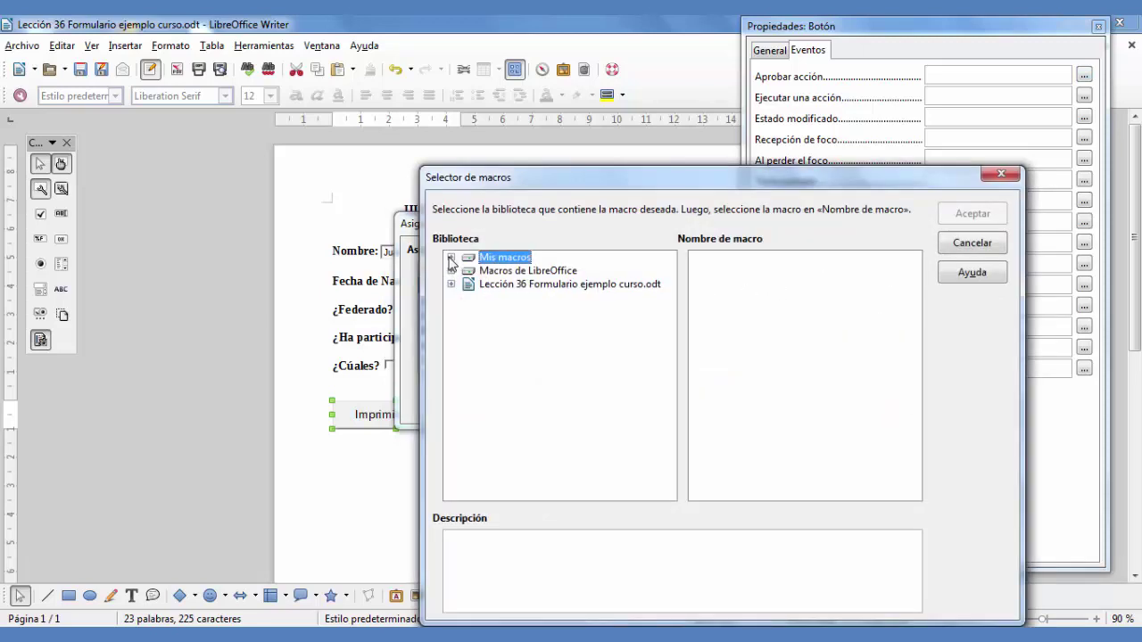
left_click(450, 257)
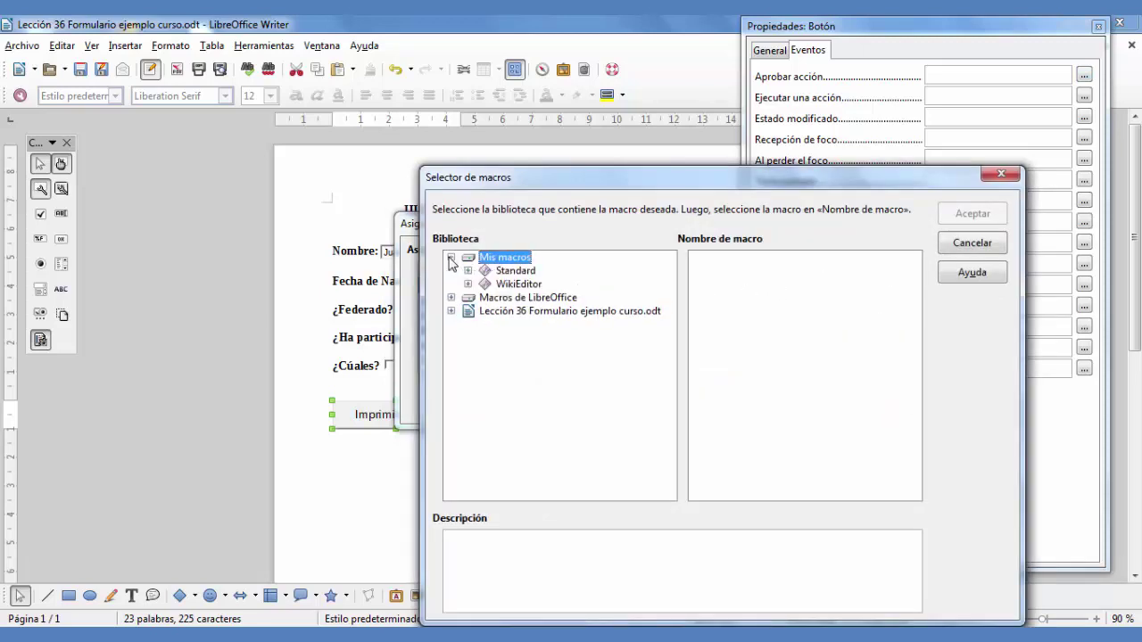
left_click(467, 272)
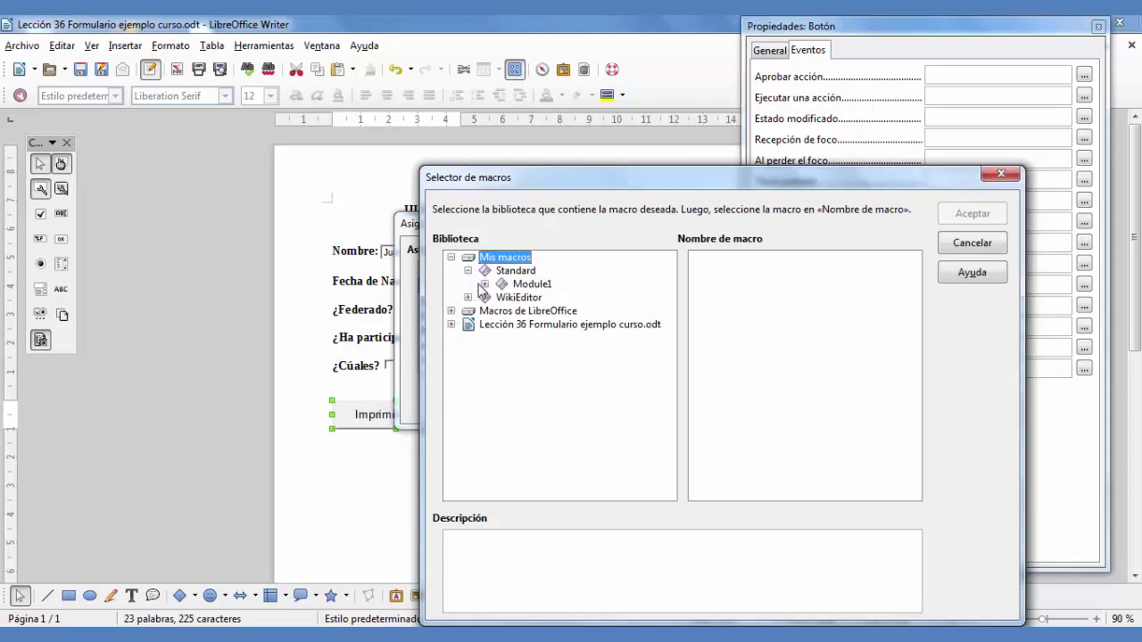
left_click(532, 285)
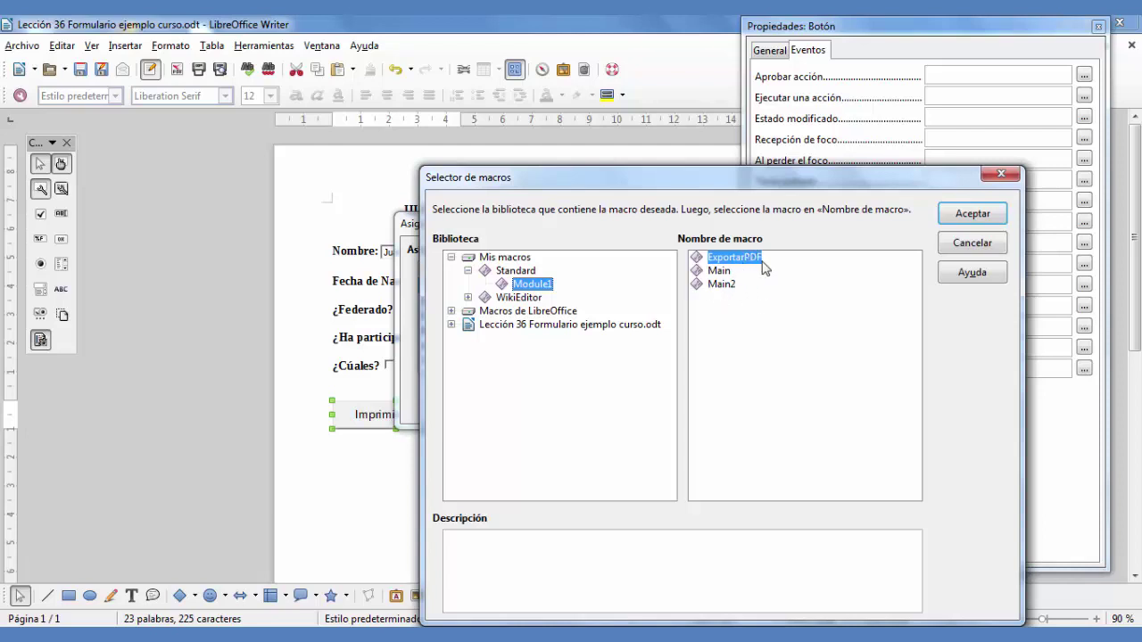
left_click(972, 214)
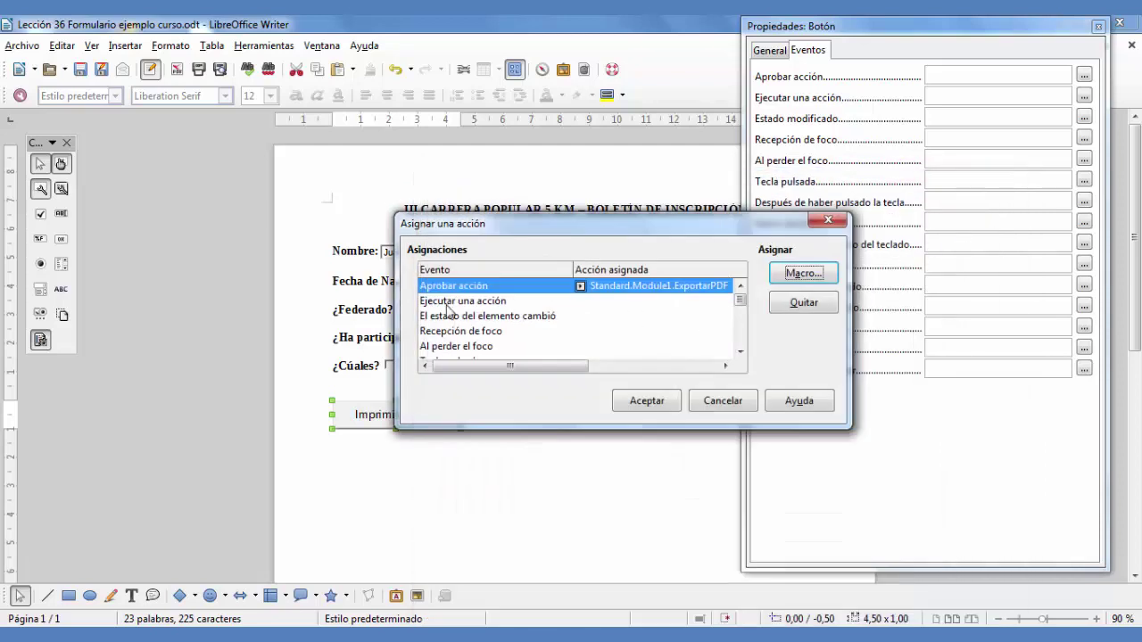
left_click(658, 403)
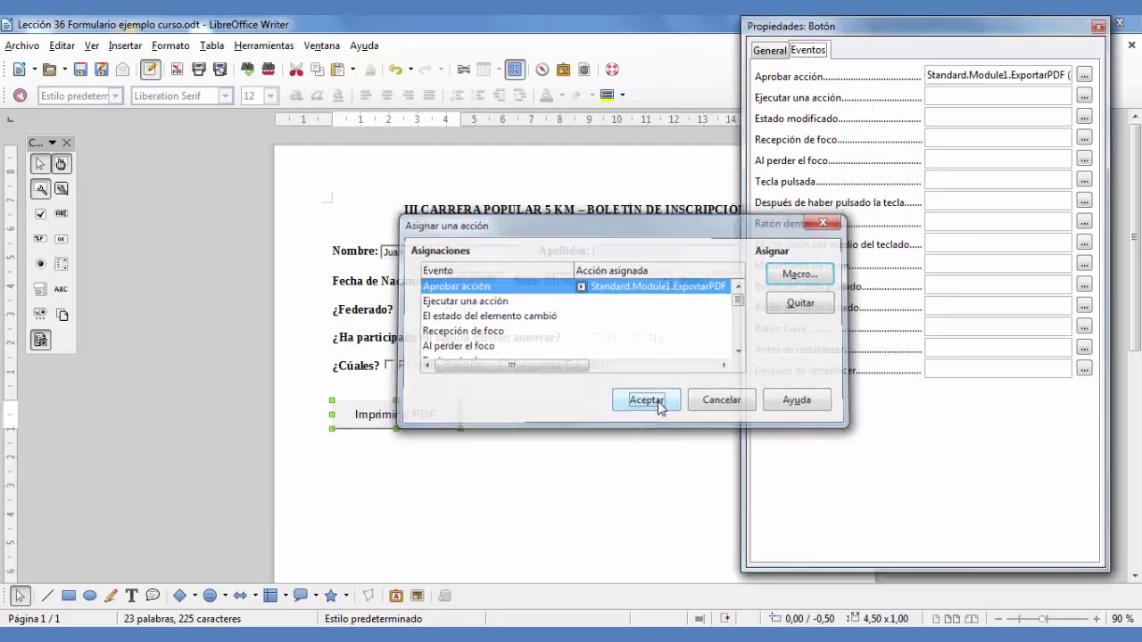
left_click(1098, 26)
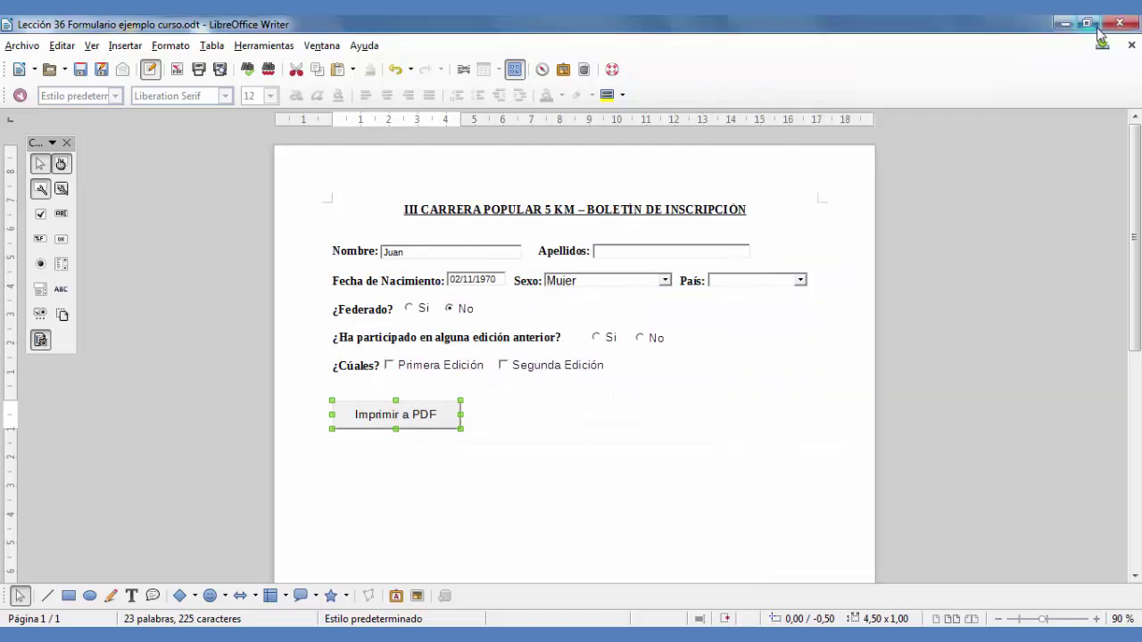
Deselect the button, turn off design mode and save the form document.
left_click(530, 454)
left_click(60, 164)
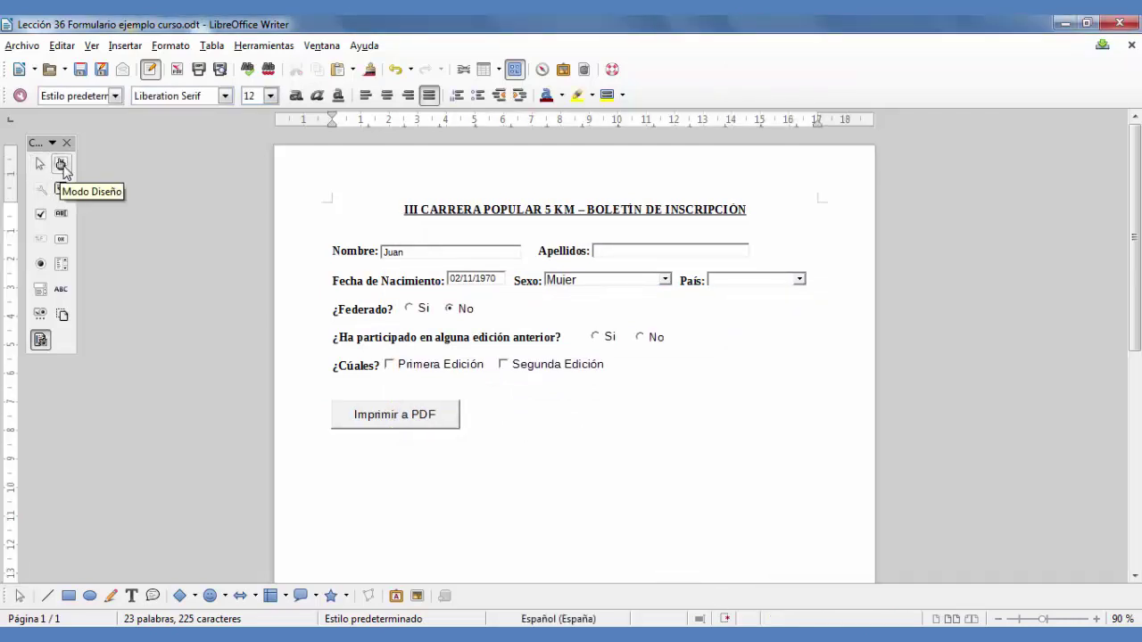
left_click(81, 71)
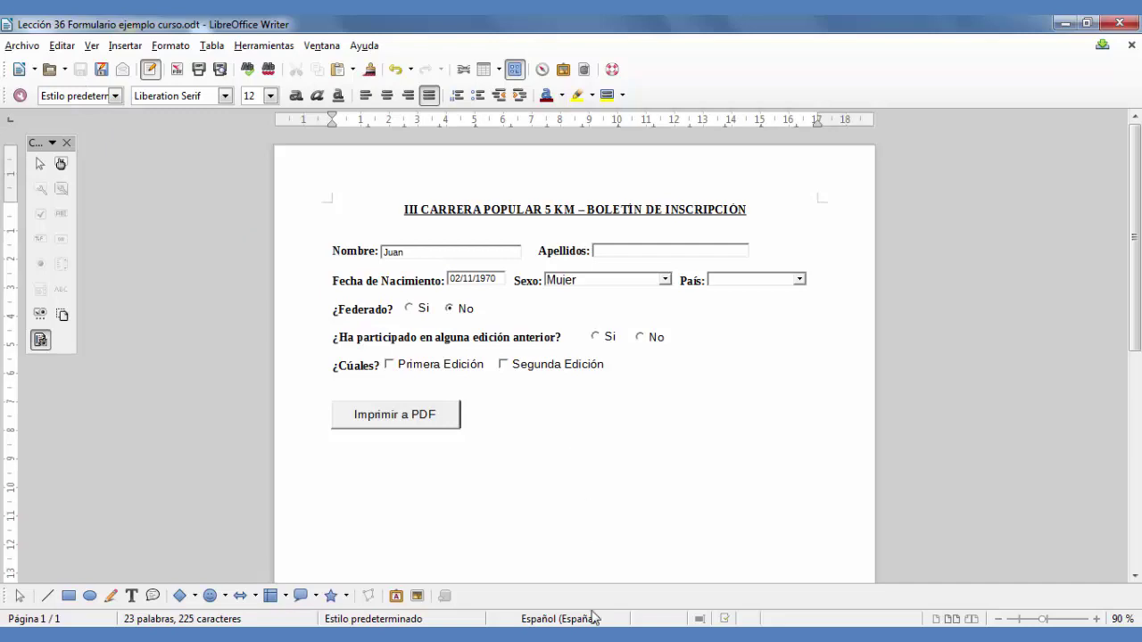
Check the Windows desktop and run the macro with the form's Imprimir a PDF button.
right_click(623, 635)
left_click(672, 575)
left_click(422, 428)
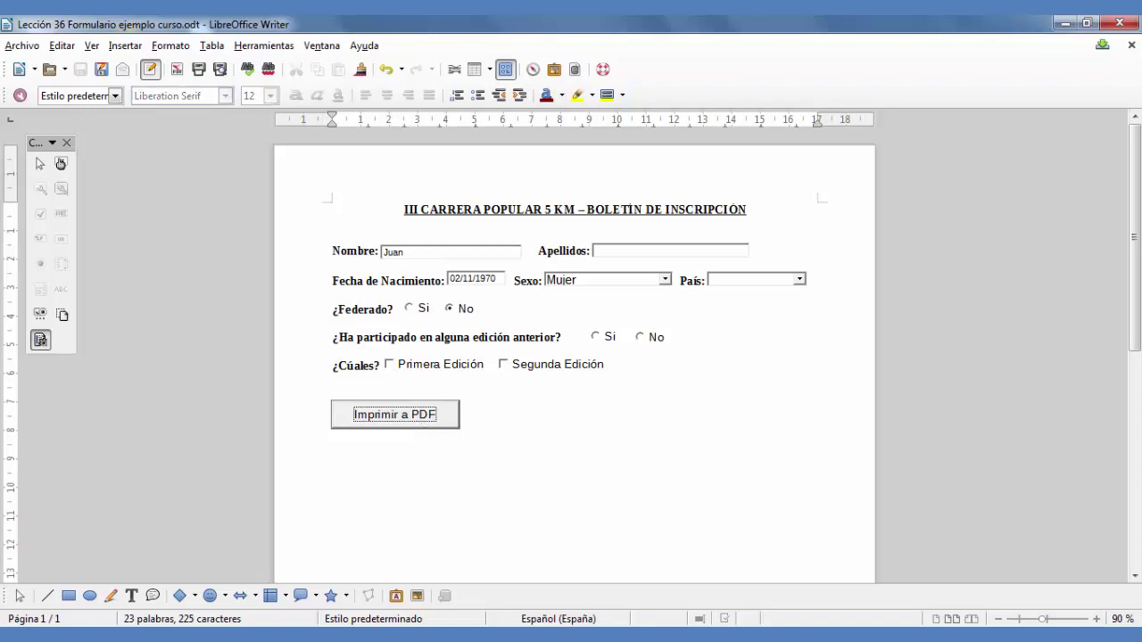
Switch to the Windows desktop and open the exported Lección 36 Formulario ejemplo curso PDF in Evince to examine the form.
right_click(533, 634)
left_click(577, 579)
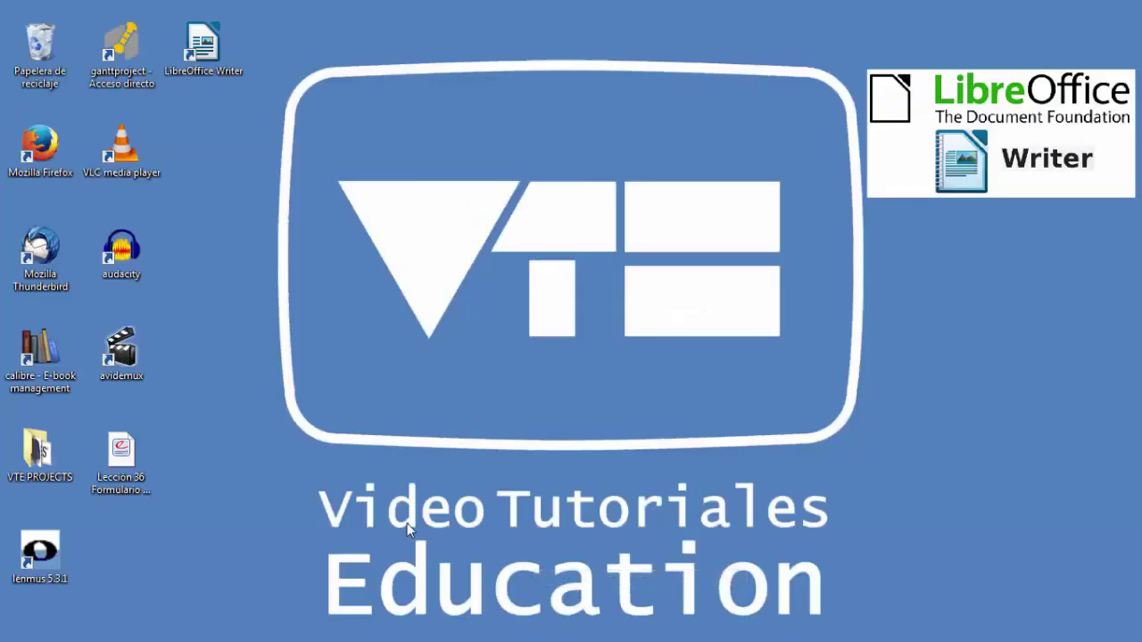
left_click(121, 458)
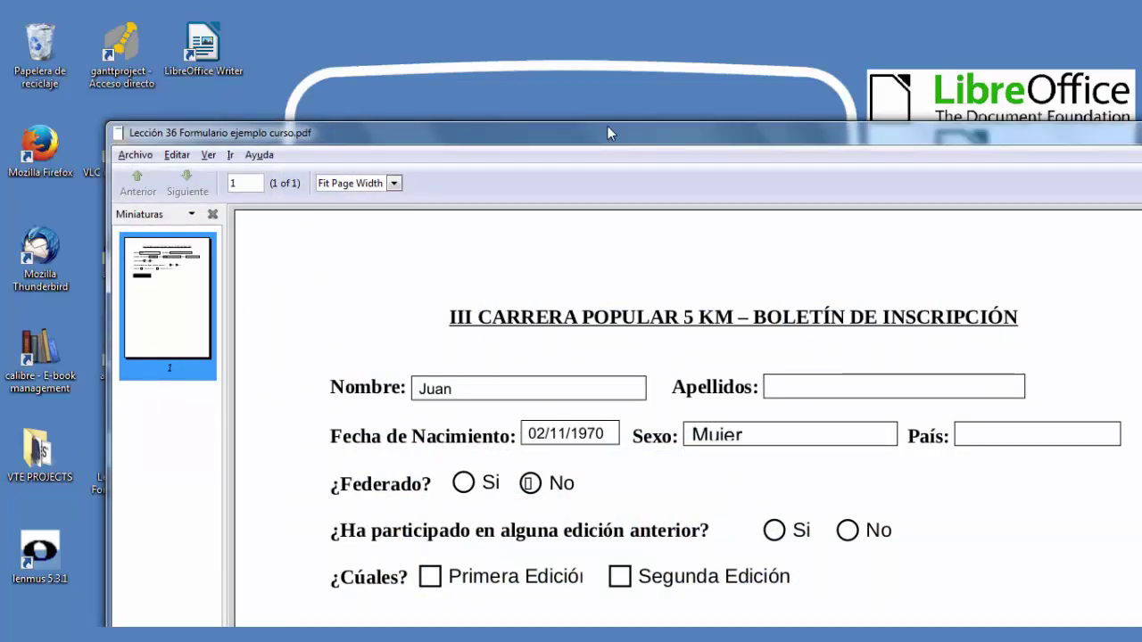
double_click(608, 128)
left_click(1086, 55)
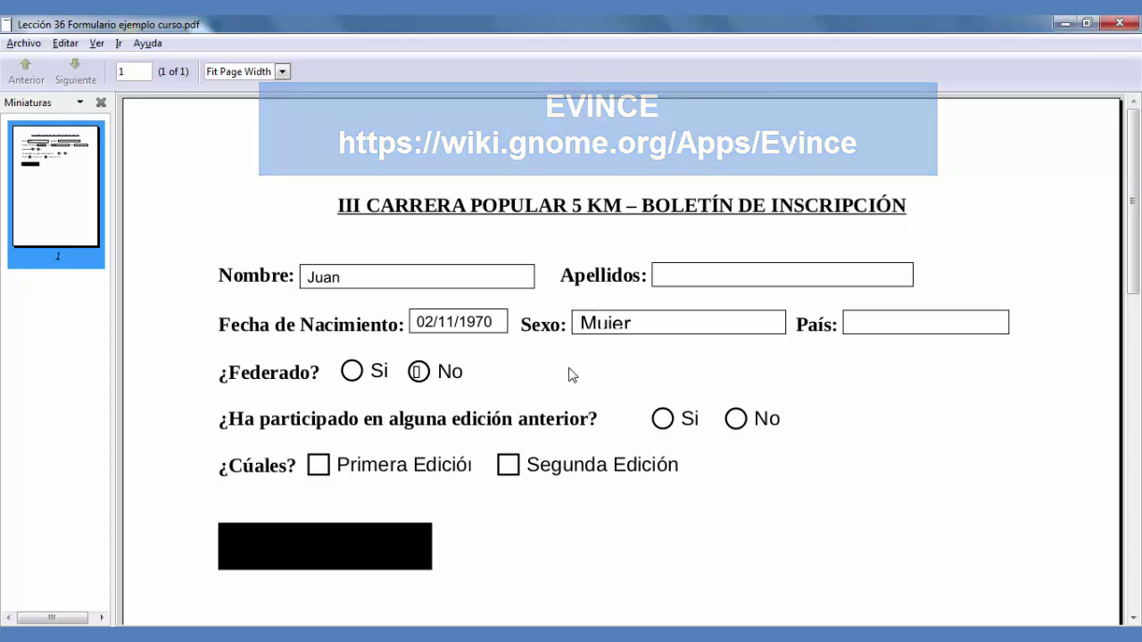
left_click(1089, 24)
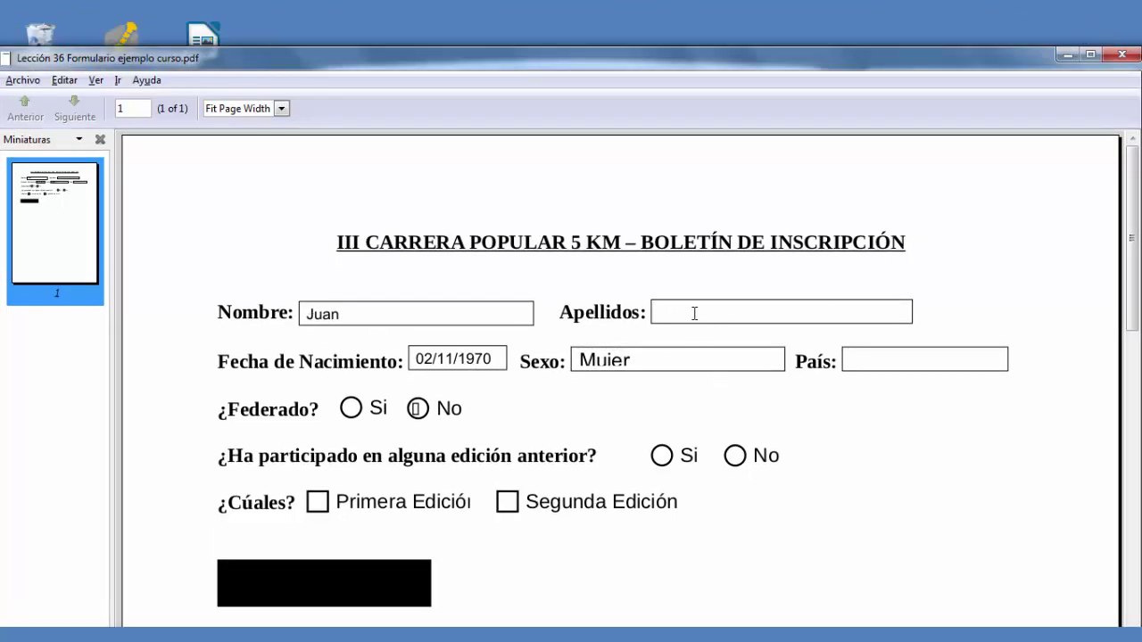
Enter the participant's surname in Apellidos and choose México as País in the PDF form.
type("Rodríguez")
key("Tab")
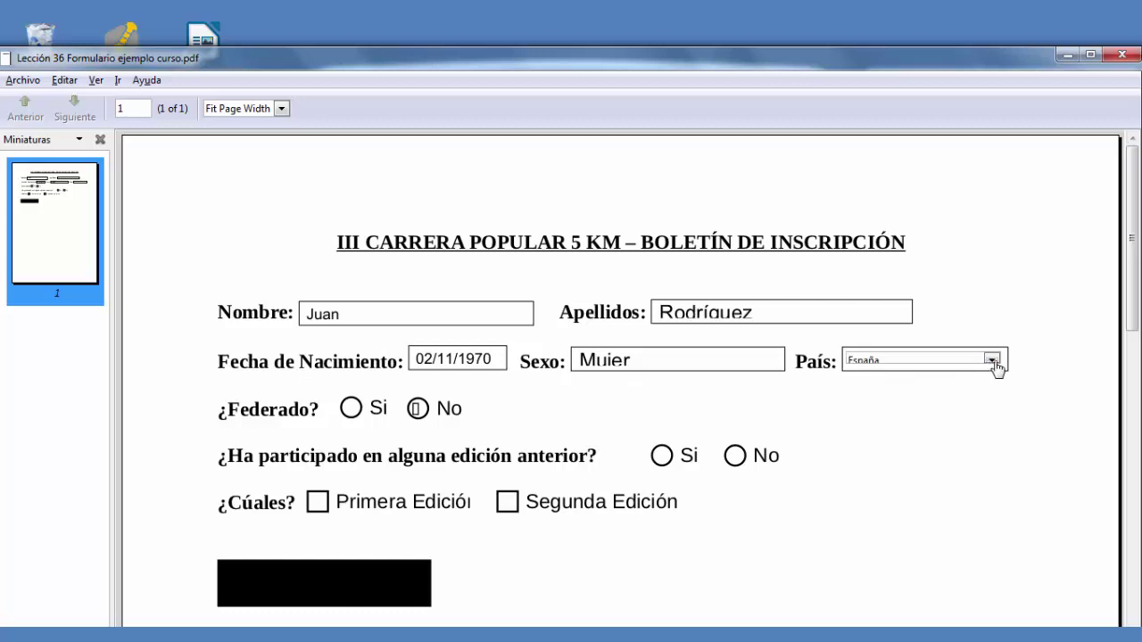
left_click(991, 360)
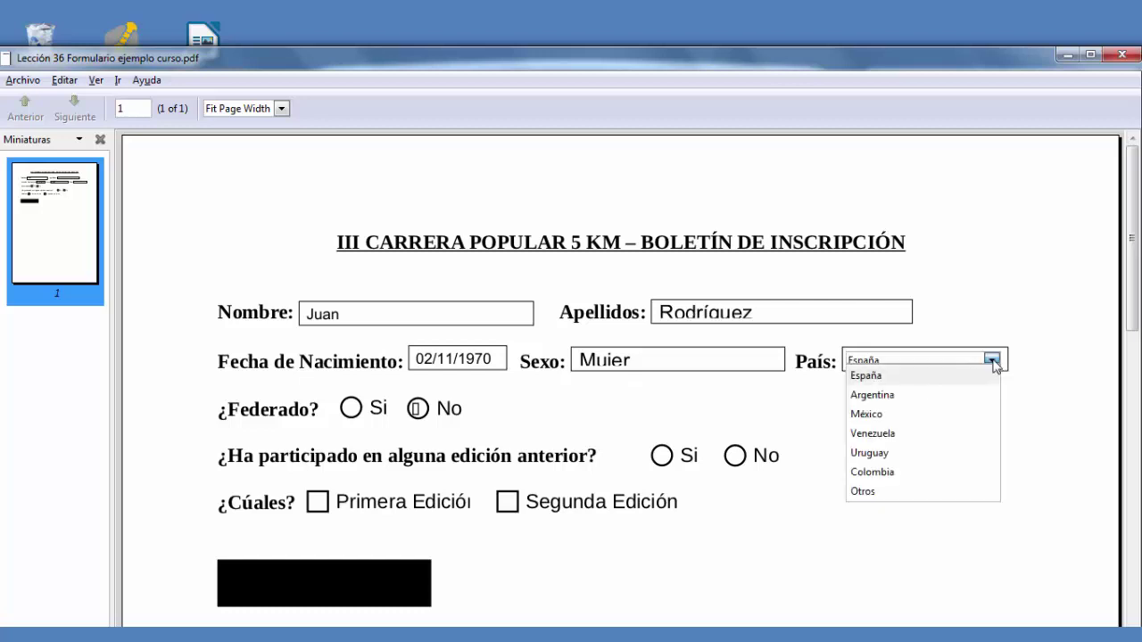
left_click(896, 396)
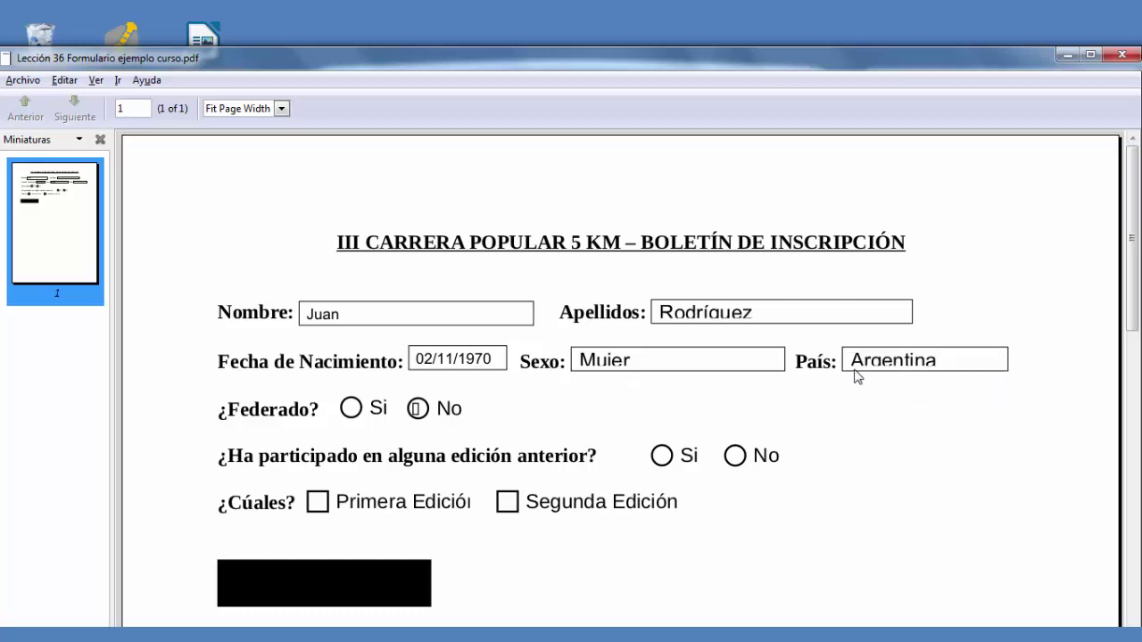
left_click(991, 359)
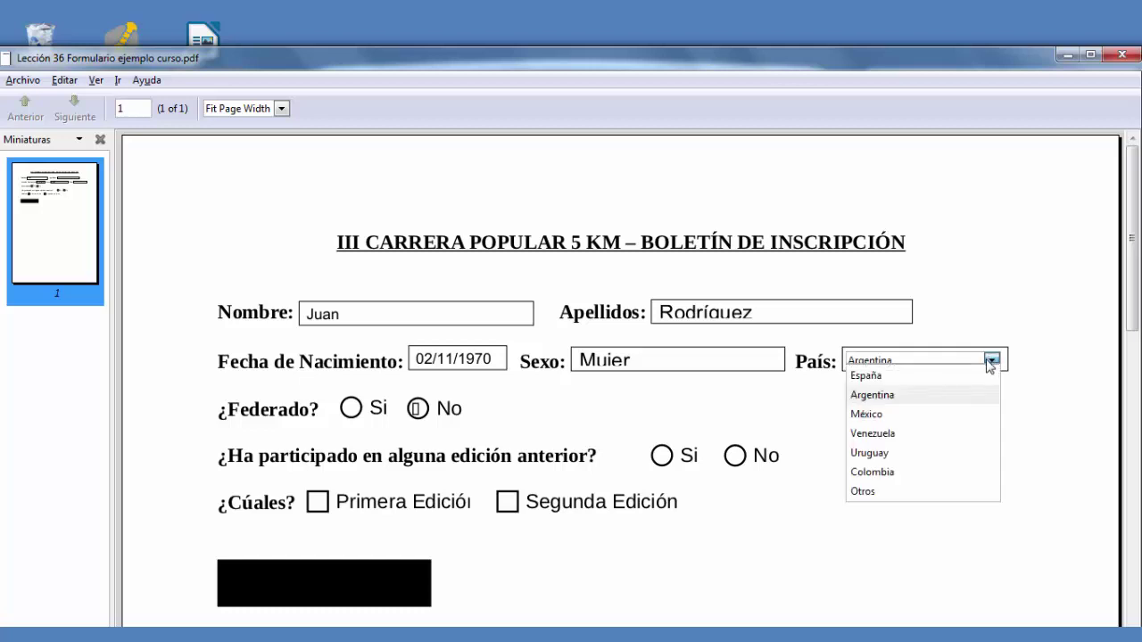
left_click(871, 420)
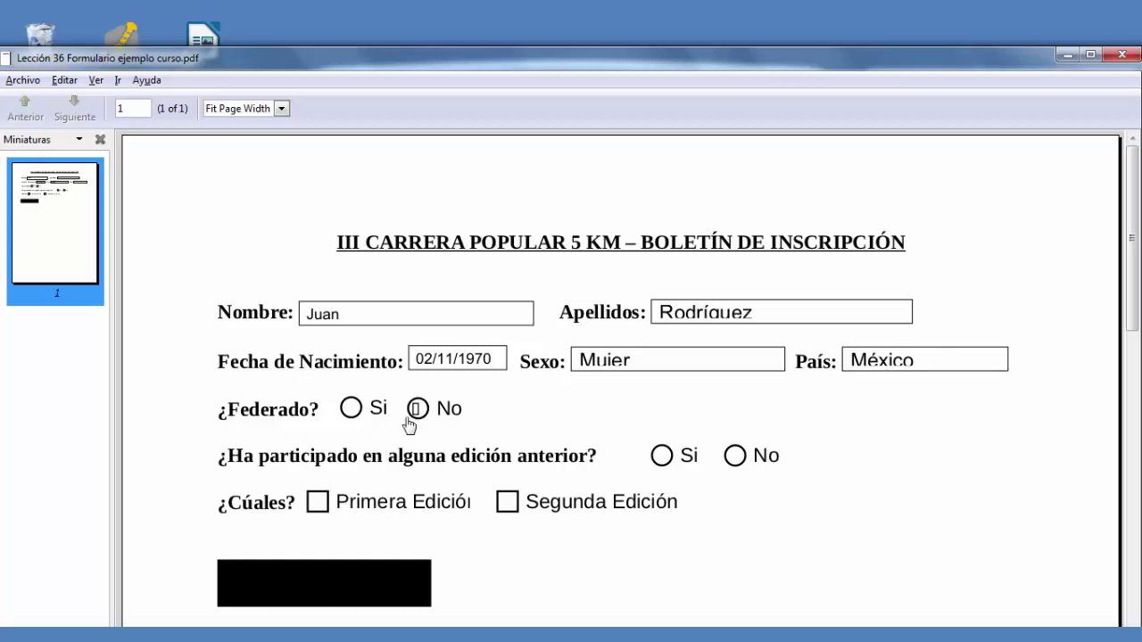
Answer Si to ¿Federado? and No to the previous participation question, and tick both Primera Edición and Segunda Edición.
left_click(349, 414)
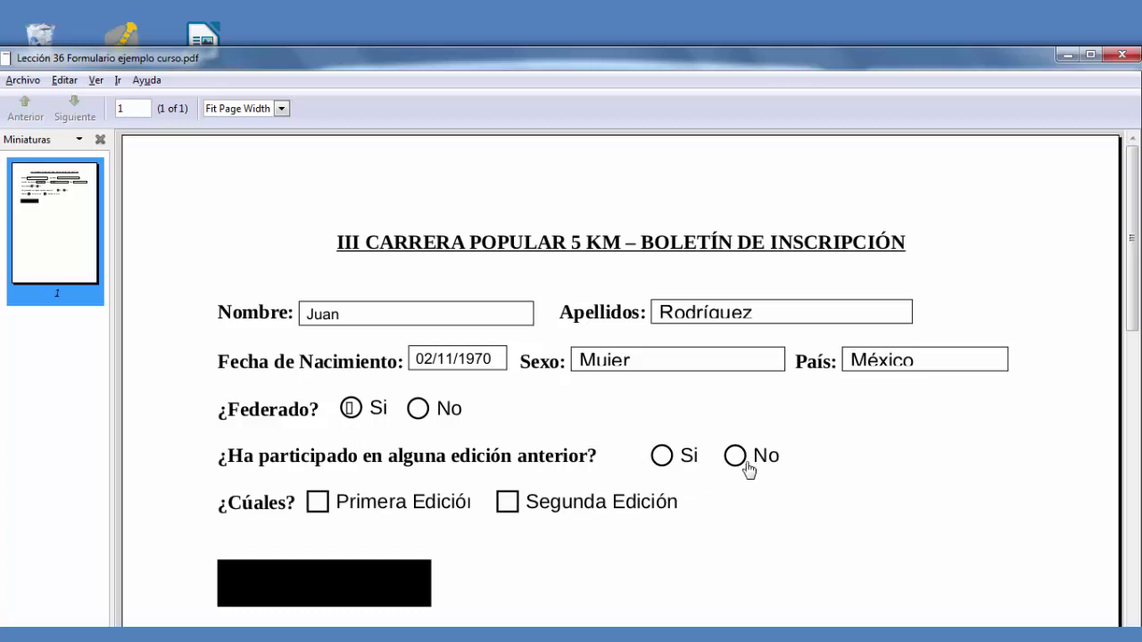
left_click(662, 456)
left_click(315, 508)
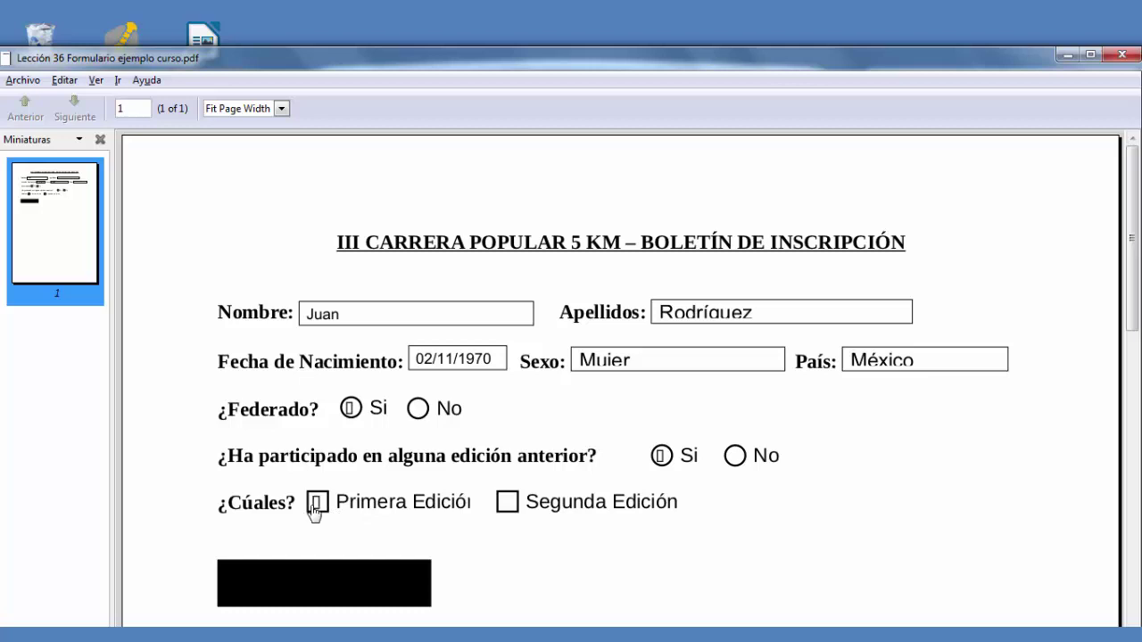
left_click(506, 505)
left_click(737, 459)
scroll(728, 513, "down", 1)
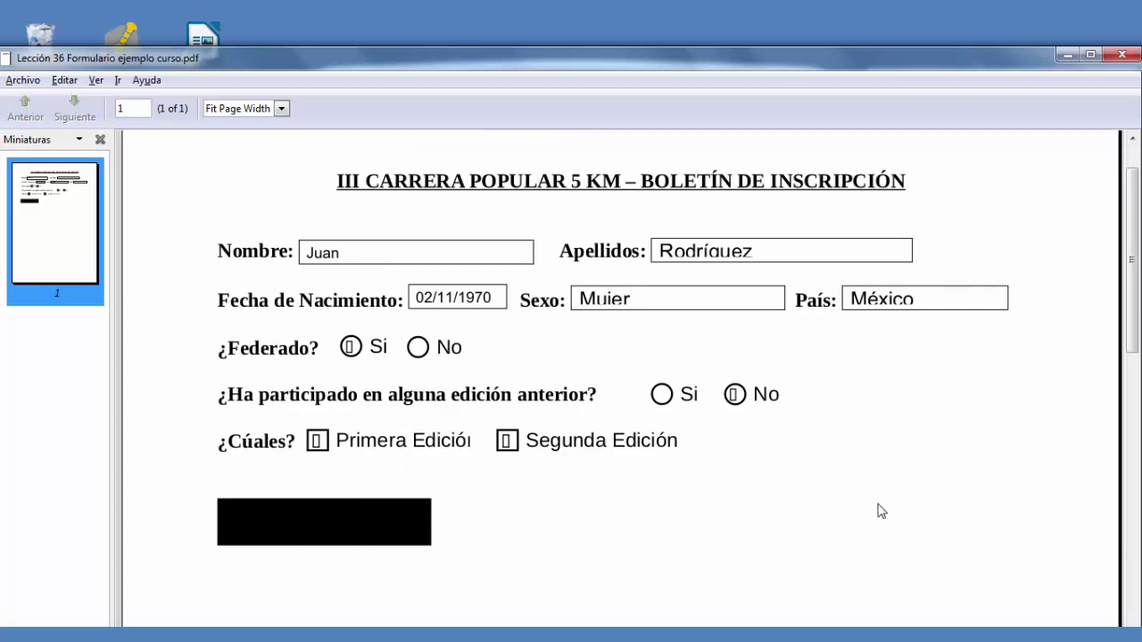
Save a copy of the filled-in PDF to Desktop, adding completo before curso in the file name.
left_click(25, 81)
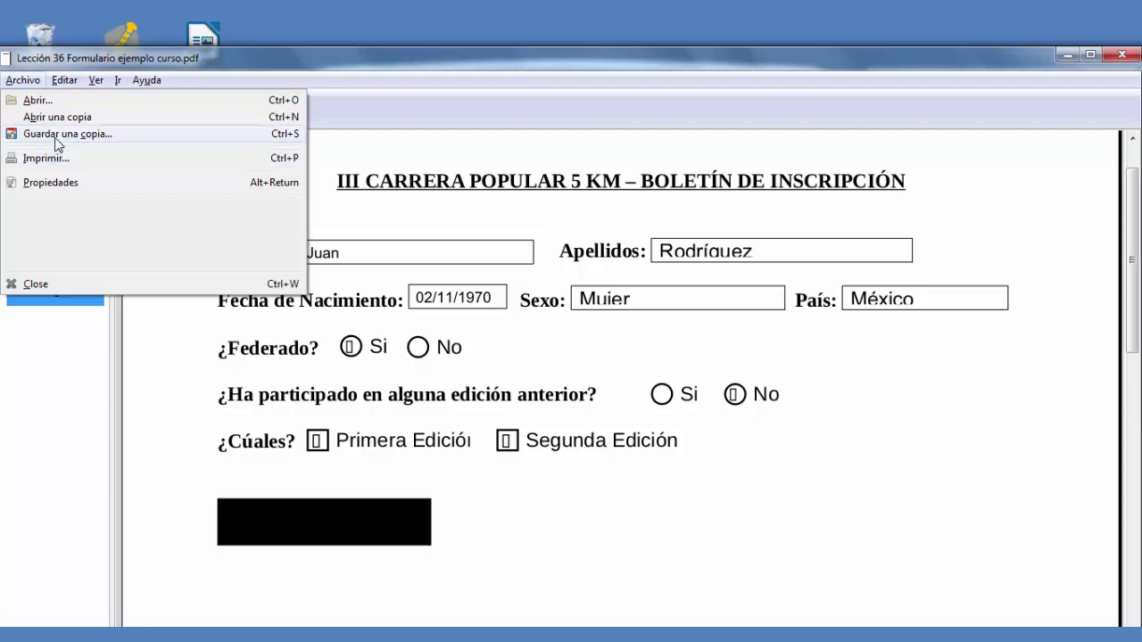
left_click(53, 133)
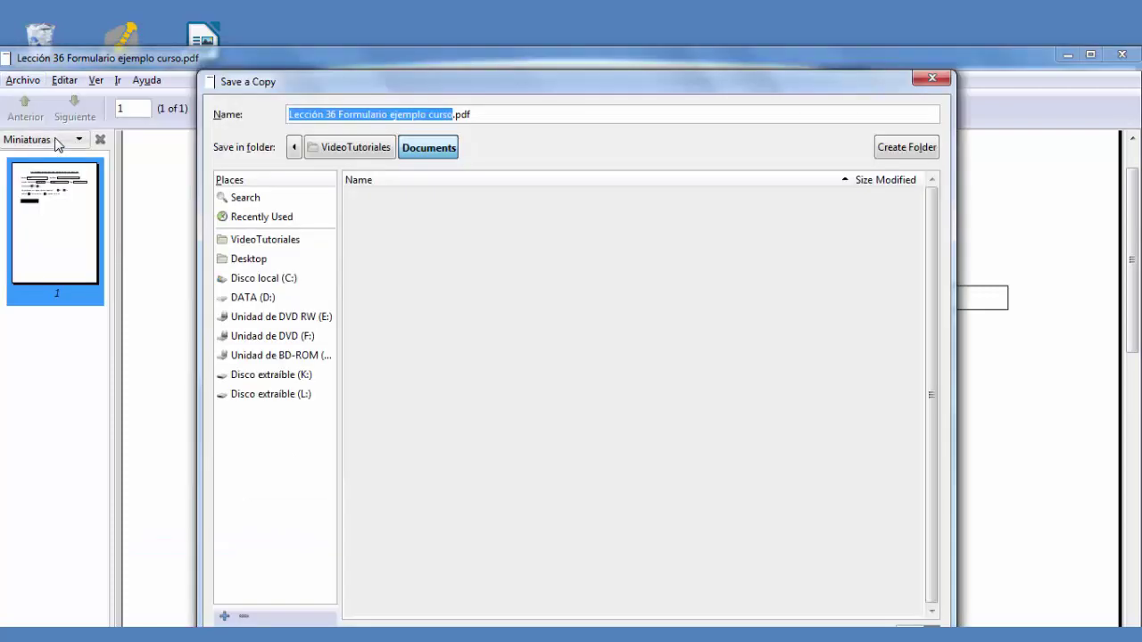
left_click(348, 115)
key("ctrl+Right")
key("ctrl+Right")
type("complet")
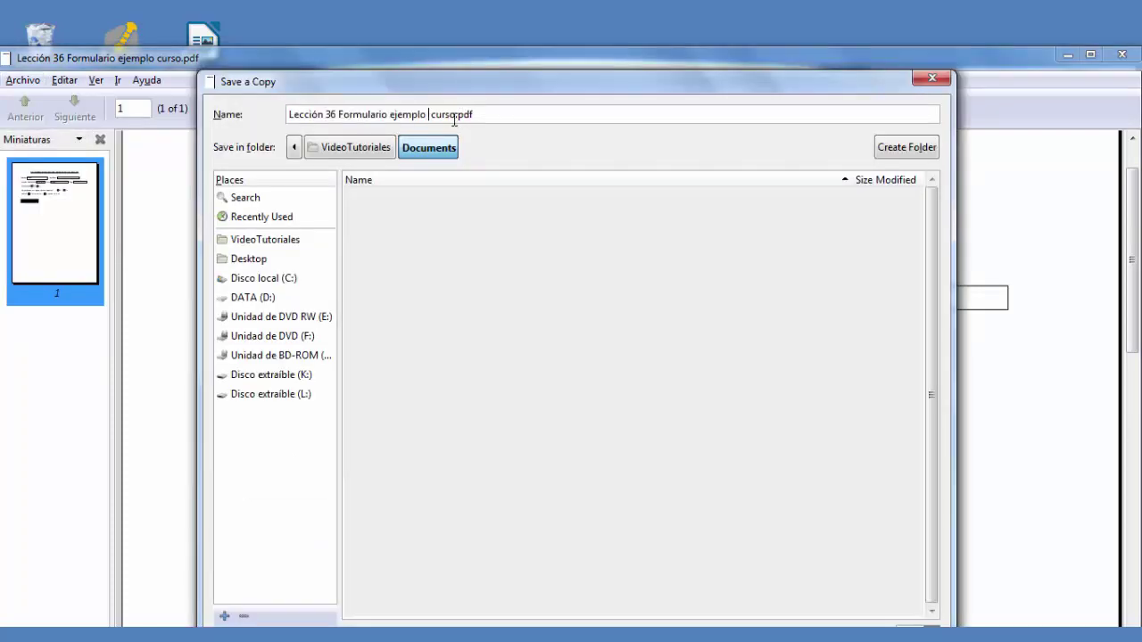
type("o")
left_click_drag(687, 85, 738, 63)
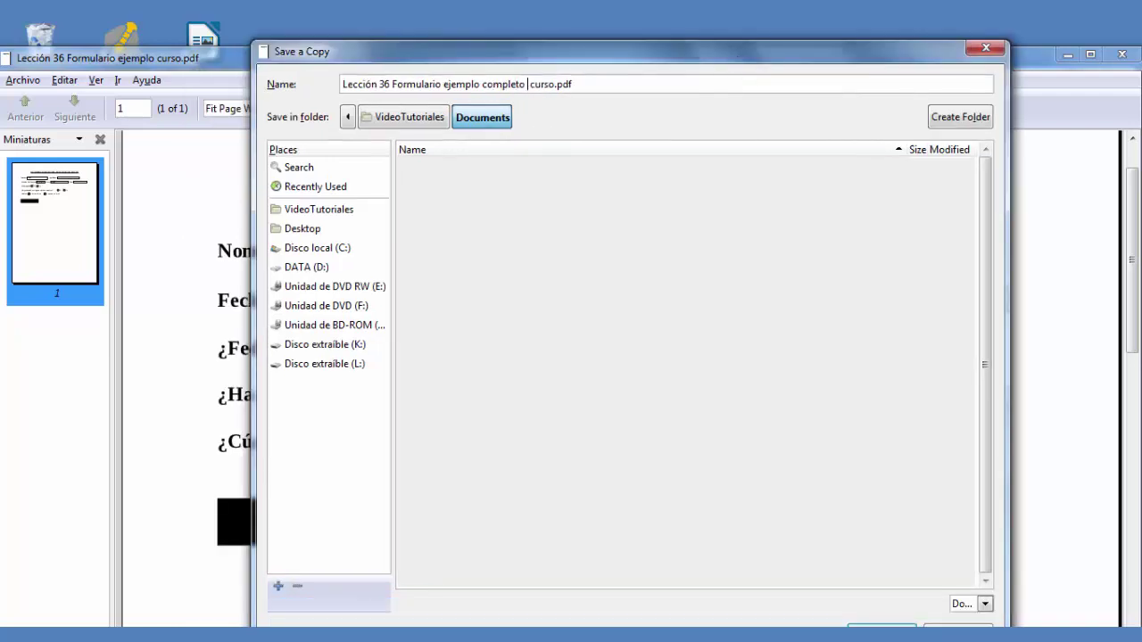
left_click(304, 228)
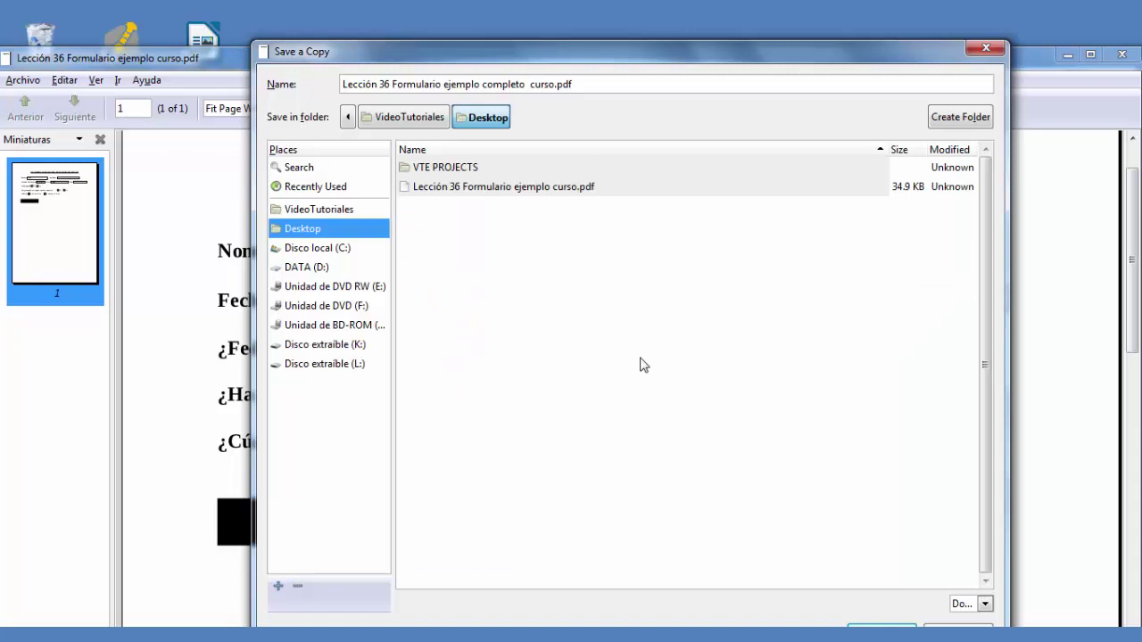
left_click(870, 627)
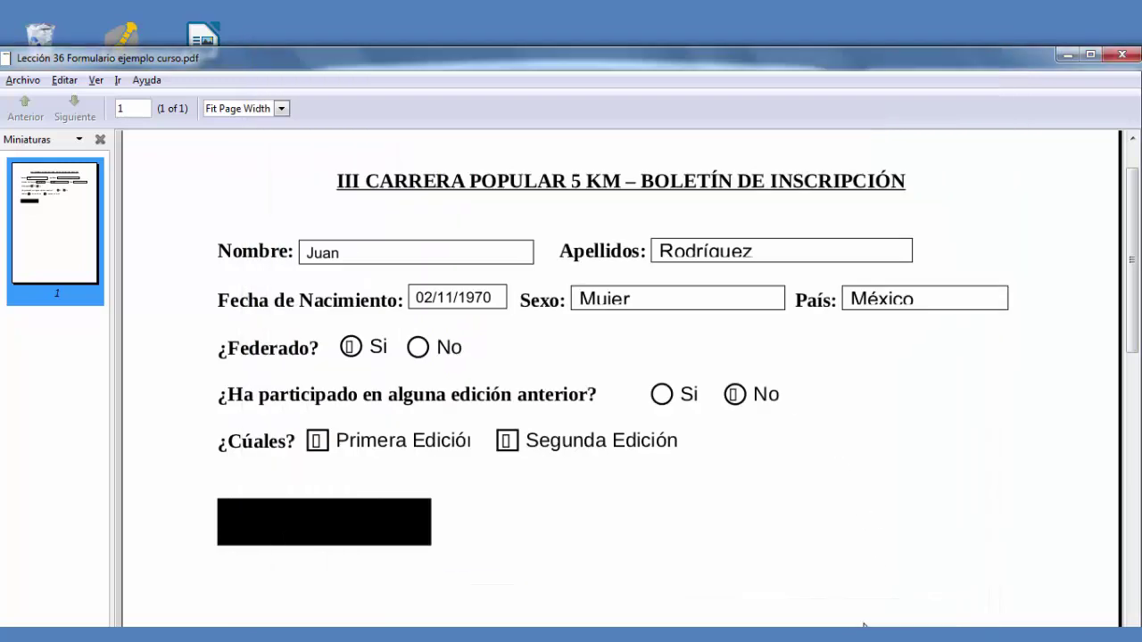
Close the original PDF, review the entered data in the saved Lección 36 Formulario ejemplo completo curso copy, and close it.
left_click(1117, 57)
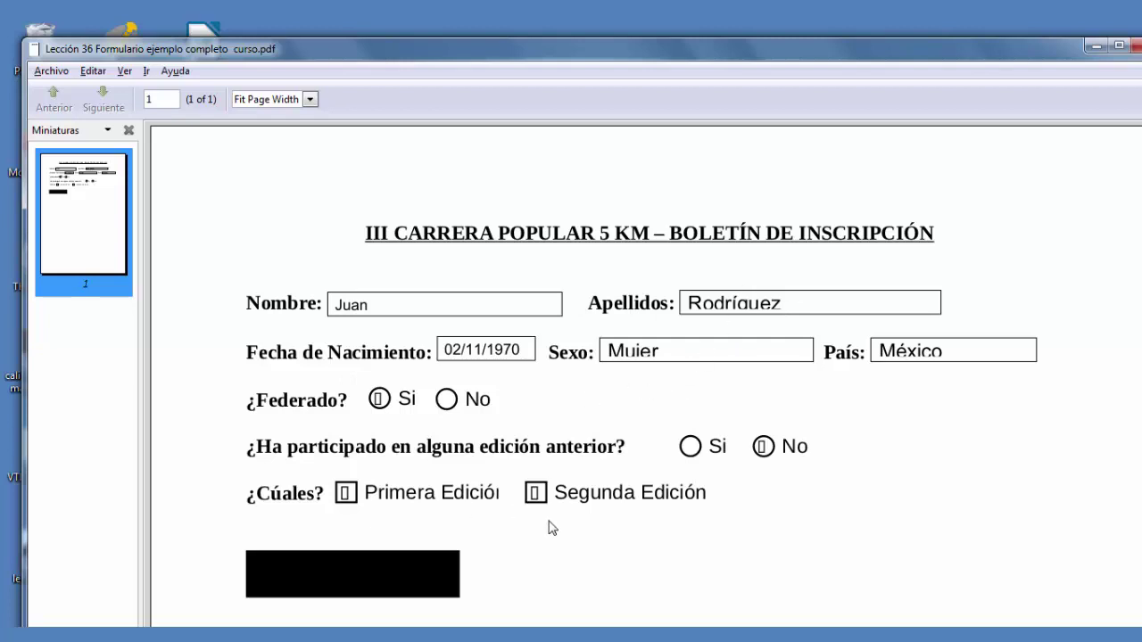
left_click(1133, 45)
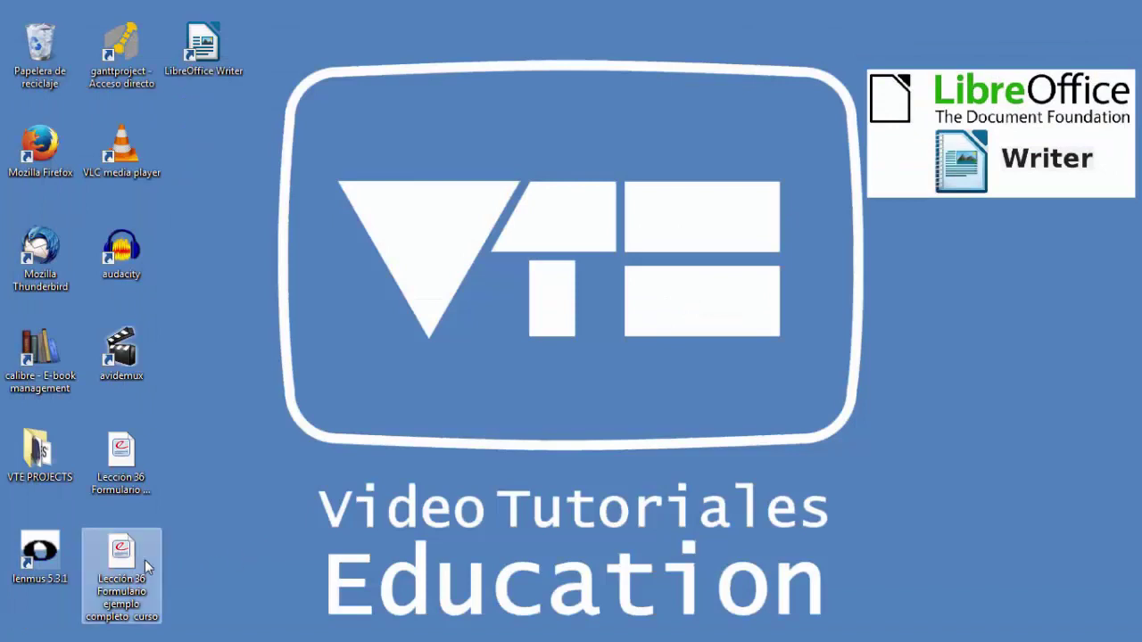
Switch back to the Writer form, enable design mode and set the Apellidos text box font size to 9.
left_click(286, 638)
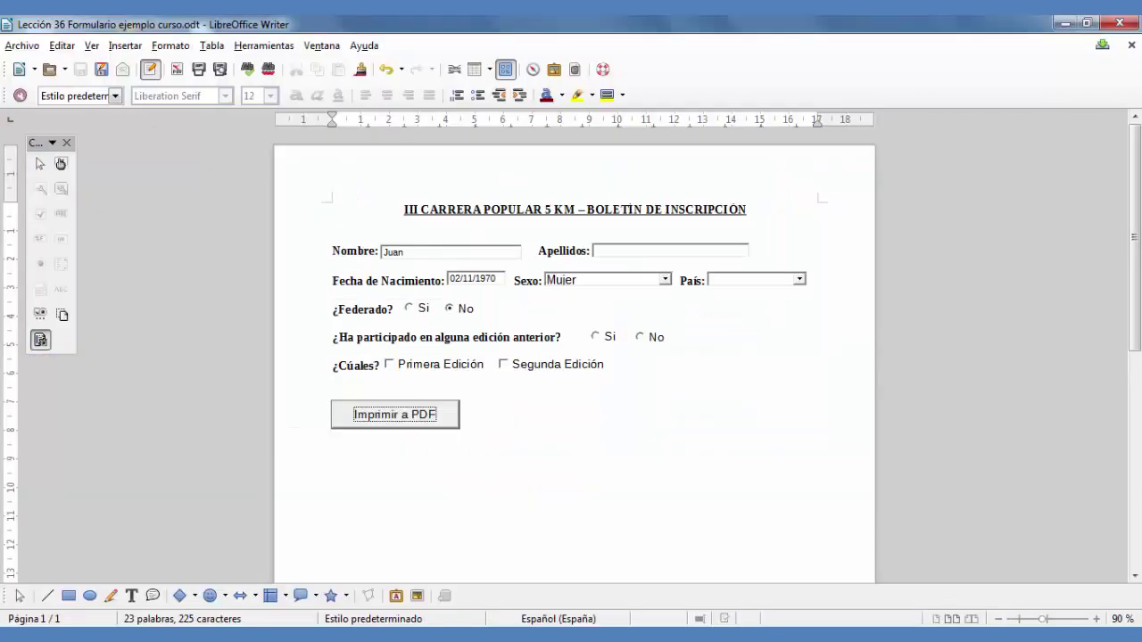
left_click(475, 459)
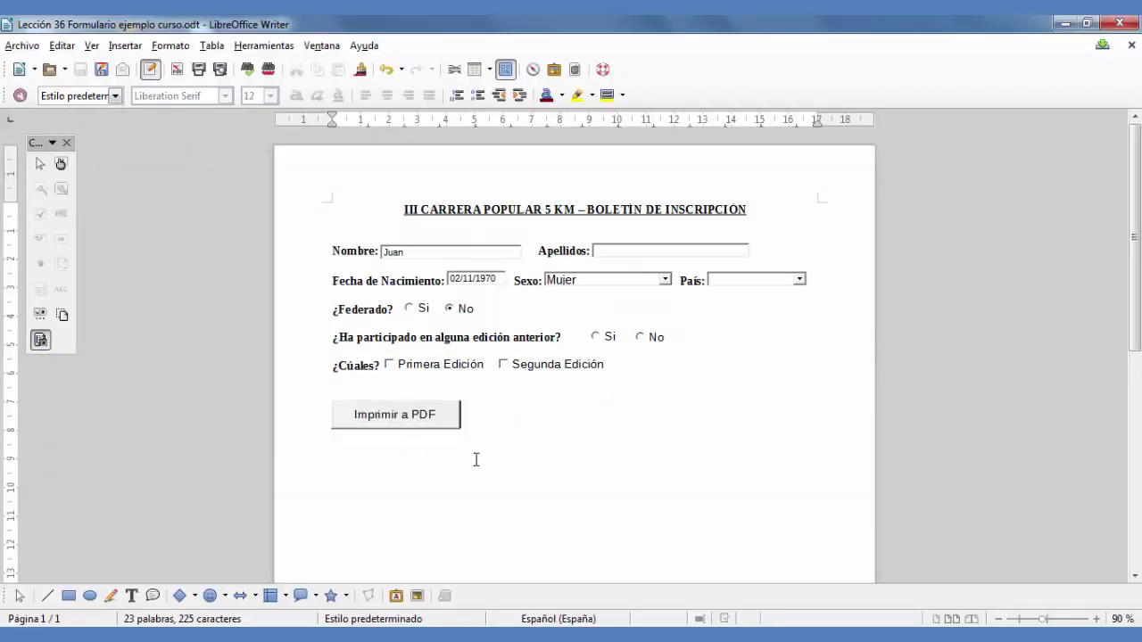
left_click(60, 163)
double_click(623, 255)
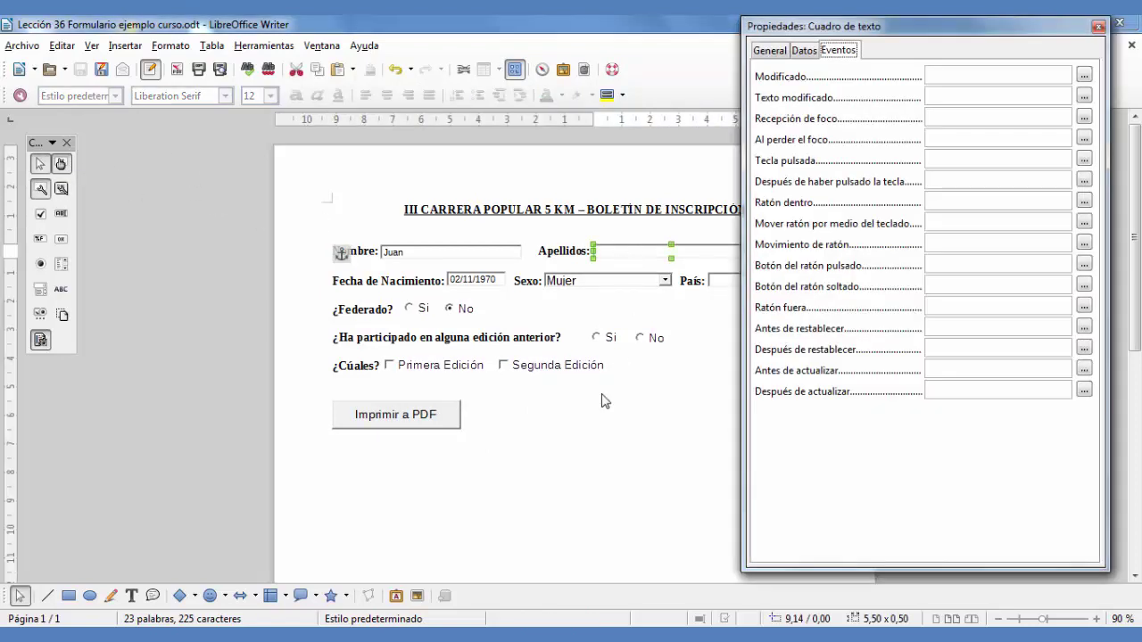
left_click(771, 51)
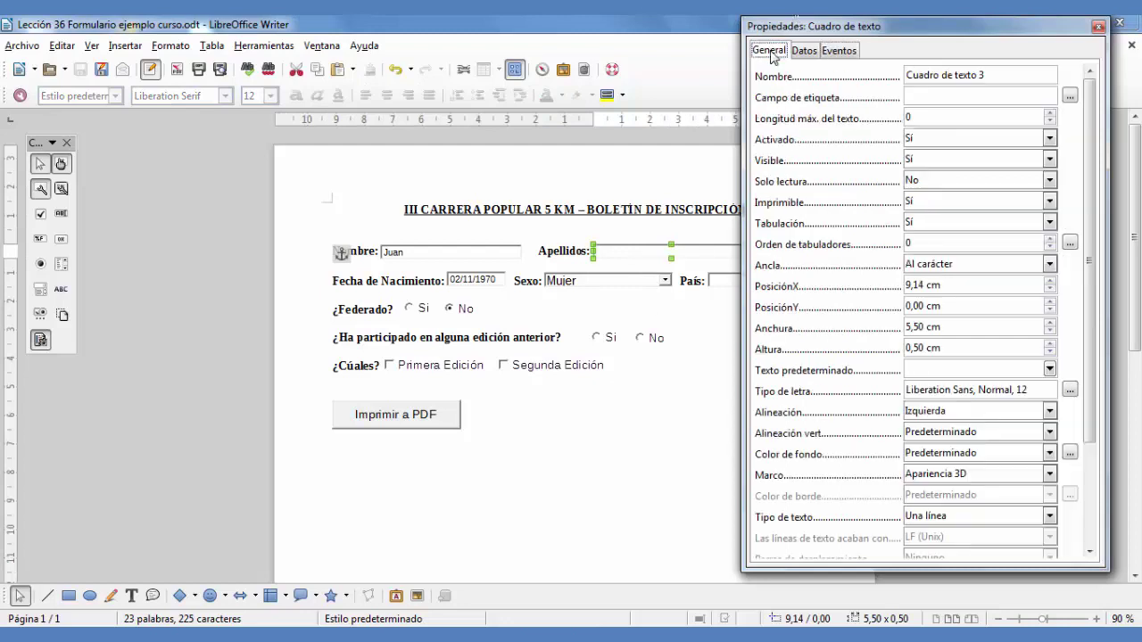
left_click(1069, 390)
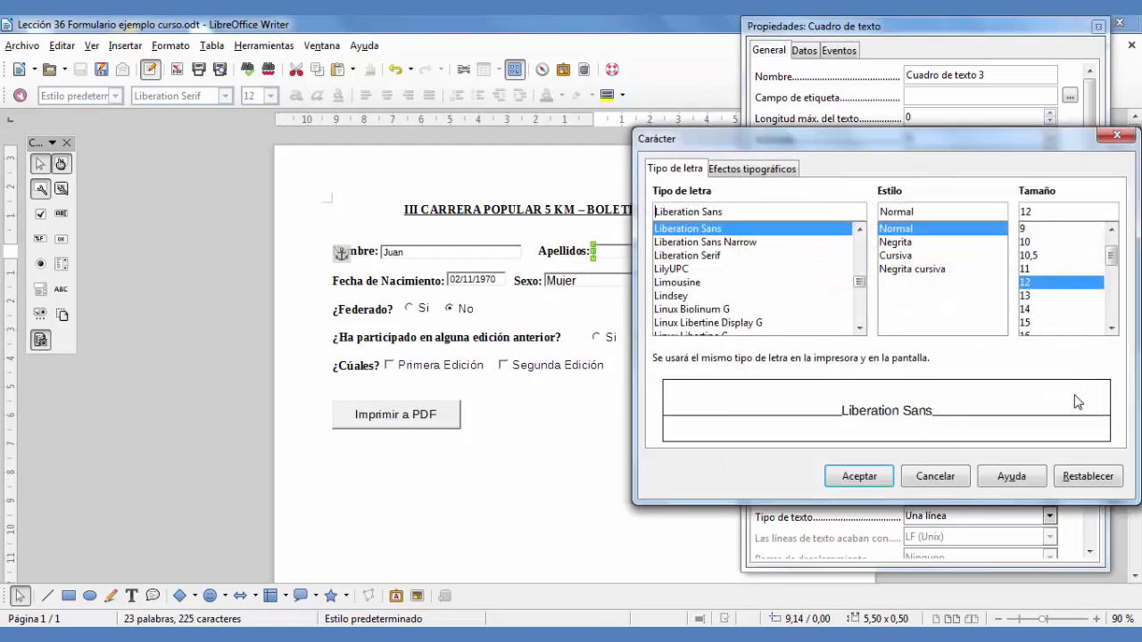
left_click(1030, 231)
left_click(859, 476)
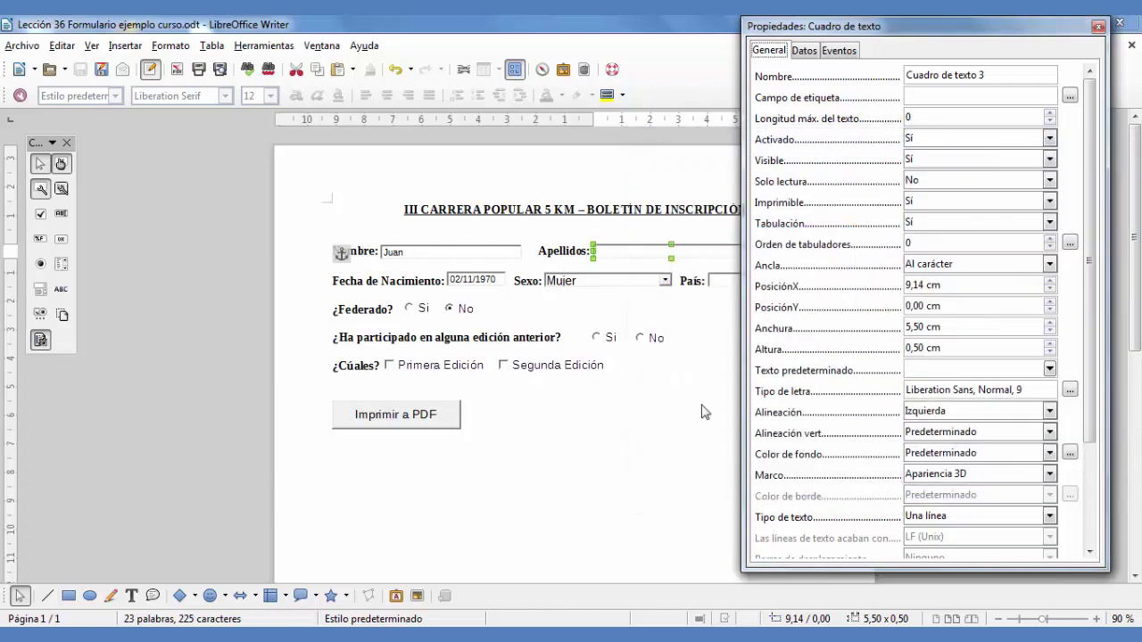
Set the font size of the Sexo and País list boxes to 9.
left_click(588, 280)
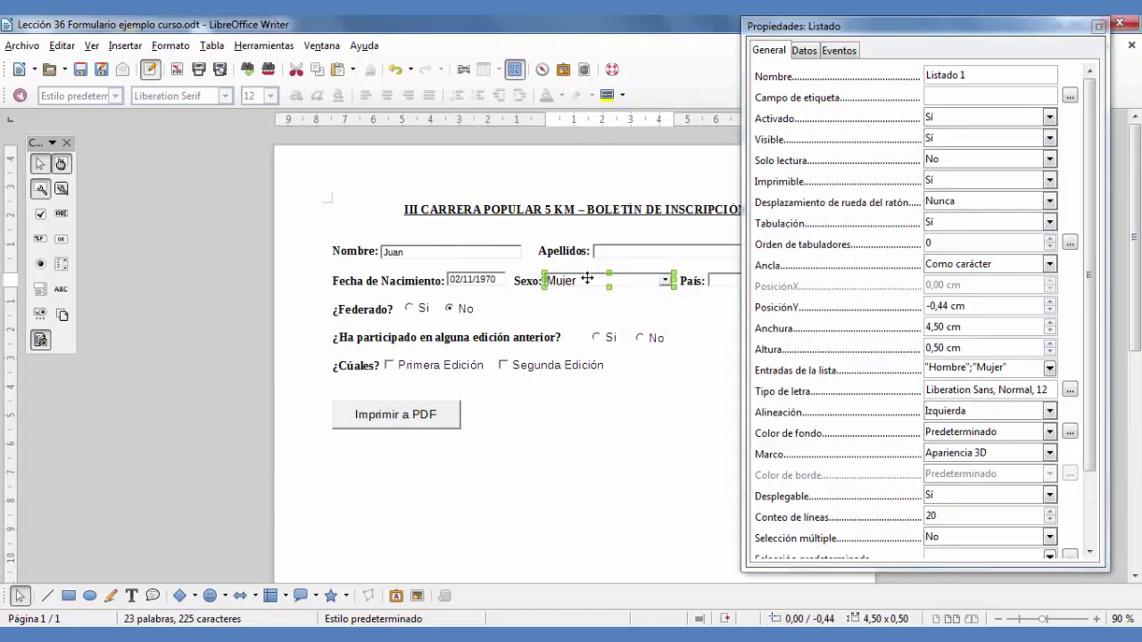
left_click(1070, 391)
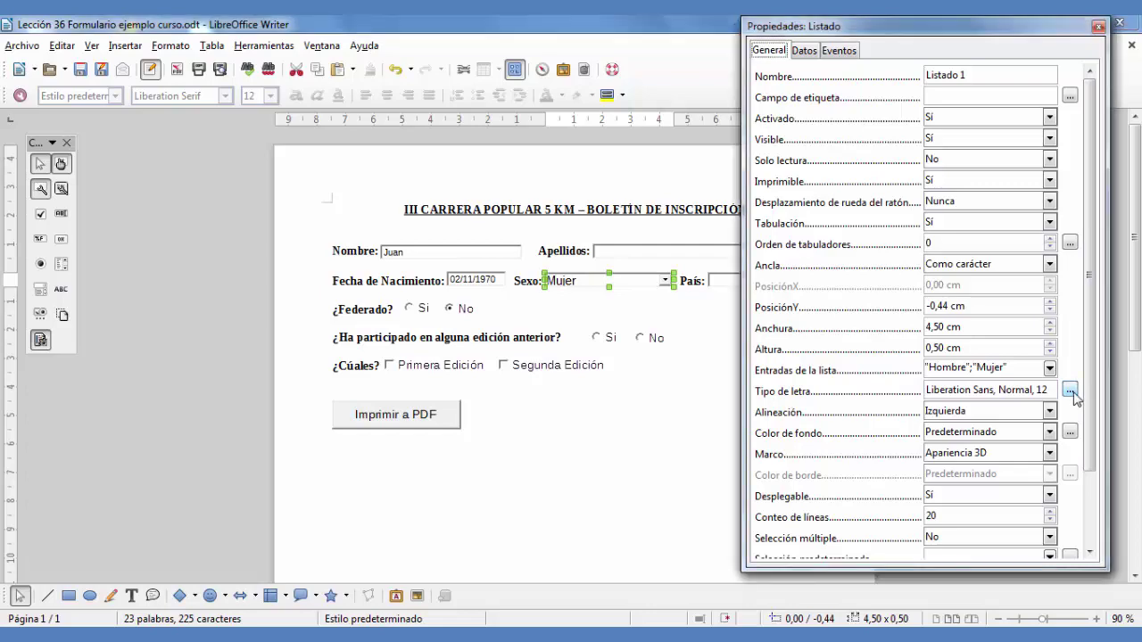
left_click(1028, 230)
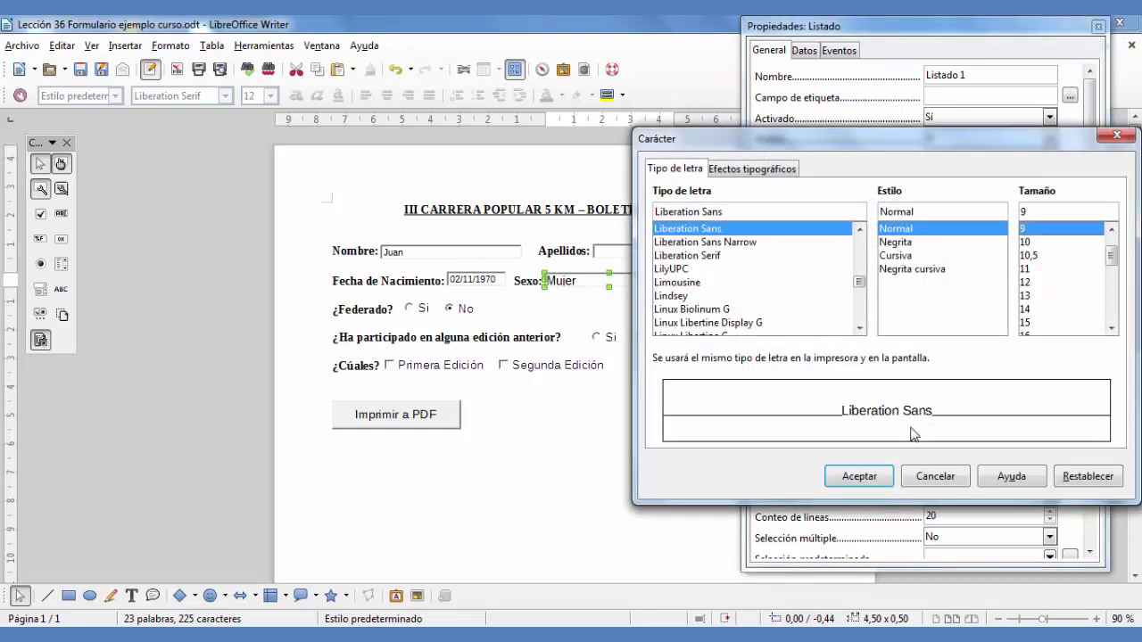
left_click(854, 476)
left_click(494, 282)
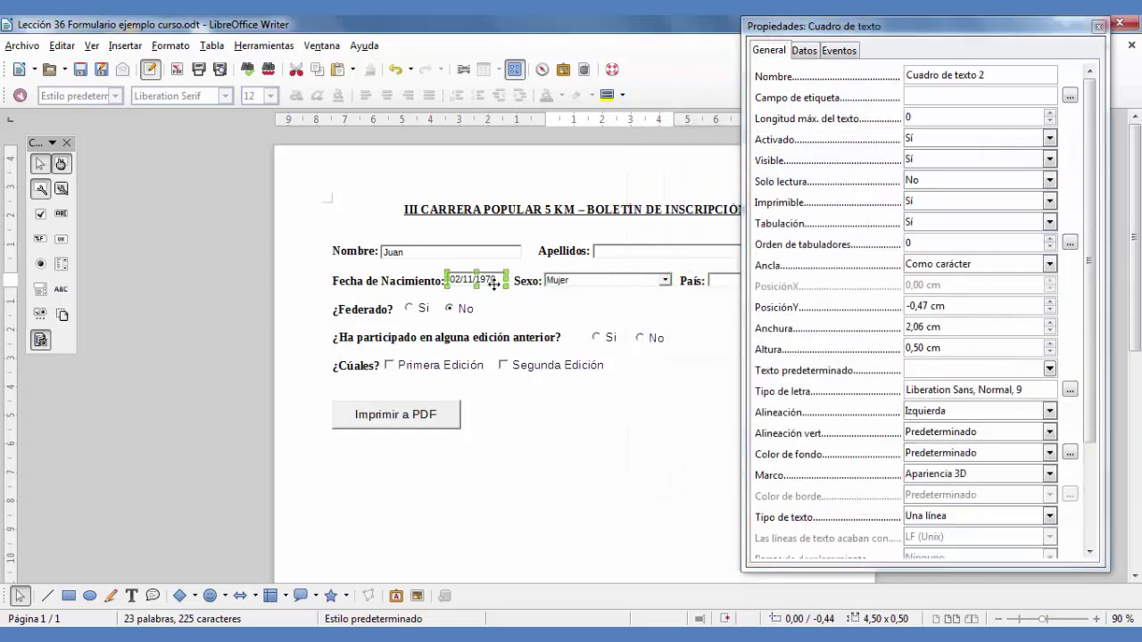
left_click(721, 280)
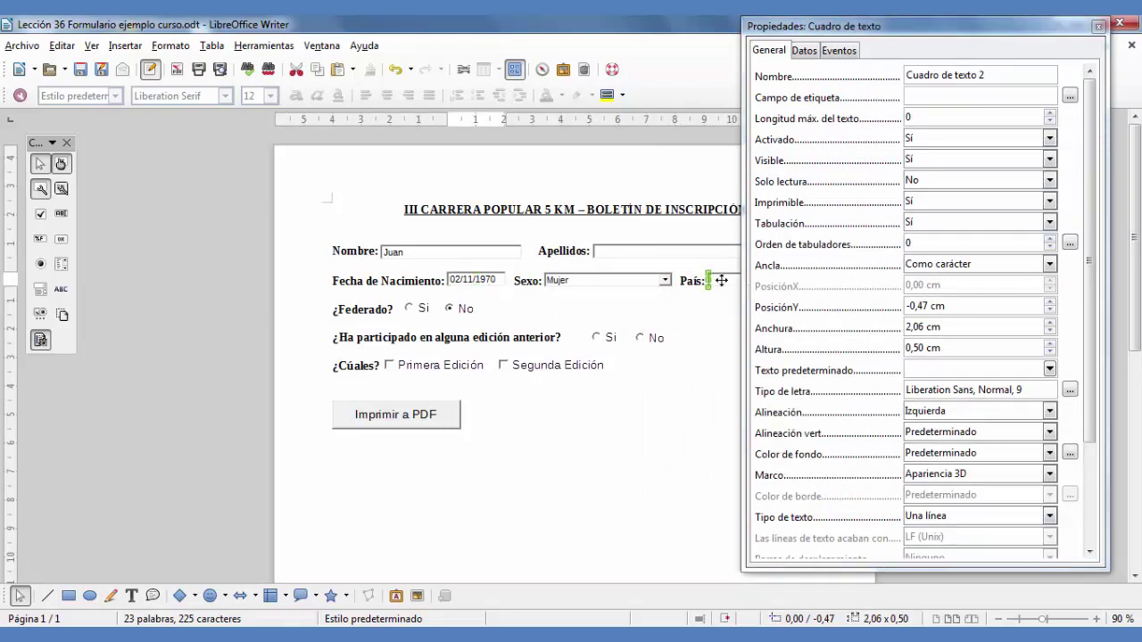
left_click(1069, 390)
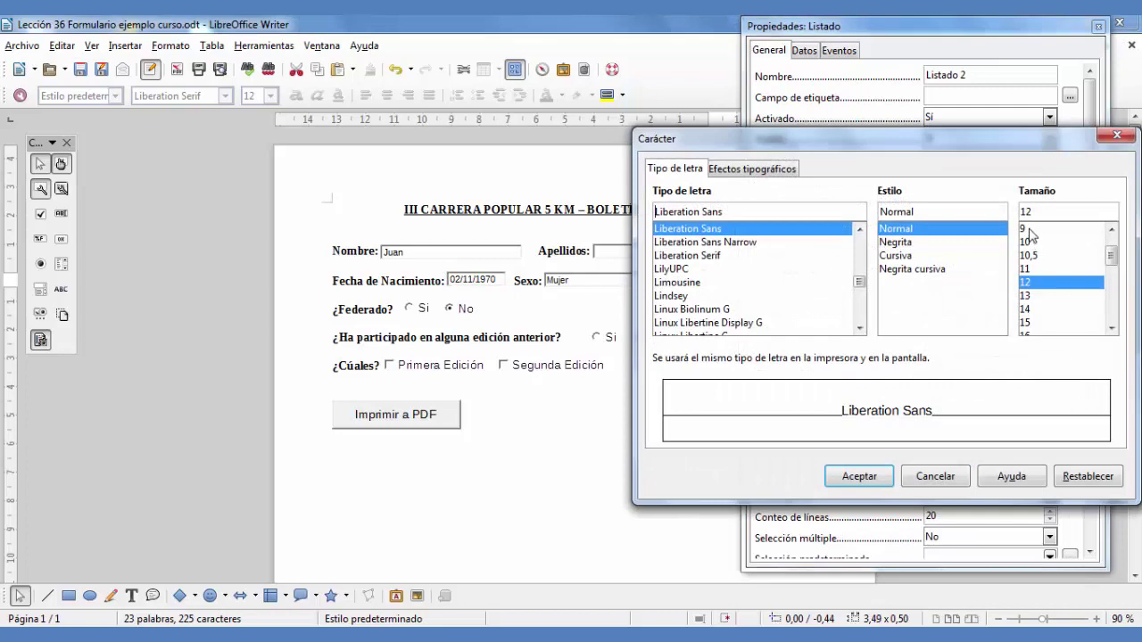
left_click(1028, 231)
left_click(854, 487)
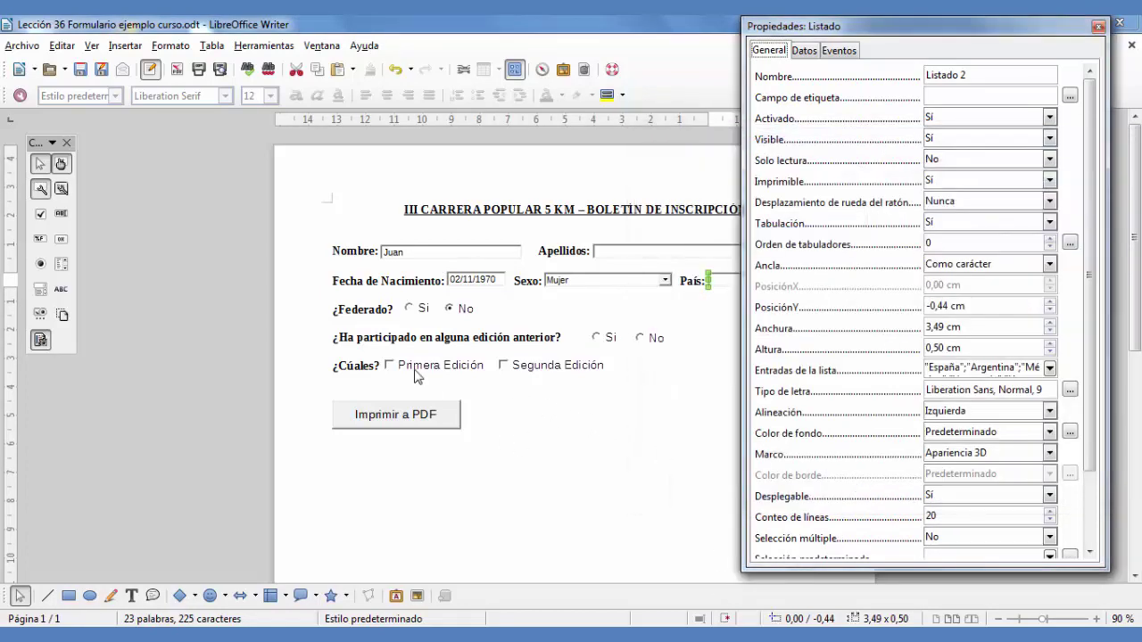
Anchor the Primera Edición and Segunda Edición check boxes to the character.
left_click(451, 369)
right_click(450, 370)
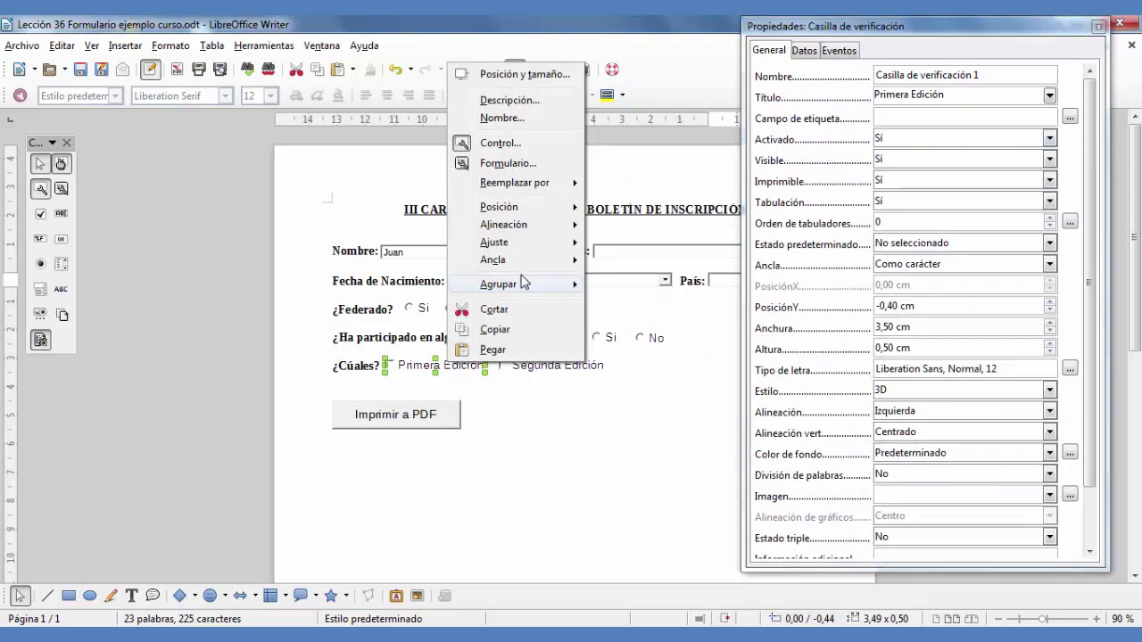
mouse_move(523, 259)
left_click(633, 292)
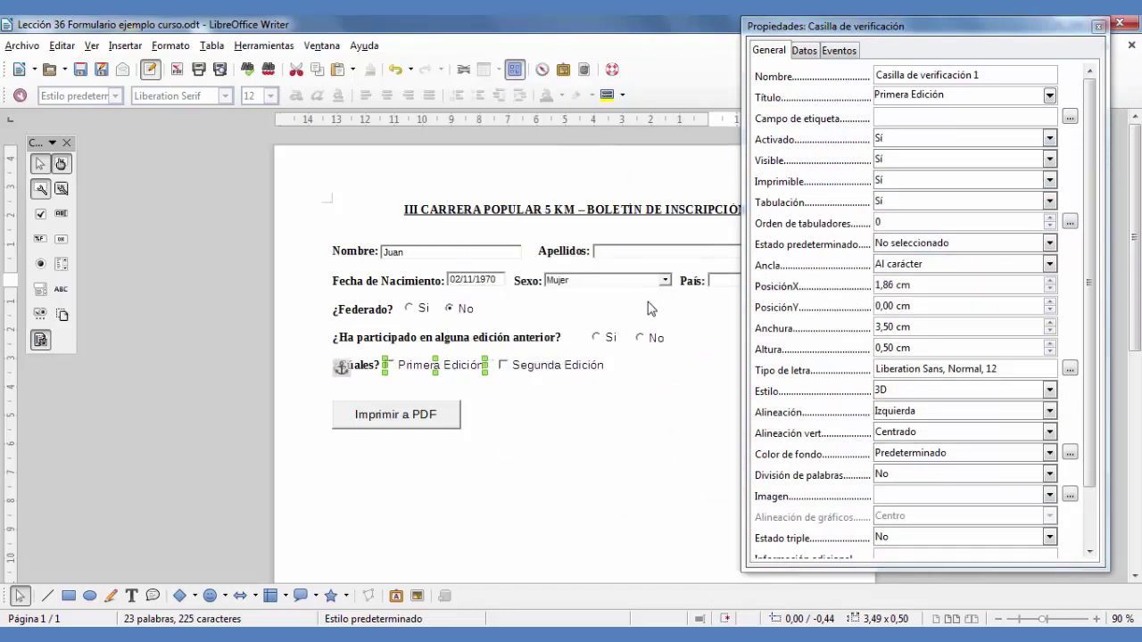
left_click(558, 366)
right_click(559, 366)
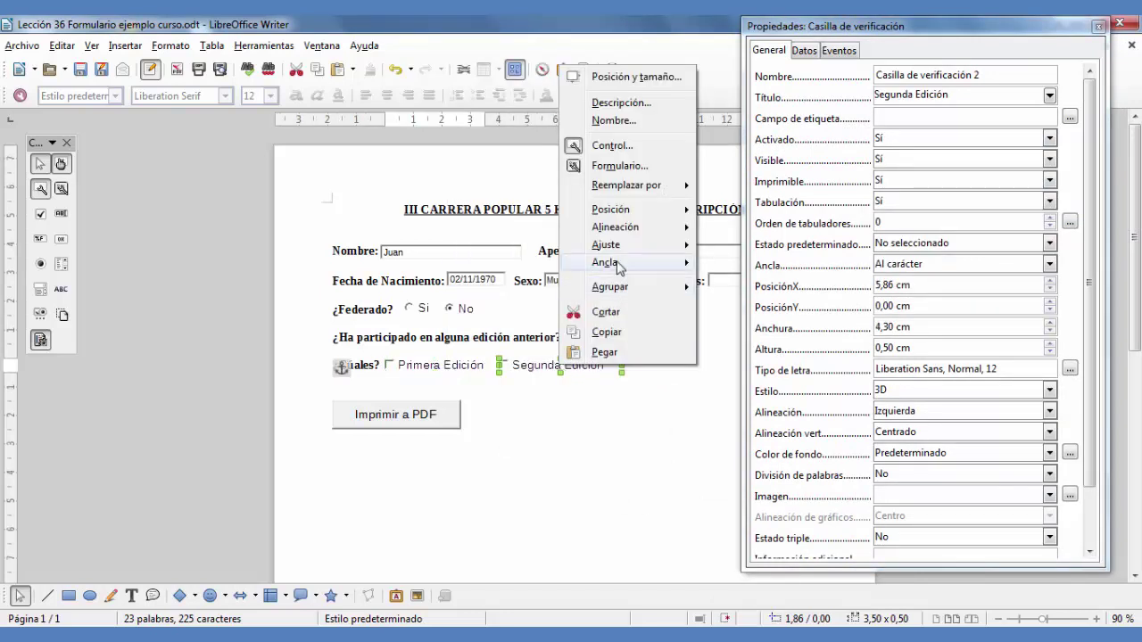
mouse_move(626, 264)
left_click(724, 293)
Move the Segunda Edición check box further away from Primera Edición, to about 6.36 cm horizontally on the same line.
left_click_drag(541, 361, 575, 362)
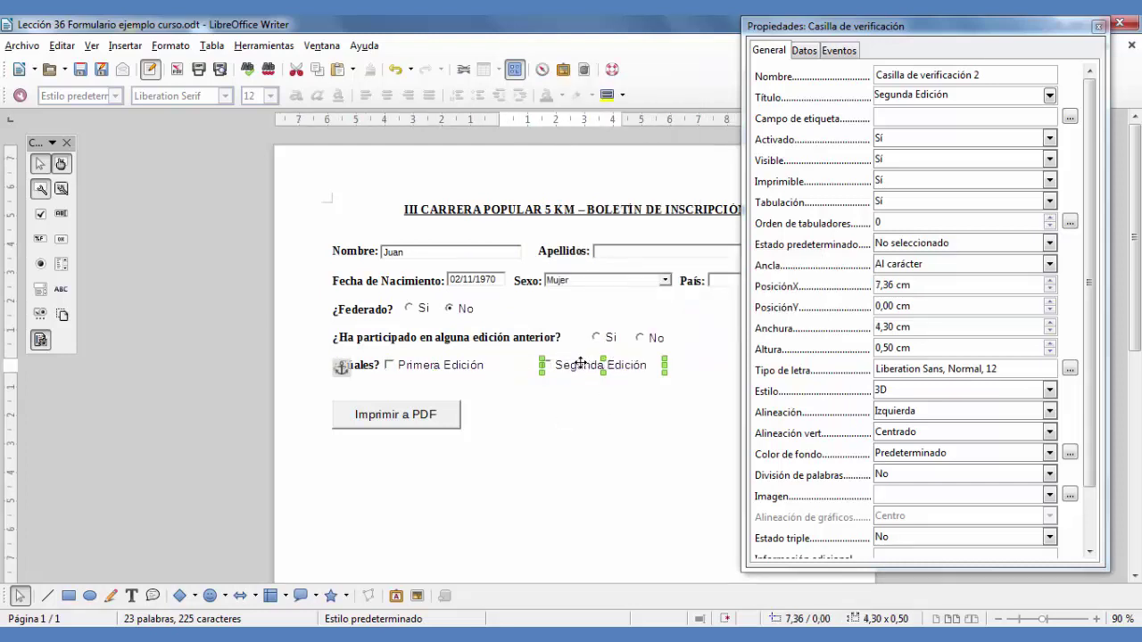
left_click(426, 366)
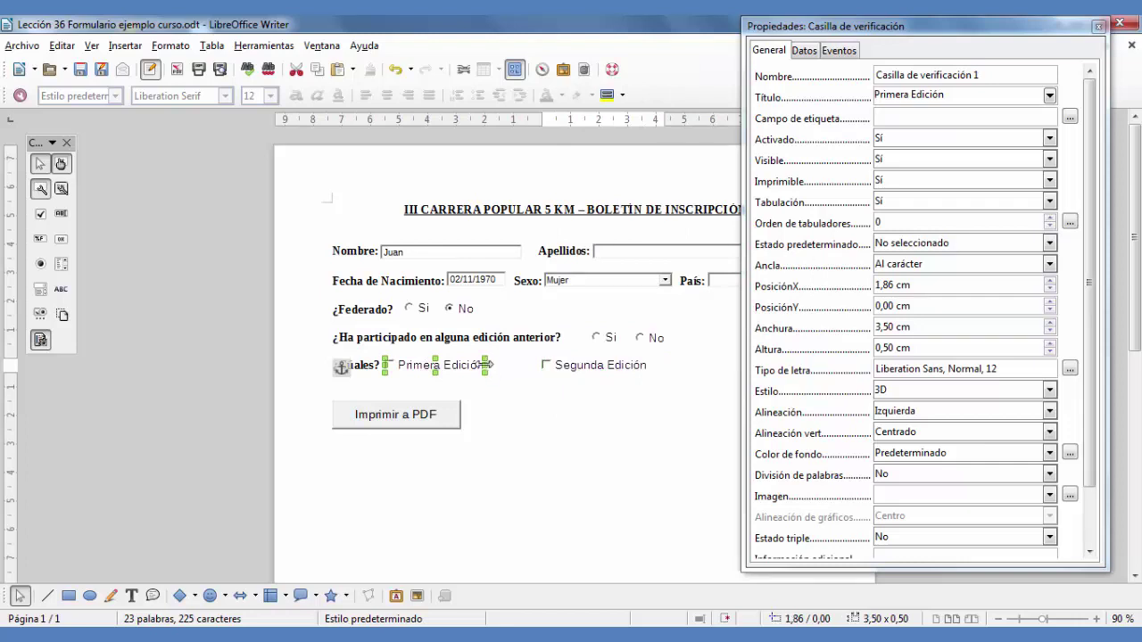
left_click(515, 406)
left_click(586, 362)
left_click_drag(579, 364, 551, 368)
left_click(563, 404)
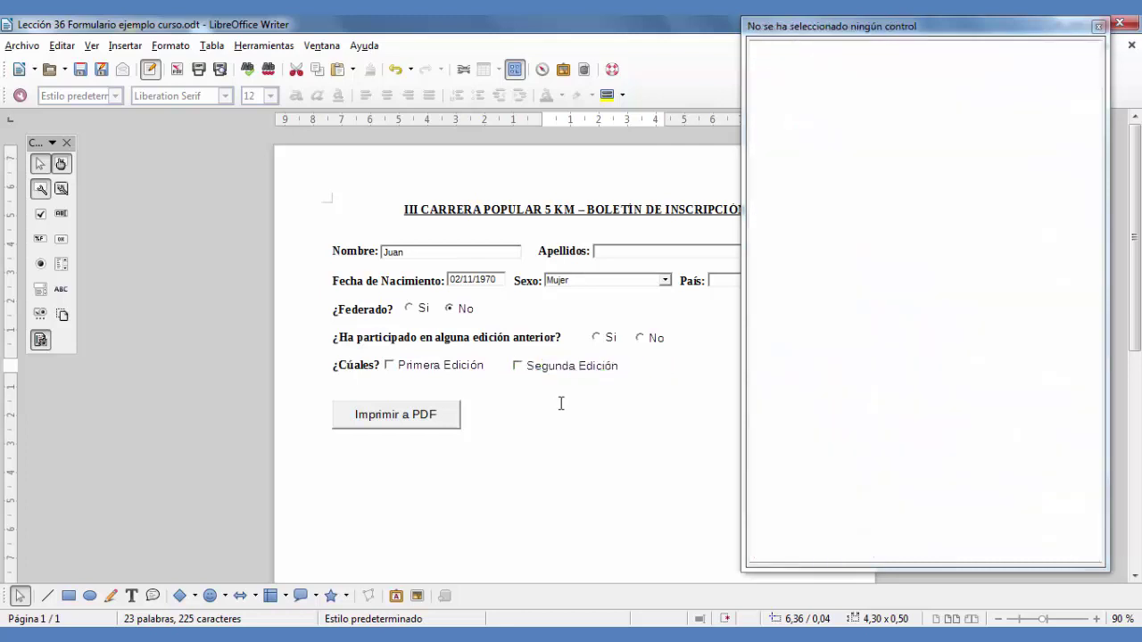
Exit design mode and clear the sample entries from the Nombre and Fecha de Nacimiento fields.
left_click(418, 250)
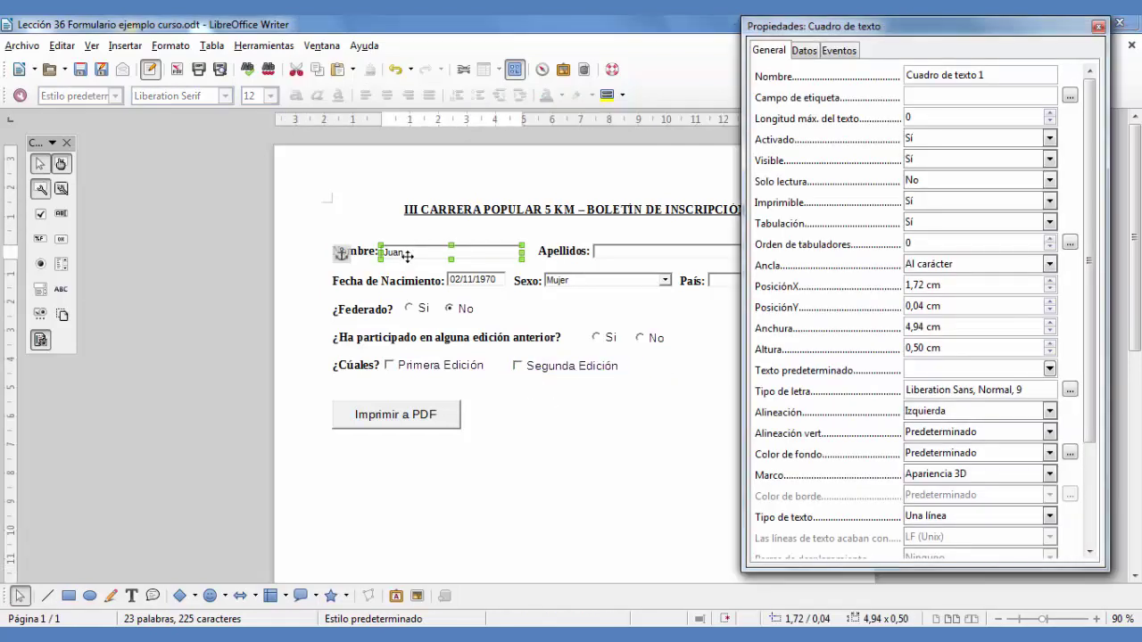
left_click(60, 165)
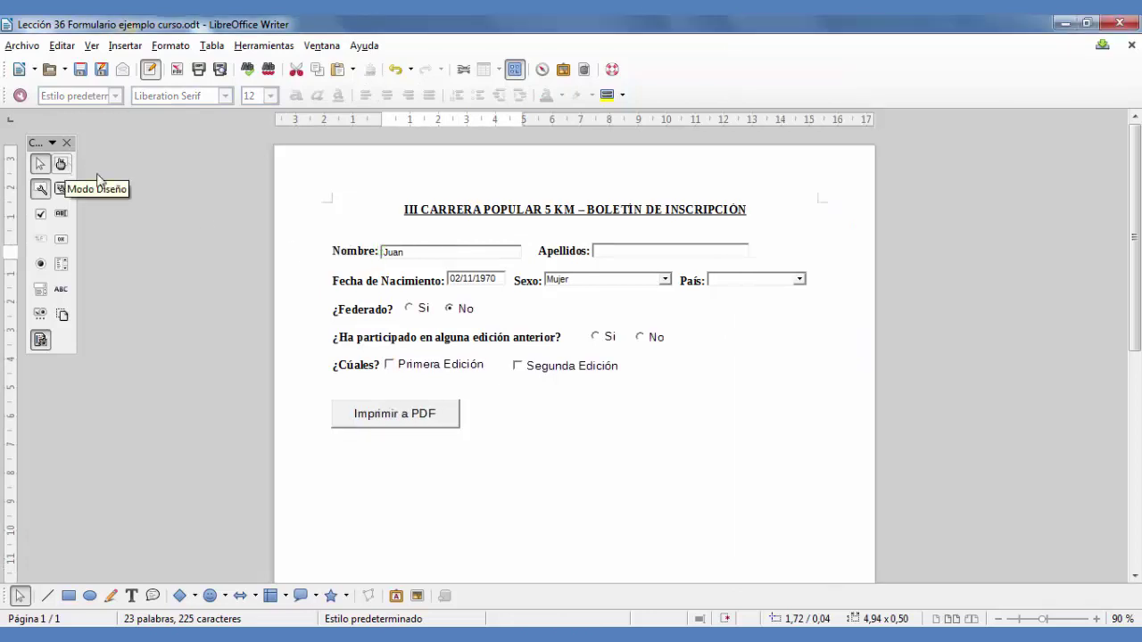
left_click(420, 253)
key("BackSpace")
key("BackSpace")
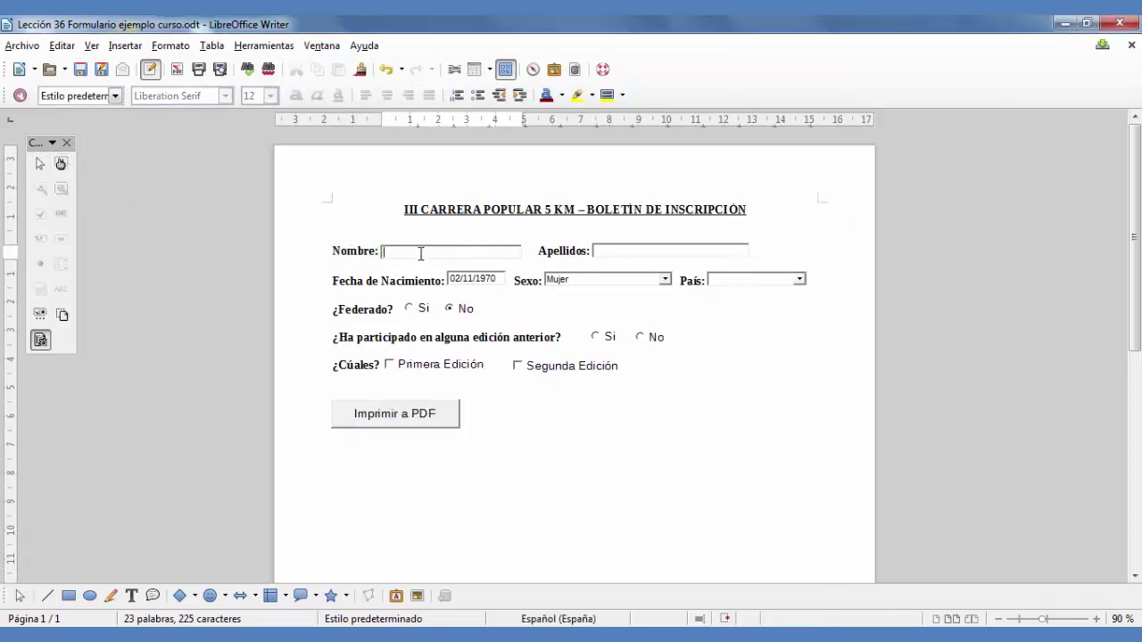
left_click_drag(499, 279, 448, 279)
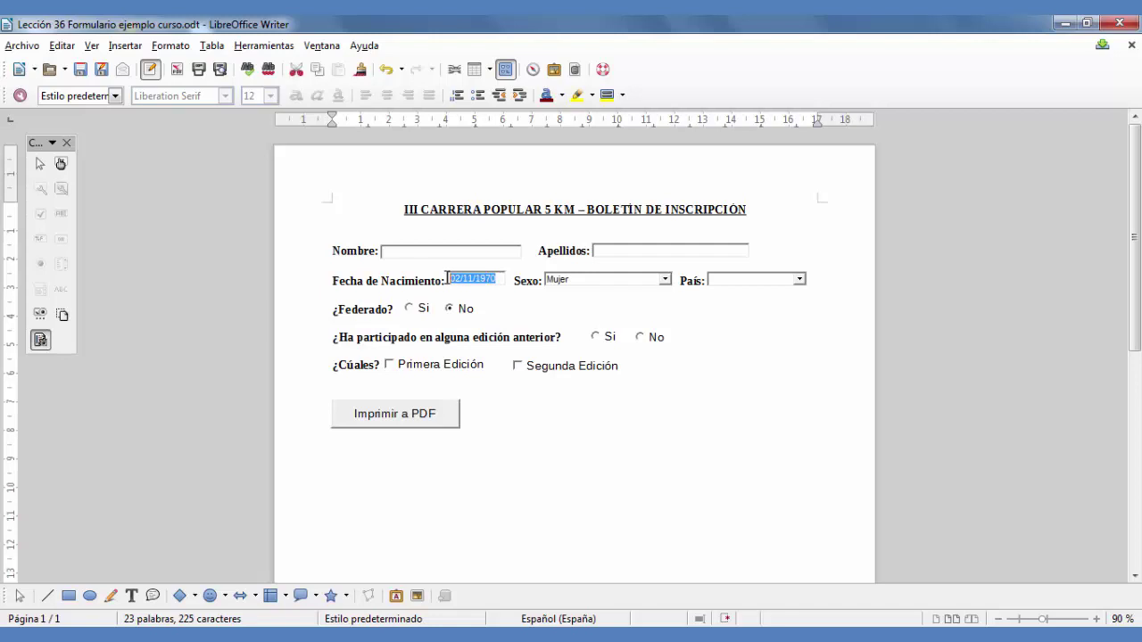
key("BackSpace")
left_click(584, 300)
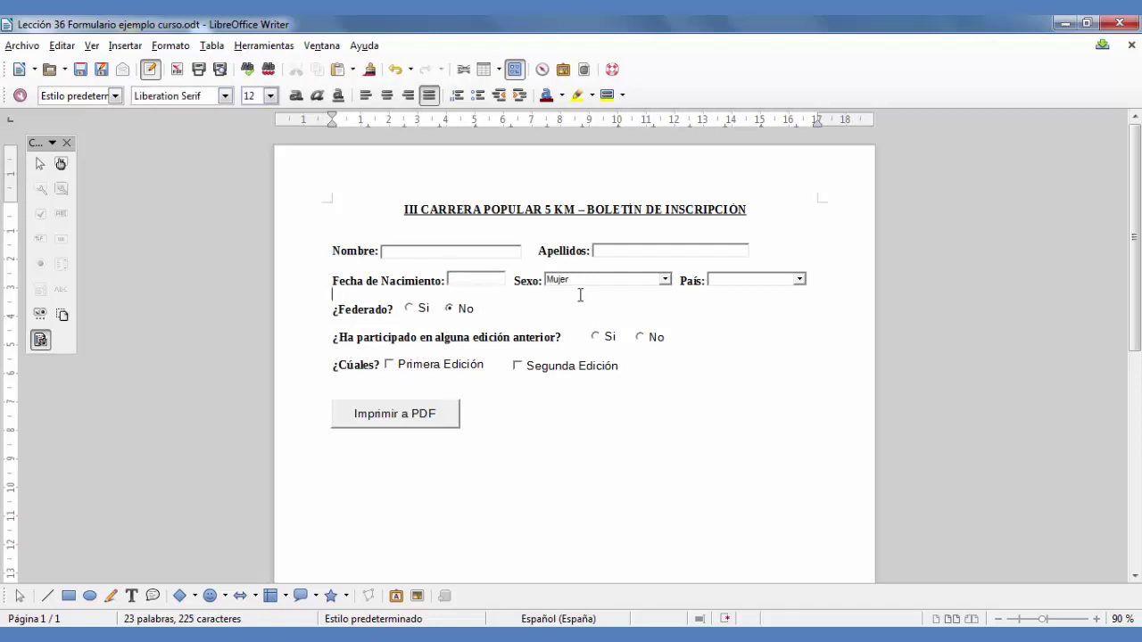
Return to design mode and empty the default selection of the Sexo list box so no entry is preselected.
left_click(61, 165)
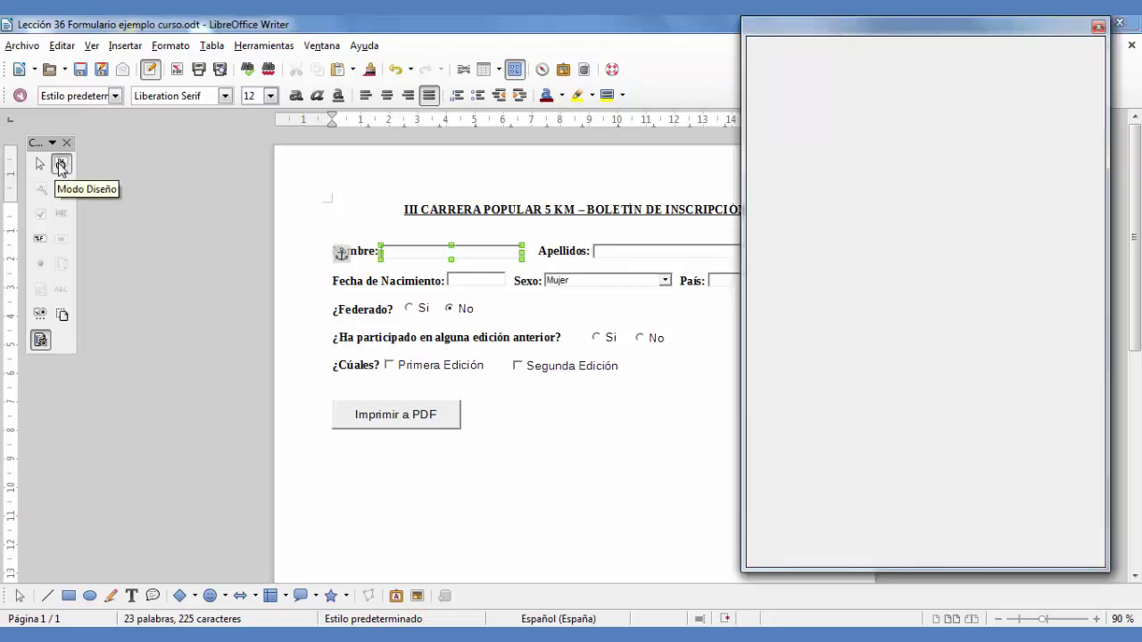
left_click(586, 278)
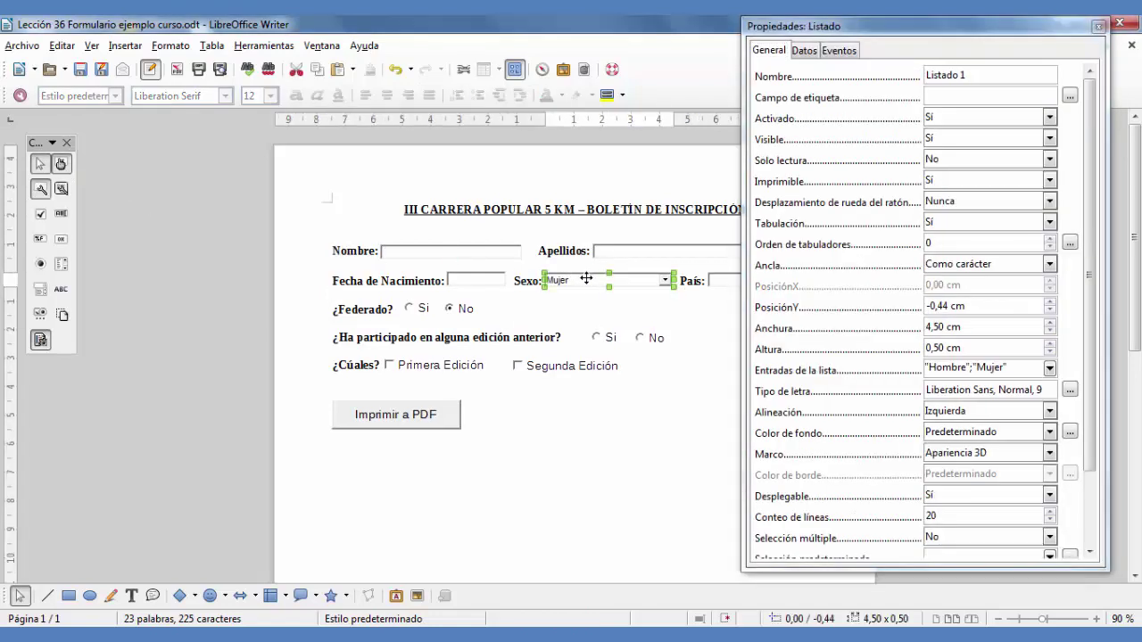
left_click_drag(1087, 283, 1100, 364)
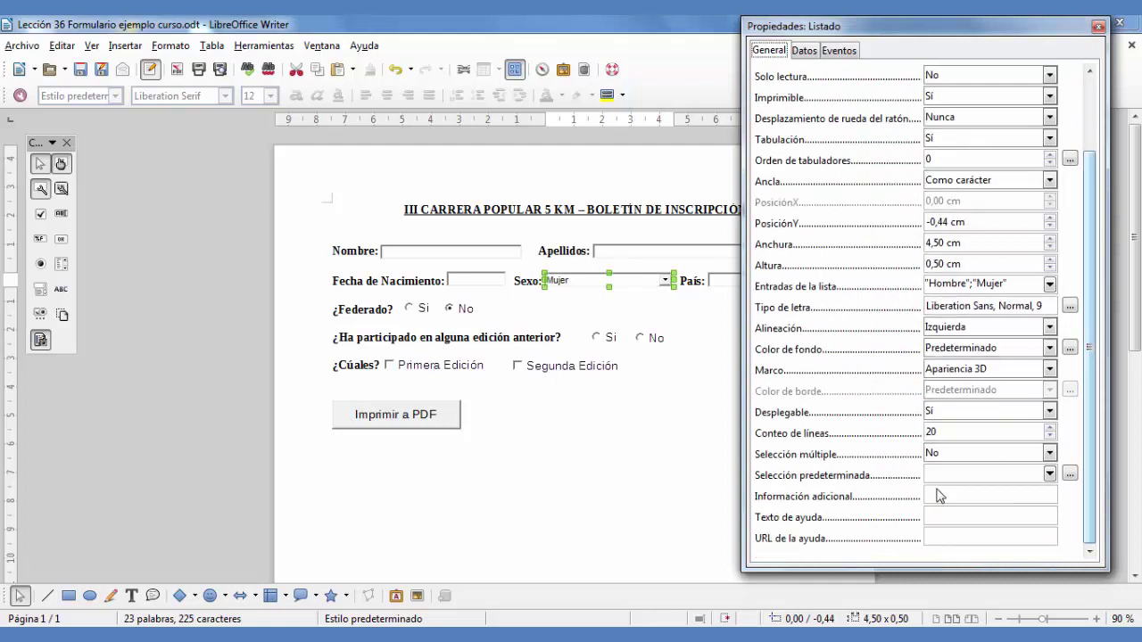
left_click(1049, 474)
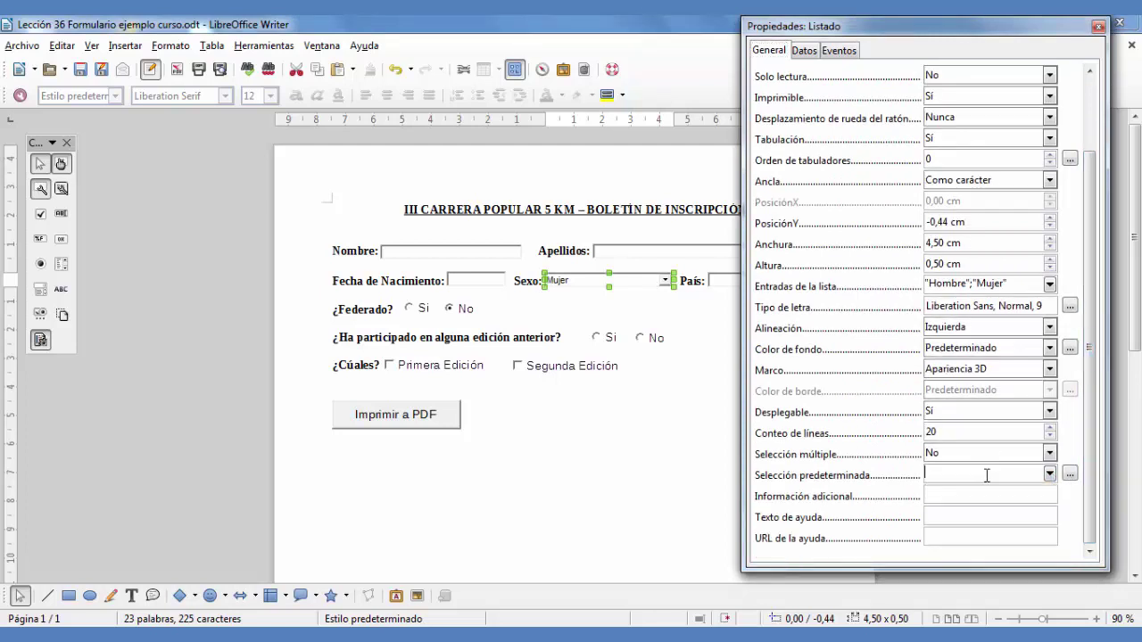
left_click(960, 495)
left_click(965, 473)
key("BackSpace")
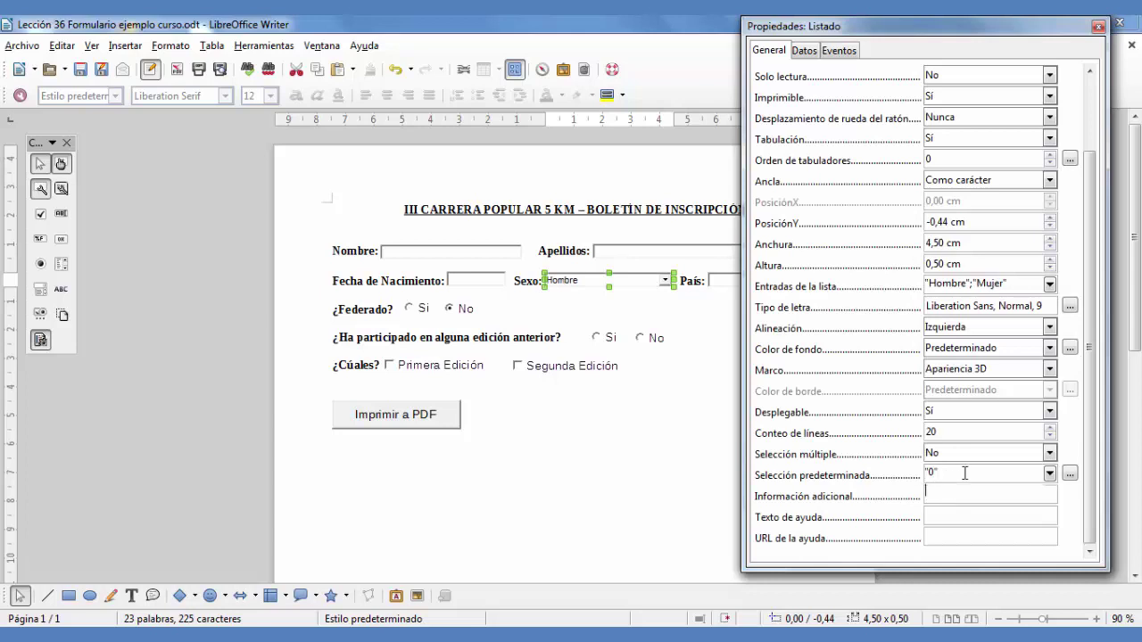
key("Return")
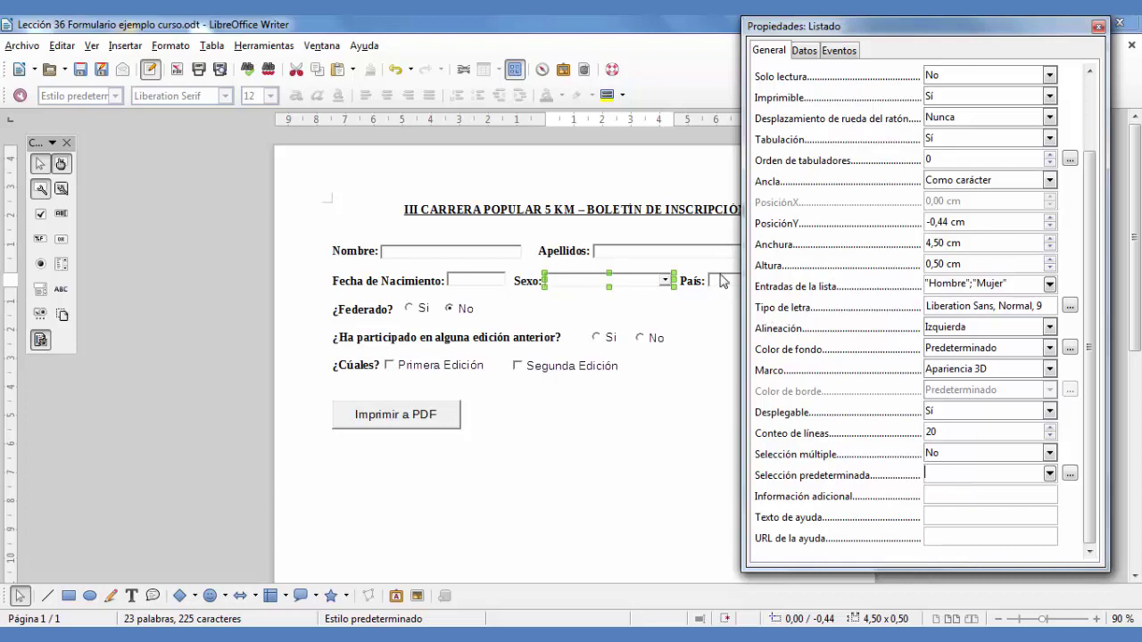
left_click(716, 280)
left_click(703, 335)
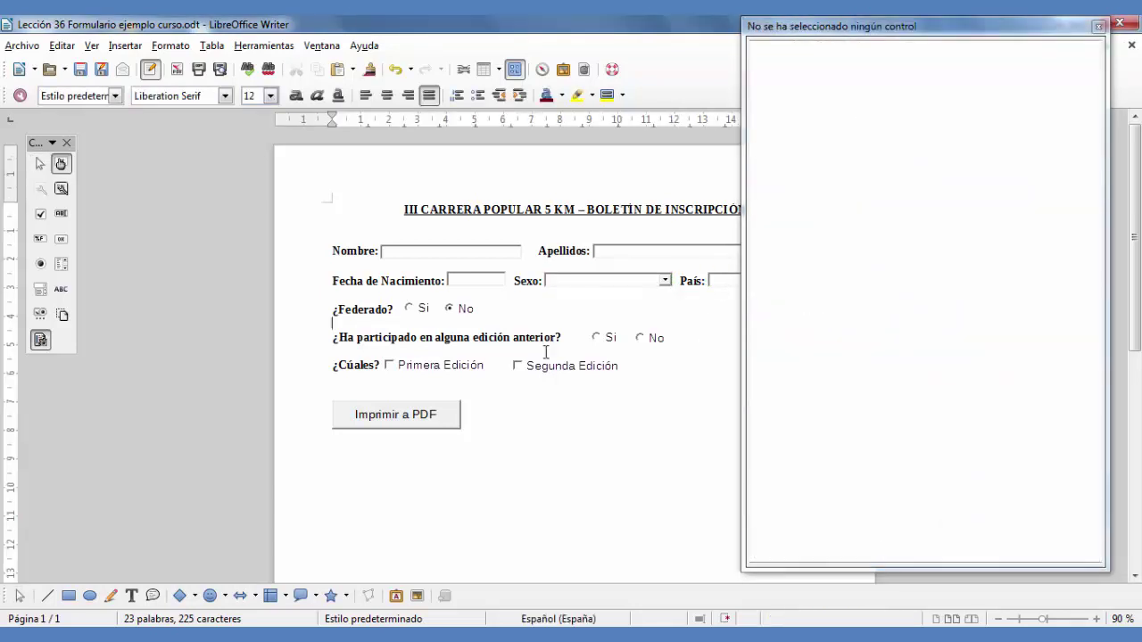
Reset the ¿Federado? No option button by switching its default state to Seleccionado and back to No seleccionado.
left_click(464, 308)
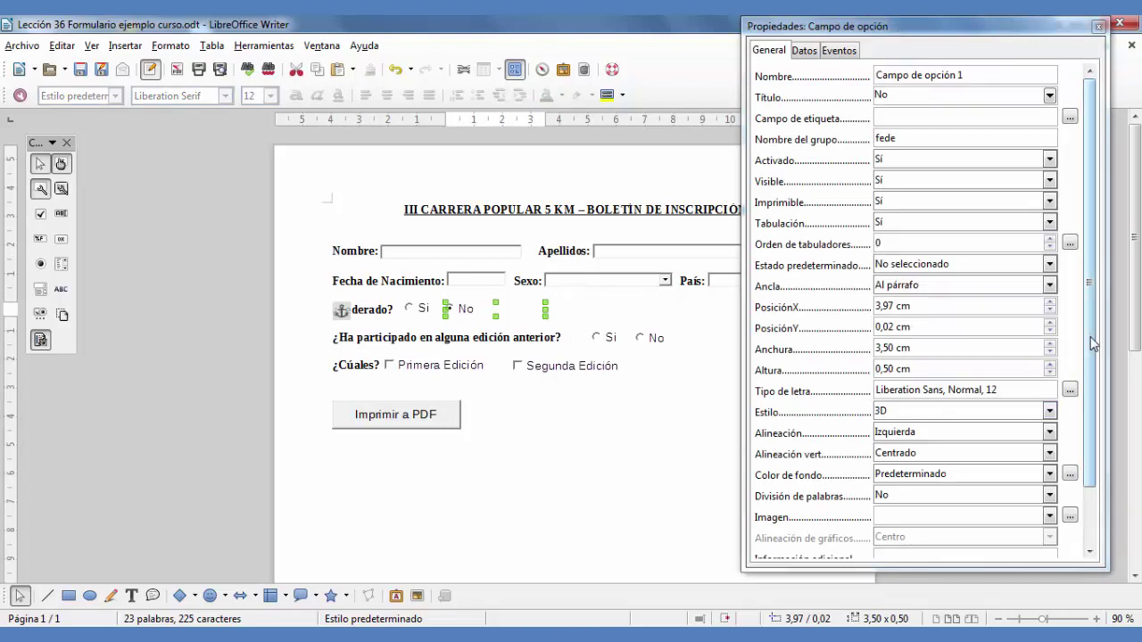
left_click(1050, 269)
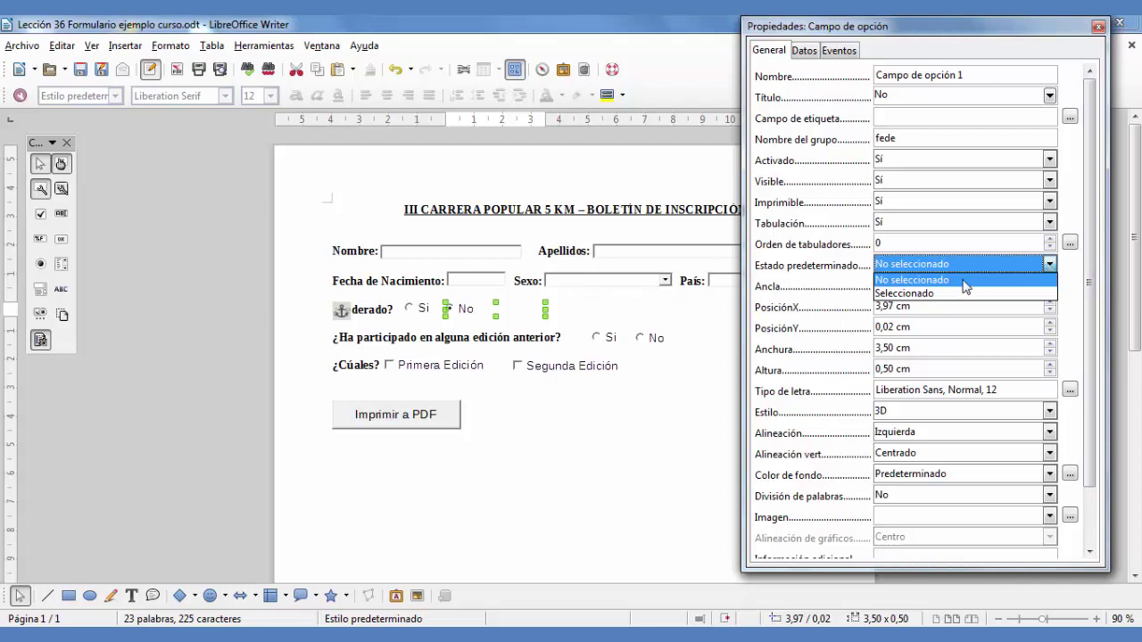
left_click(939, 296)
left_click(1053, 264)
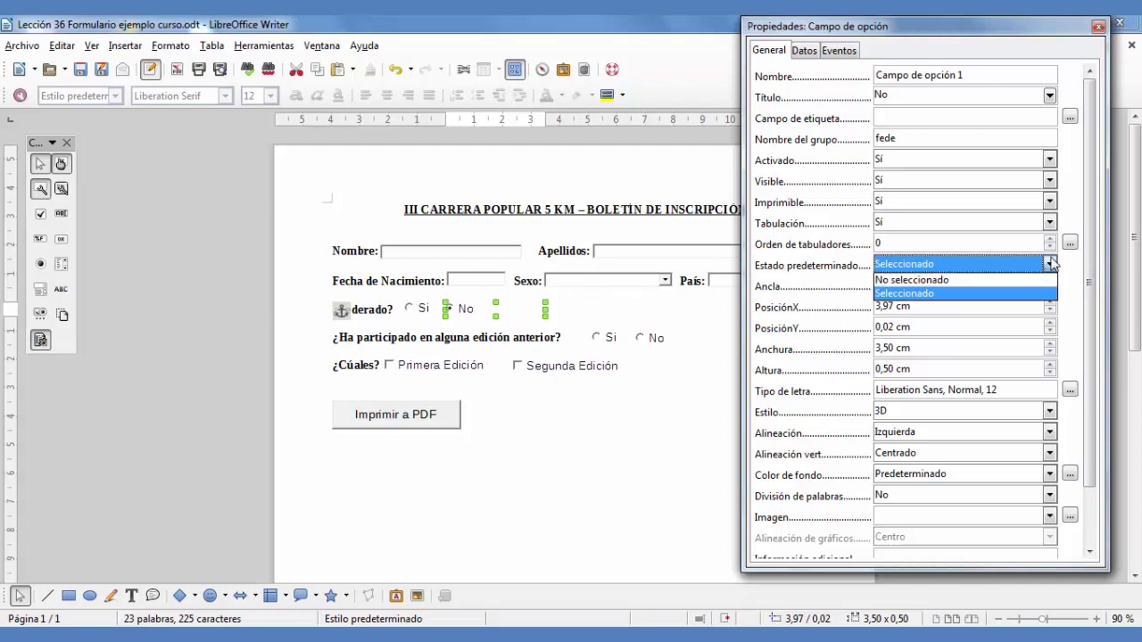
left_click(957, 278)
left_click(632, 449)
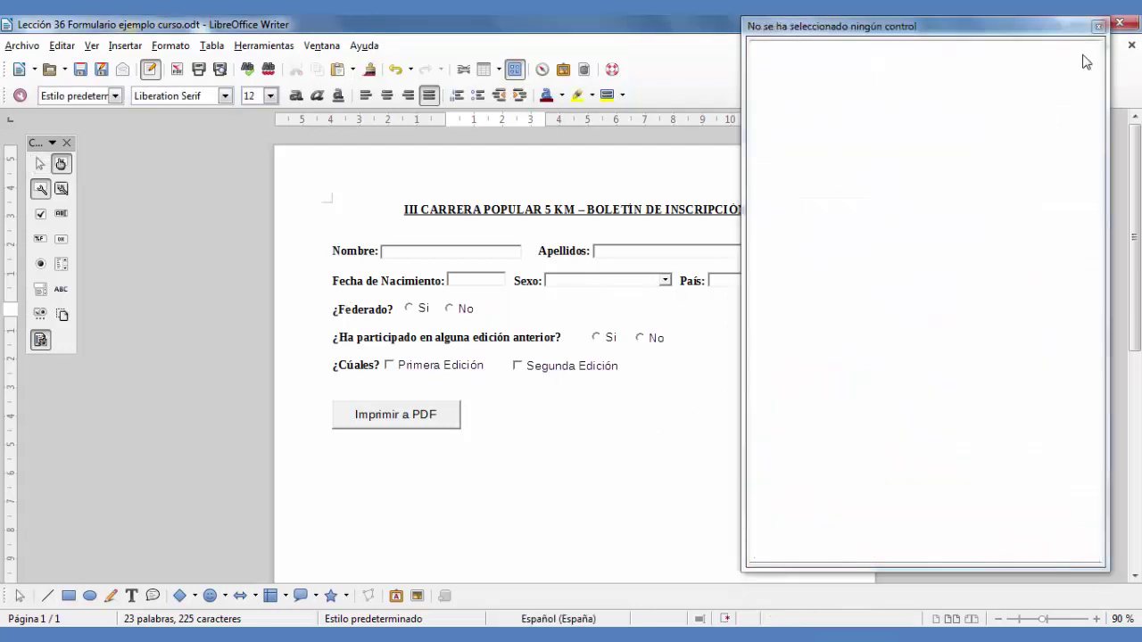
Save the form document and delete the two previously generated Lección 36 Formulario PDF files from the desktop.
left_click(1097, 27)
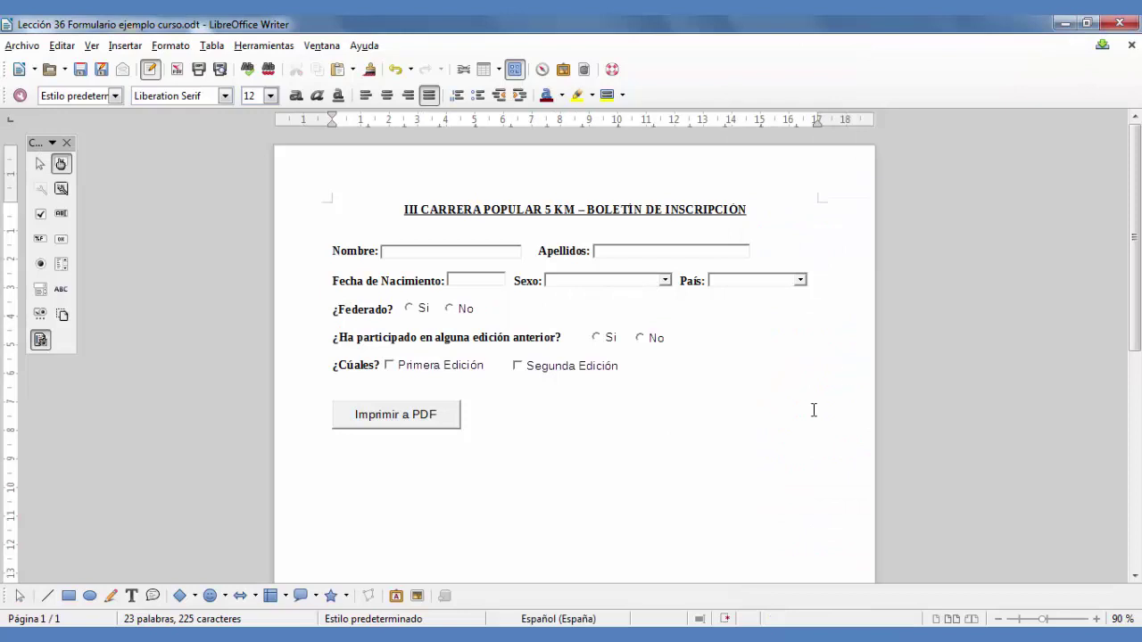
left_click(78, 73)
right_click(487, 634)
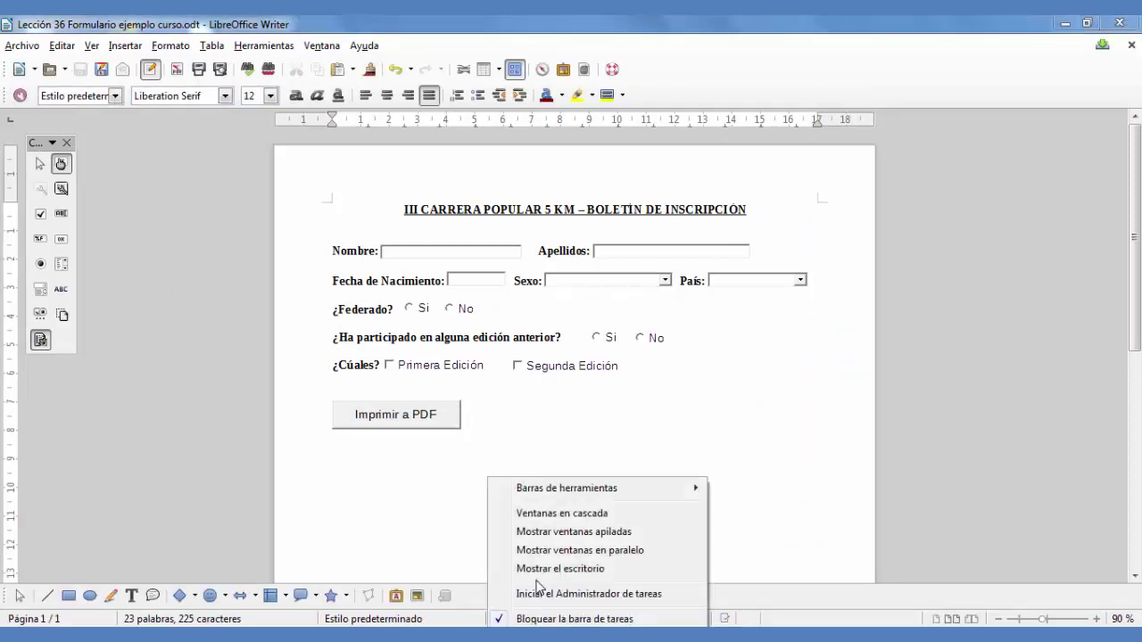
left_click(538, 568)
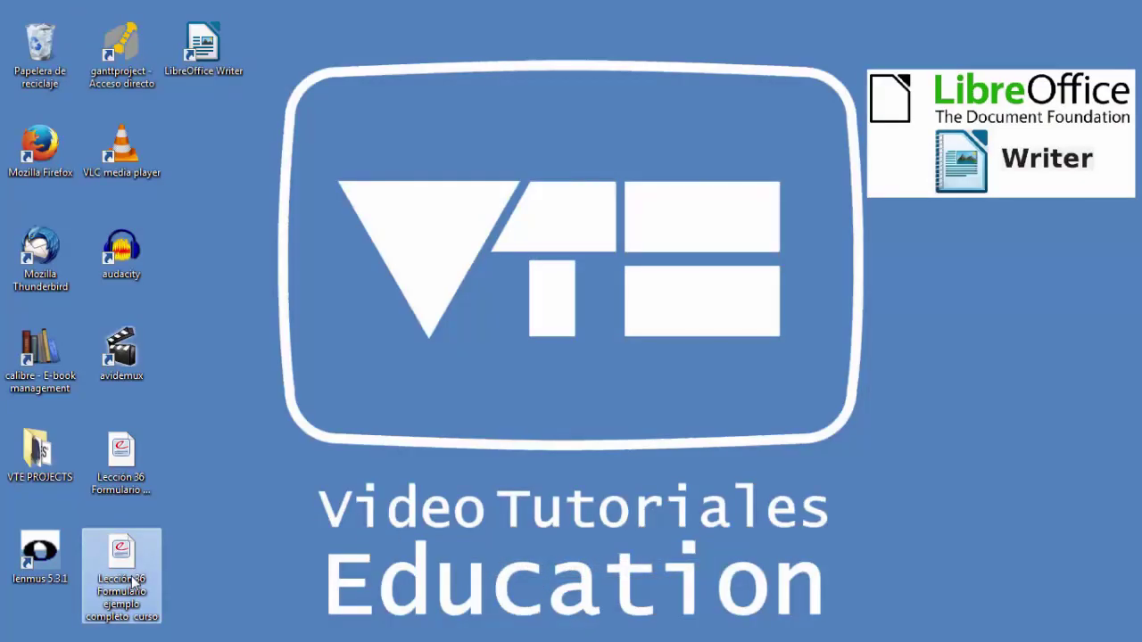
key("Delete")
left_click(631, 400)
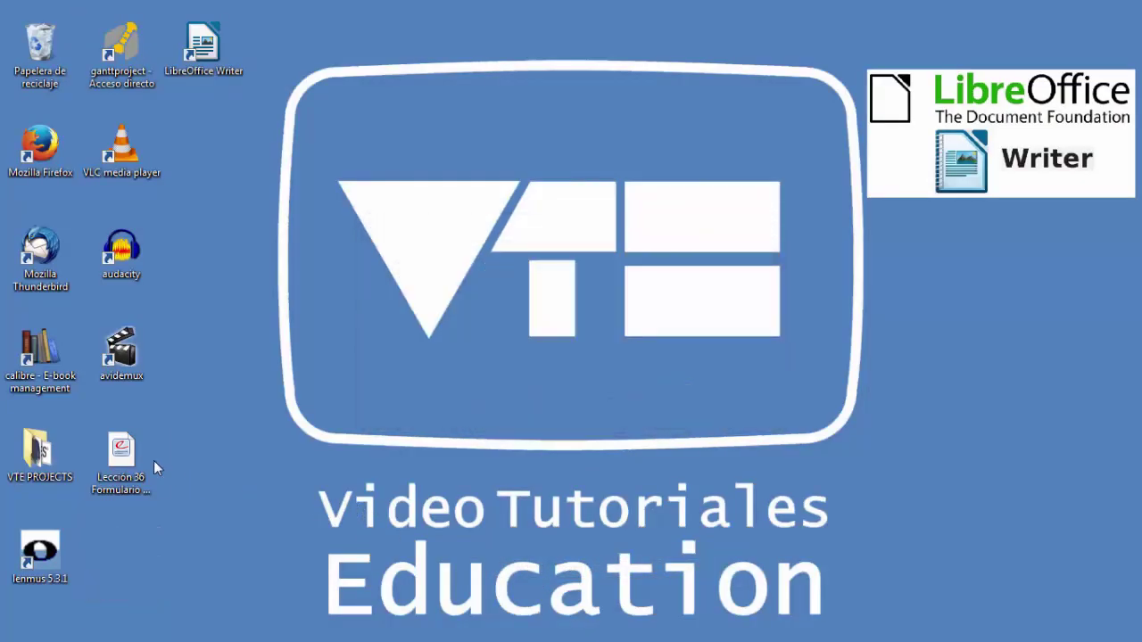
left_click(121, 451)
key("Delete")
left_click(633, 399)
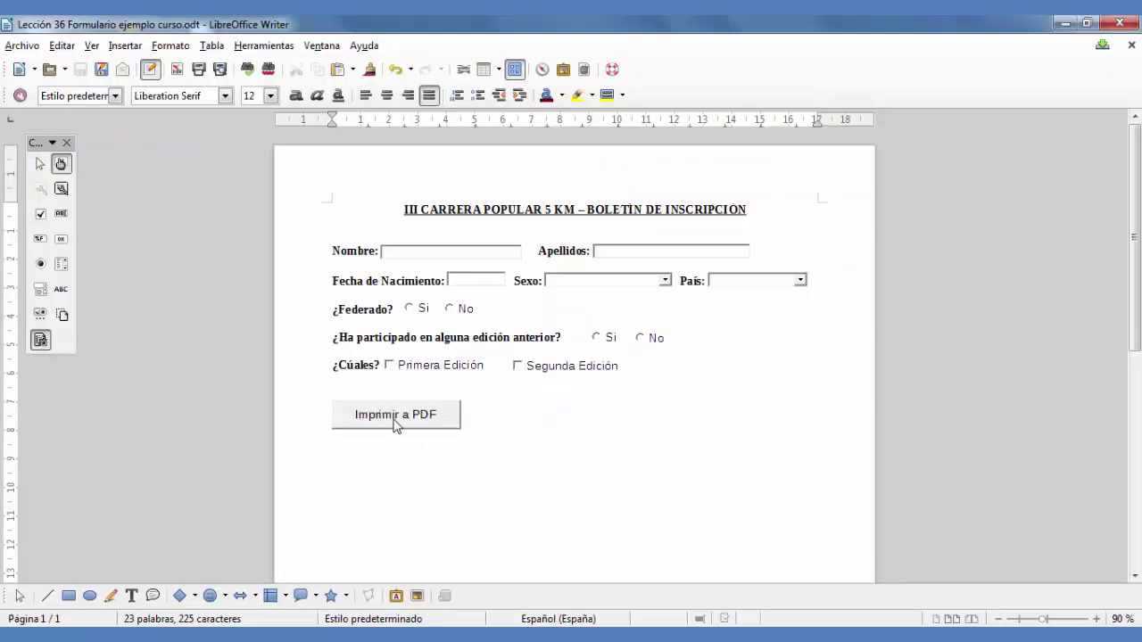
Exit design mode, run the form's Imprimir a PDF button and open the exported PDF from the desktop.
left_click(60, 165)
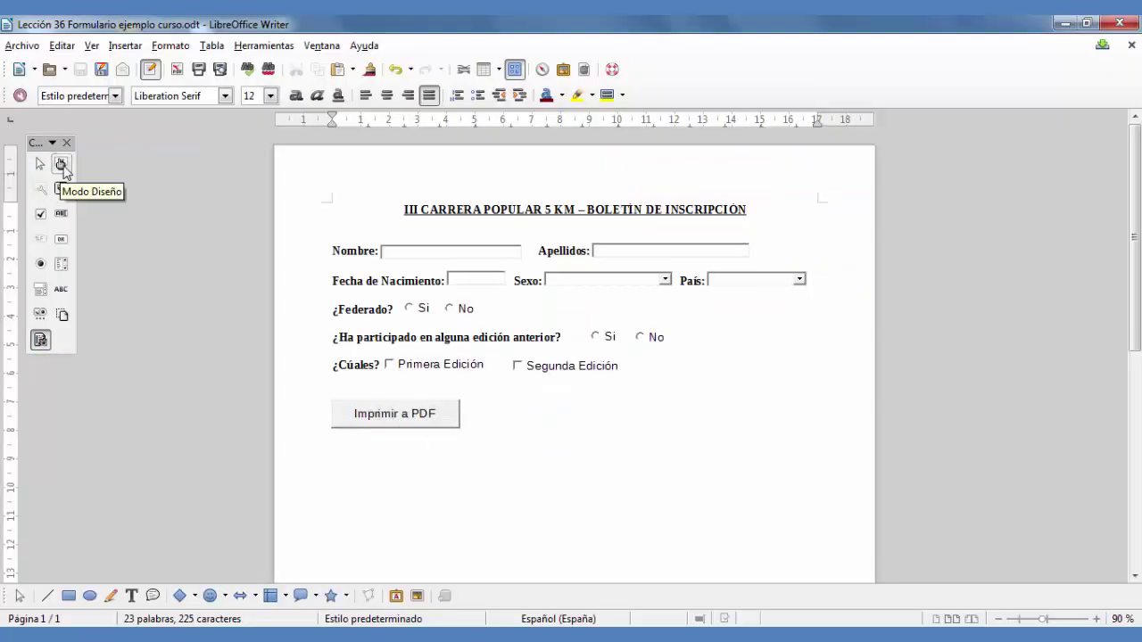
left_click(396, 422)
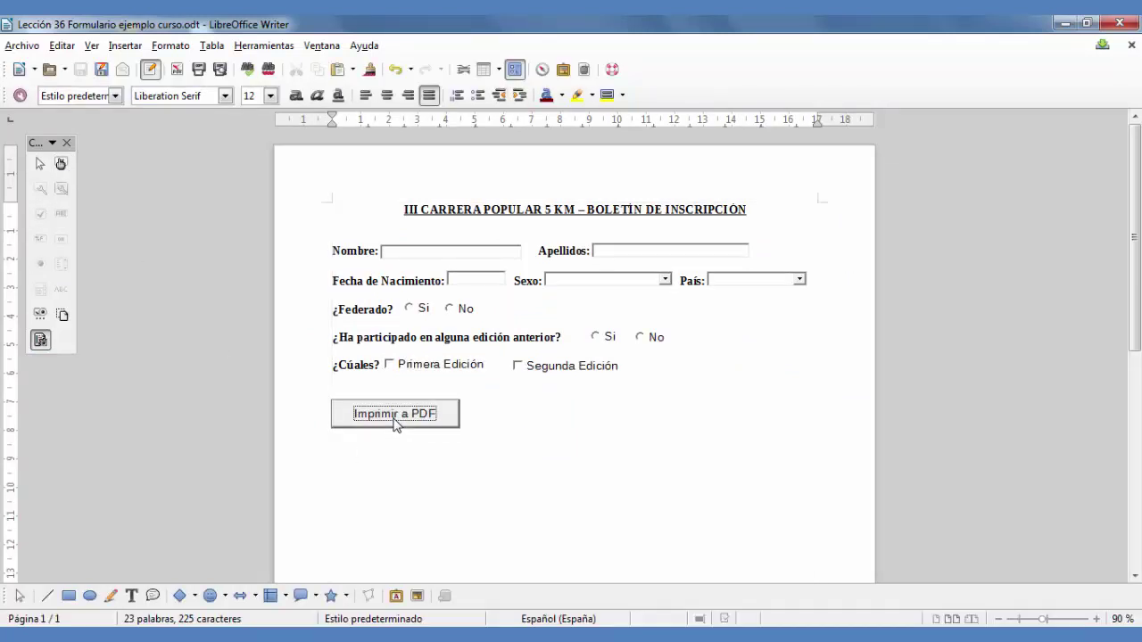
right_click(553, 635)
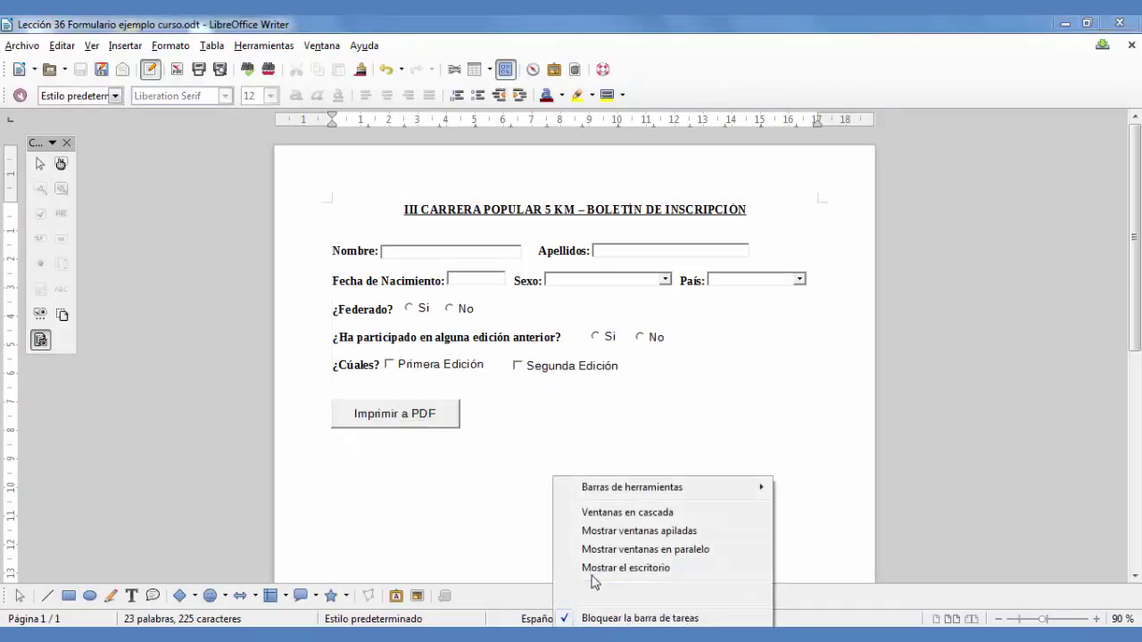
left_click(589, 566)
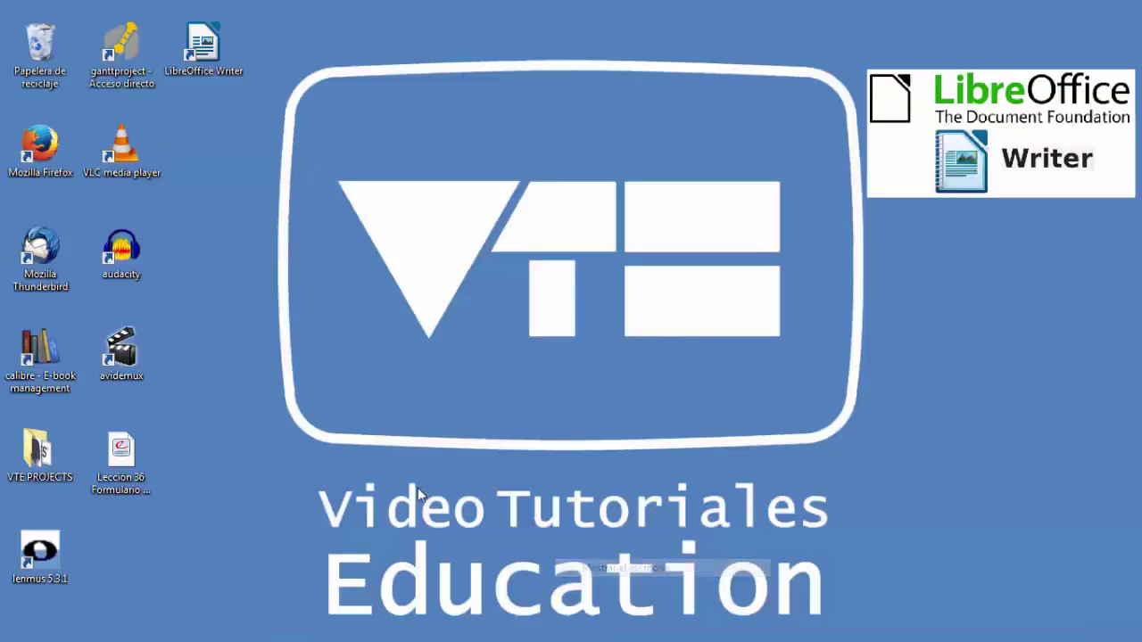
double_click(125, 457)
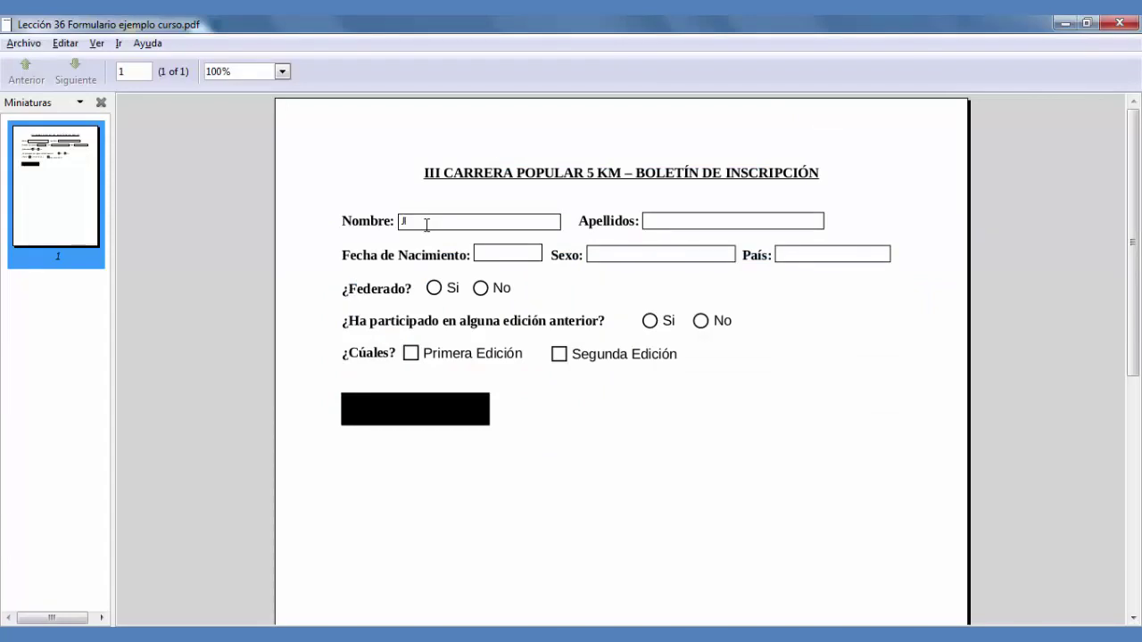
Fill in the PDF form's Nombre, Apellidos and Fecha de Nacimiento fields with the sample participant's first name, surname and date of birth.
left_click(671, 220)
type("Rodríquez")
left_click(524, 257)
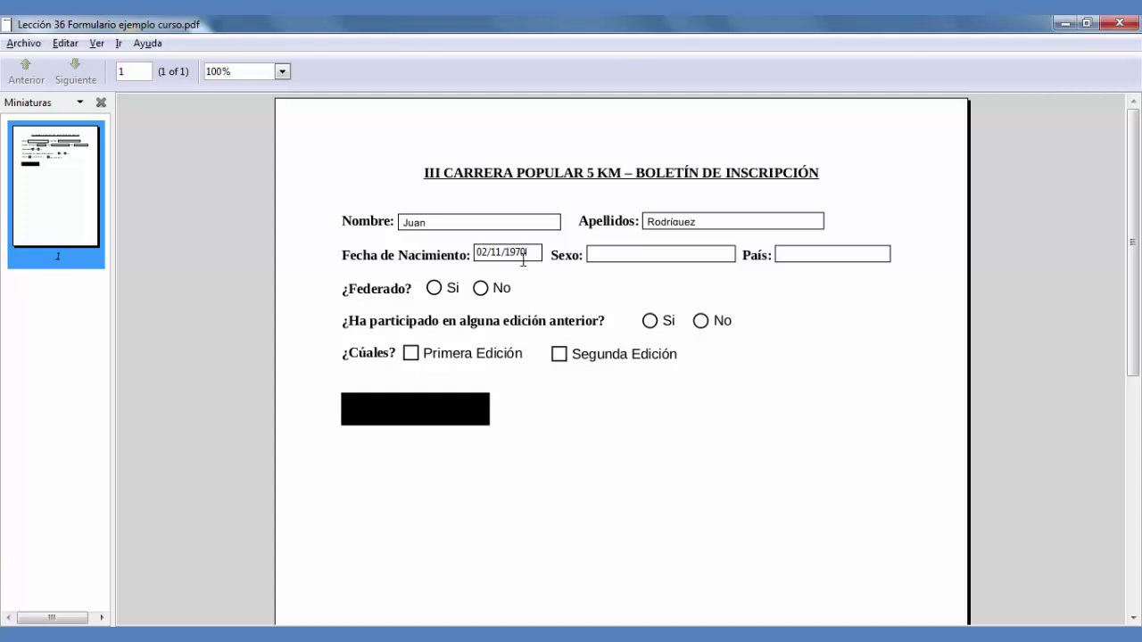
type("02/11/1970")
Choose Hombre as the Sexo and Argentina as the País in the PDF form.
left_click(726, 258)
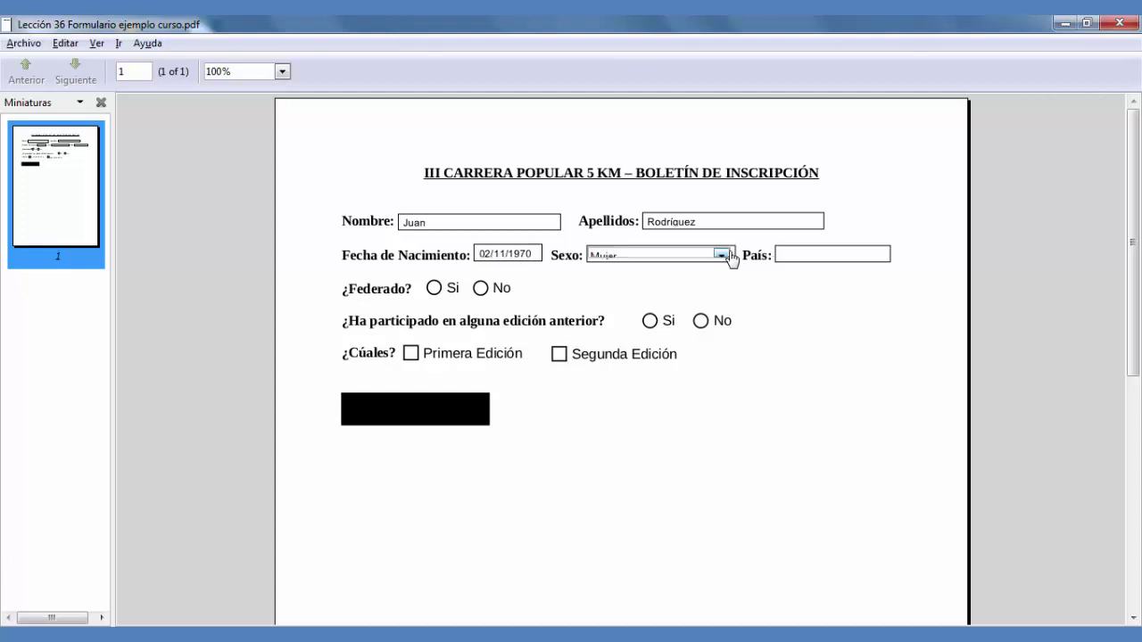
left_click(721, 255)
left_click(612, 270)
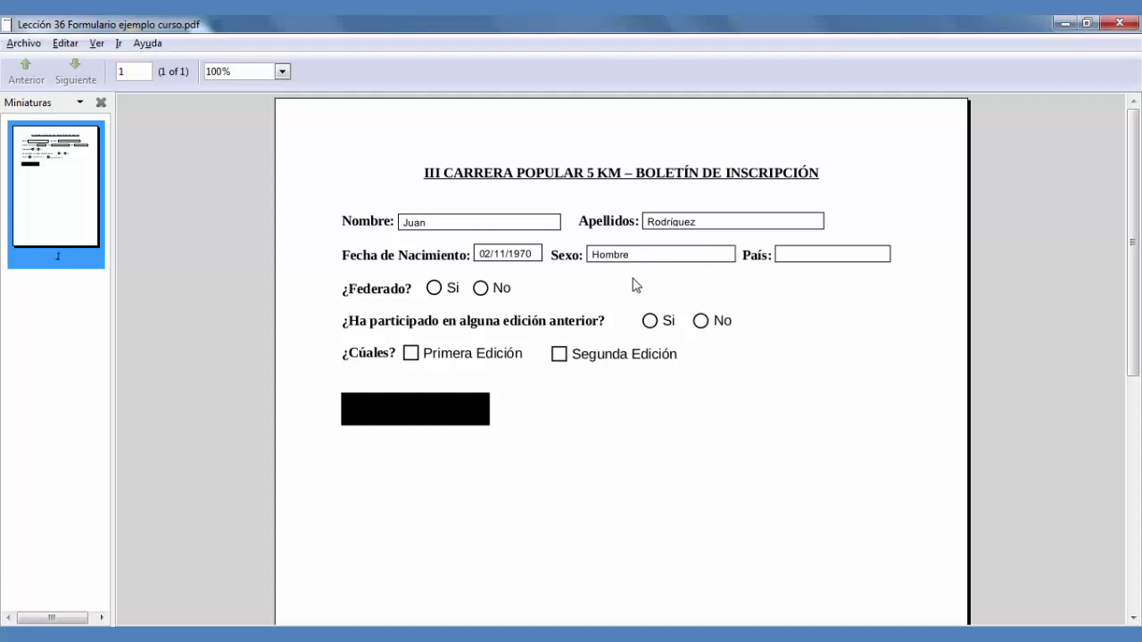
left_click(827, 258)
left_click(878, 256)
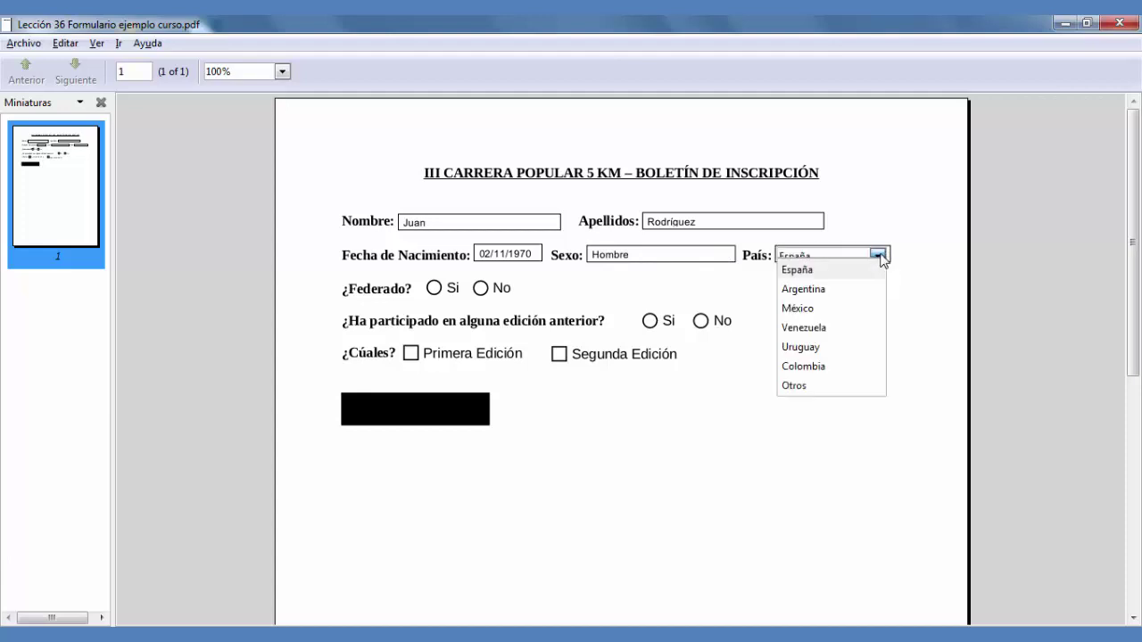
left_click(802, 292)
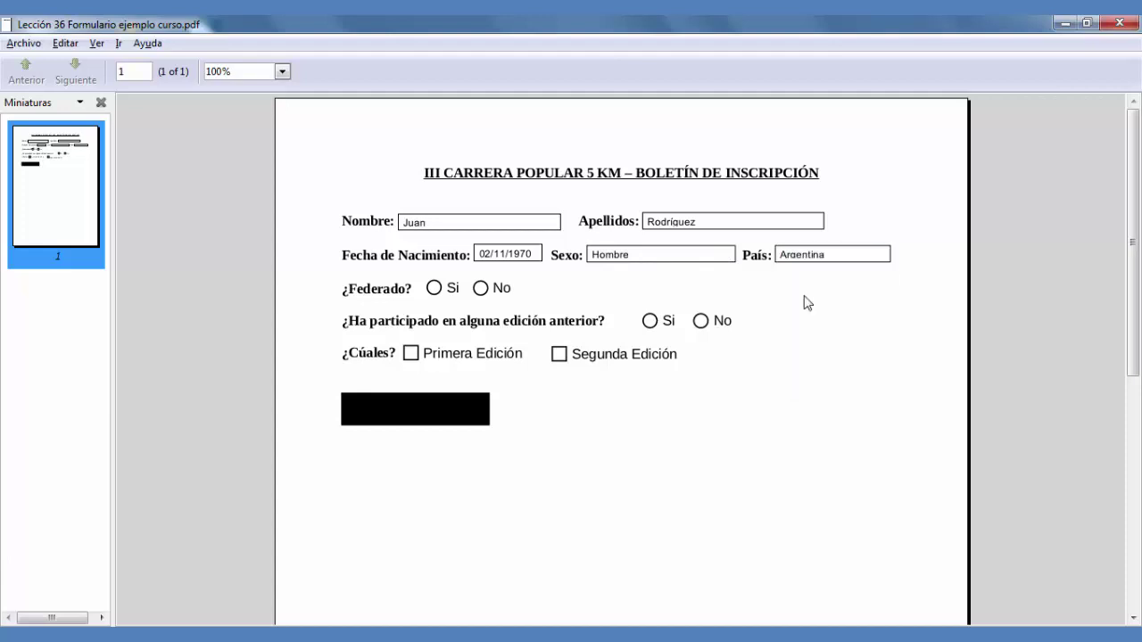
Answer Si to ¿Federado? and to the previous participation question, and mark both Primera Edición and Segunda Edición.
left_click(437, 289)
left_click(650, 321)
left_click(559, 356)
Save a copy of the filled-in form to the Desktop as Lección 36 Formulario ejemplo curso rellenado.pdf.
left_click(27, 45)
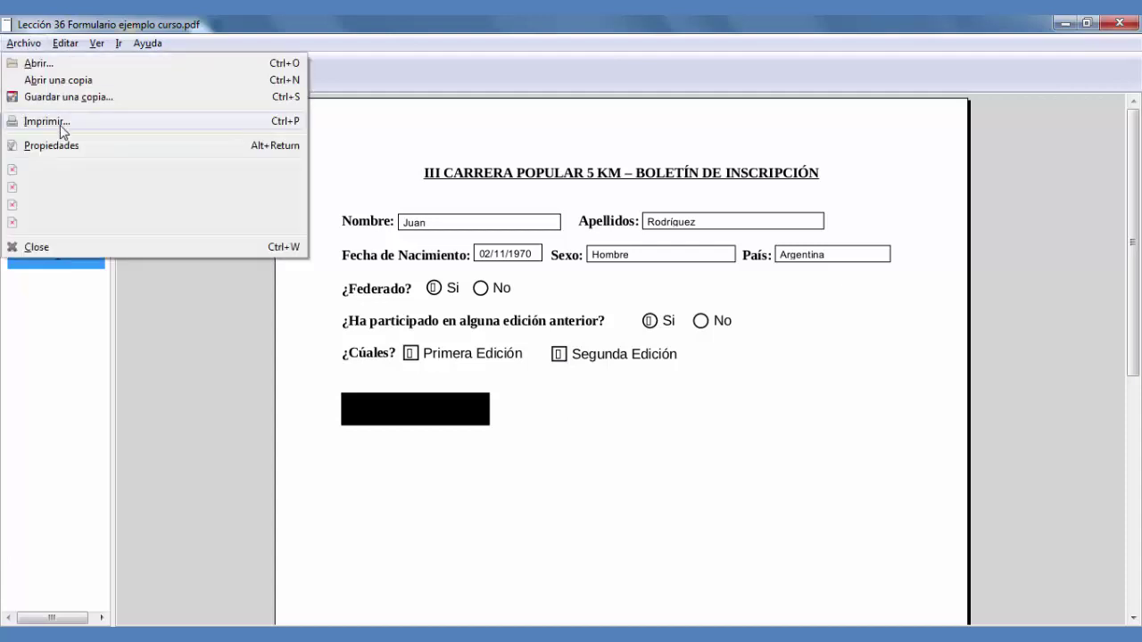
left_click(57, 99)
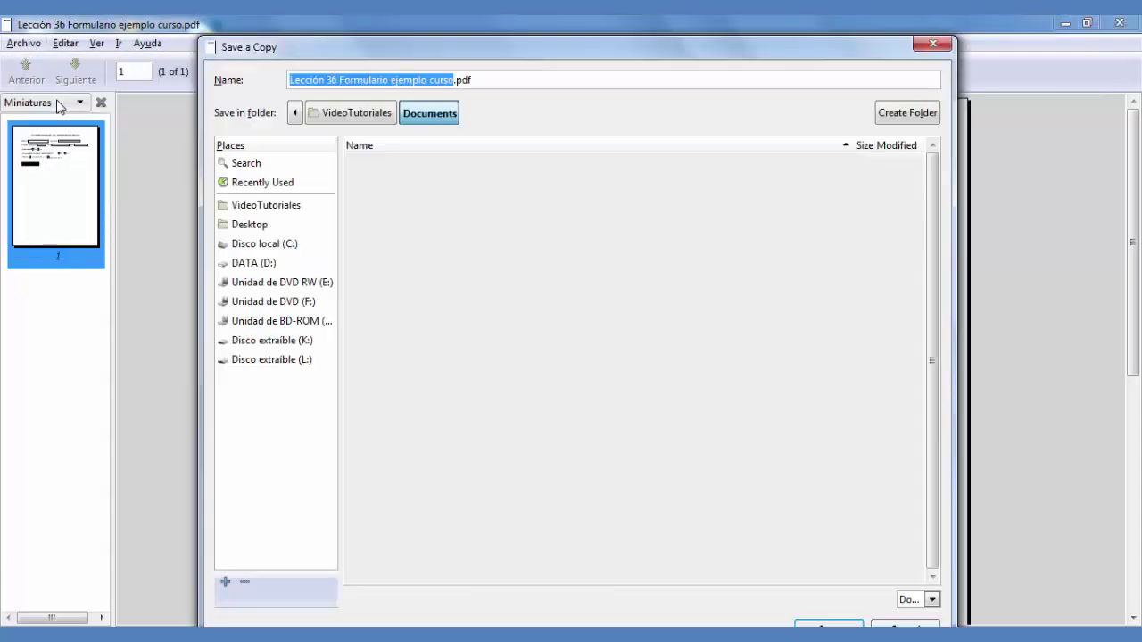
left_click(254, 227)
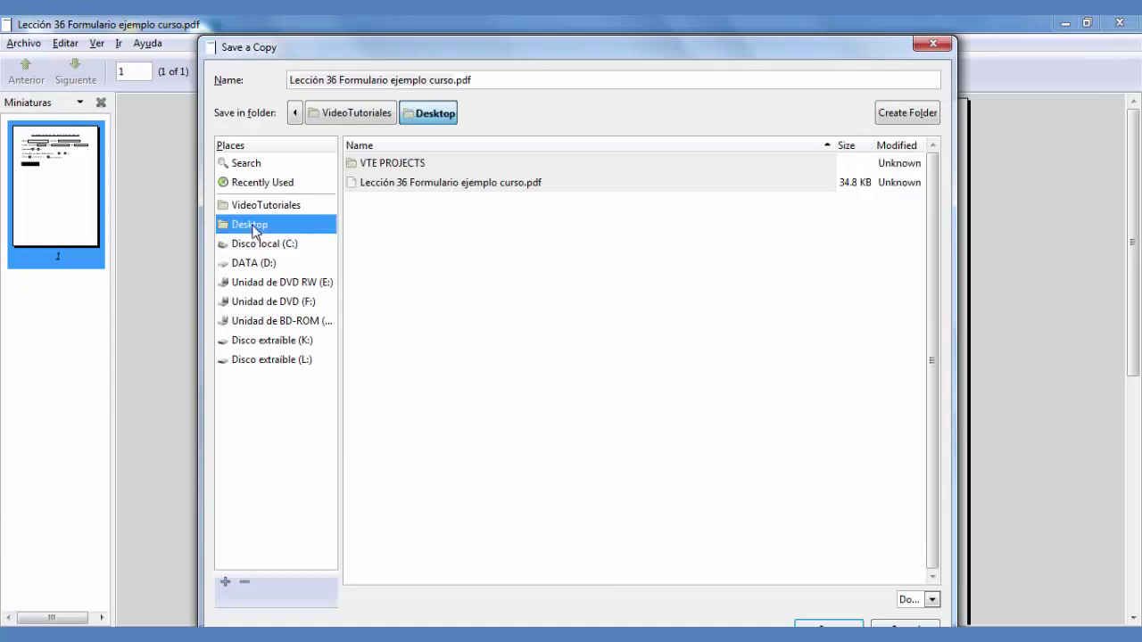
left_click(429, 81)
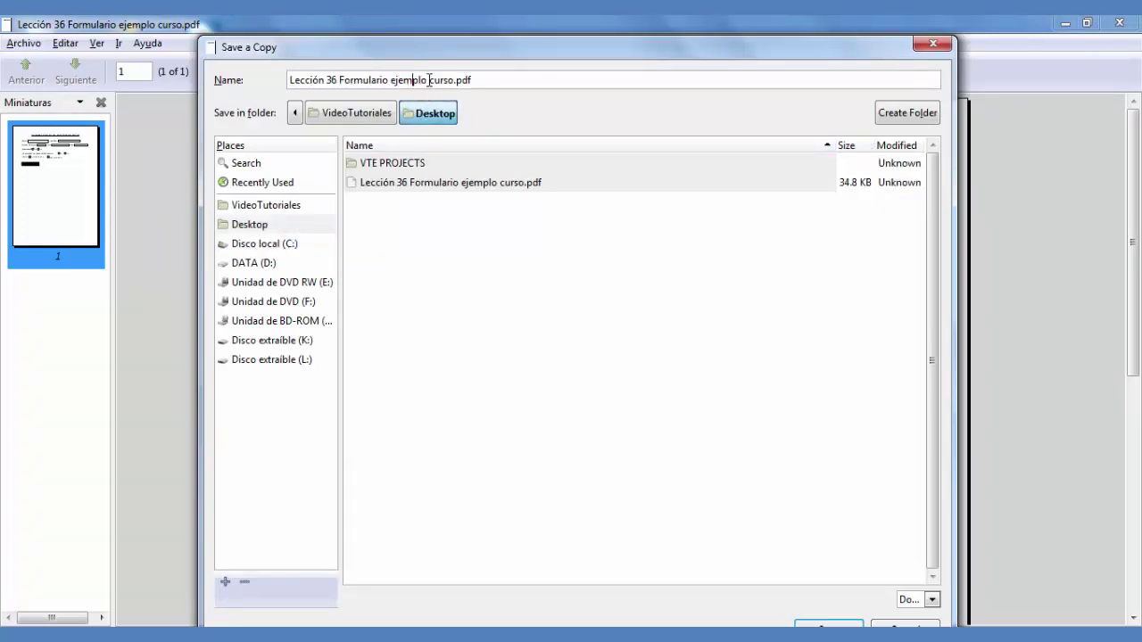
left_click(456, 81)
type("rellenado")
key("Return")
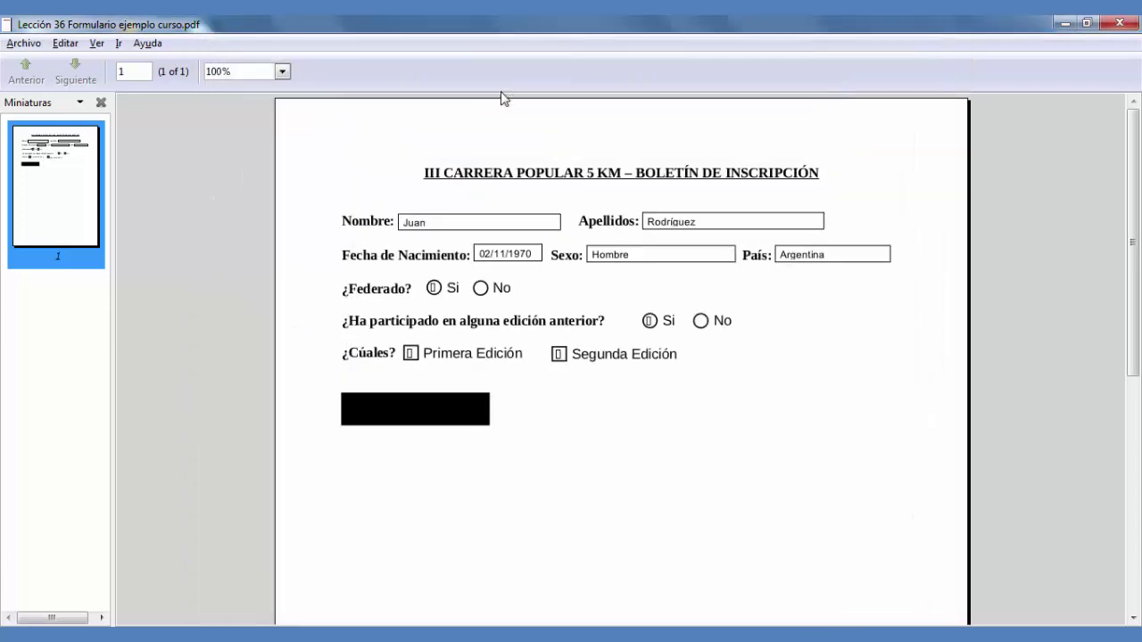
Close the original PDF and open the rellenado copy from the desktop, maximized, to check its saved field entries.
left_click(1126, 28)
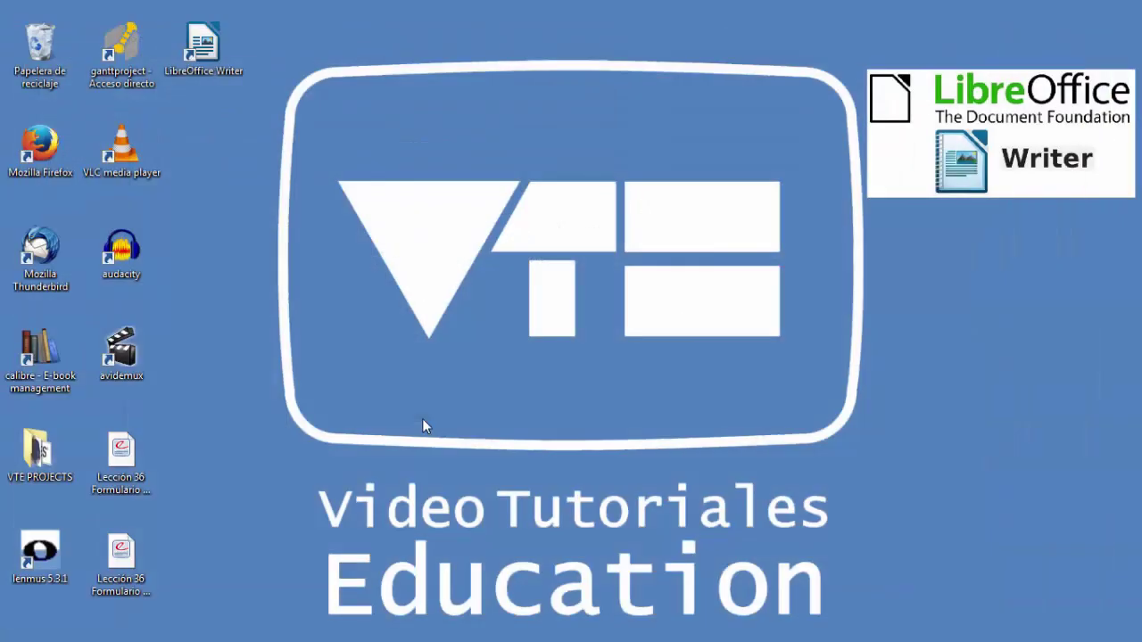
double_click(122, 552)
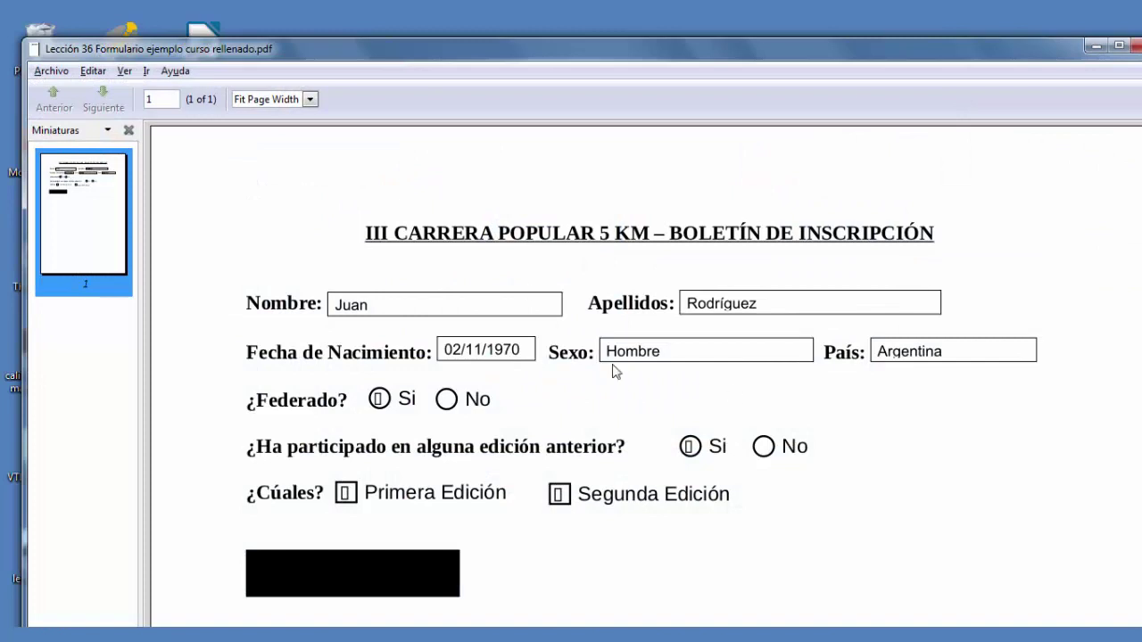
scroll(765, 270, "down", 3)
left_click(1118, 45)
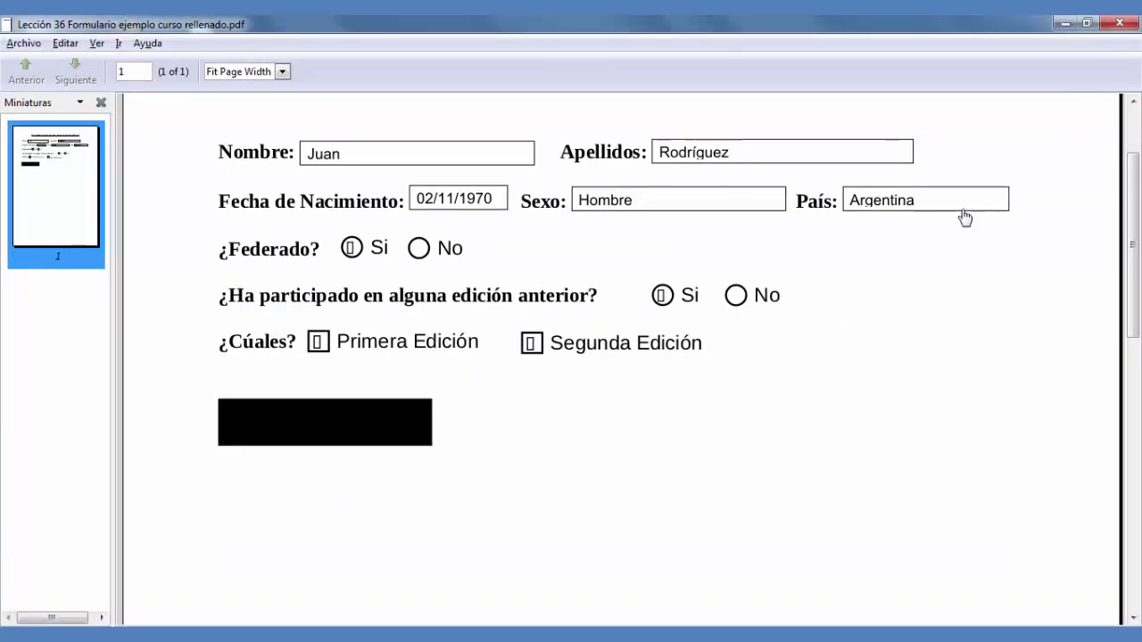
scroll(877, 318, "up", 2)
scroll(878, 317, "down", 3)
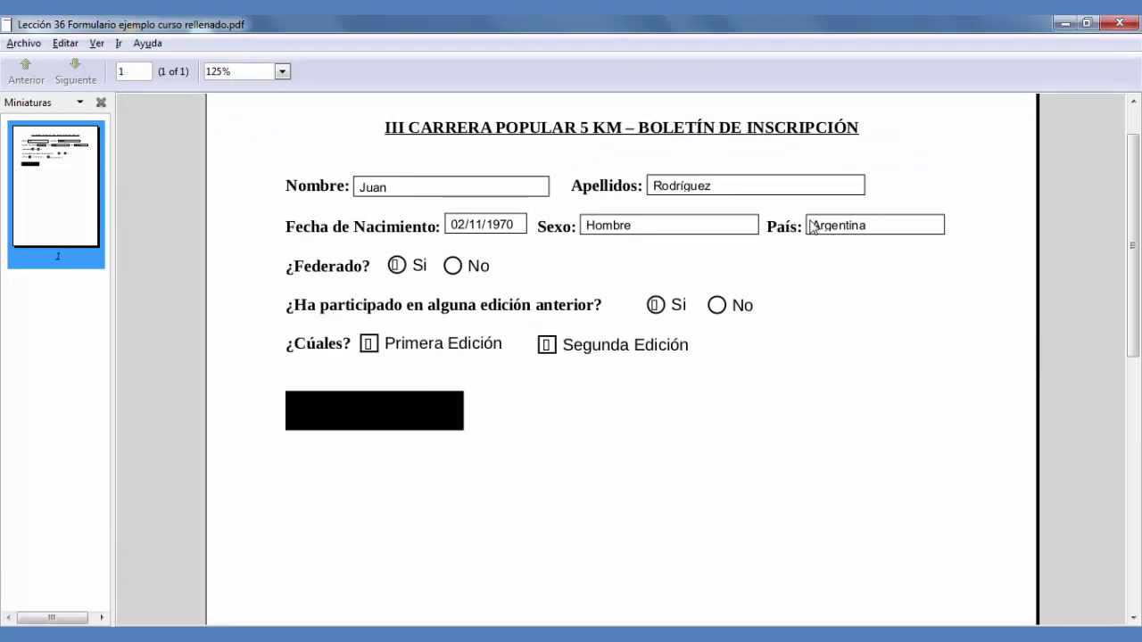
key("ctrl+a")
left_click(951, 225)
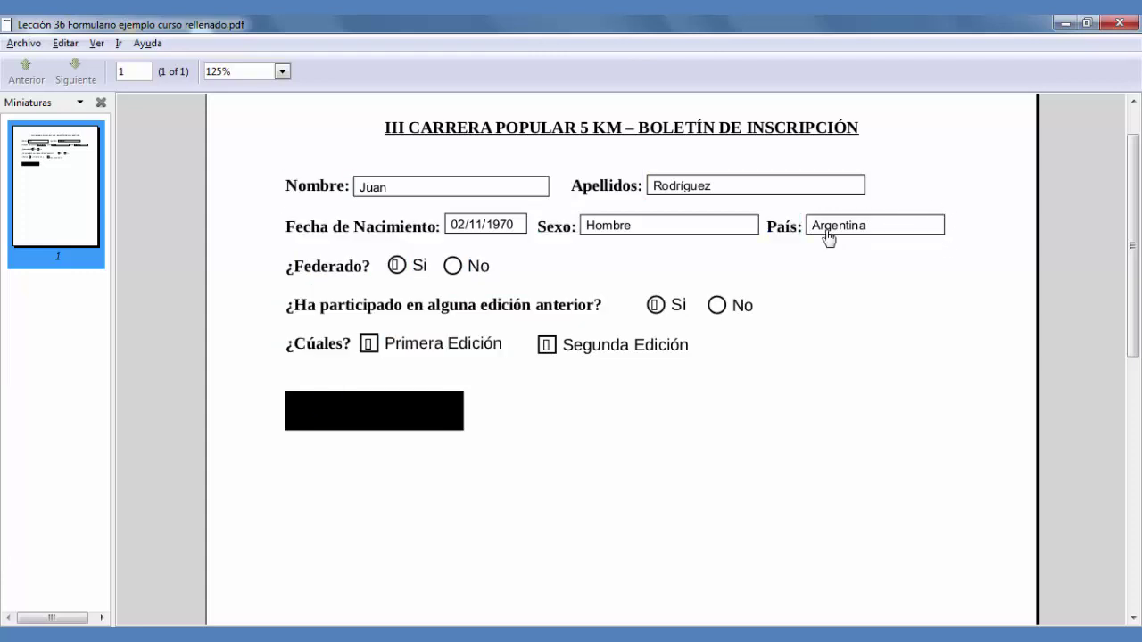